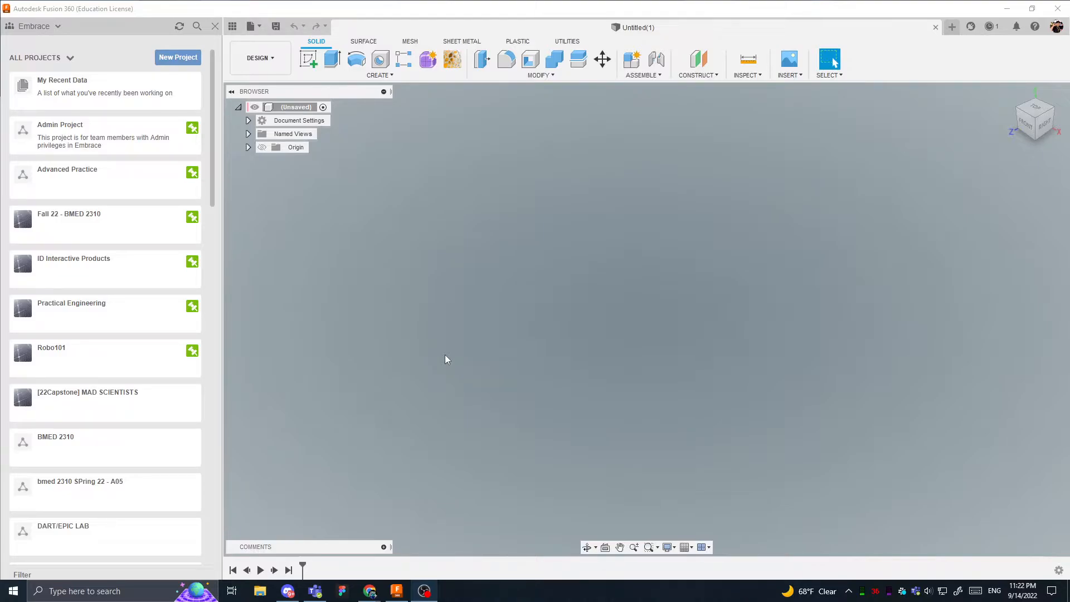
click(275, 62)
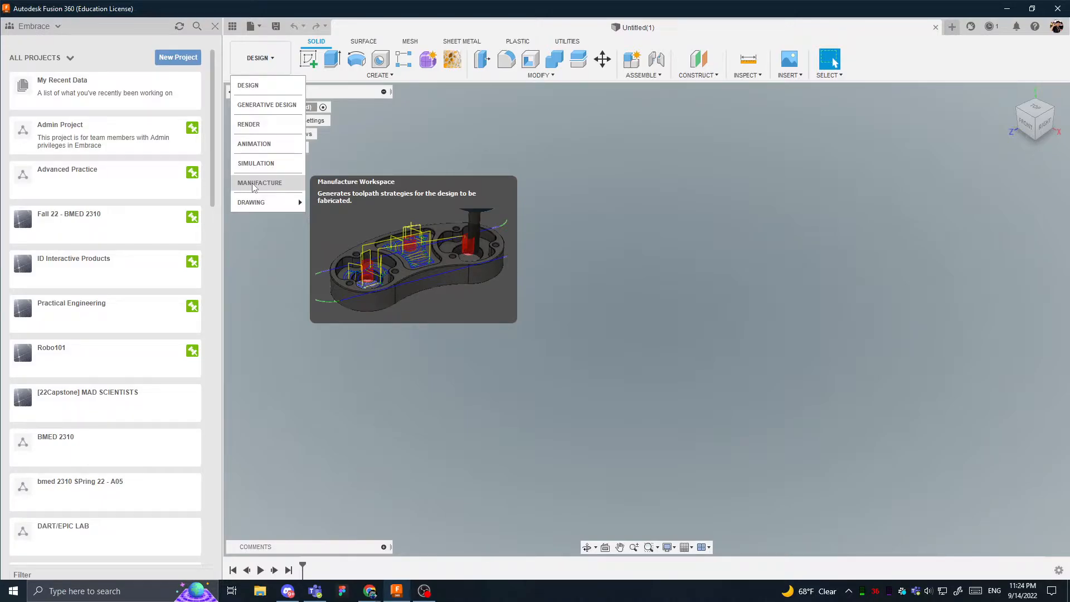
mouse_move(286, 204)
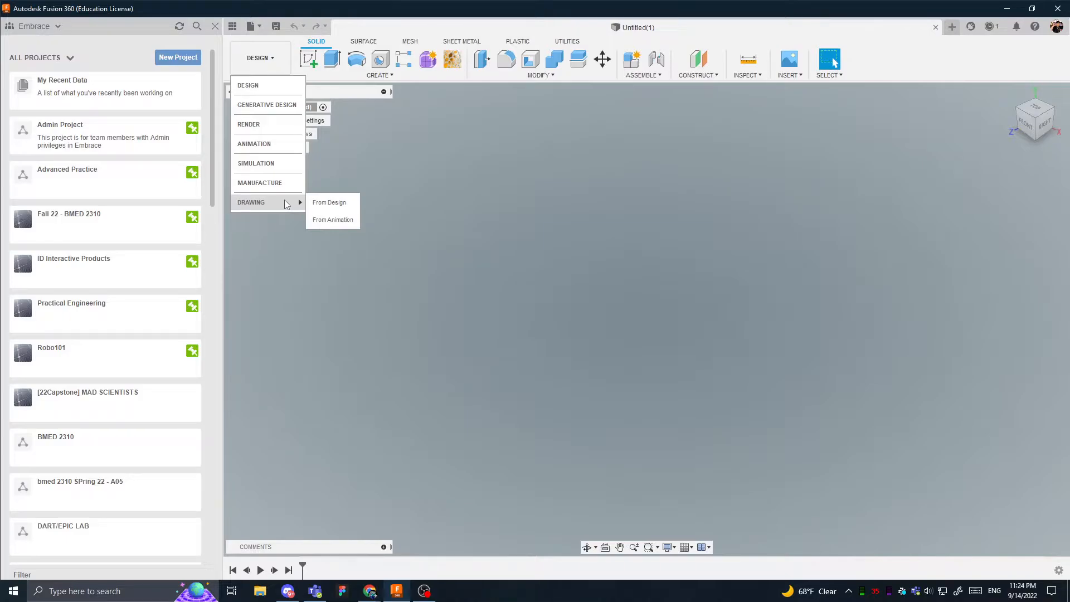
click(392, 155)
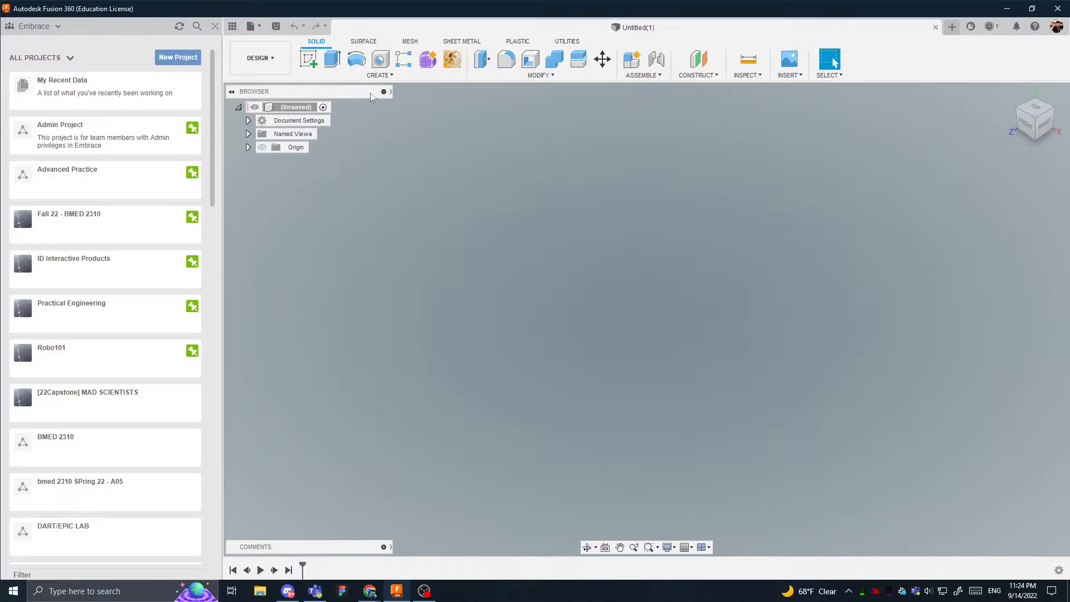
click(258, 58)
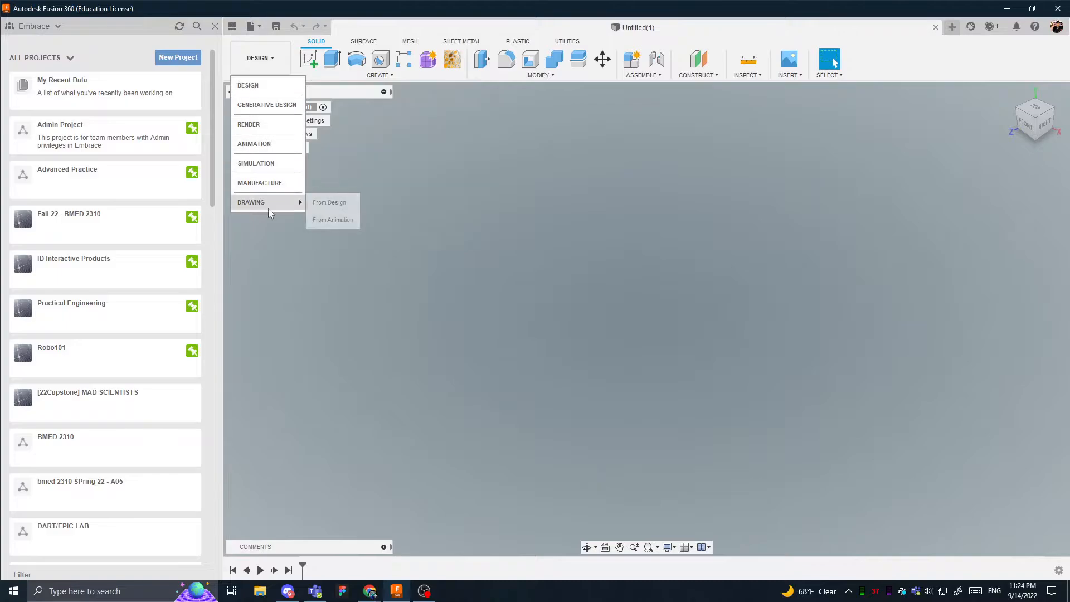
click(365, 152)
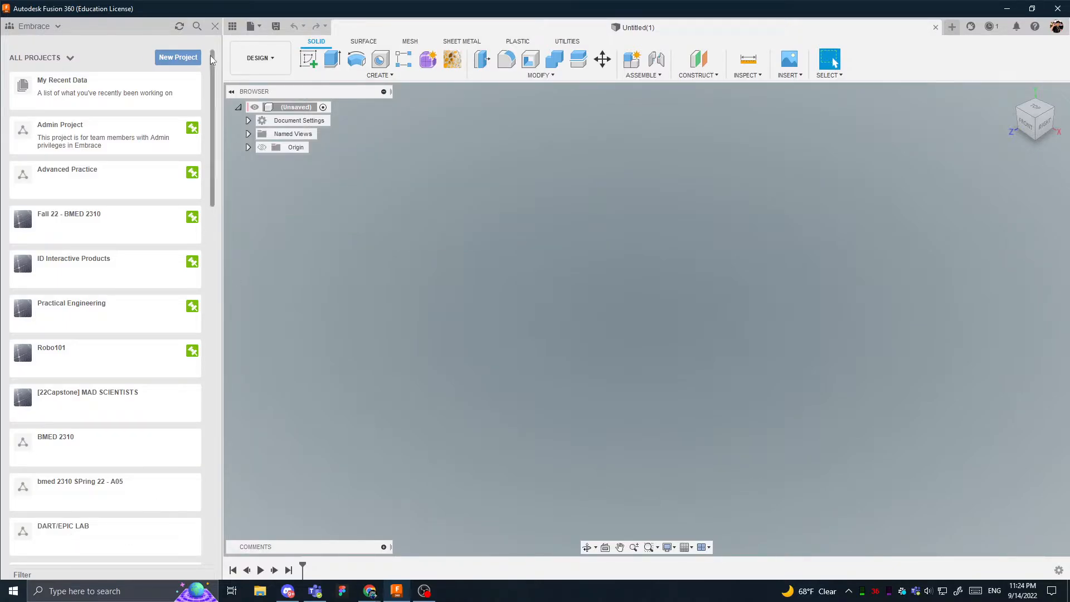
click(234, 26)
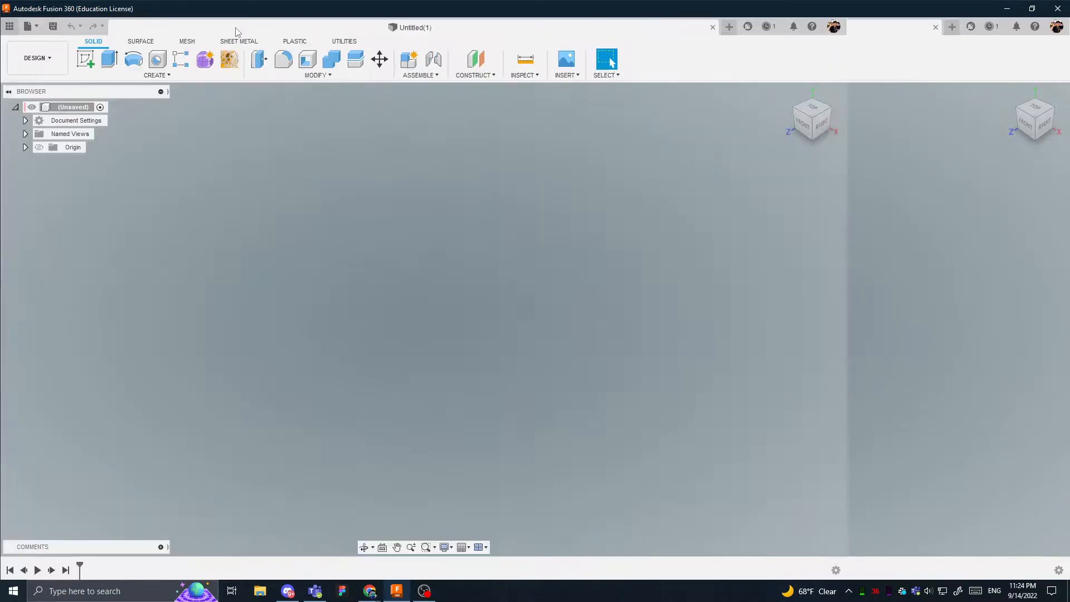
click(10, 26)
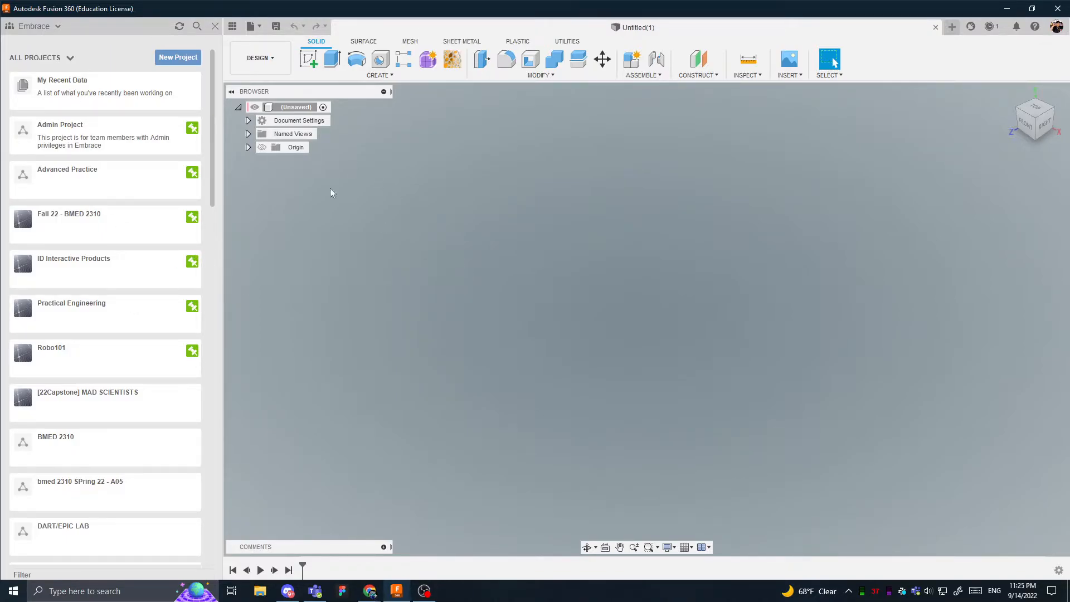
- Look through the Advanced Practice project and the file options of Random Practice, and return to the list of all projects
click(104, 194)
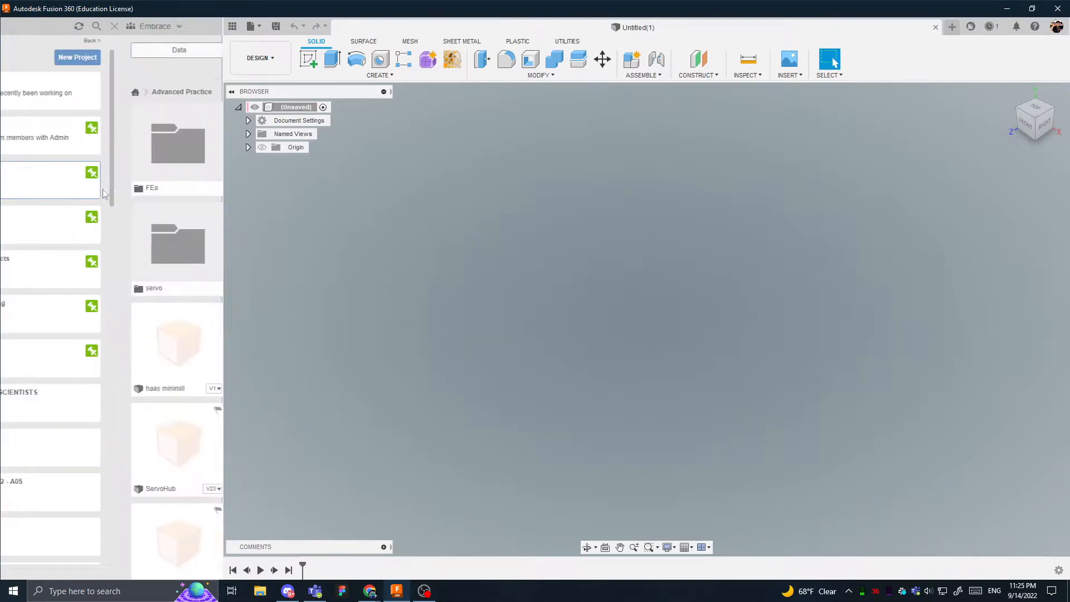
scroll(151, 461, down, 2)
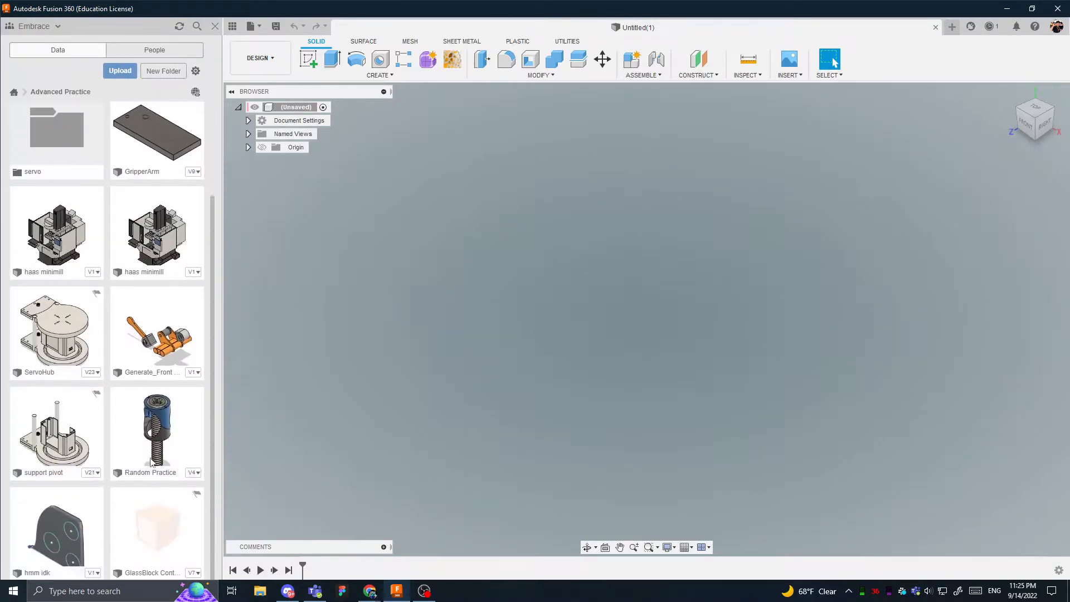
right_click(138, 425)
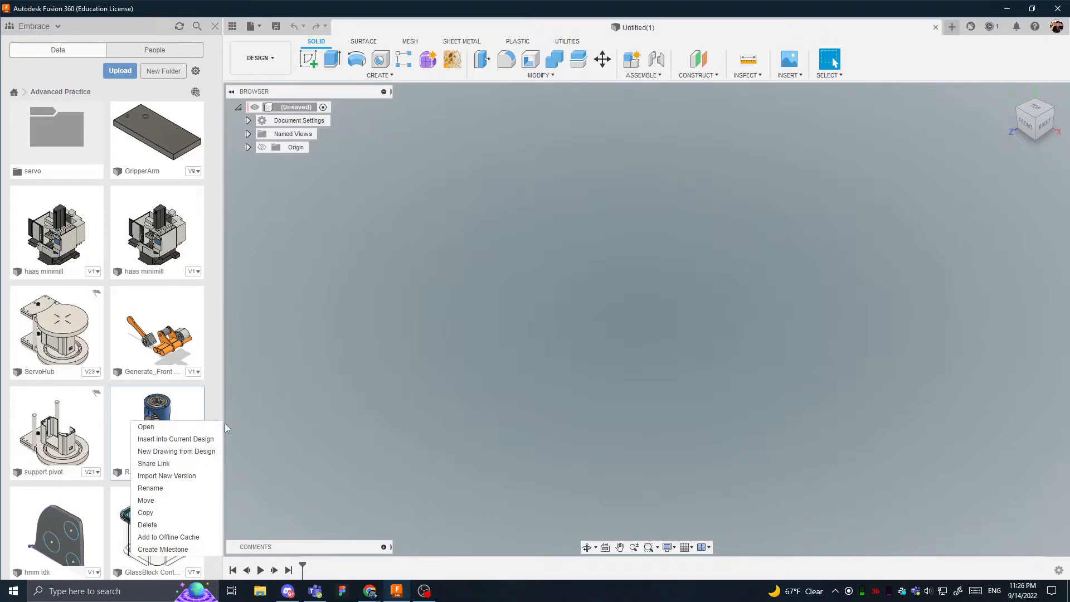
click(212, 413)
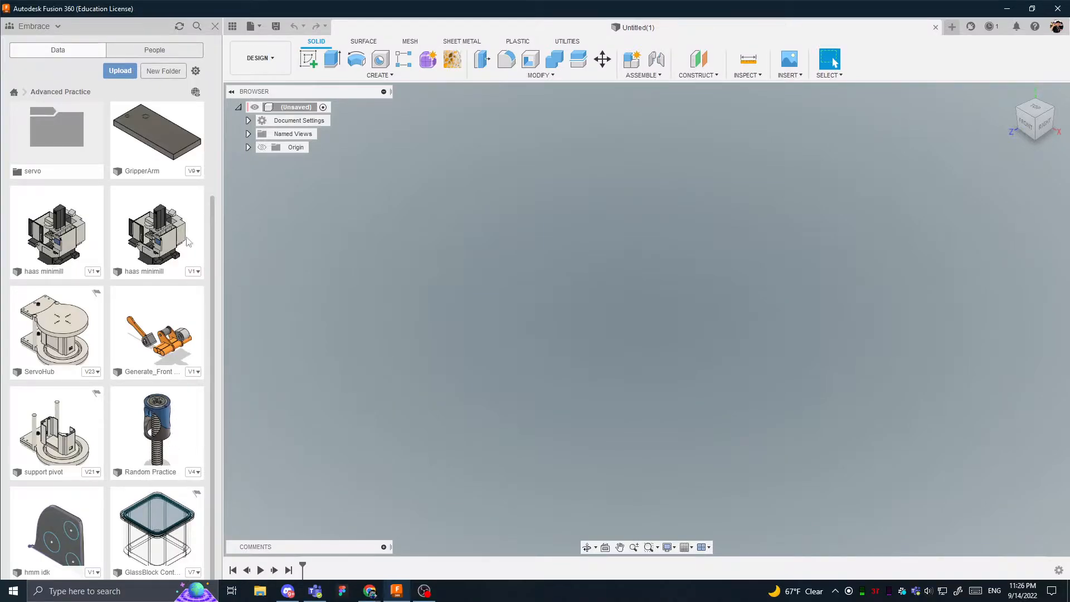
click(14, 92)
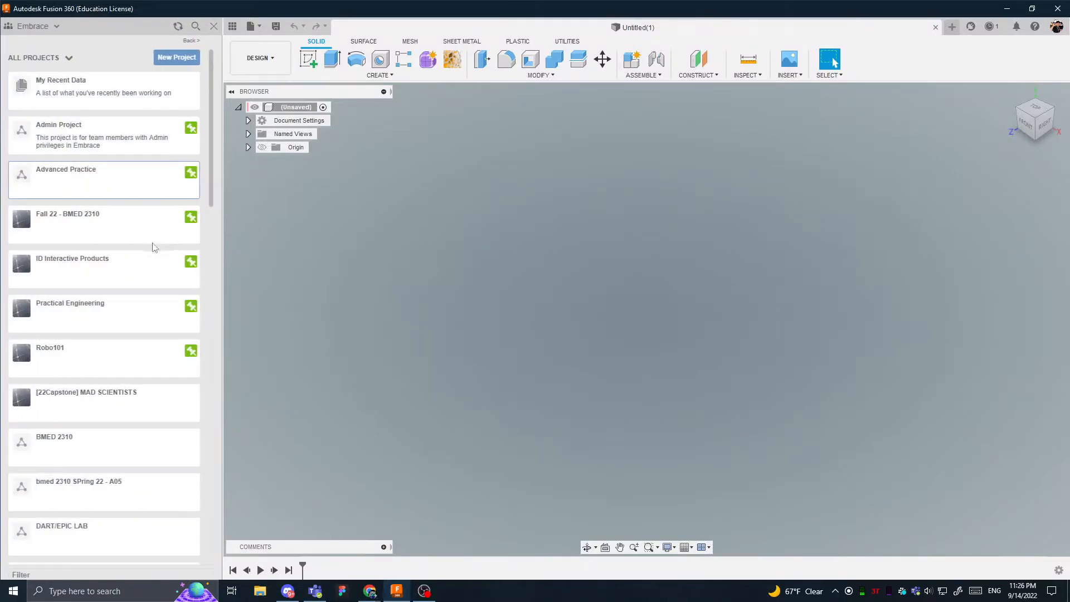
- Create a new project named Training Med ROBO
click(192, 63)
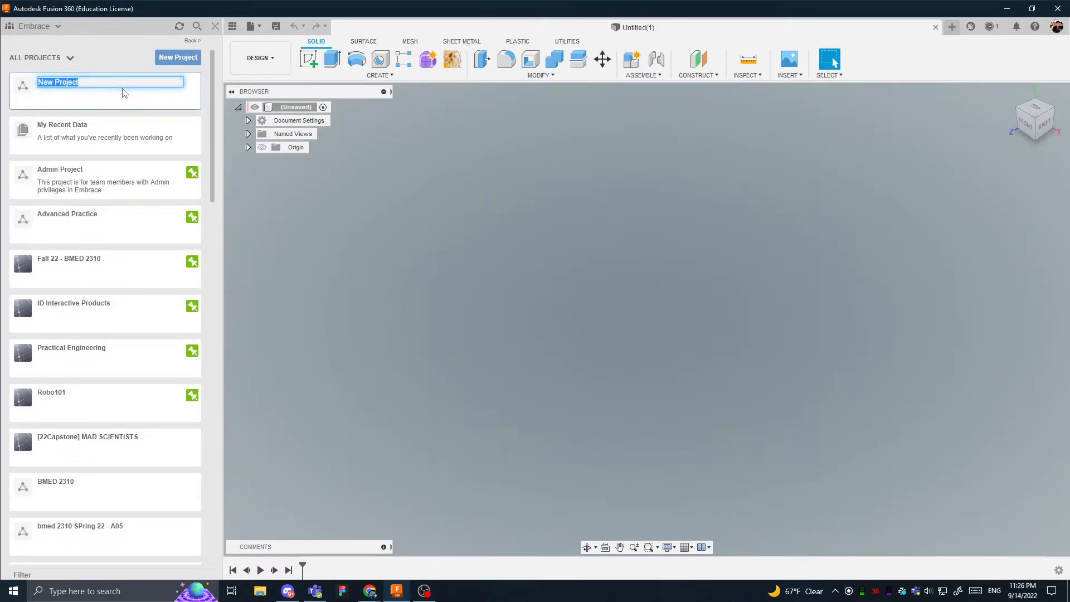
text(Trainig)
key(BackSpace)
key(BackSpace)
key(BackSpace)
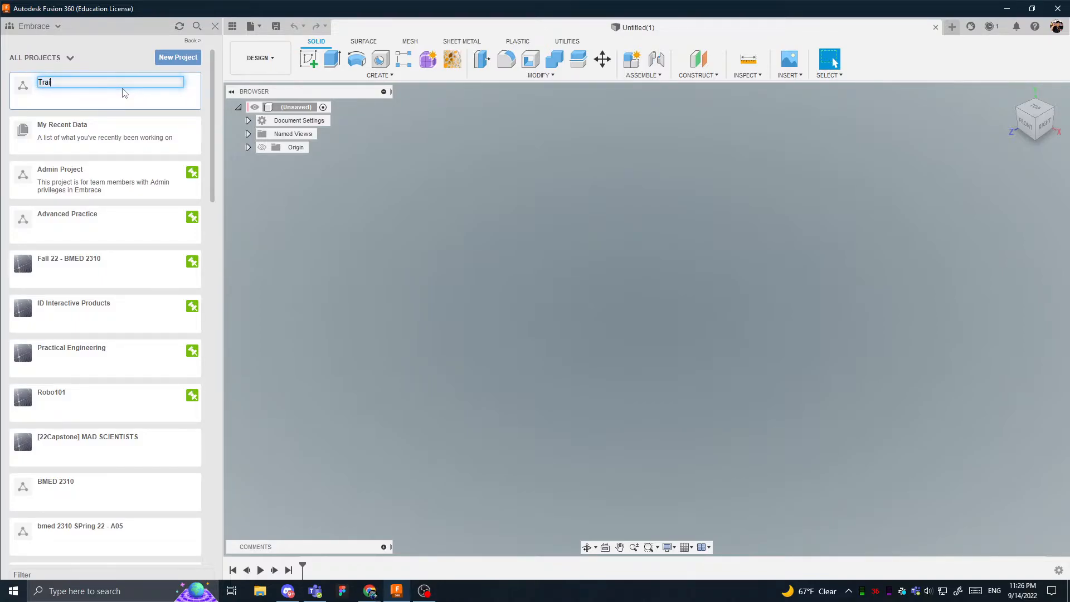
text(ning Med ROBO)
key(BackSpace)
key(BackSpace)
text(BO)
key(Return)
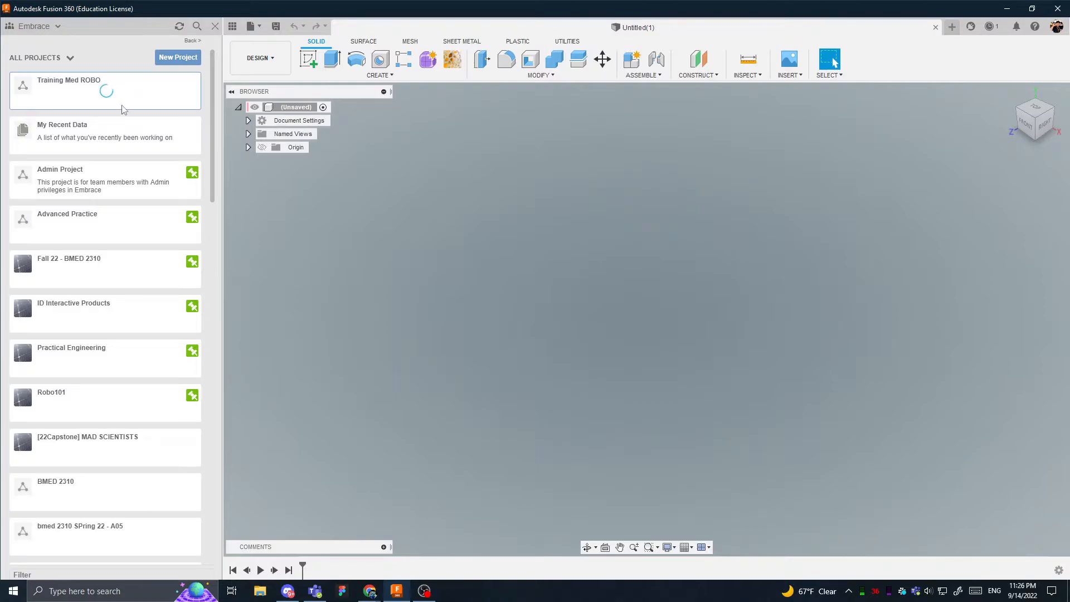
- Pin the Training Med ROBO project in the project list and open it
scroll(120, 108, down, 15)
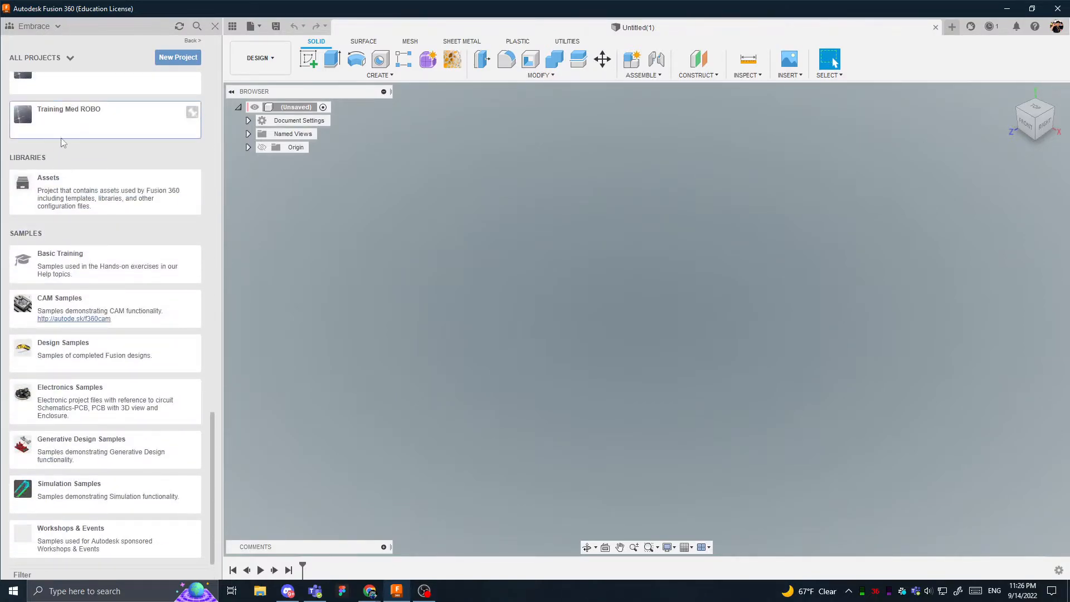
scroll(92, 234, up, 10)
scroll(92, 239, up, 5)
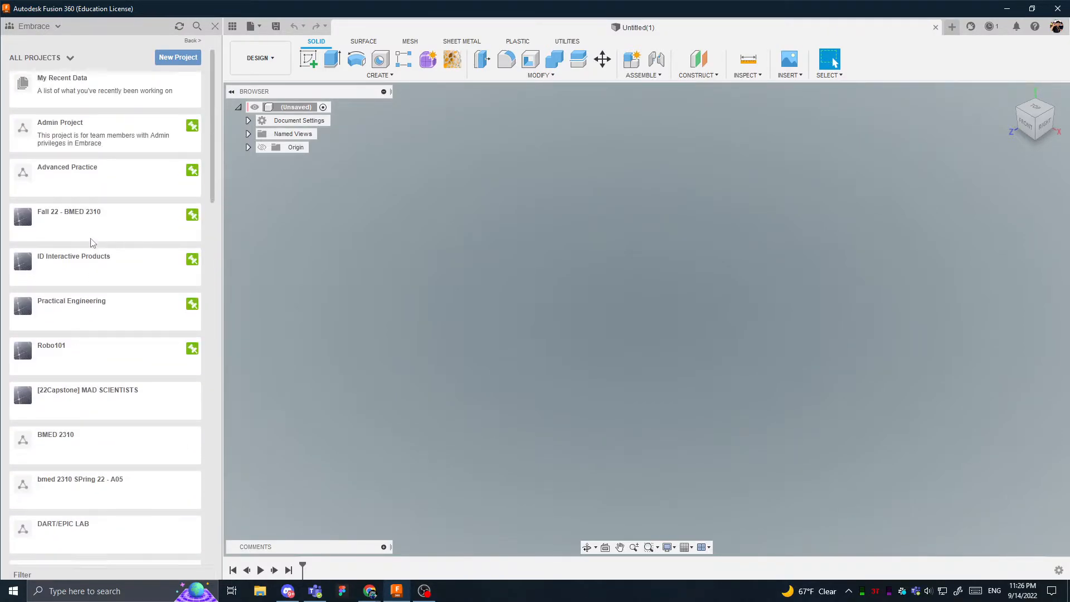
scroll(91, 239, down, 15)
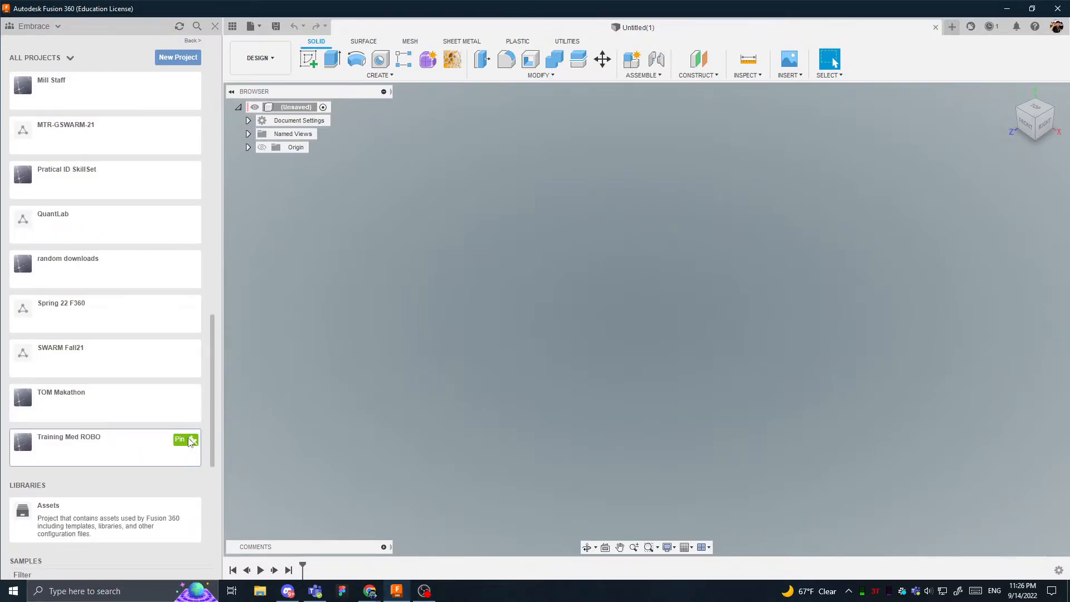
click(192, 440)
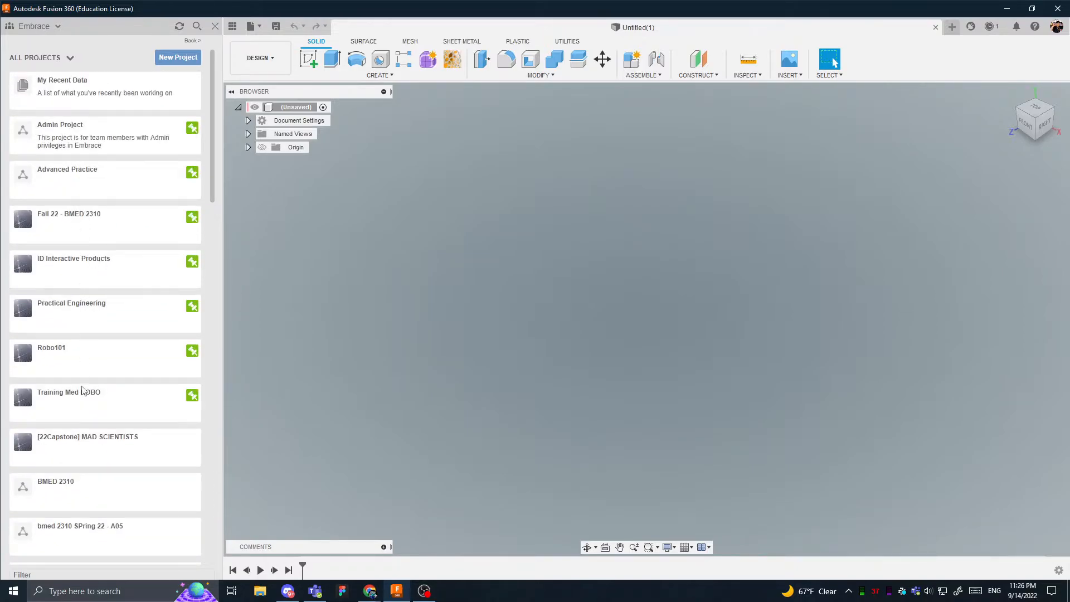
click(88, 409)
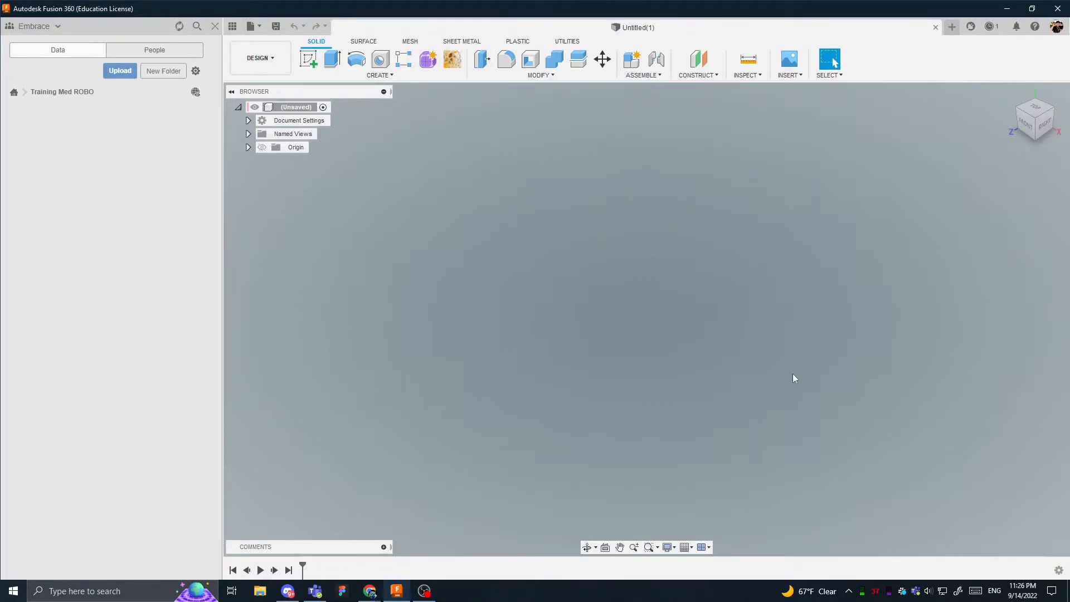
- Switch the layout grid on and off again
click(689, 548)
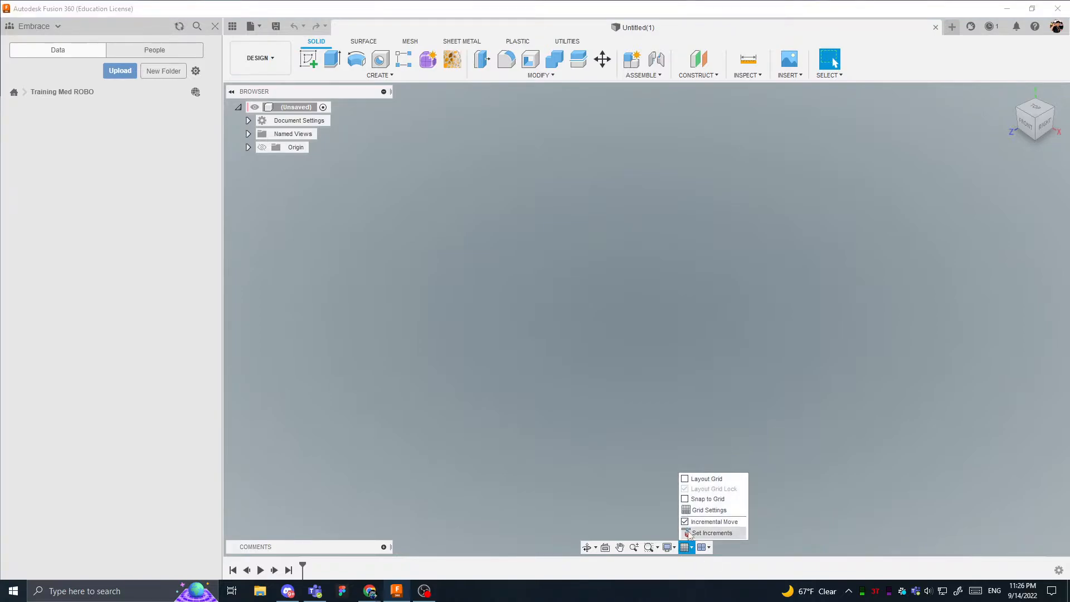
click(686, 480)
click(686, 481)
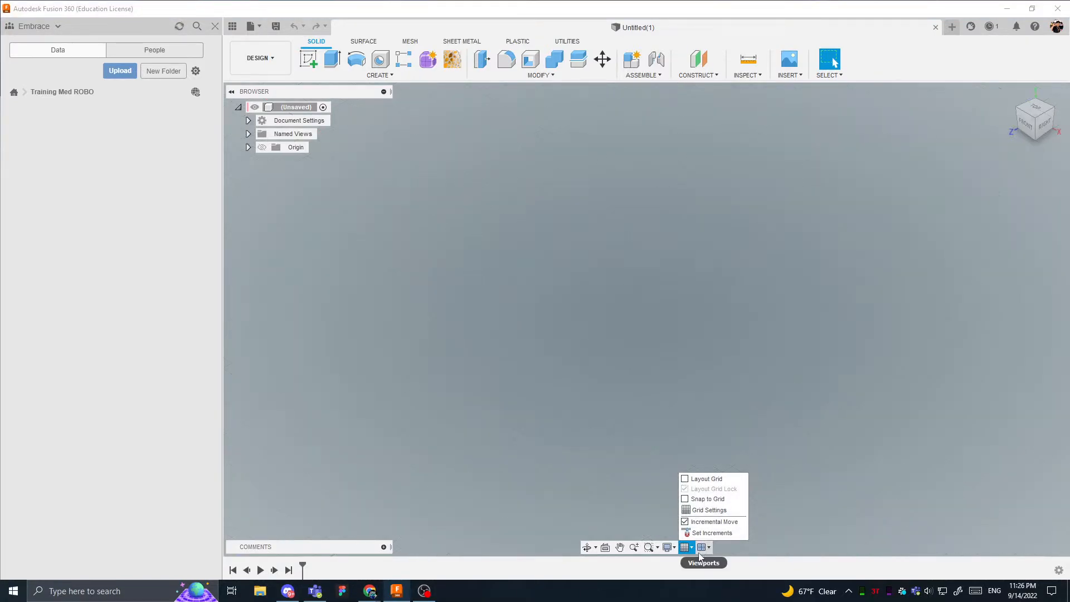
- Try the Photo Booth and Dark Sky environments for the canvas and return to Infinity Pool
click(669, 548)
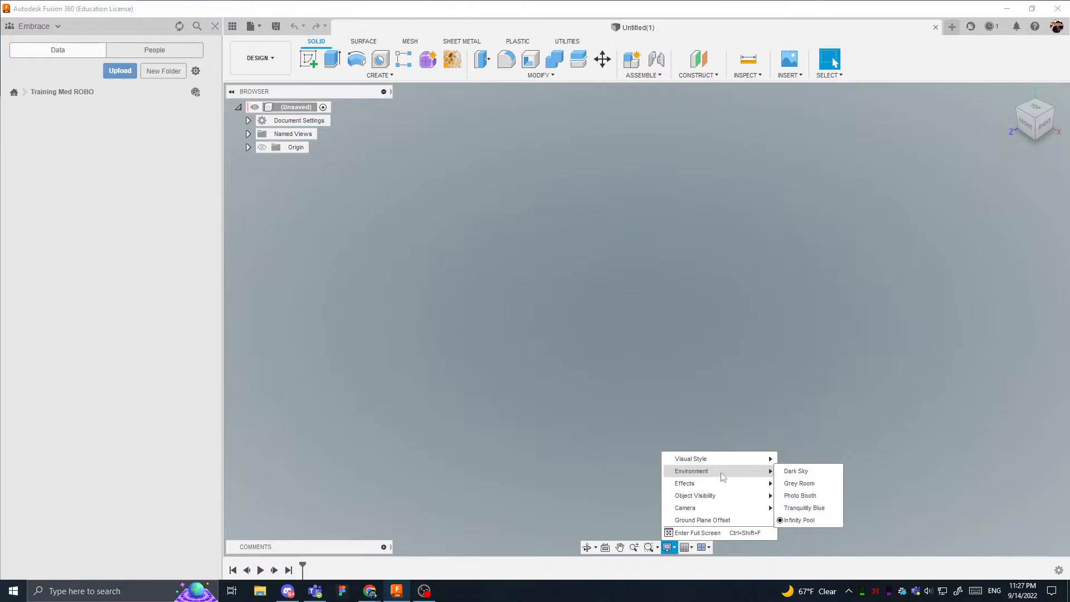
click(806, 497)
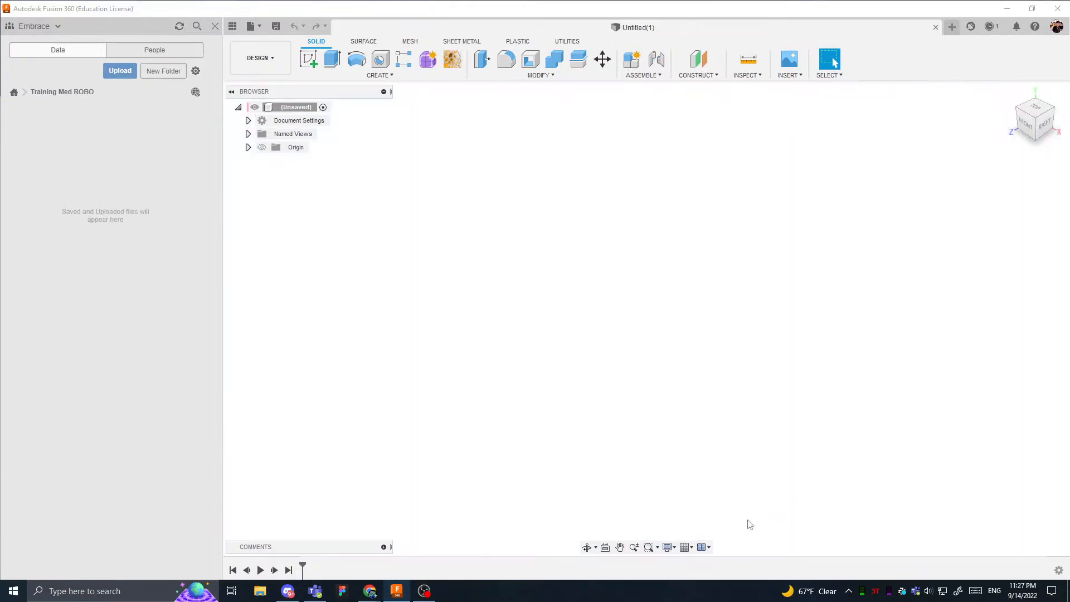
click(669, 547)
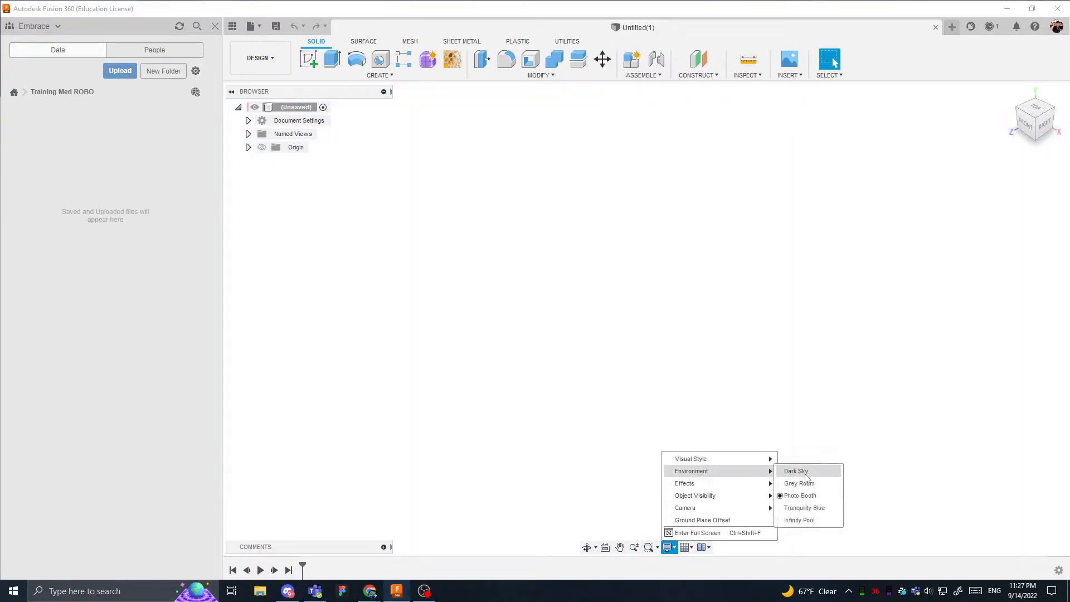
click(783, 472)
click(669, 547)
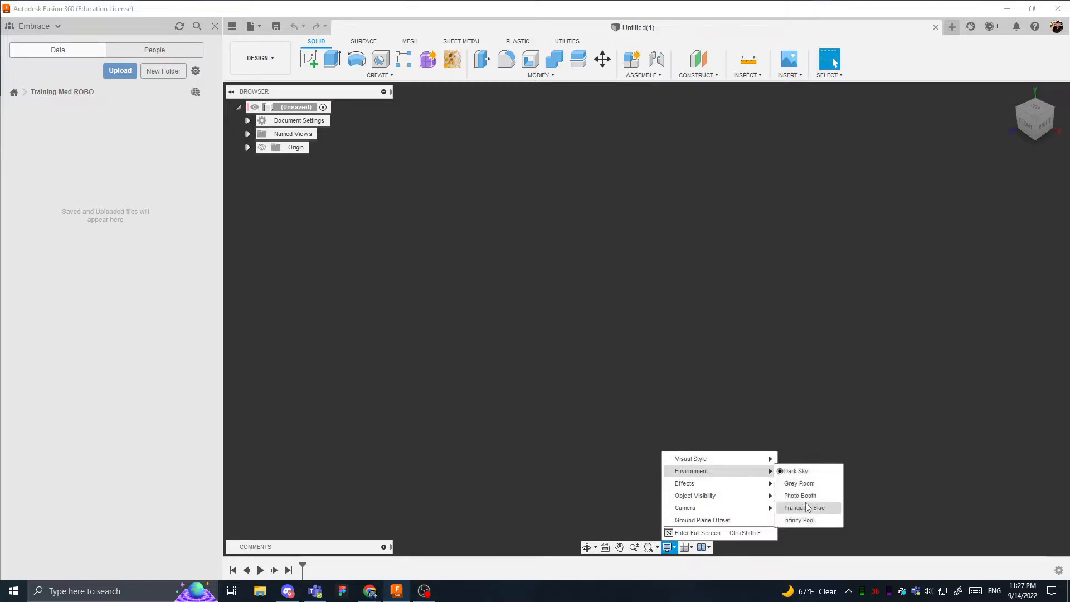
click(793, 519)
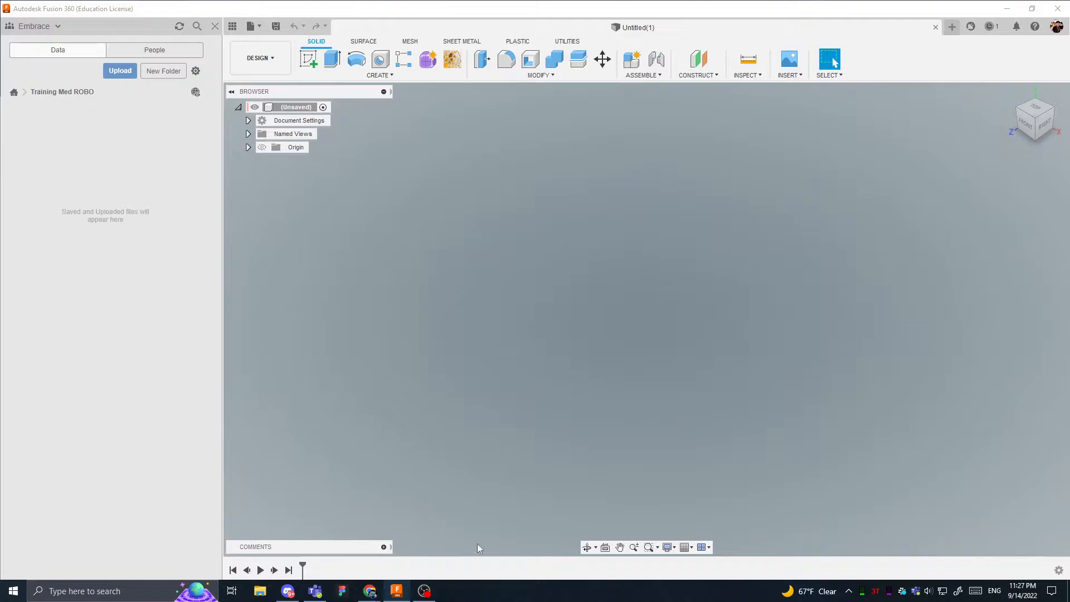
- Hide the data panel and orbit the empty canvas with the view cube and the Orbit tool
click(233, 27)
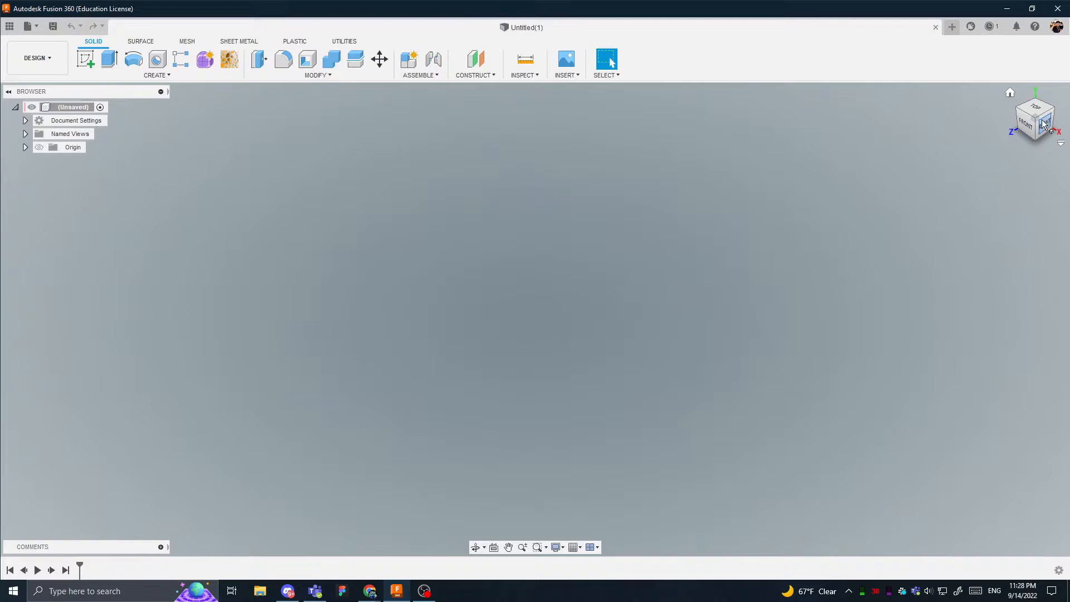
mouse_move(1035, 118)
mouse_down()
mouse_move(1012, 105)
mouse_move(1023, 124)
mouse_move(994, 129)
mouse_move(1031, 117)
mouse_move(1025, 98)
mouse_up()
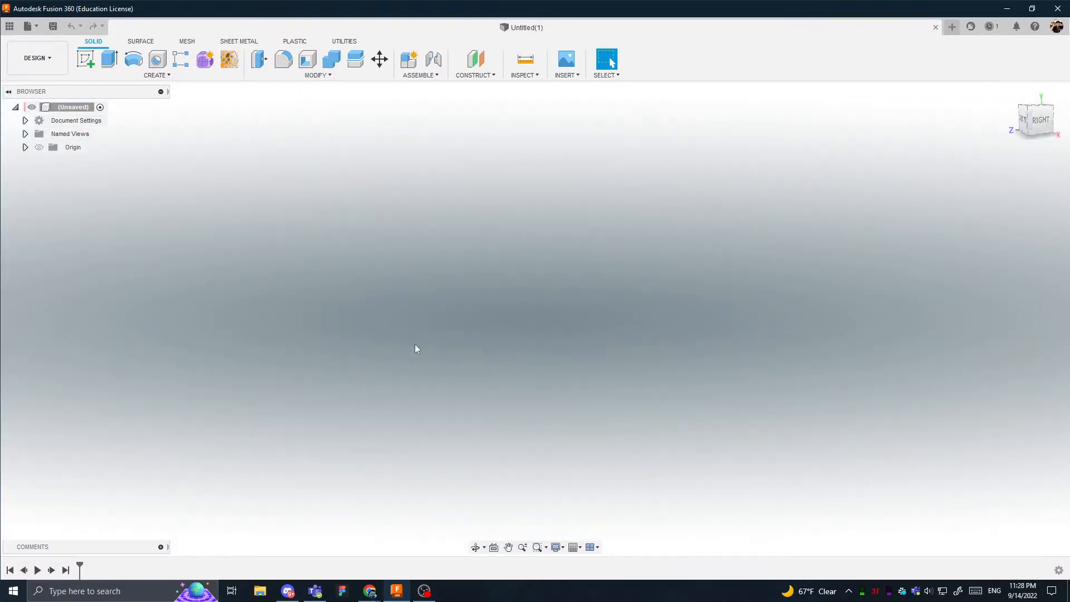
mouse_move(427, 308)
shift+middle_down()
mouse_move(531, 321)
mouse_move(550, 336)
mouse_move(502, 313)
mouse_move(569, 325)
mouse_move(559, 332)
mouse_move(540, 323)
mouse_move(561, 282)
mouse_move(546, 323)
mouse_move(533, 318)
mouse_move(542, 323)
shift+middle_up()
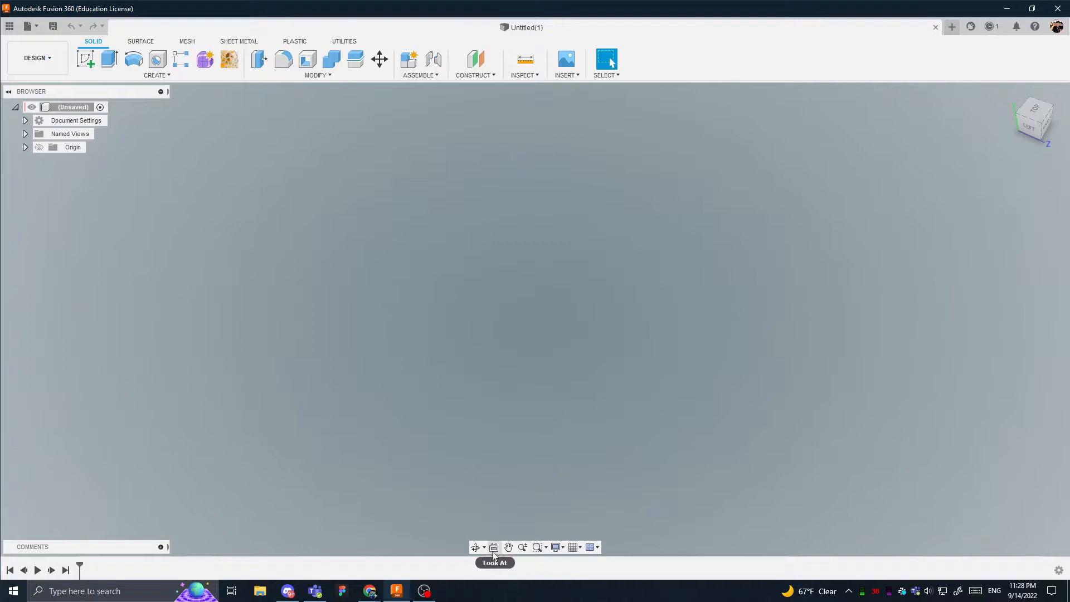
click(475, 547)
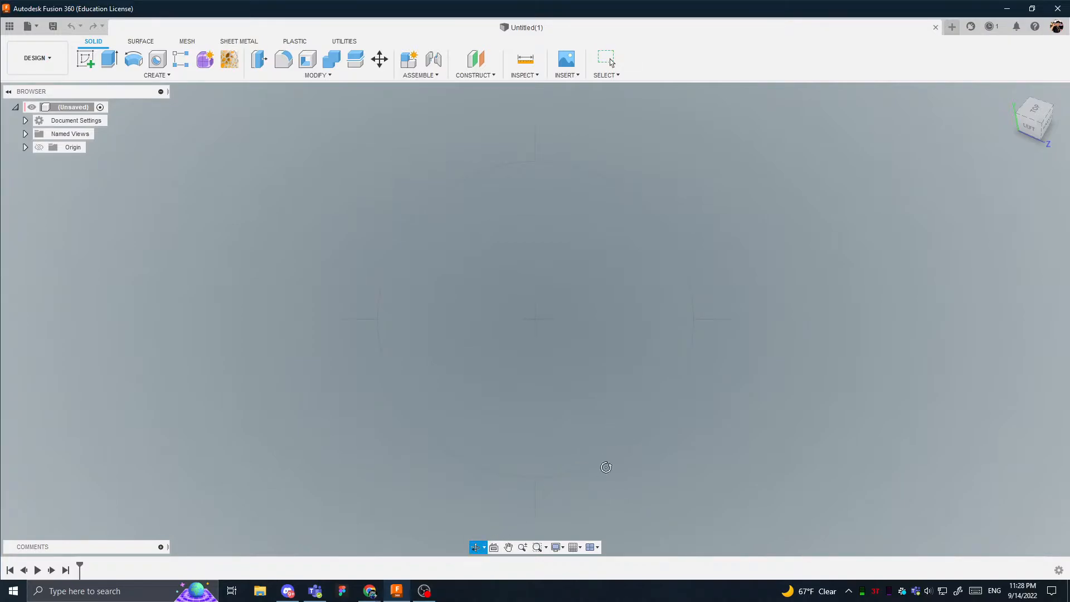
drag(604, 466, 621, 413)
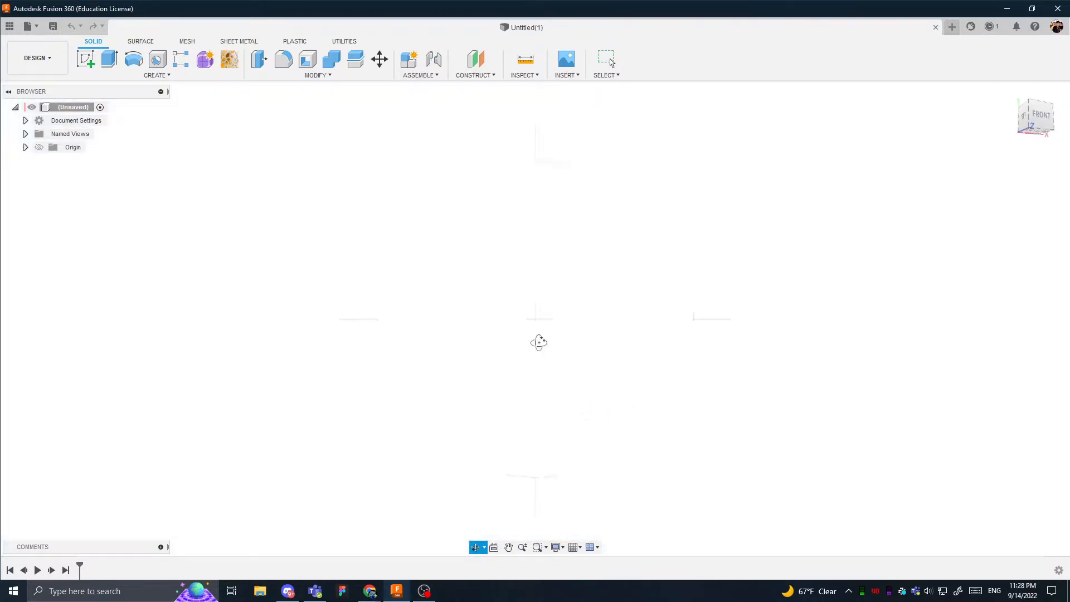
drag(526, 286, 657, 277)
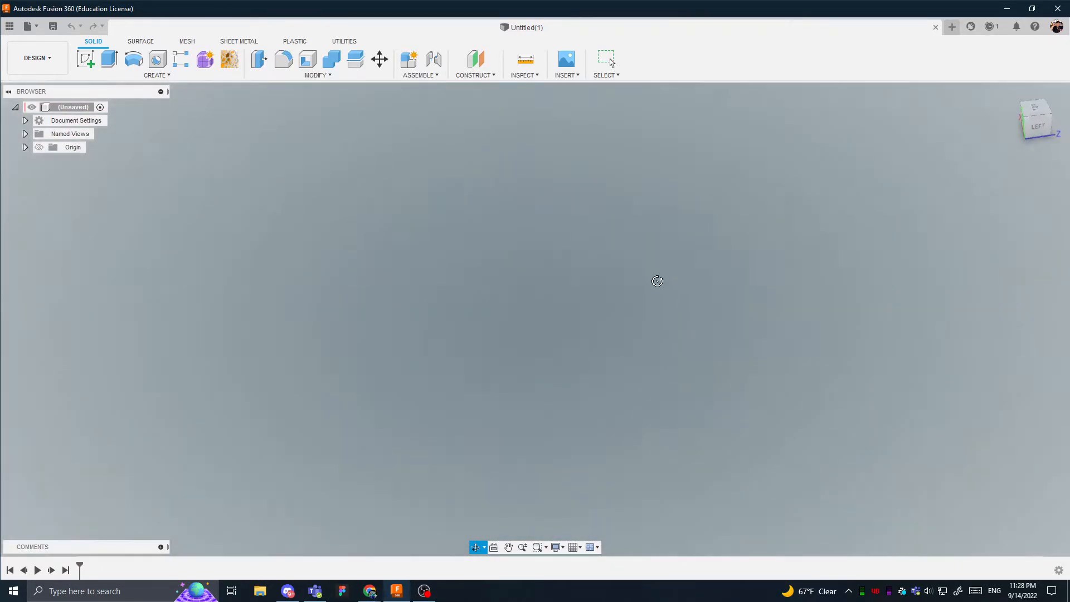
- Try the Look At, Pan and Zoom tools on the empty canvas and check the display settings
click(494, 551)
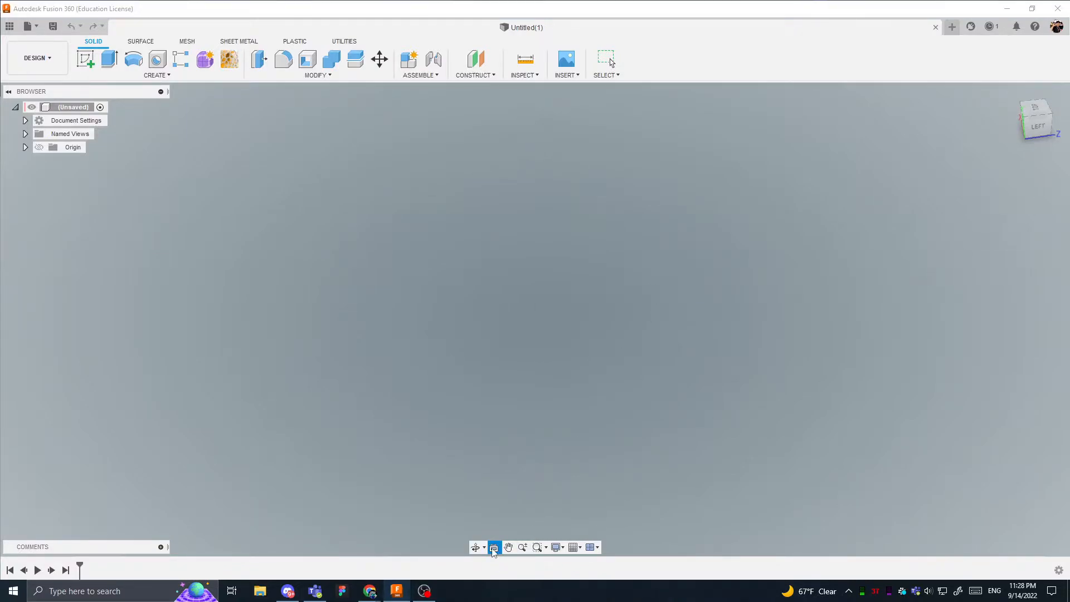
key(Escape)
click(509, 547)
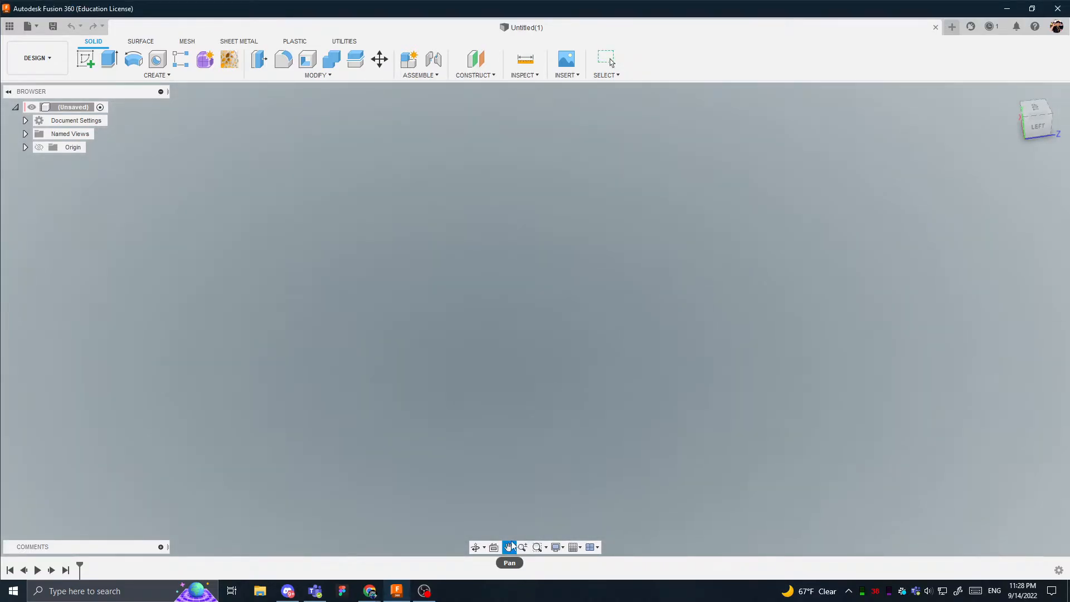
click(523, 547)
mouse_move(526, 378)
mouse_down()
mouse_move(550, 439)
mouse_move(528, 519)
mouse_move(535, 476)
mouse_up()
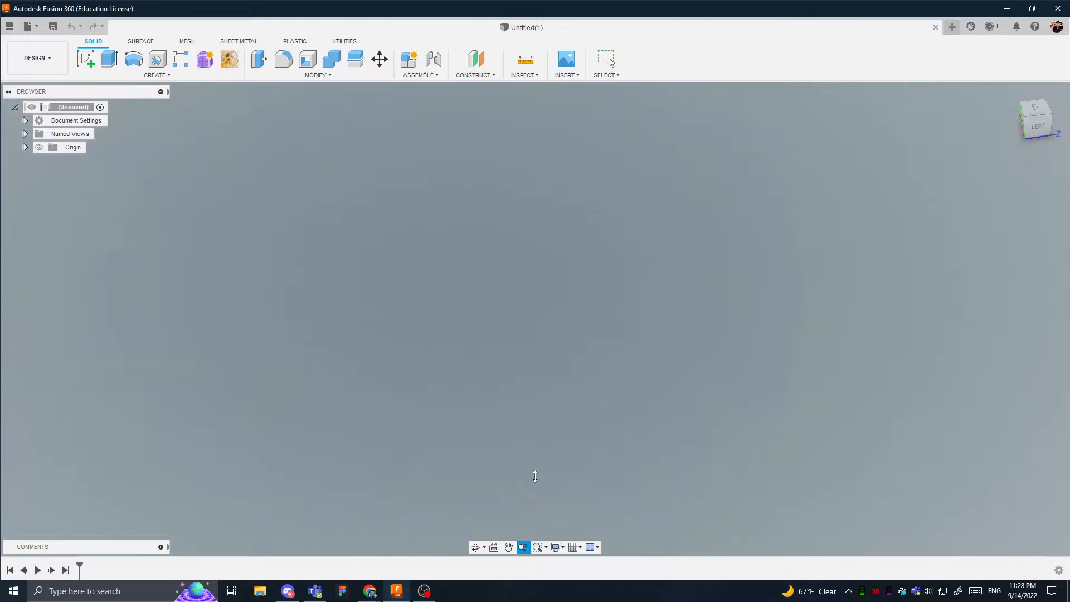
click(508, 547)
key(Escape)
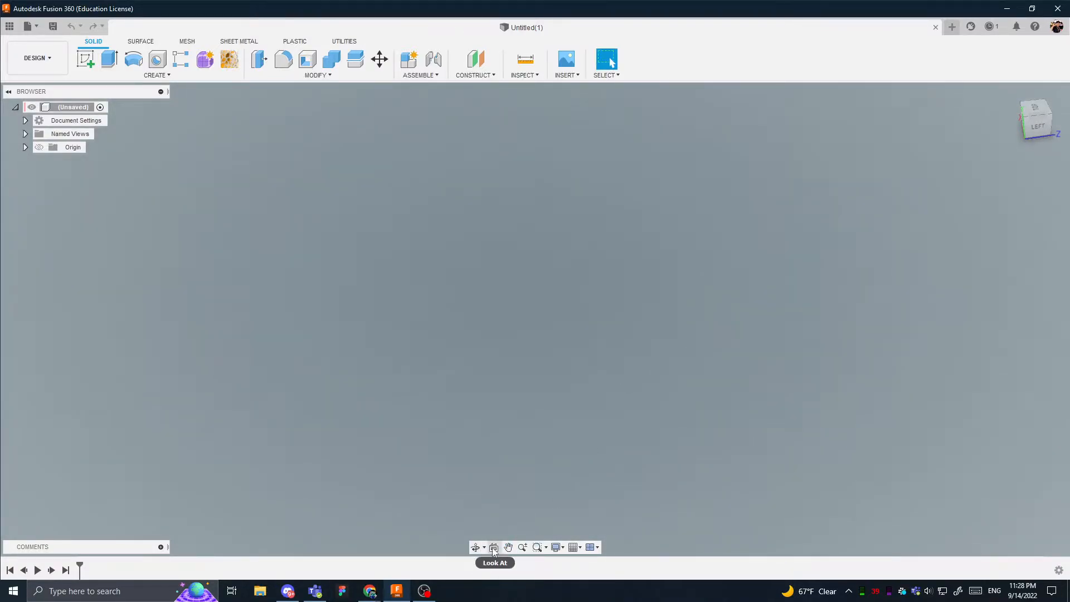
click(556, 548)
click(560, 549)
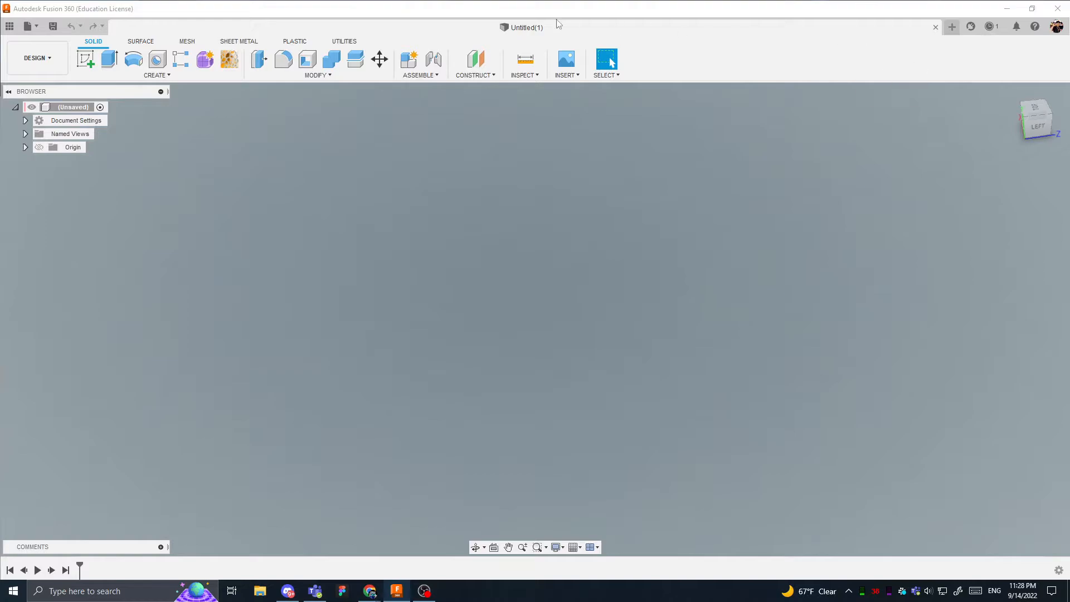
- Look through the Surface, Mesh, Sheet Metal, Plastic and Utilities toolsets and return to the Solid tools
click(187, 77)
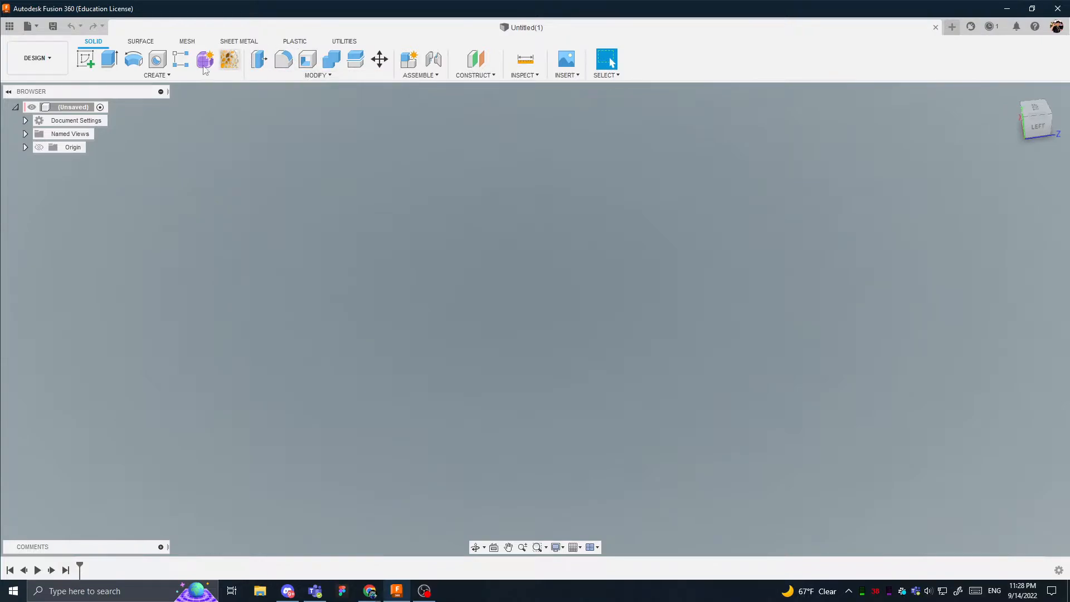
click(142, 42)
click(187, 41)
click(239, 42)
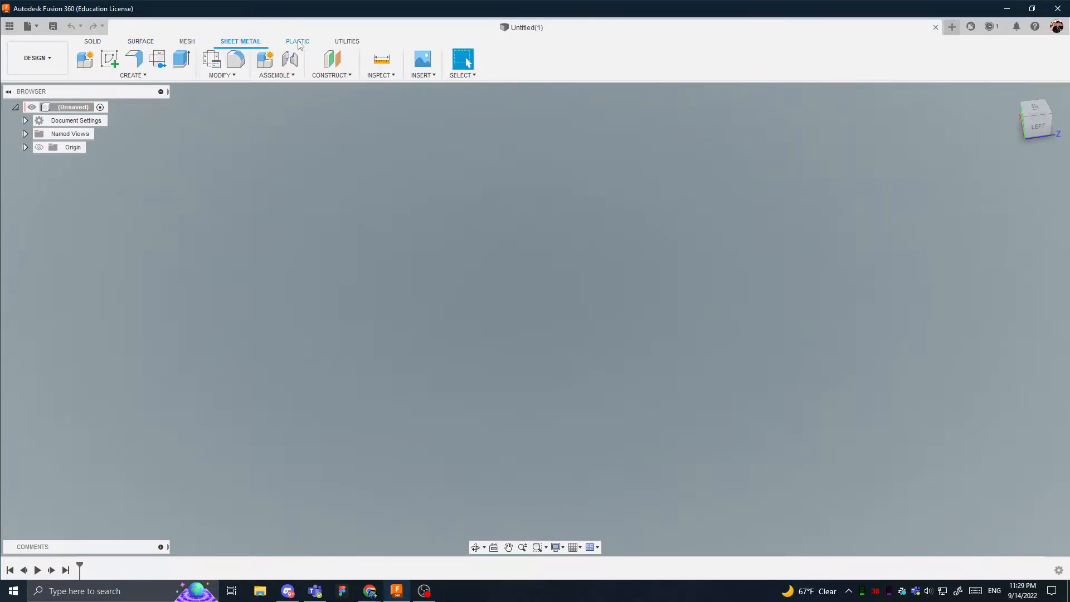
click(294, 42)
click(357, 41)
click(93, 42)
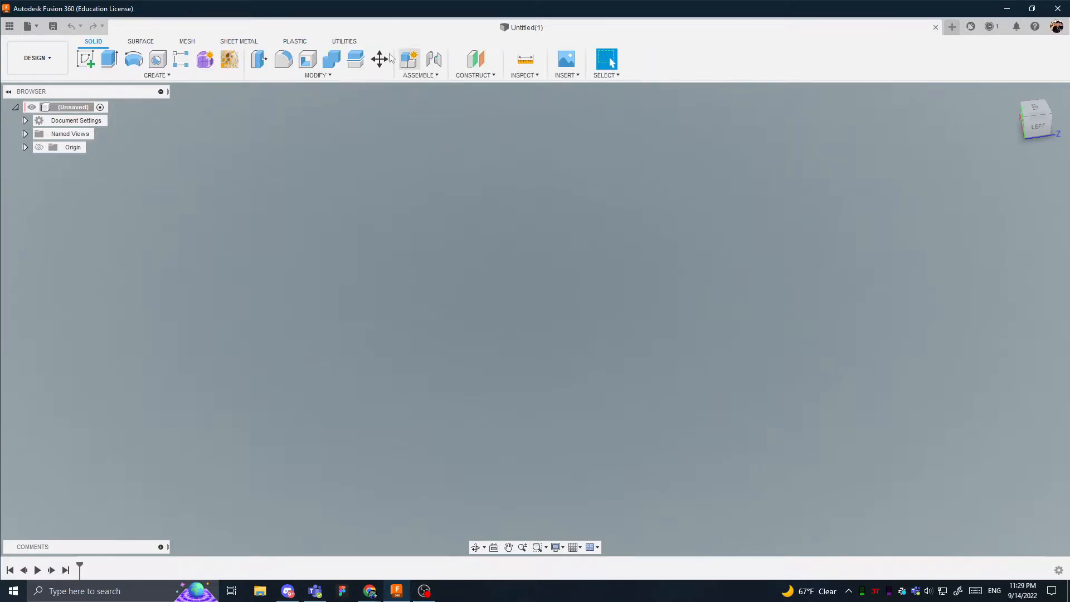
click(346, 44)
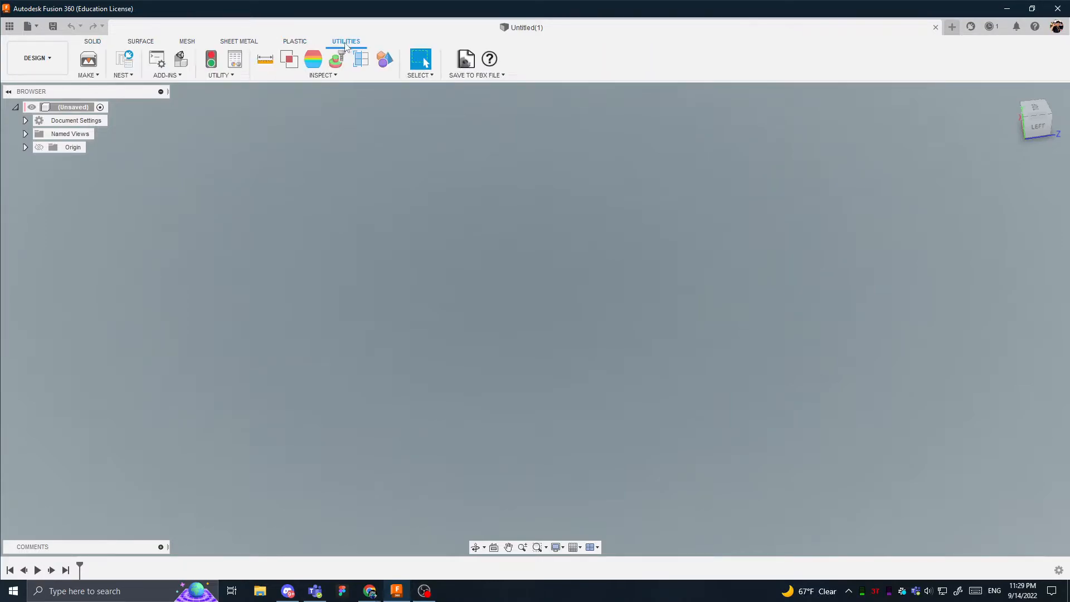
click(93, 43)
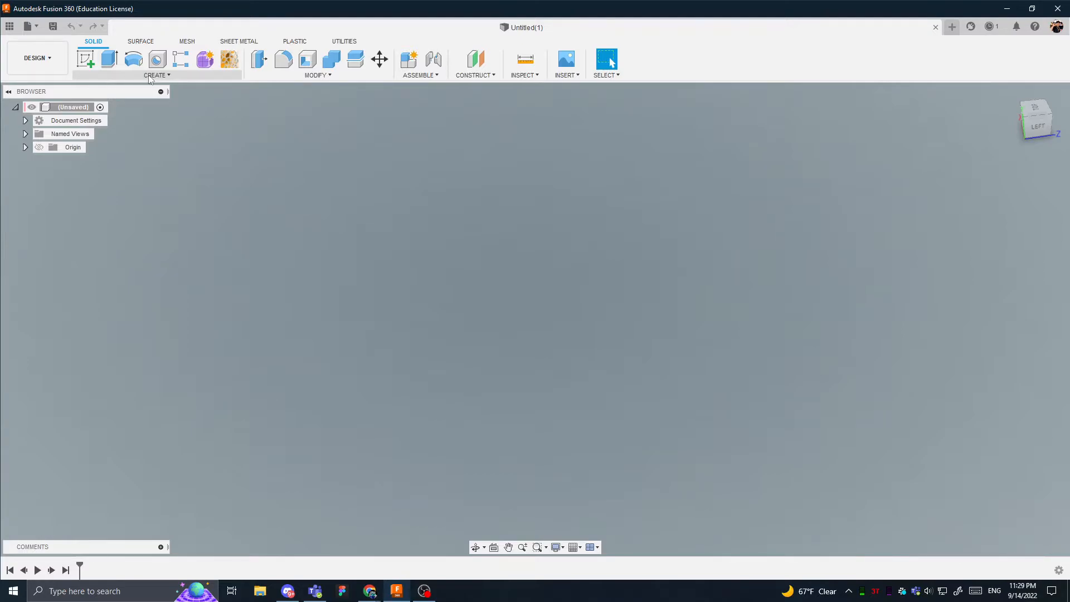
- Review the solid creation commands and preview the plane selection for a new sketch without creating one
click(208, 76)
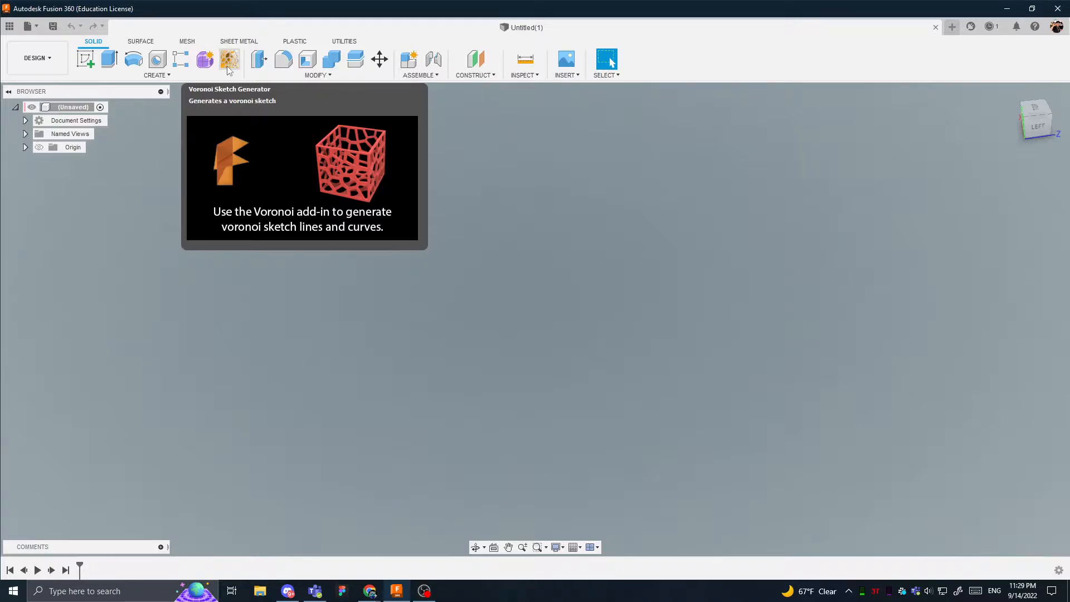
click(142, 74)
click(140, 79)
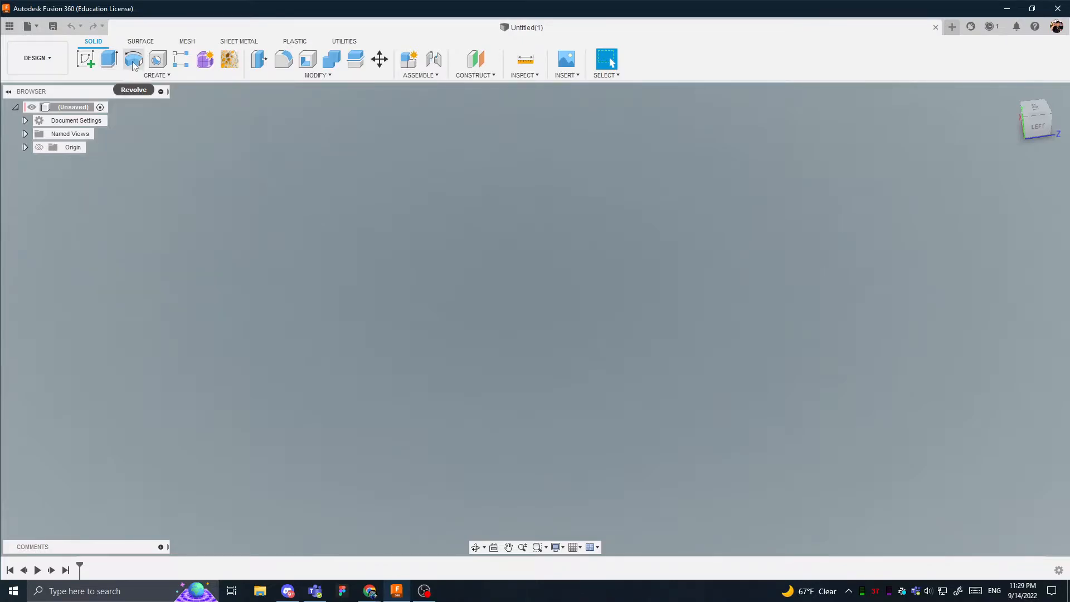
click(86, 59)
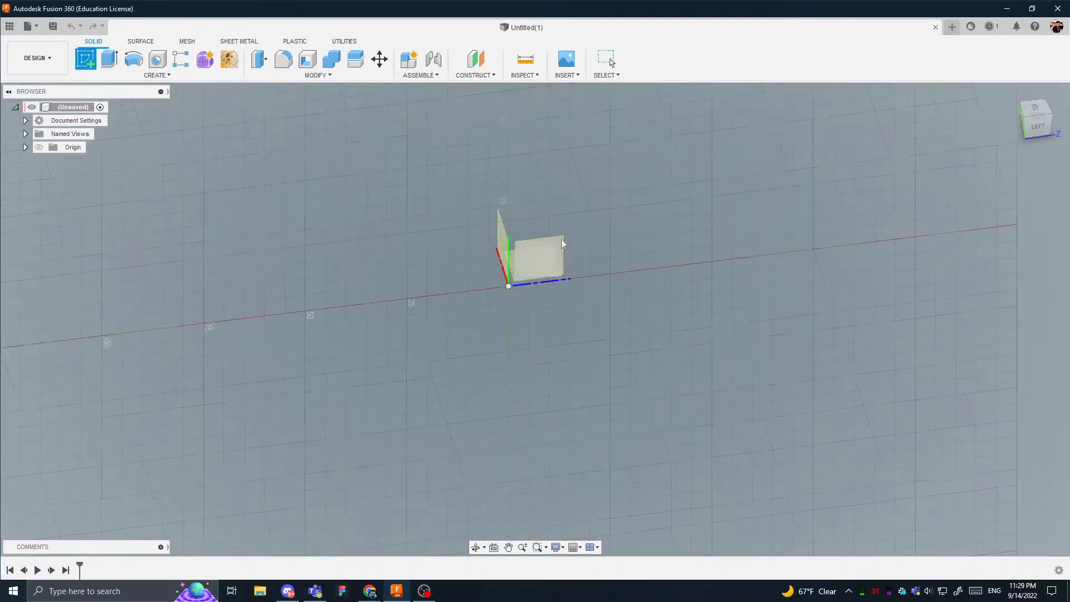
key(Escape)
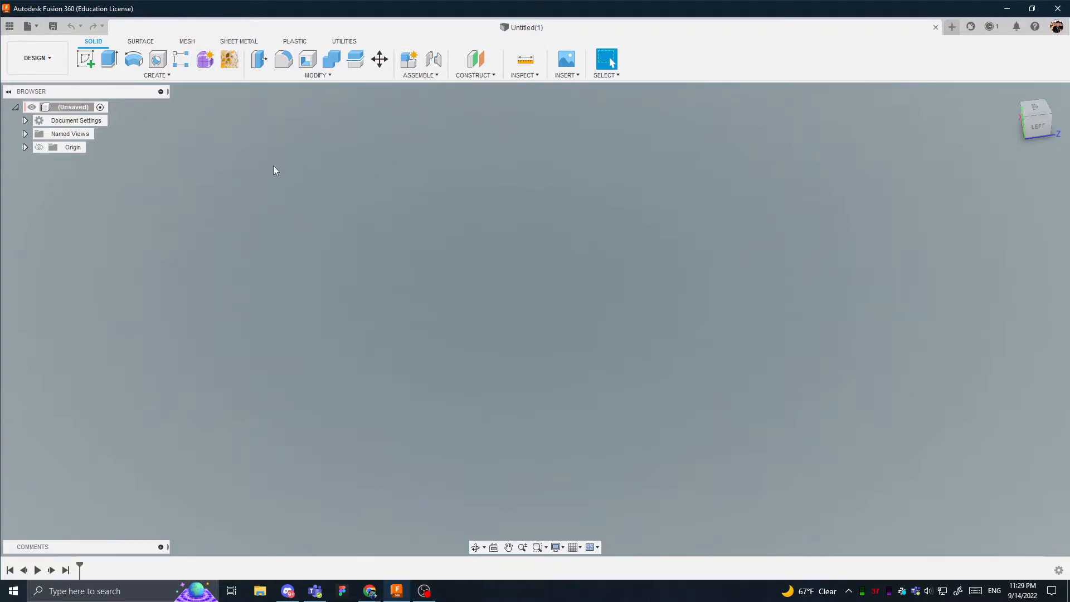
- Start saving the design, browse the available project locations and choose Training Med ROBO as the destination
key(ctrl+s)
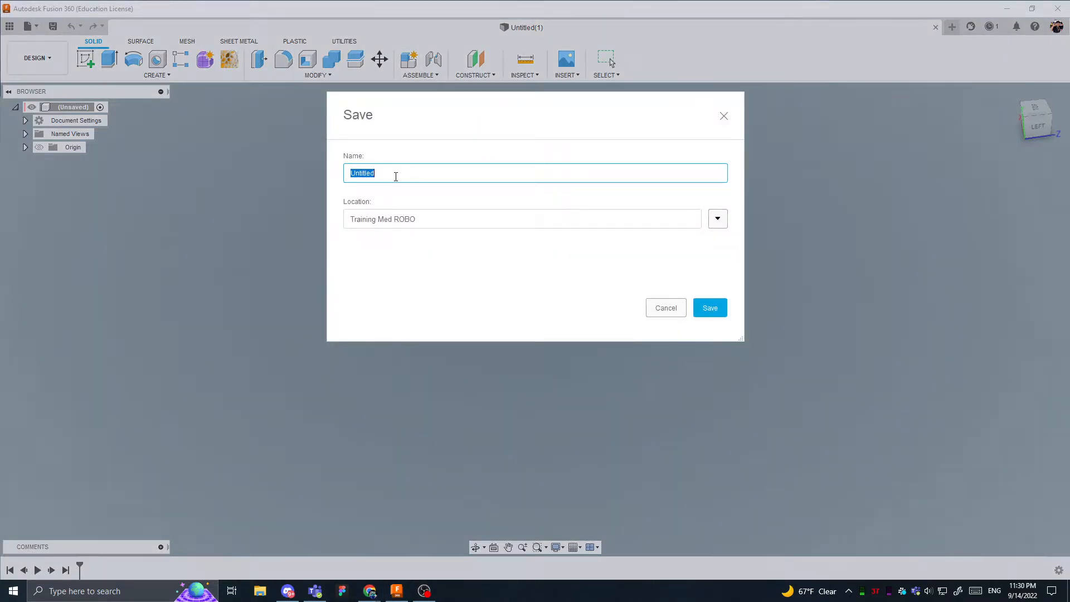
click(718, 219)
click(388, 350)
click(399, 336)
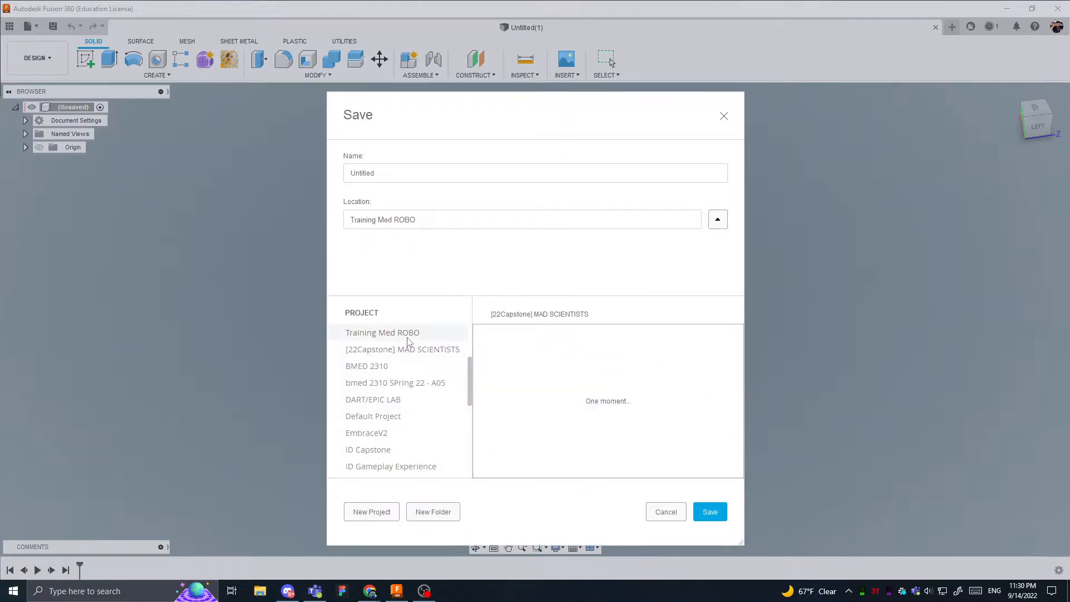
click(401, 349)
double_click(508, 356)
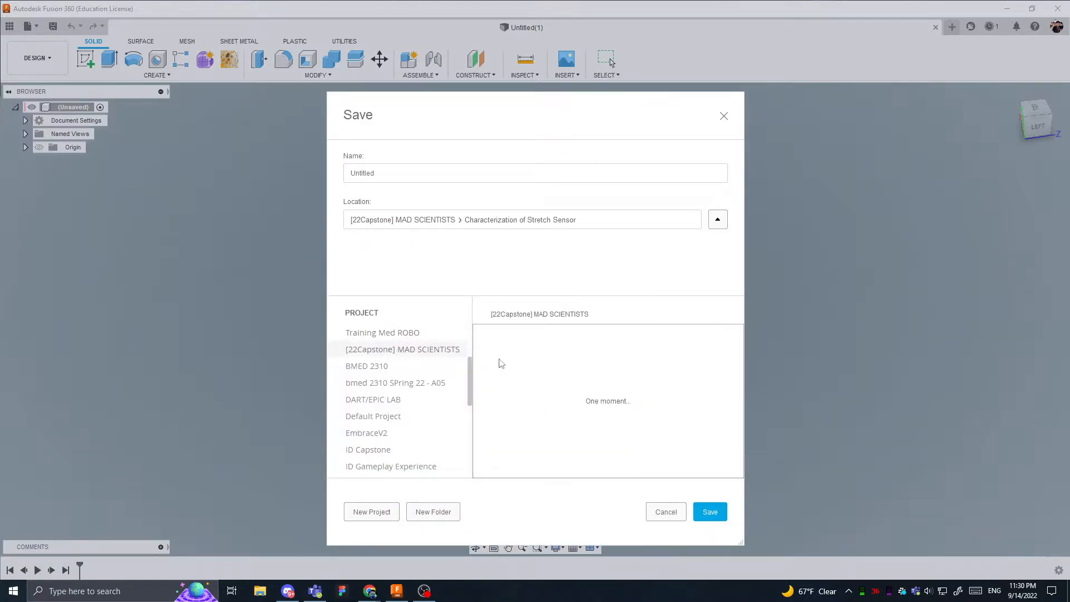
click(380, 336)
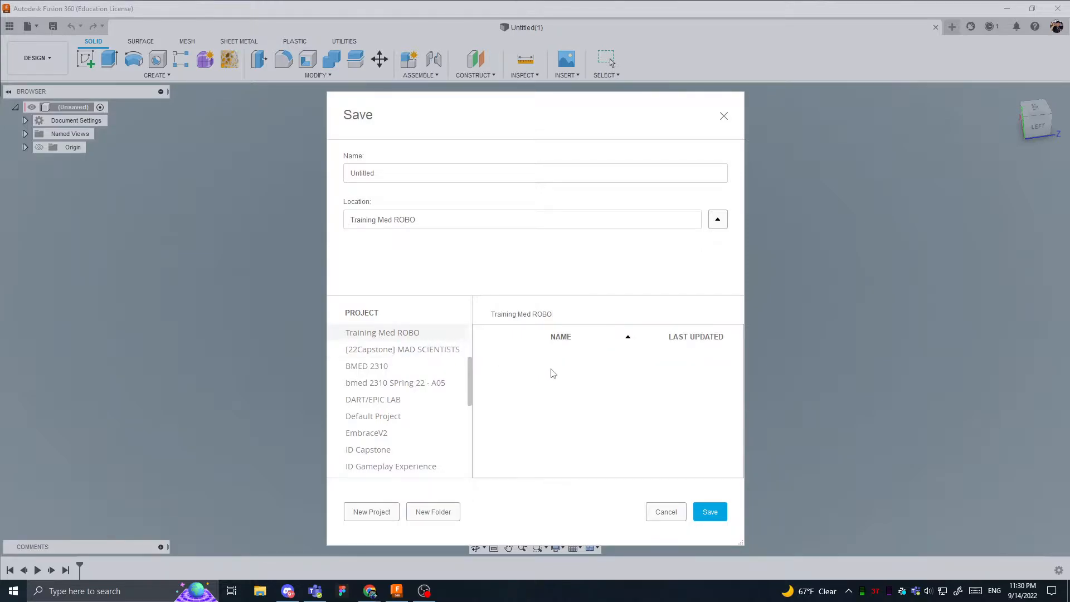
- Name the design First Part and save it
click(397, 168)
key(ctrl+a)
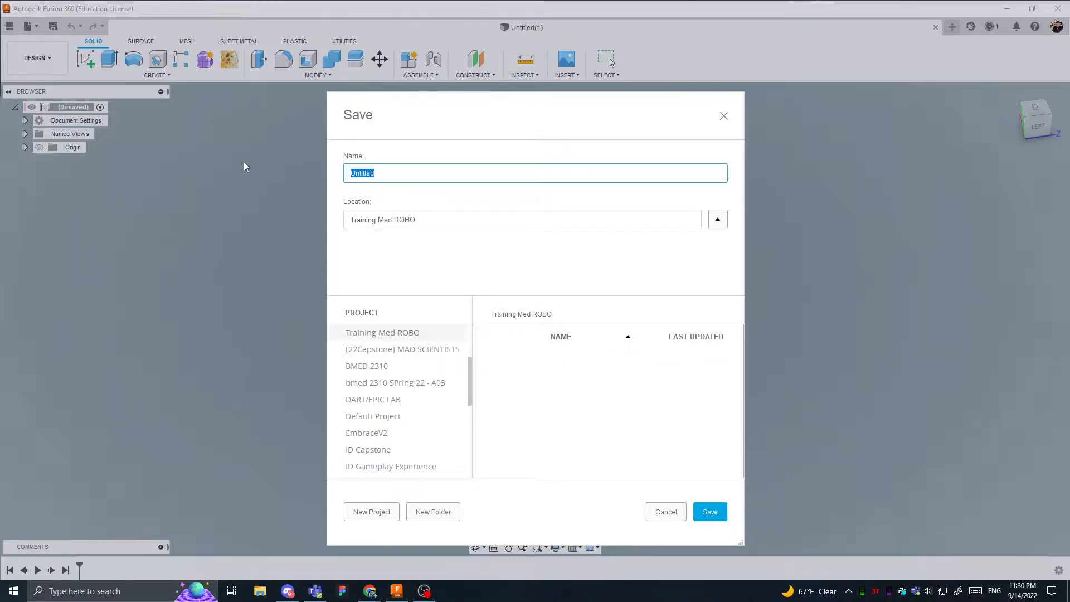
text(First Part)
click(710, 512)
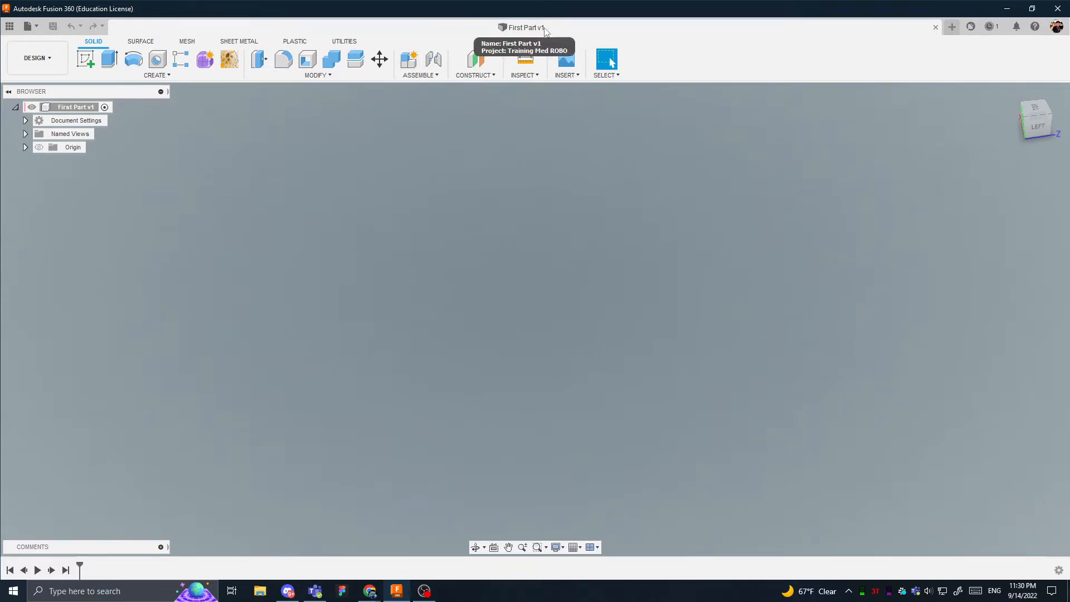
- Show the data panel and open the version details of First Part
click(10, 26)
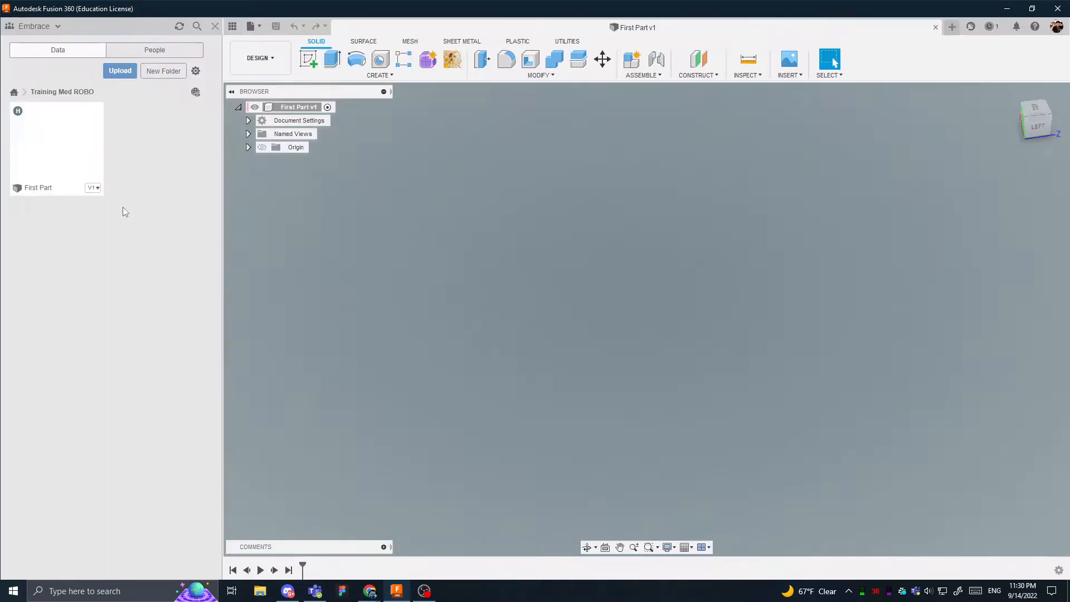
click(84, 187)
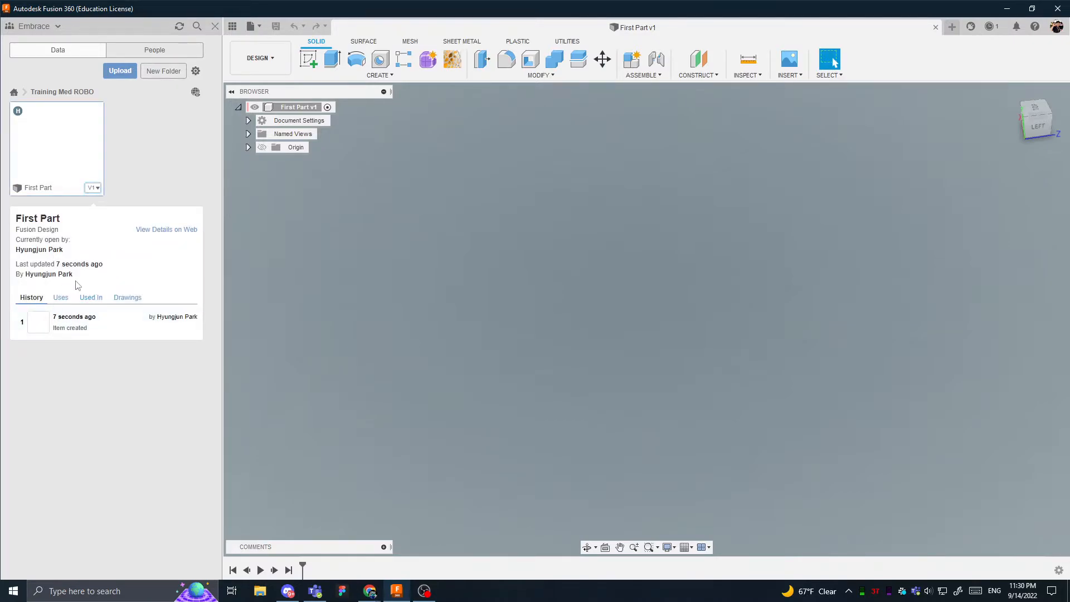
click(189, 176)
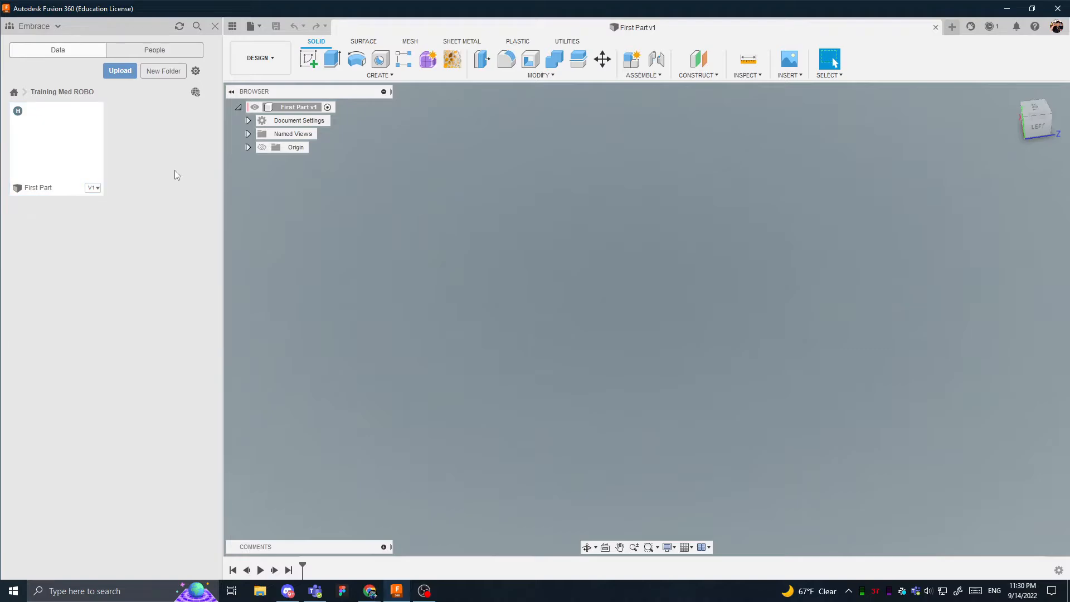
click(98, 193)
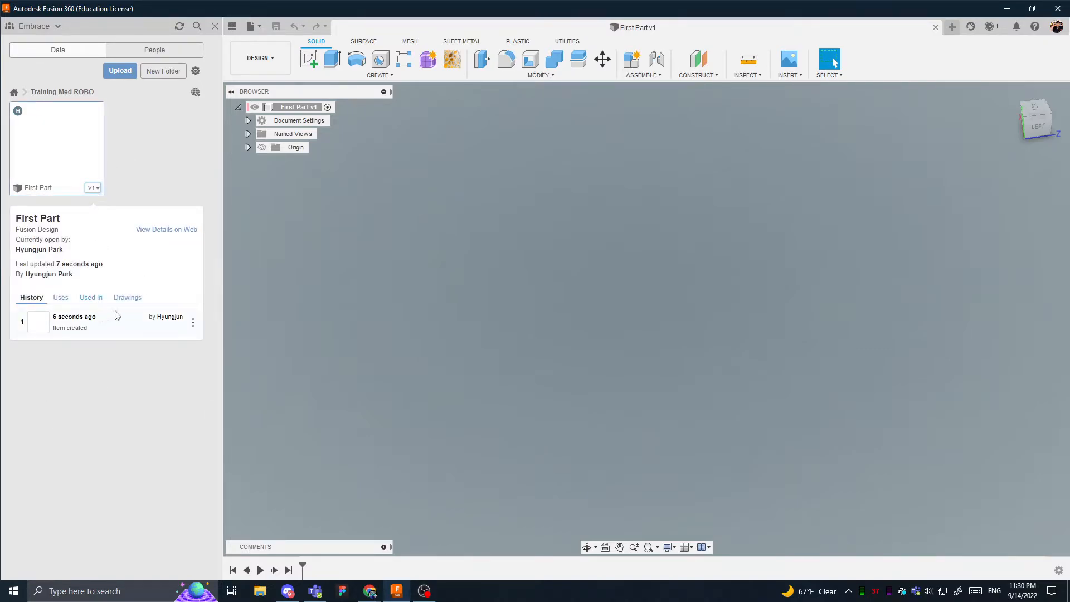
- Examine the Uses, Used In, Drawings and History information of First Part and collapse its details
click(56, 299)
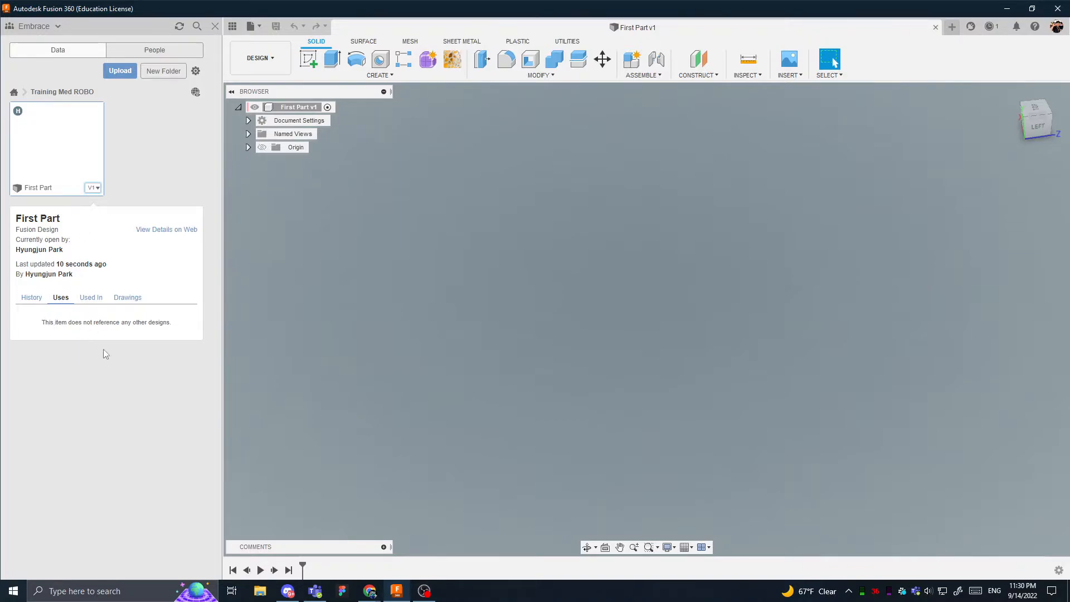
click(92, 298)
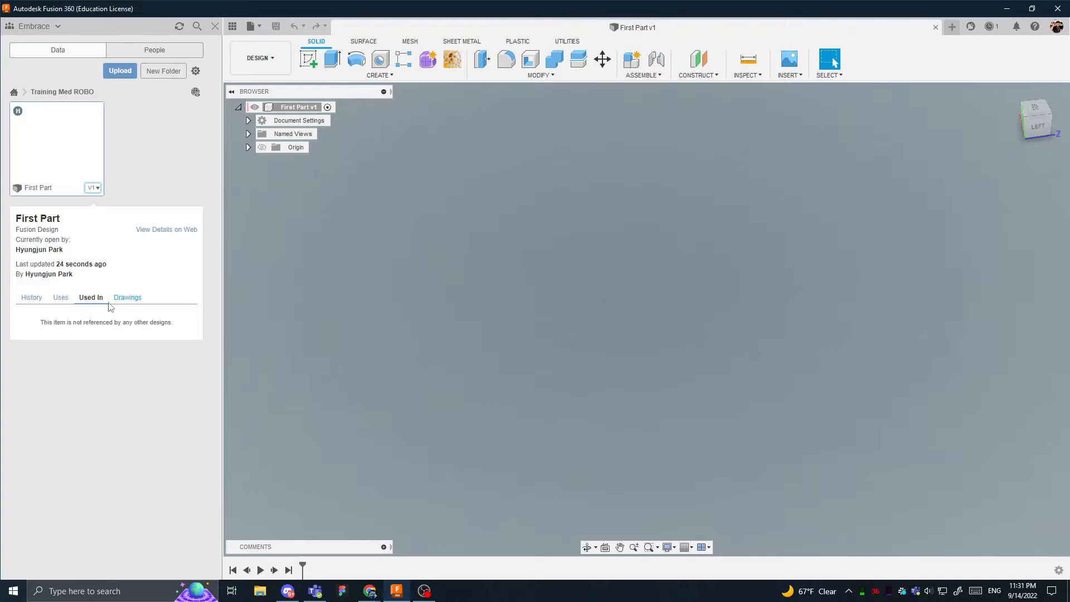
click(139, 302)
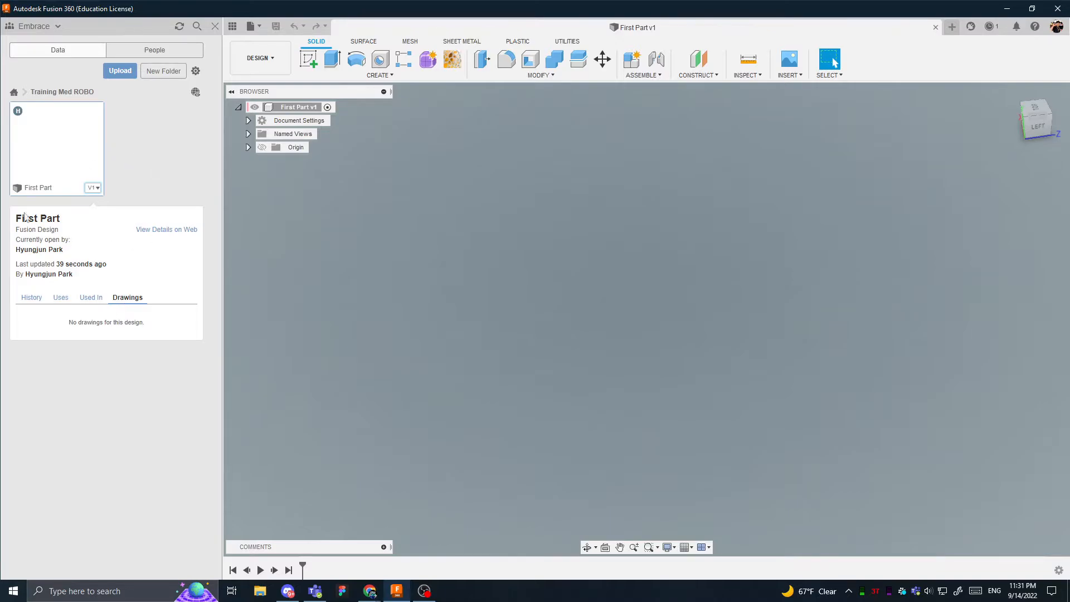
click(33, 302)
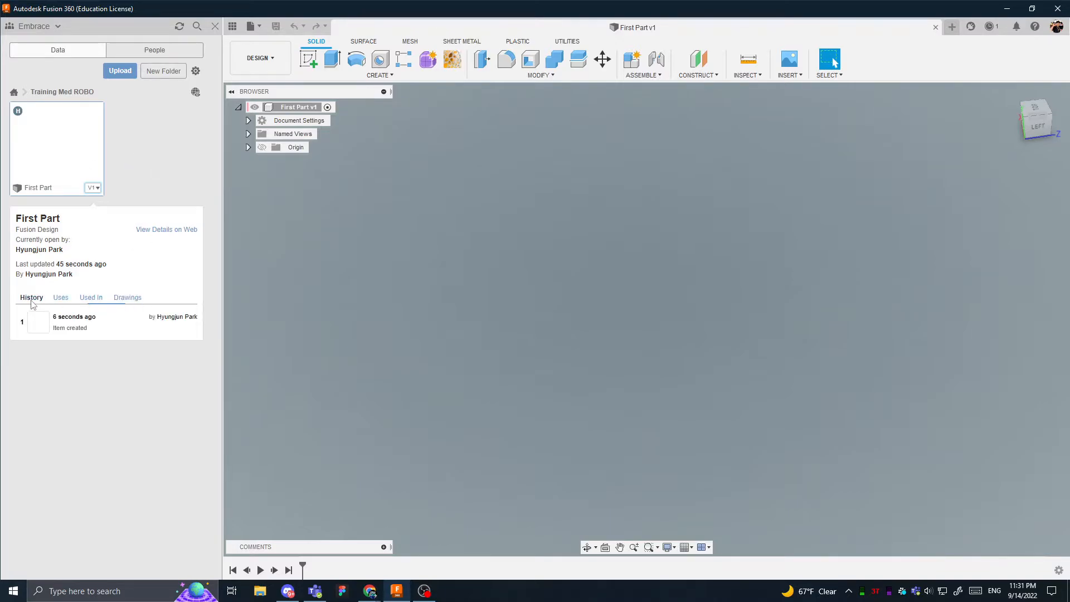
click(97, 188)
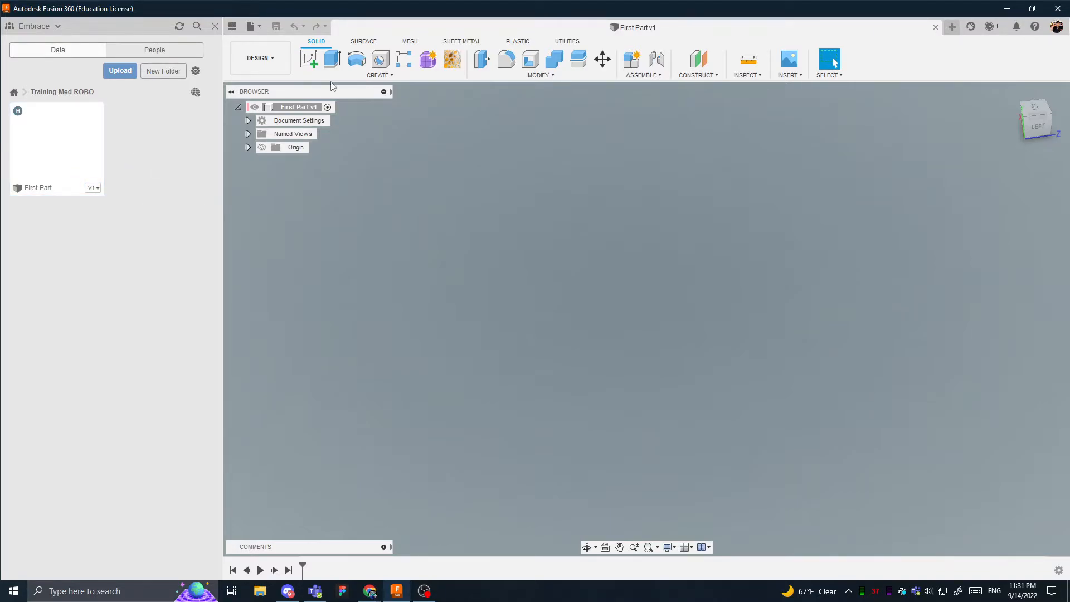
click(93, 188)
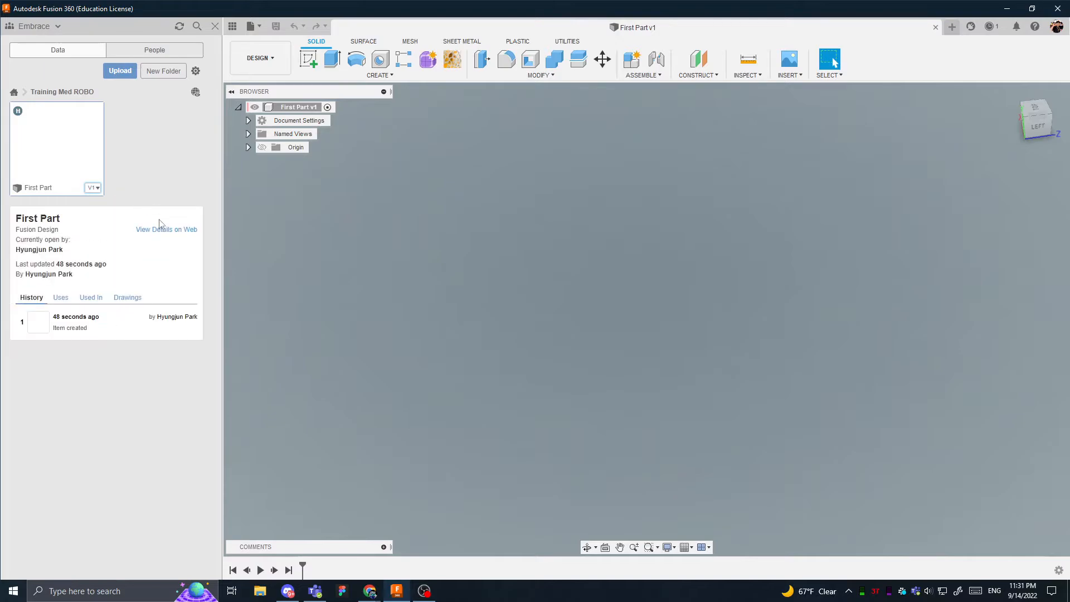
click(93, 188)
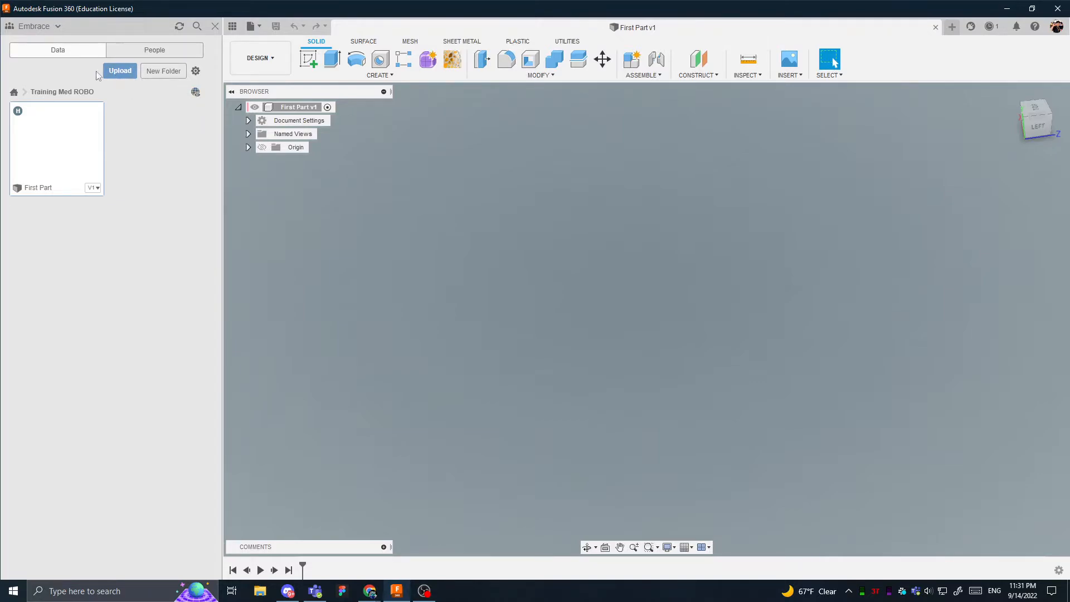
- Look at the file upload options and the people view of the project, returning to its data view
click(117, 71)
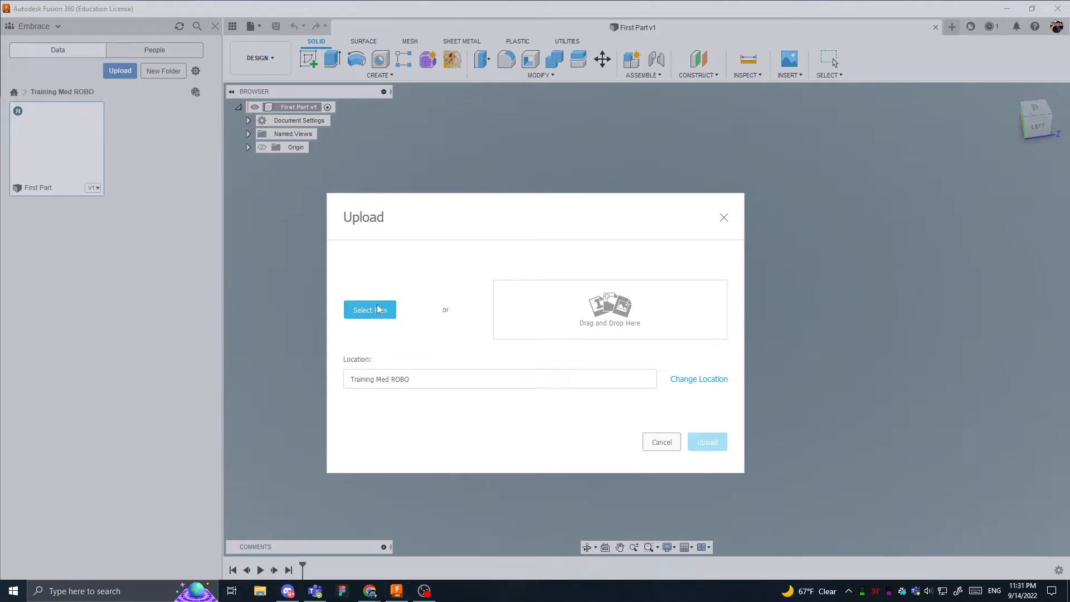
click(662, 442)
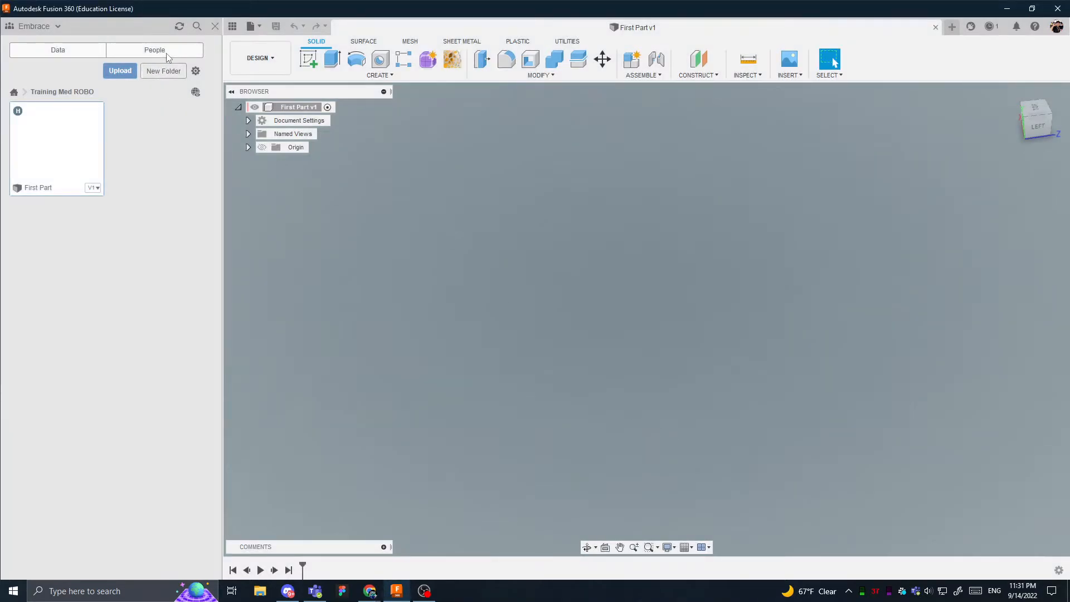
click(136, 53)
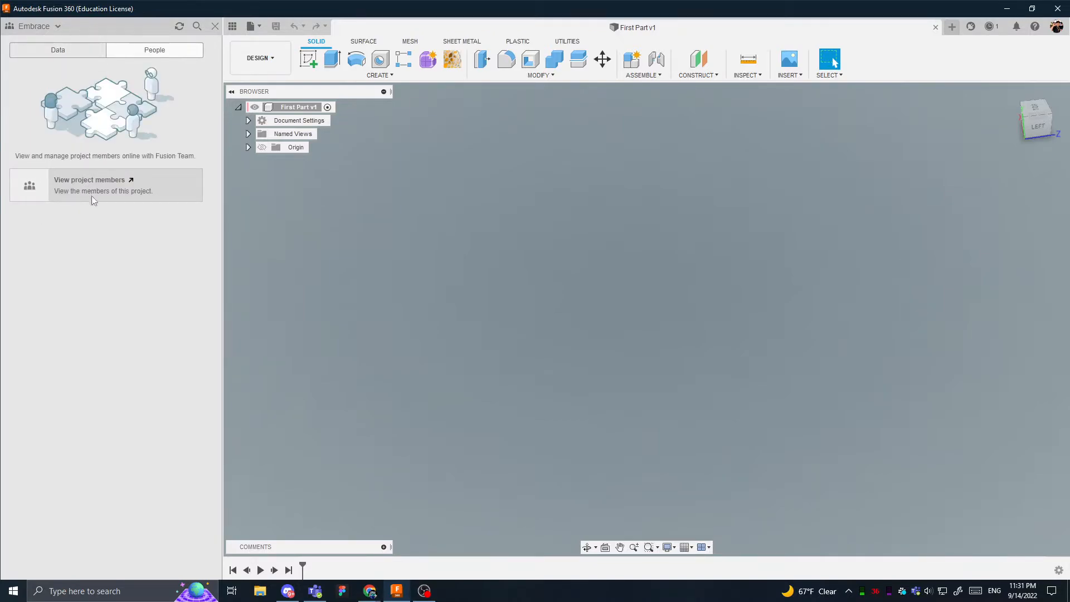
click(77, 54)
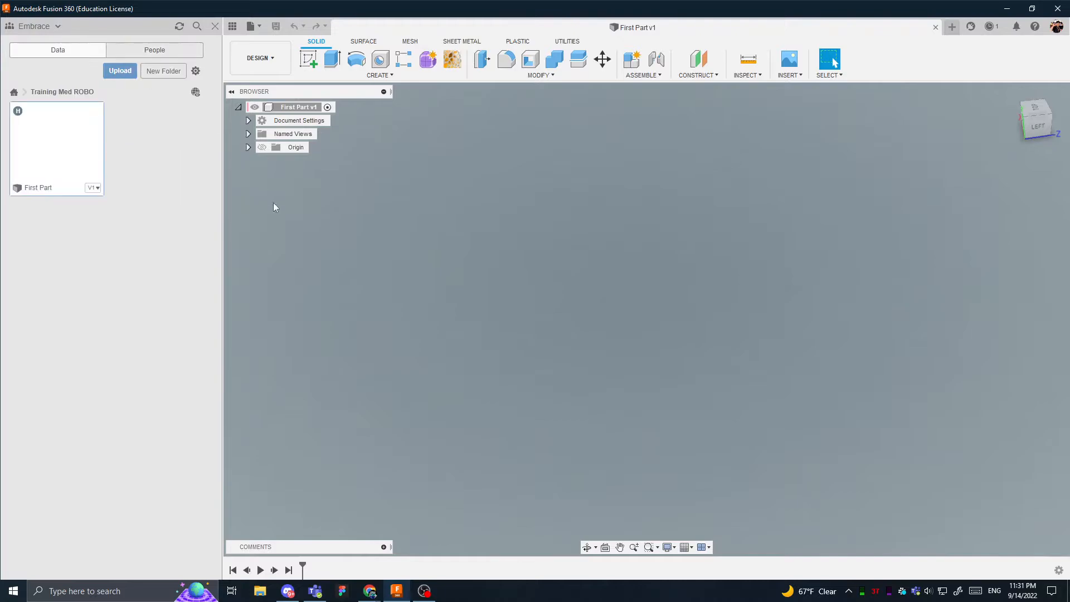
- Look through the First Part browser tree, collapsing and expanding the root and its Origin folder
mouse_move(18, 112)
click(238, 107)
click(237, 107)
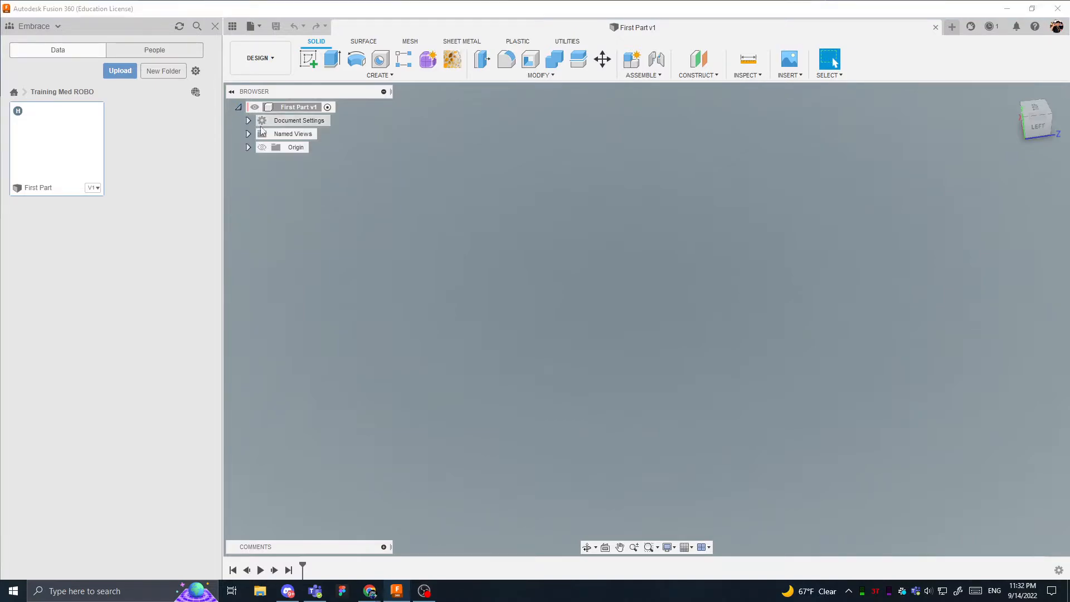
click(248, 147)
click(248, 148)
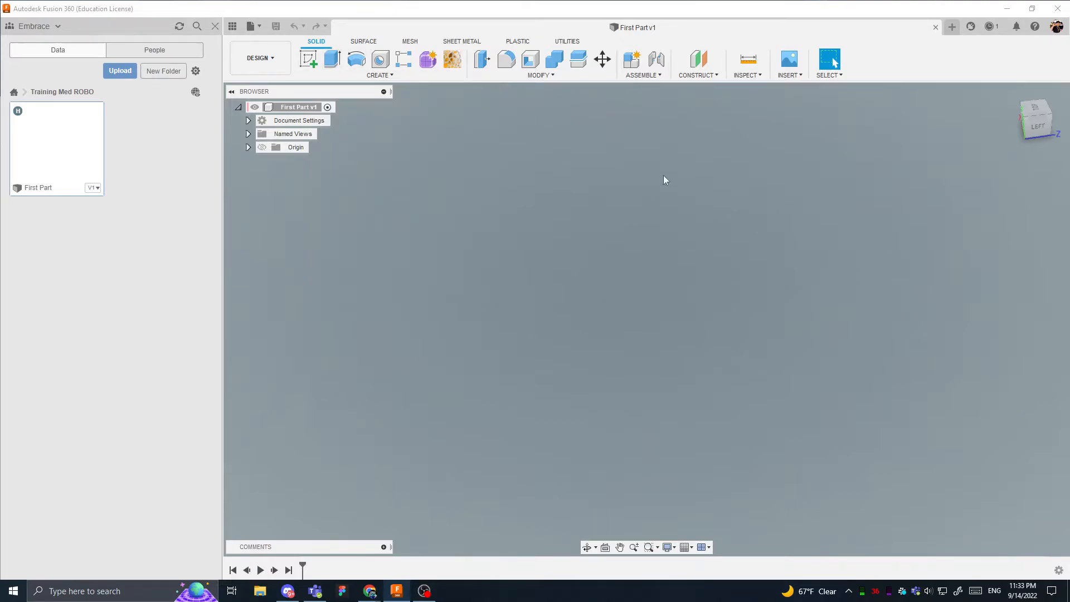
click(594, 184)
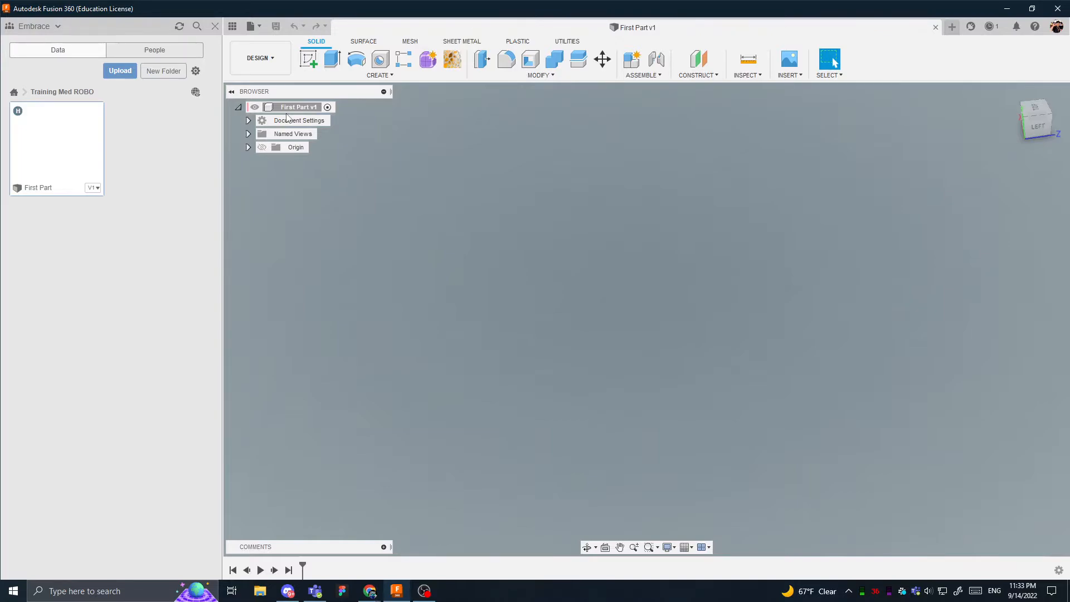
- Sketch two separate upright rectangles on the plane facing the left view, either side of the origin, the second about 17 by 50 mm
click(308, 58)
click(639, 264)
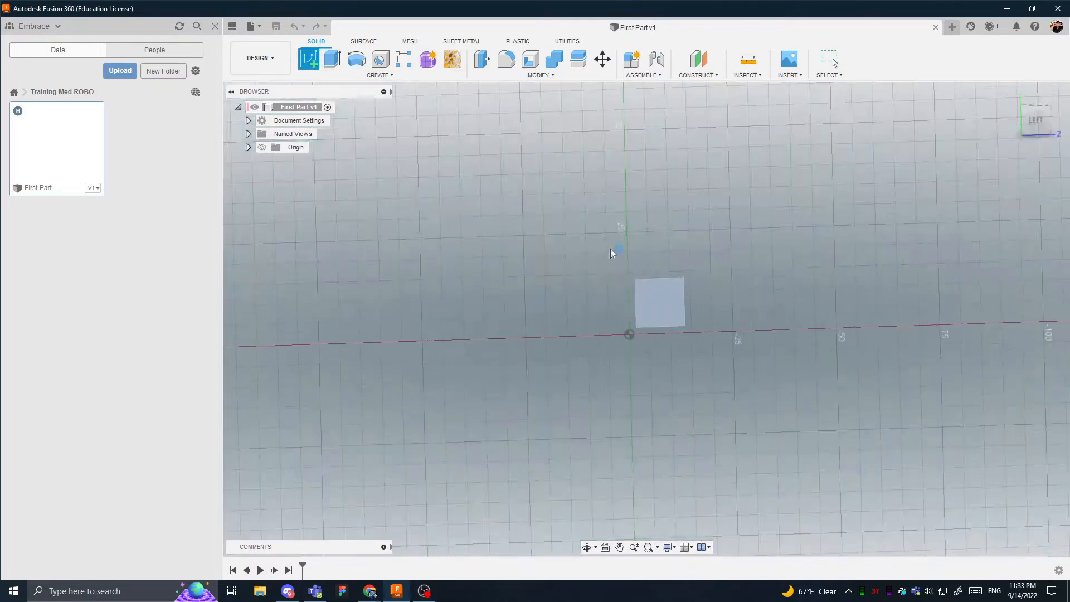
mouse_move(646, 236)
middle_down()
mouse_move(602, 222)
mouse_move(567, 193)
middle_up()
key(r)
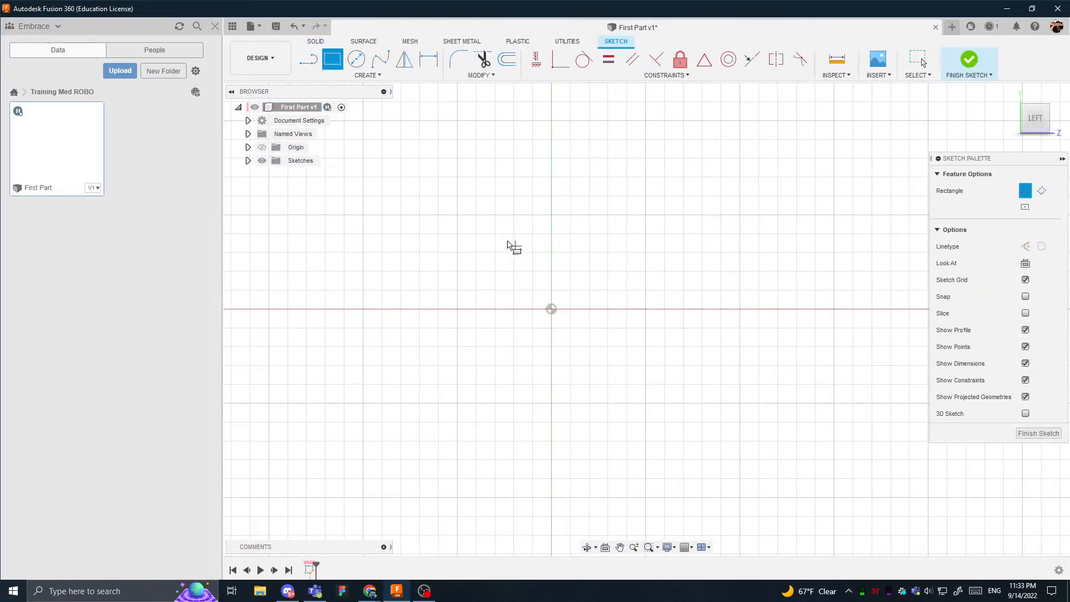
click(495, 231)
click(534, 406)
click(569, 232)
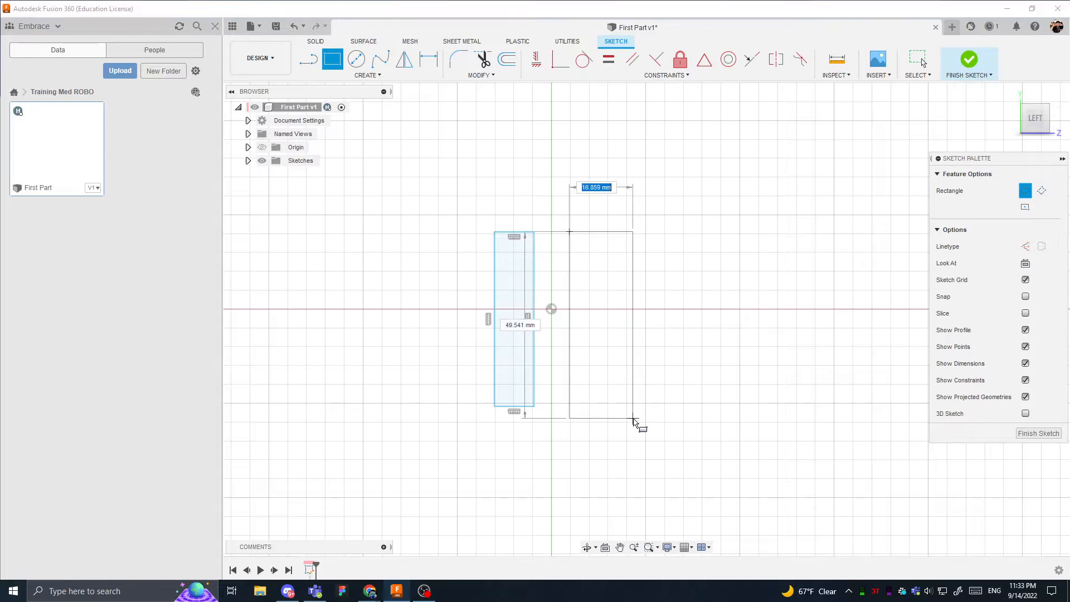
click(634, 419)
key(Escape)
- Extrude both rectangle profiles by -15 mm as new bodies
click(510, 264)
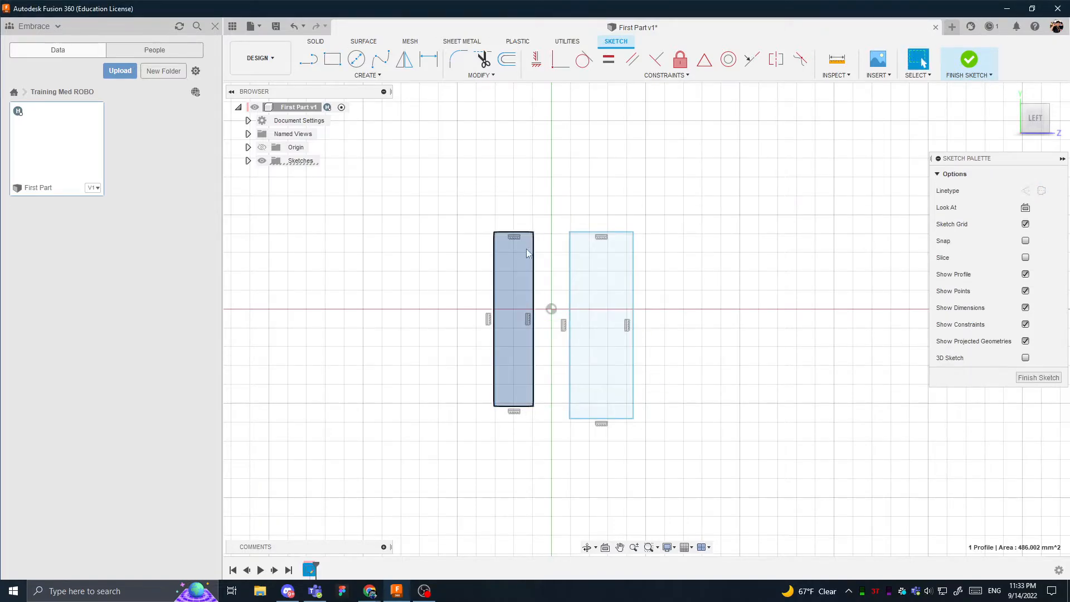
shift+middle_drag(548, 203, 523, 223)
key(e)
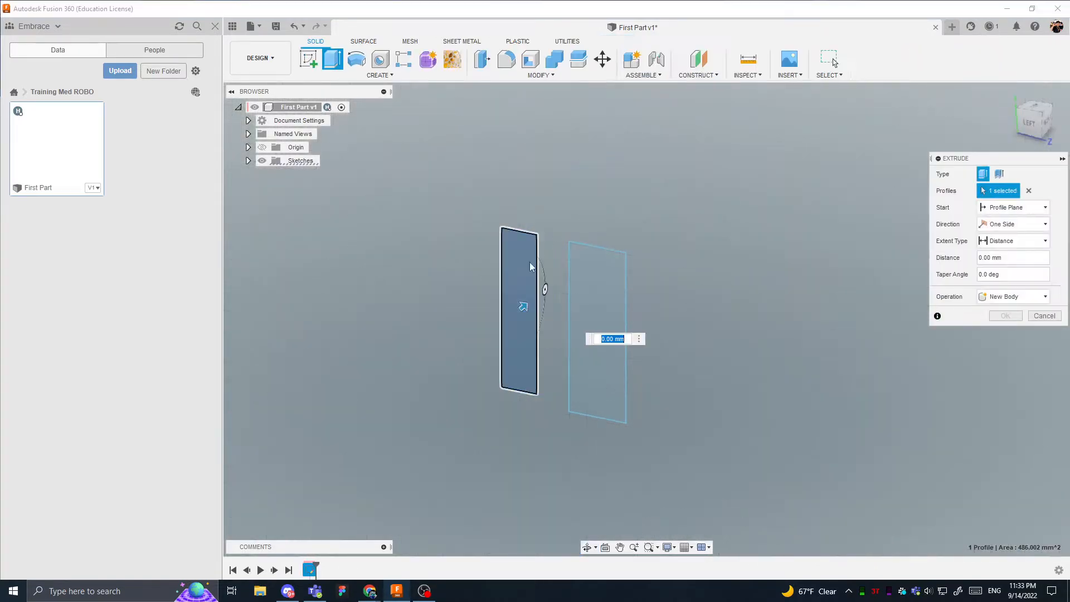
click(582, 322)
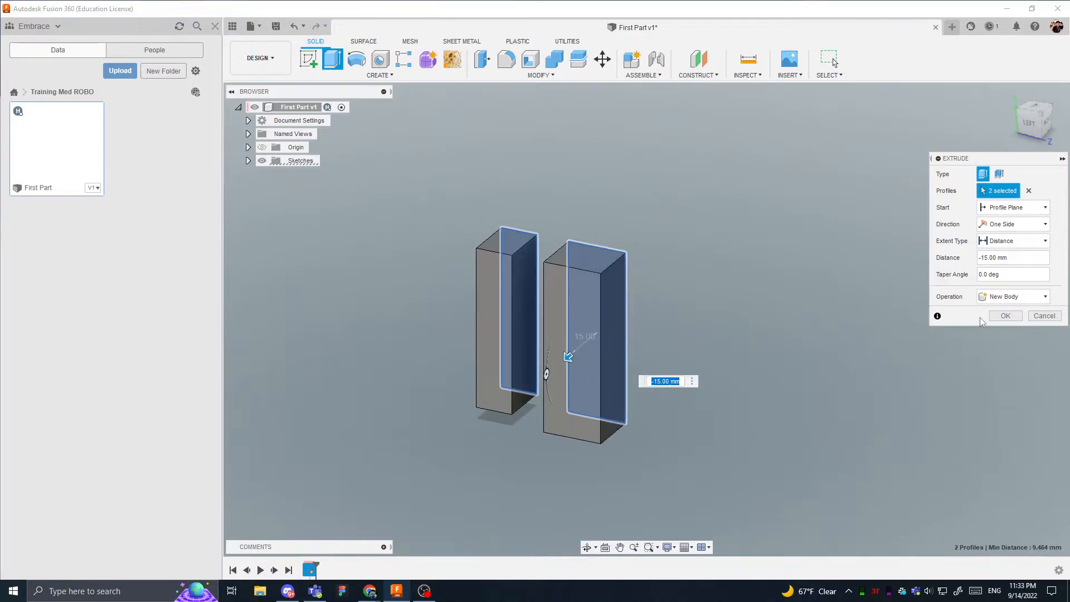
click(1003, 316)
click(498, 301)
key(Escape)
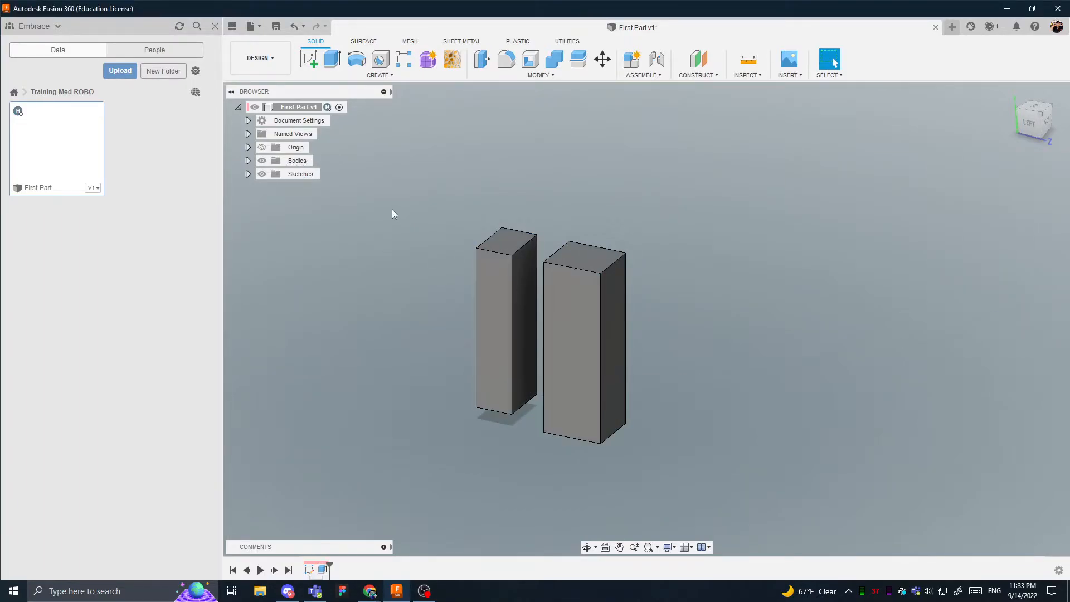
- Expand the Bodies folder and highlight Body1 and Body2 to identify each block in the model
click(248, 161)
click(305, 174)
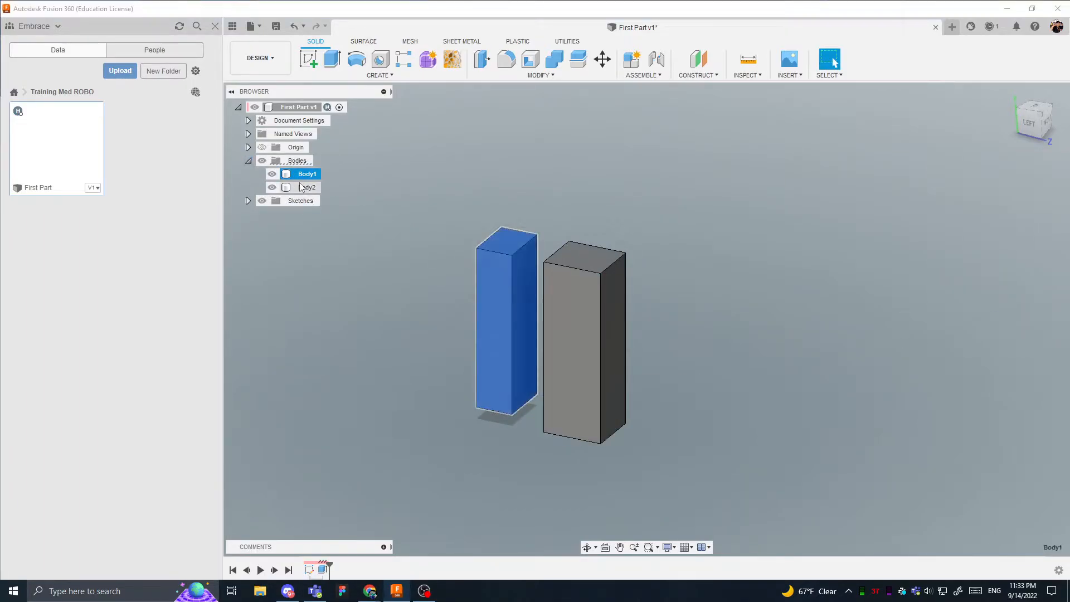
click(306, 187)
click(409, 212)
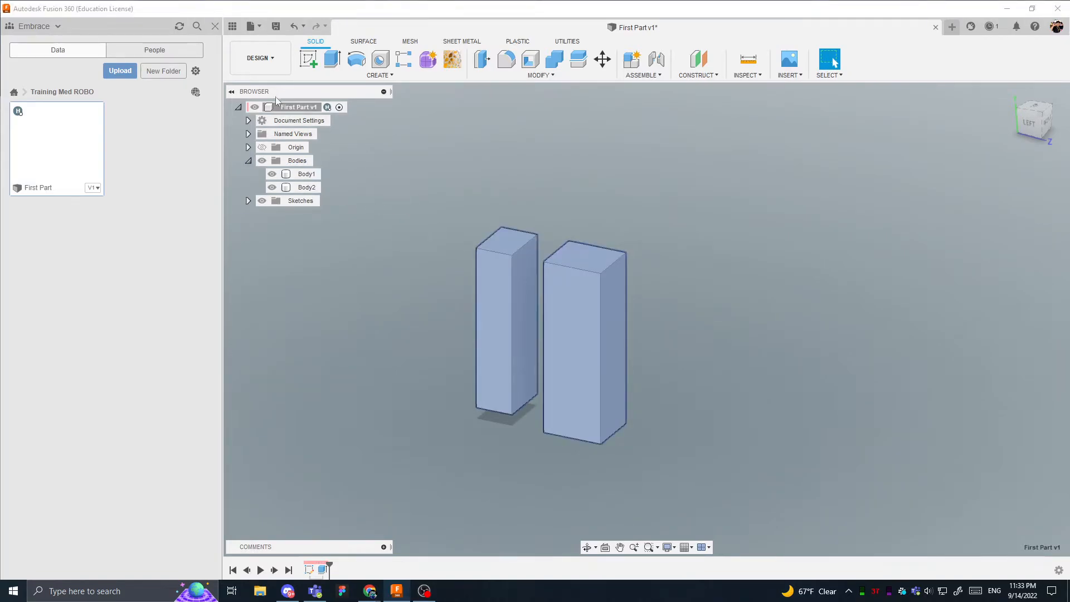
click(421, 144)
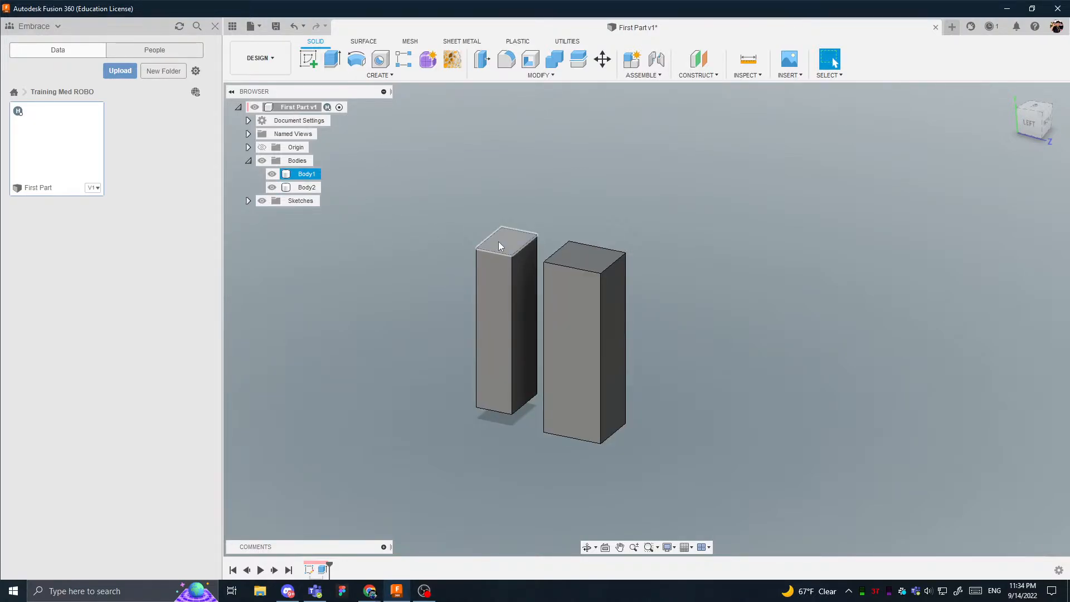
shift+middle_drag(547, 308, 582, 301)
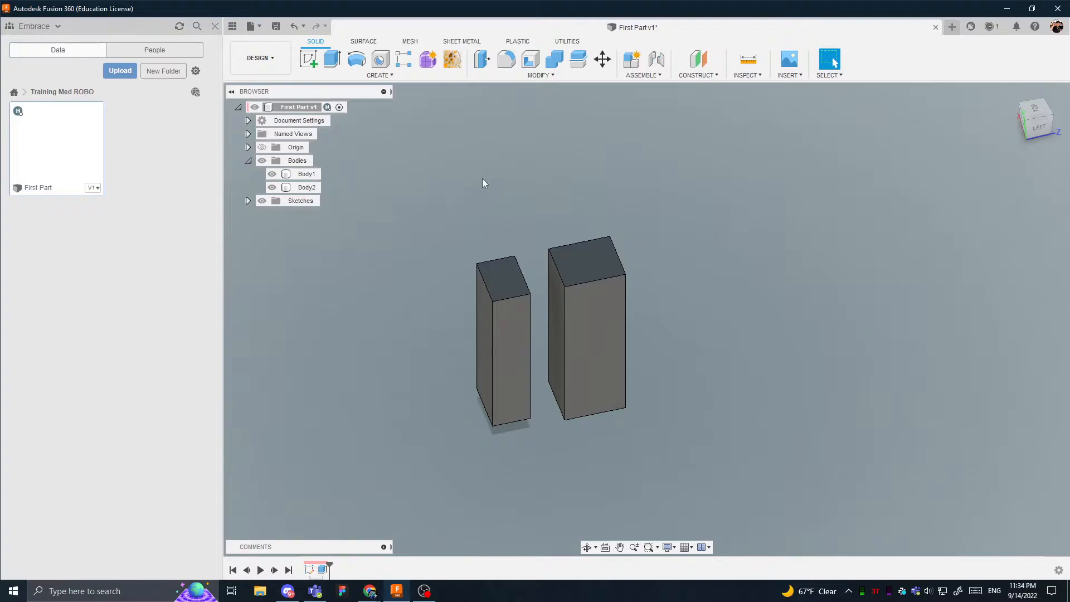
- Create an empty internal standard component named Bowl under First Part
click(633, 59)
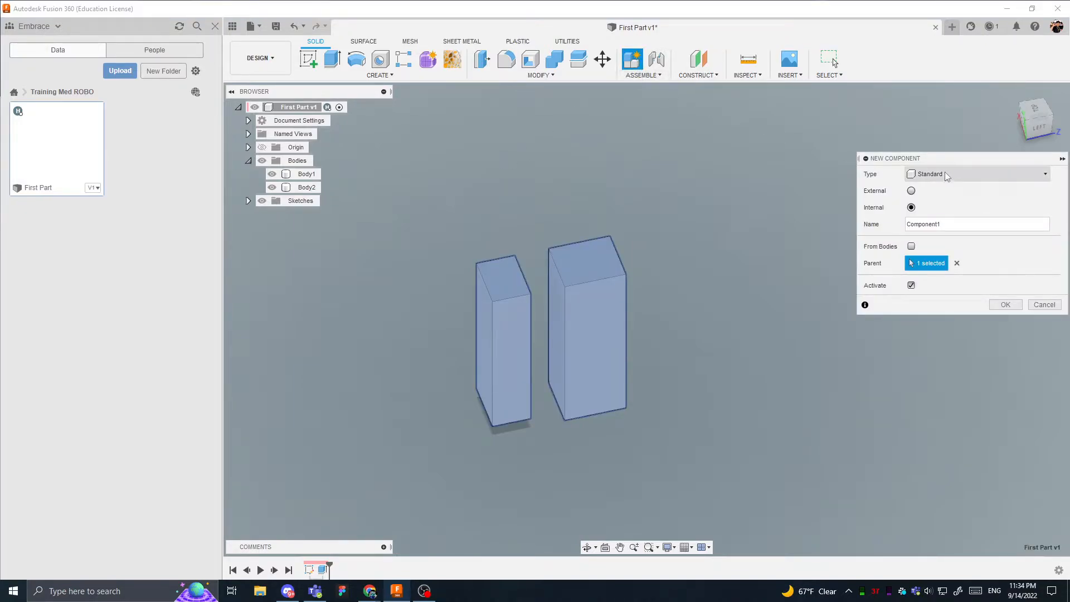
double_click(960, 223)
text(Bowl)
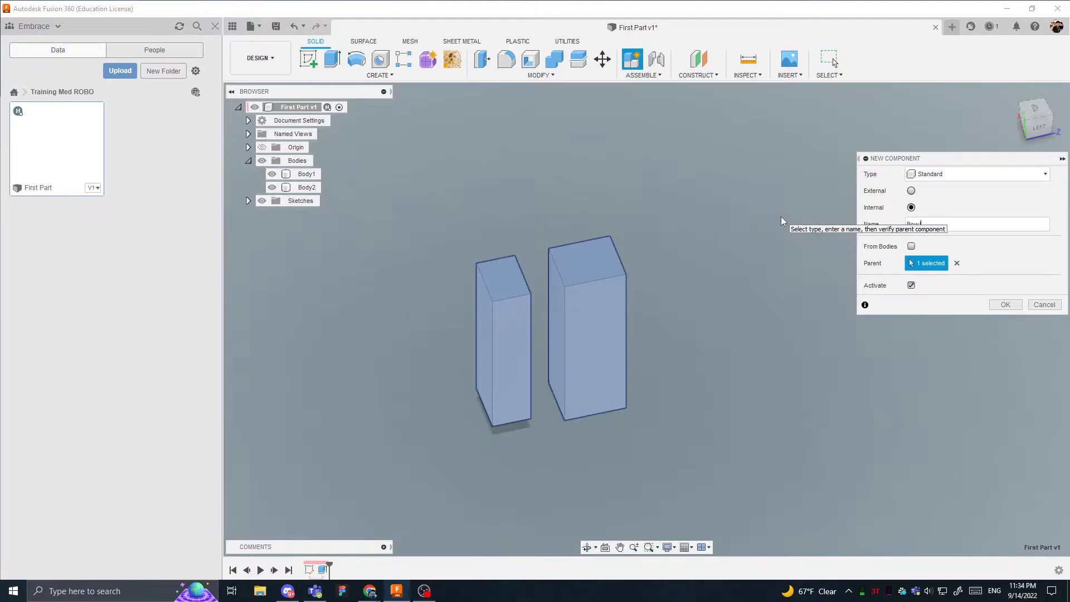
key(Return)
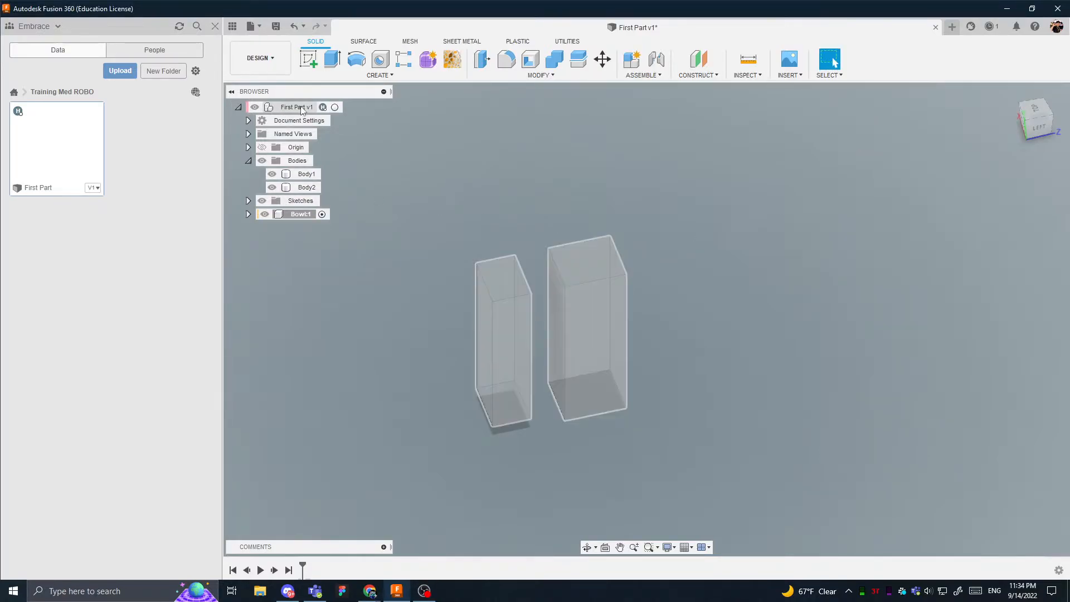
click(238, 107)
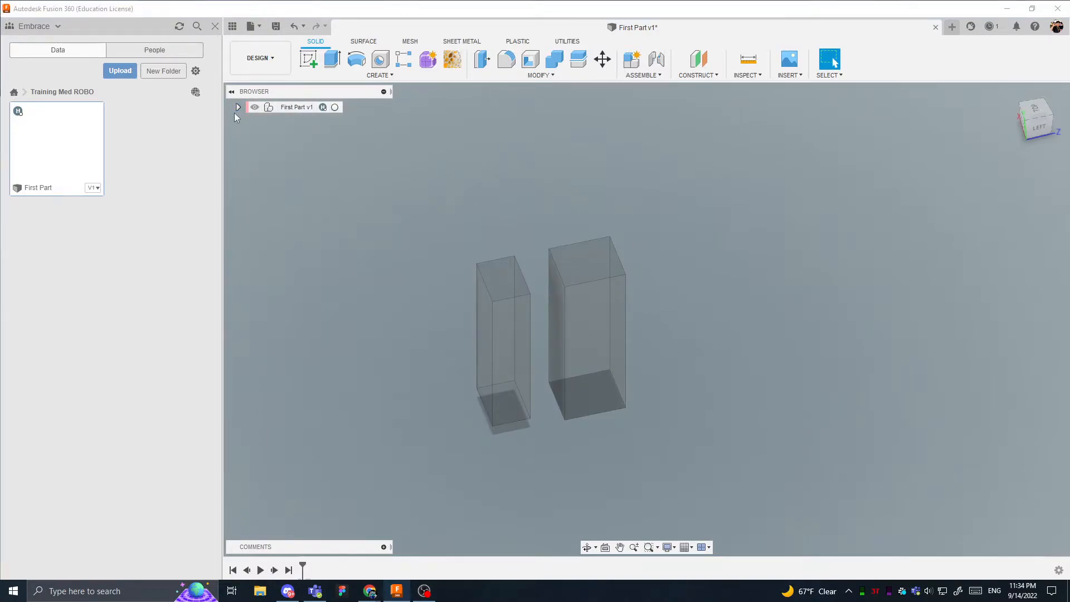
click(238, 107)
- Create new internal components from Body1 and Body2
click(308, 188)
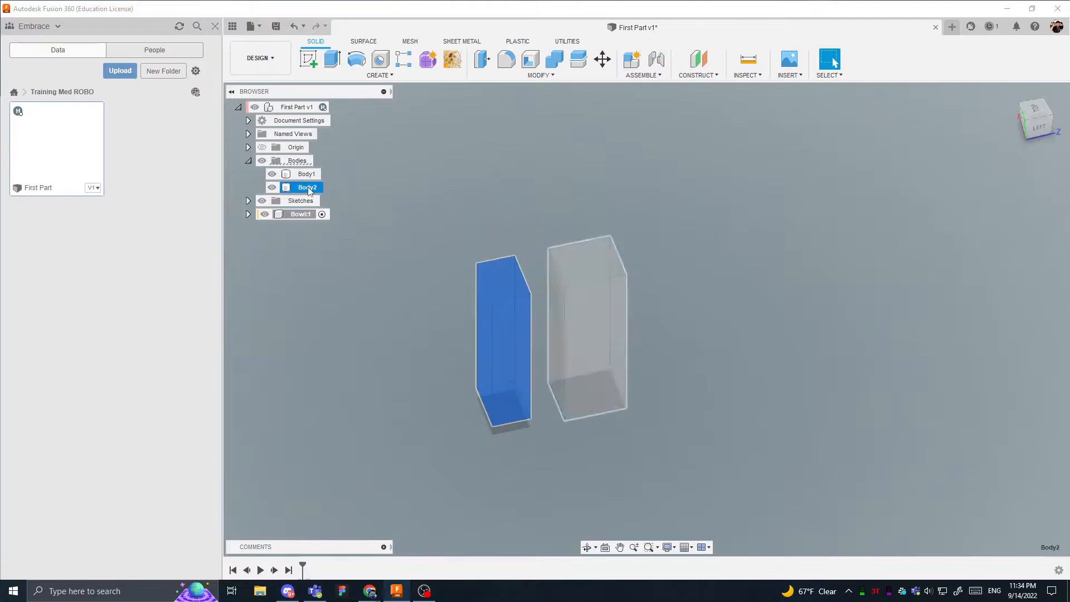
ctrl+click(306, 174)
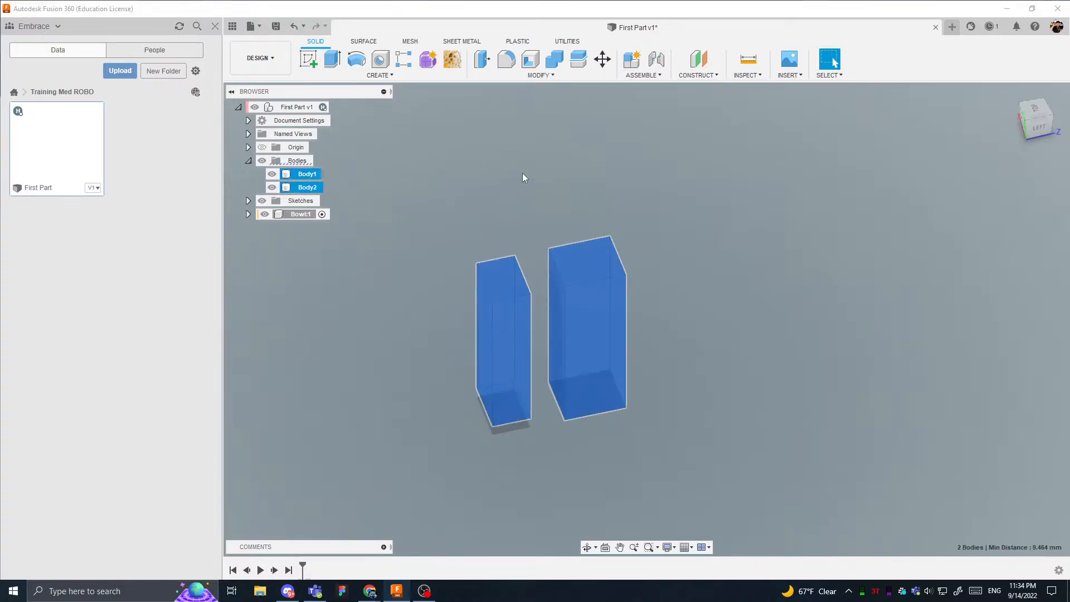
click(632, 60)
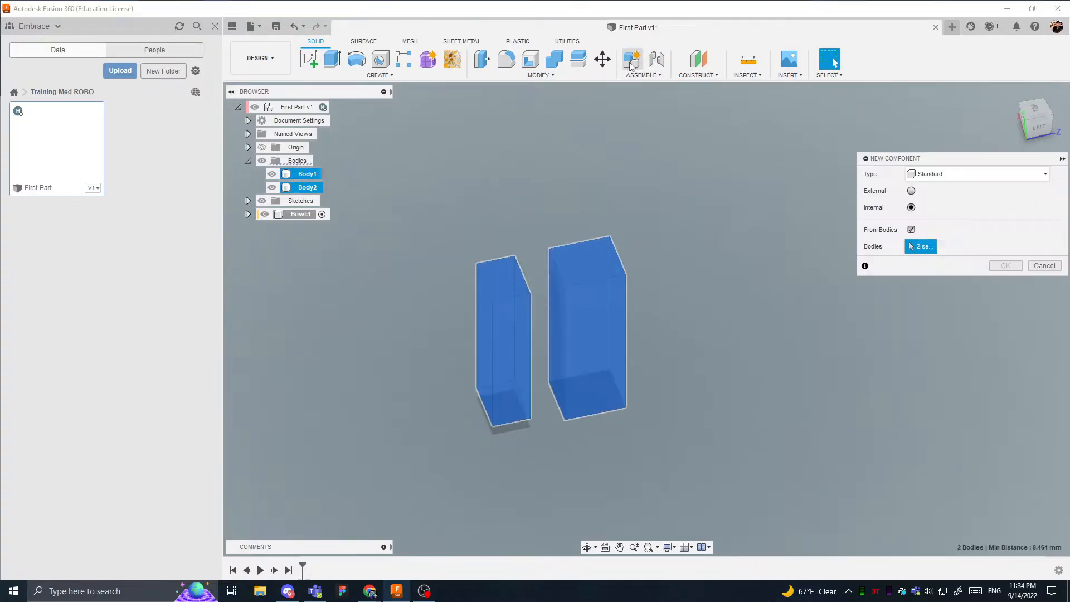
click(1006, 265)
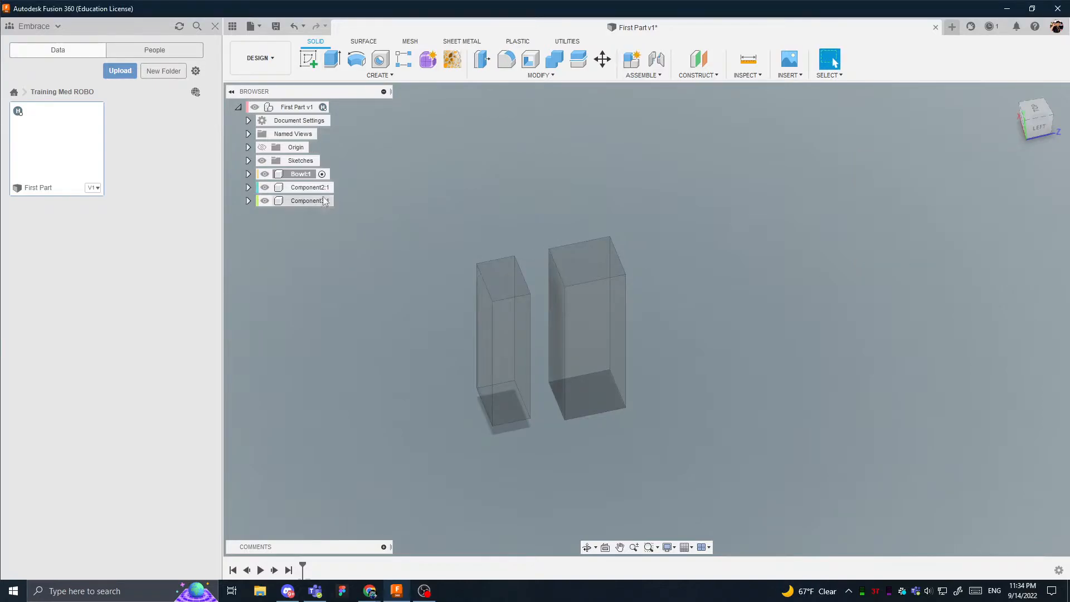
- Rename Component2 as Chopstick
click(306, 200)
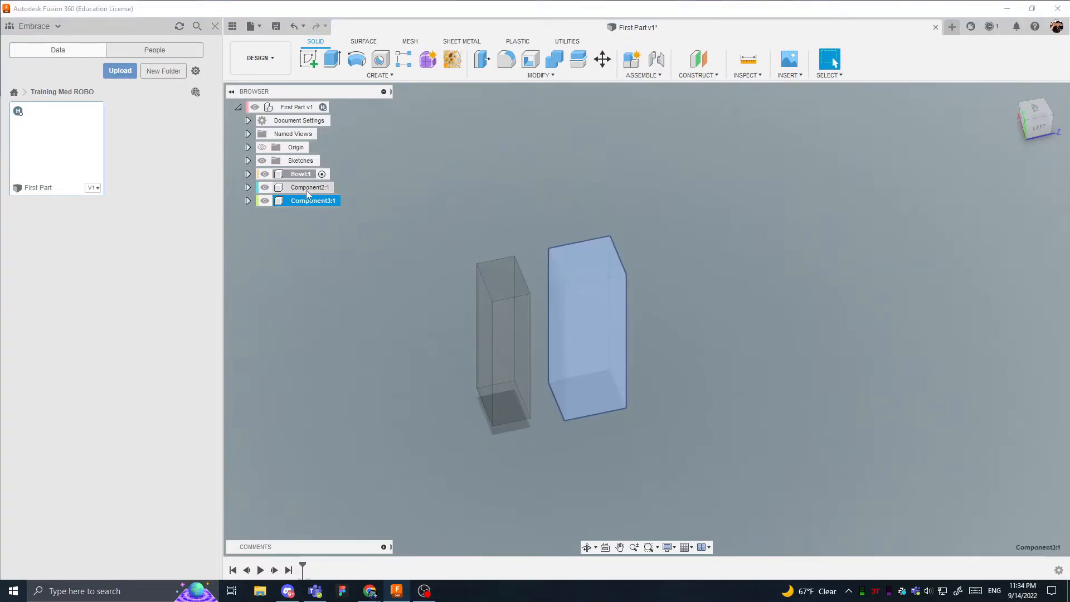
double_click(306, 188)
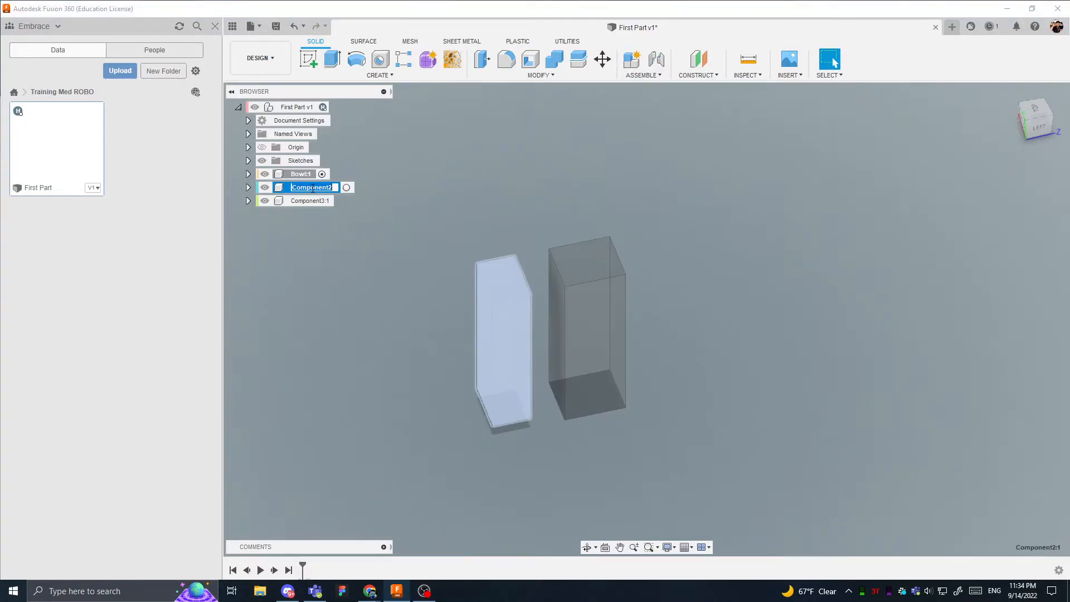
text(Chopstick:1)
click(310, 201)
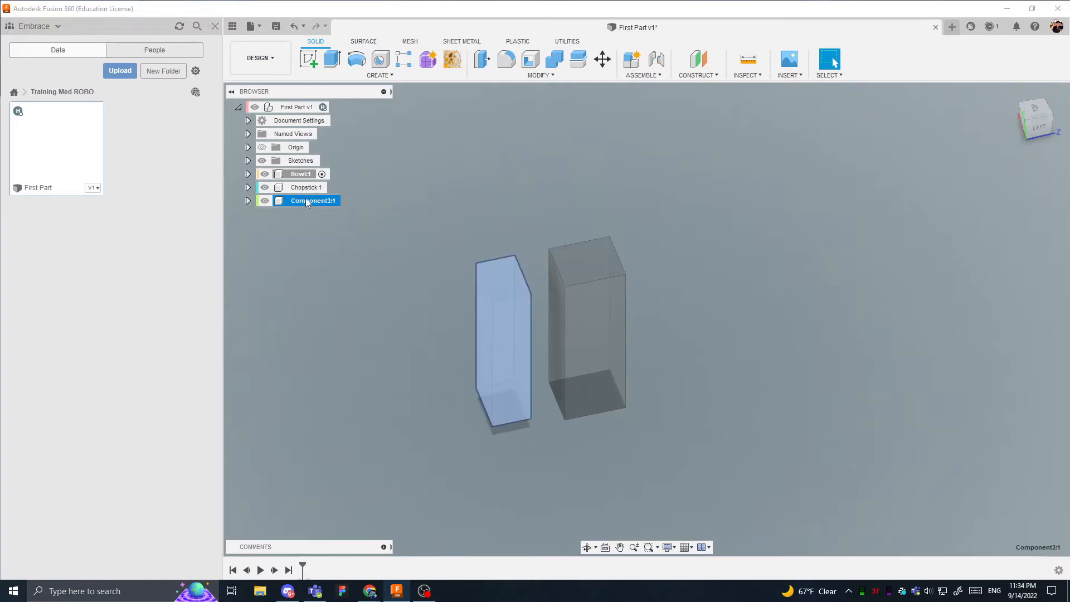
- Move the wider block's body from Component3 into the Bodies folder of Chopstick
click(249, 187)
click(248, 227)
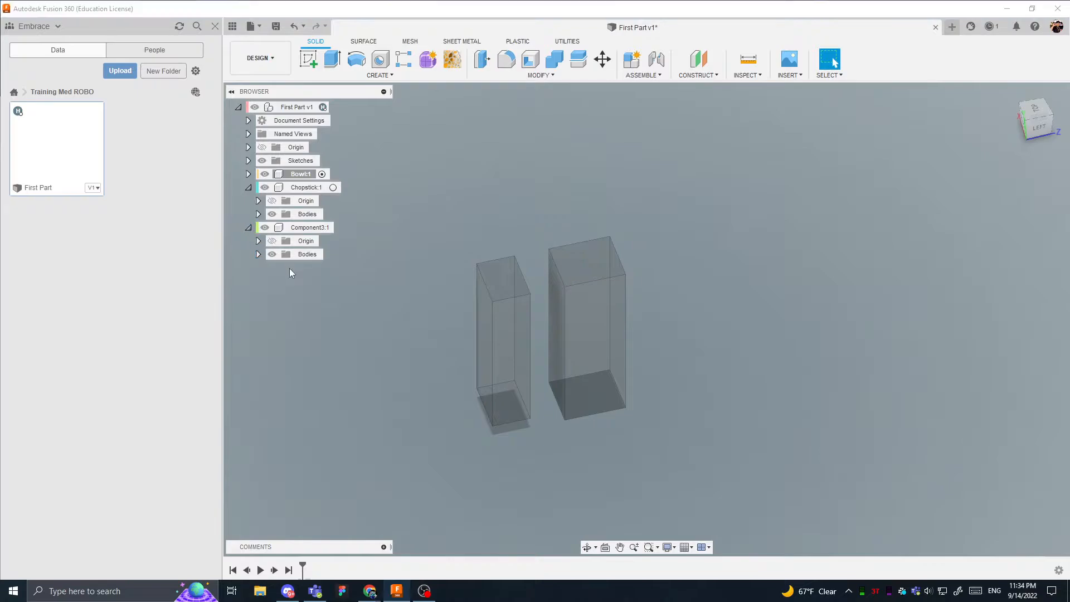
click(258, 254)
click(308, 268)
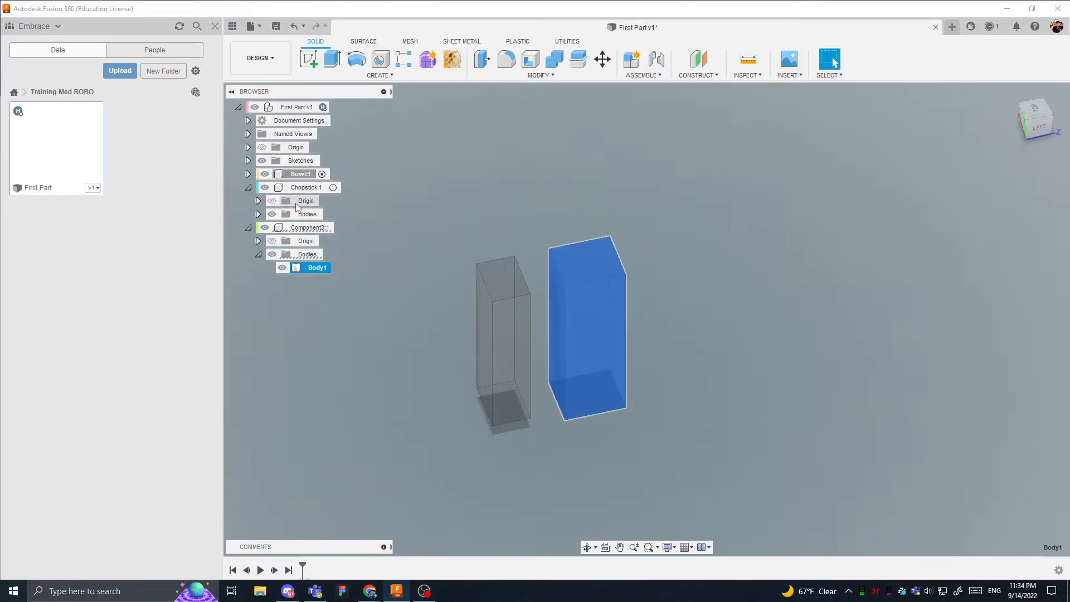
click(258, 214)
drag(311, 281, 301, 216)
- Remove the emptied Component3 from the design
right_click(302, 256)
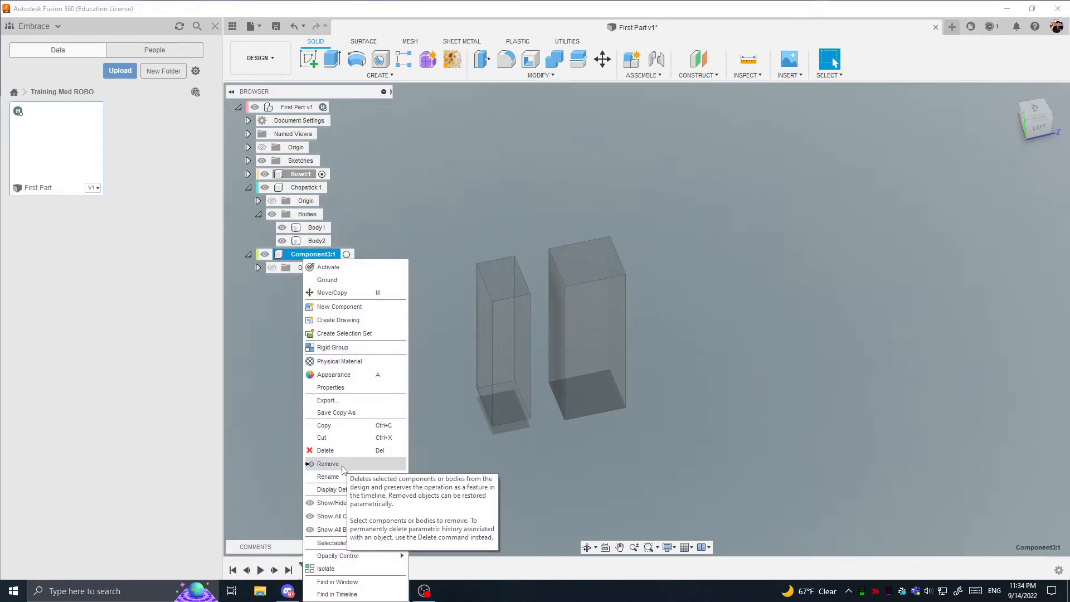
click(444, 566)
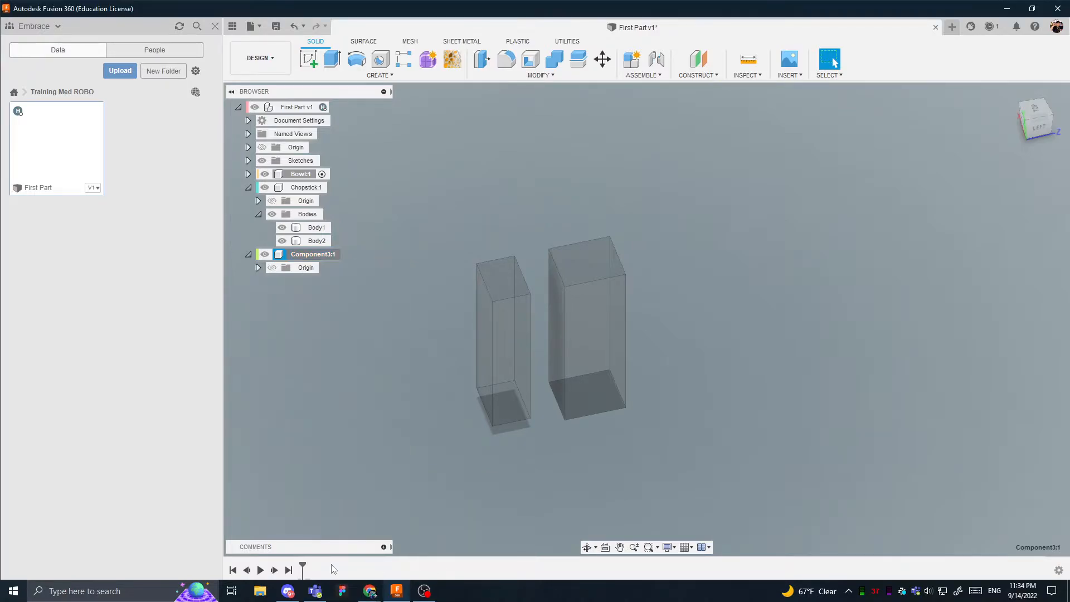
right_click(295, 259)
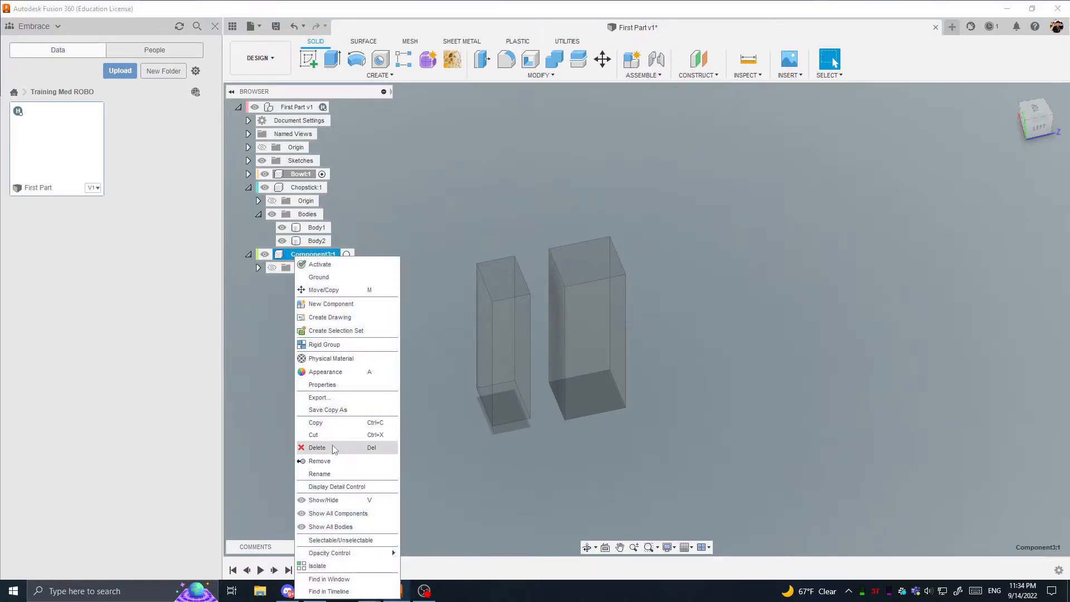
click(327, 466)
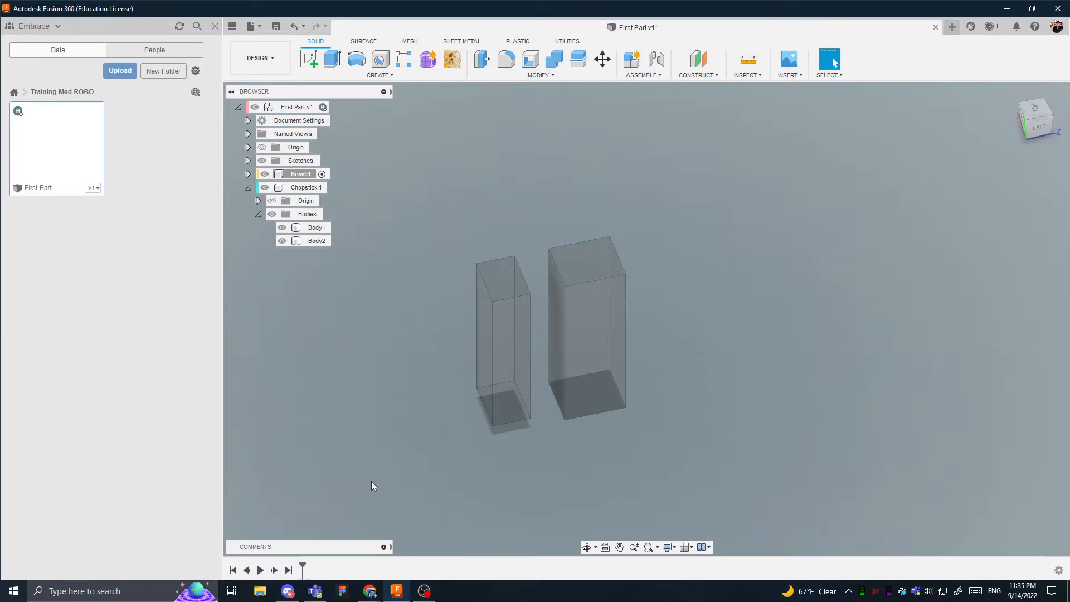
- Highlight Body1, Body2, Chopstick and Bowl in turn to examine which geometry each one contains
click(313, 228)
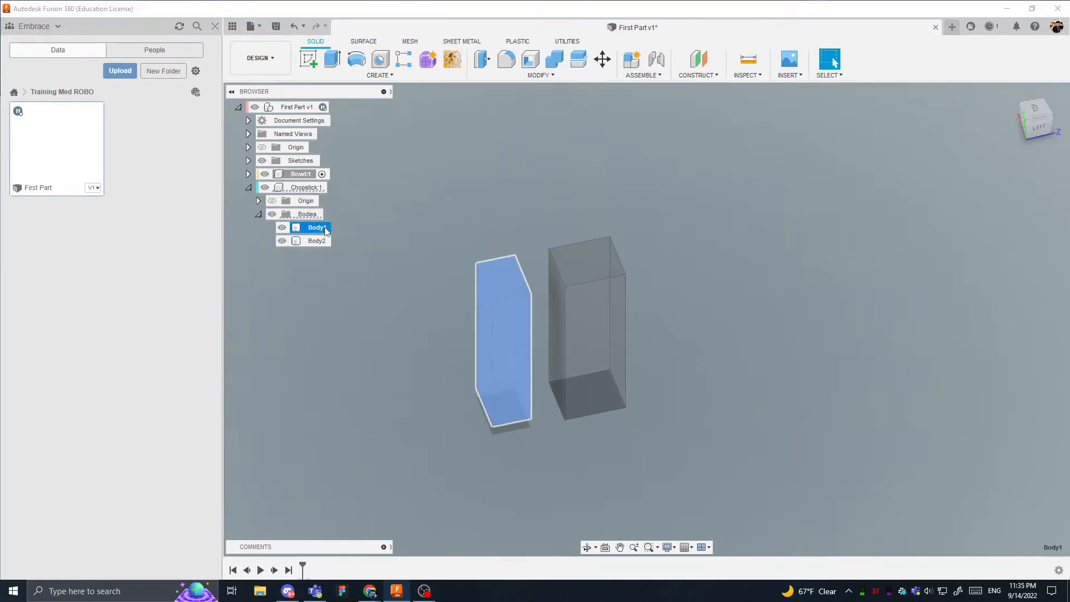
shift+click(314, 243)
click(305, 187)
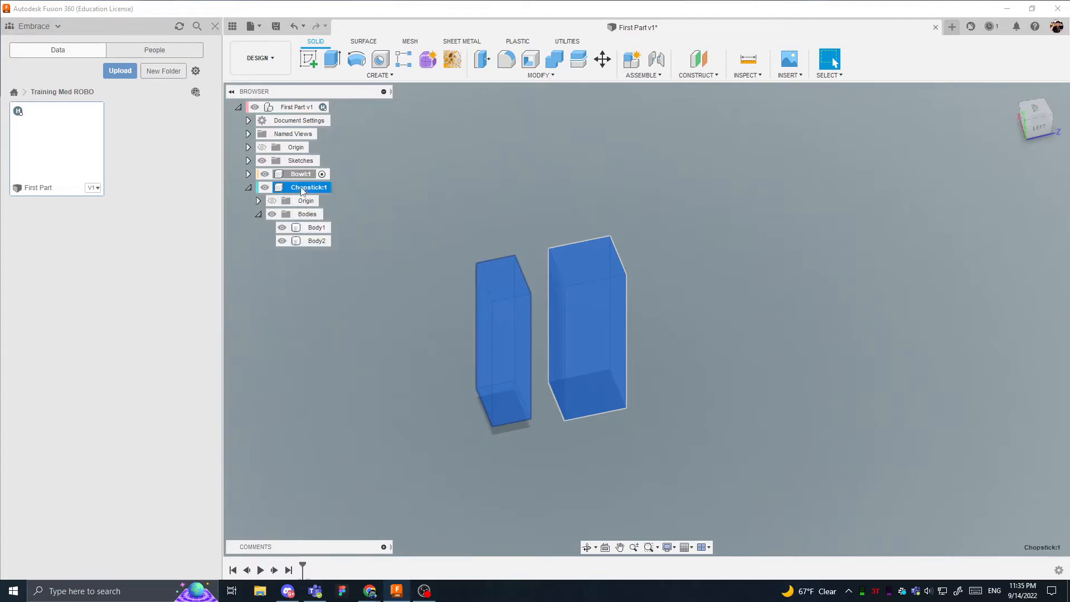
shift+click(306, 175)
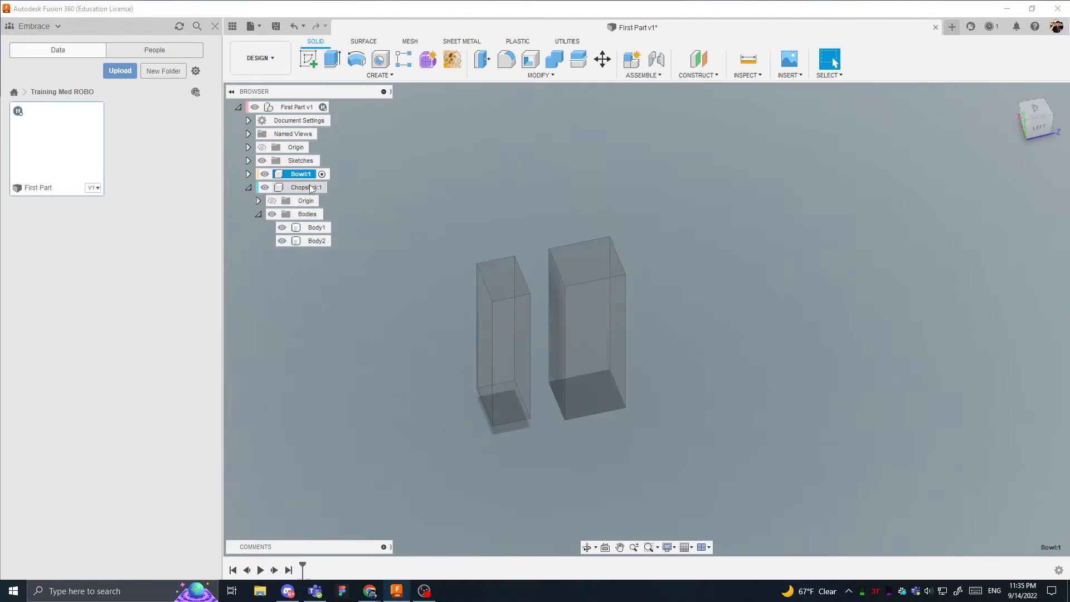
click(324, 197)
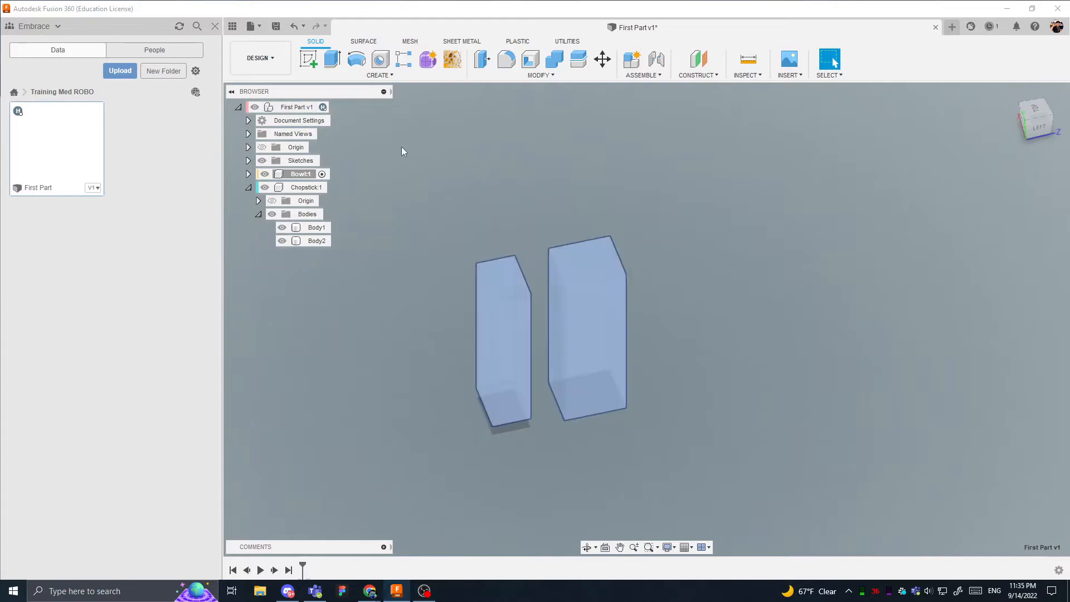
- Select Chopstick, Bowl, Body1 and Body2 one after another to compare the geometry held by each component and body
click(321, 188)
click(500, 172)
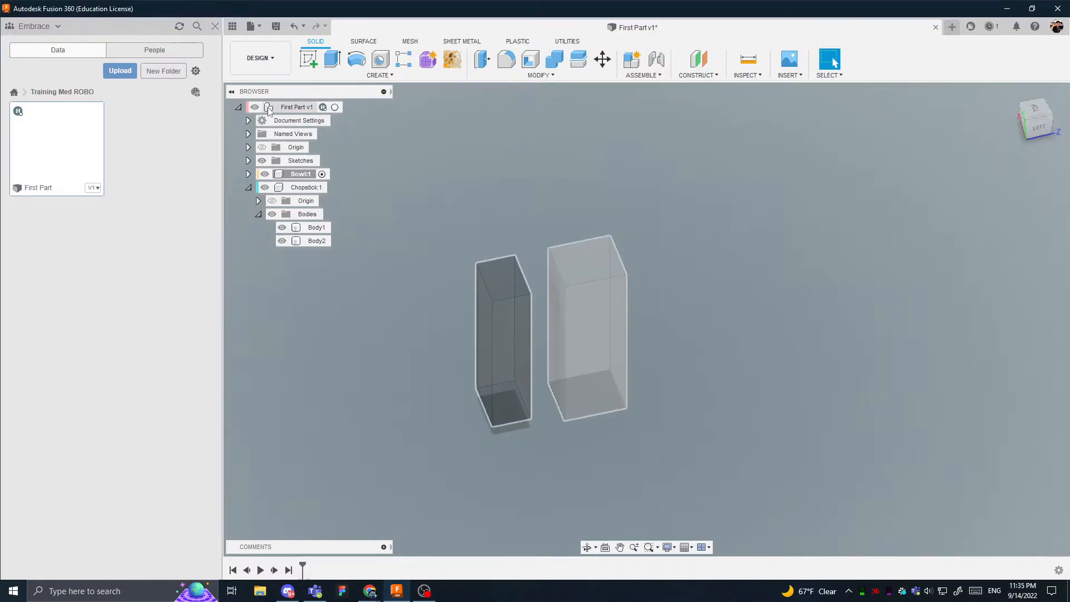
click(280, 175)
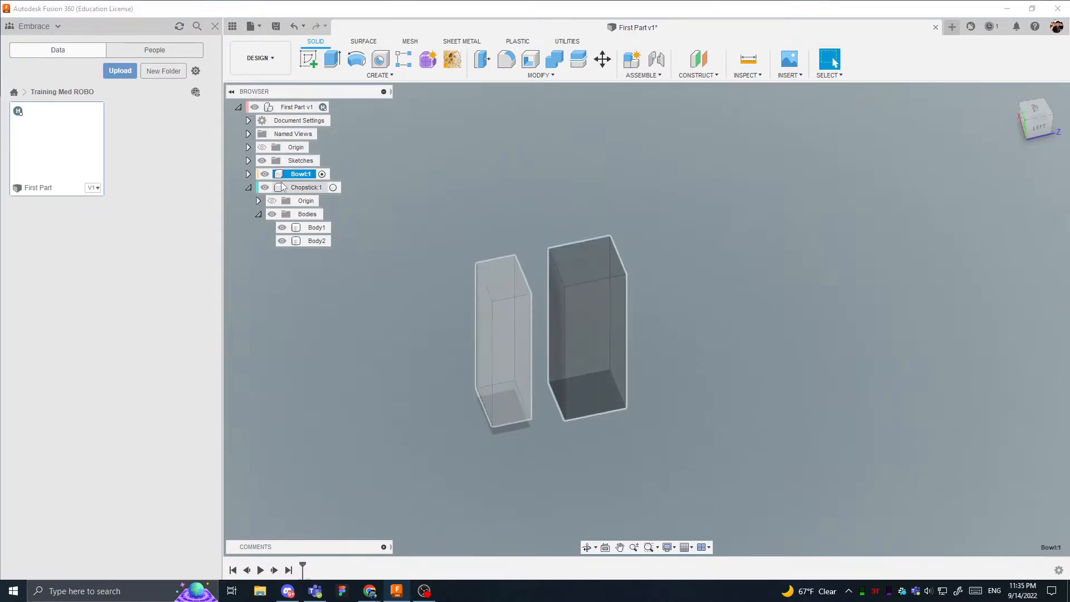
click(307, 228)
click(296, 243)
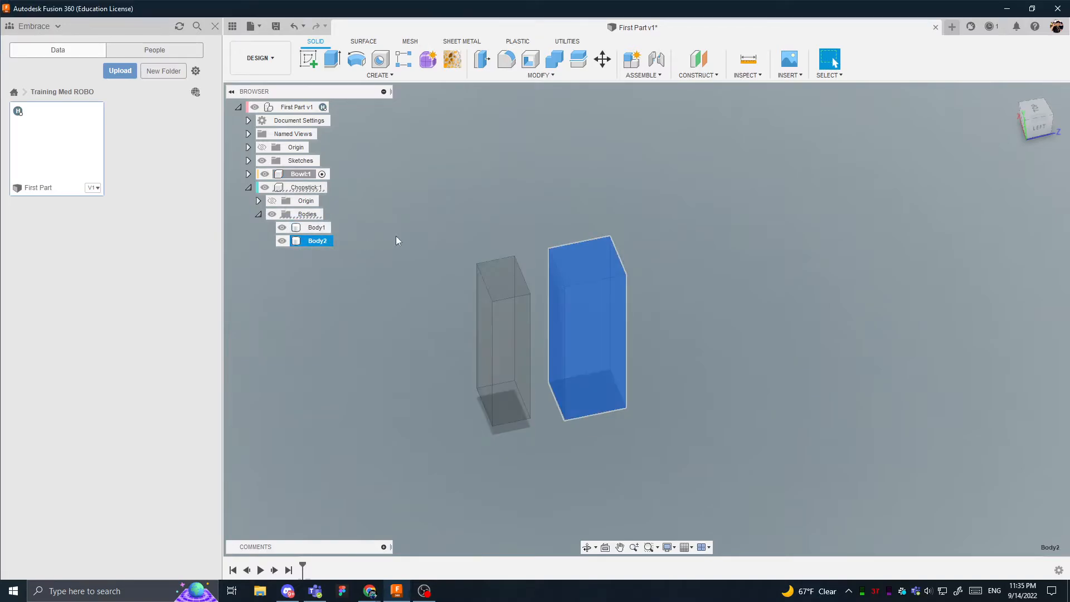
click(396, 236)
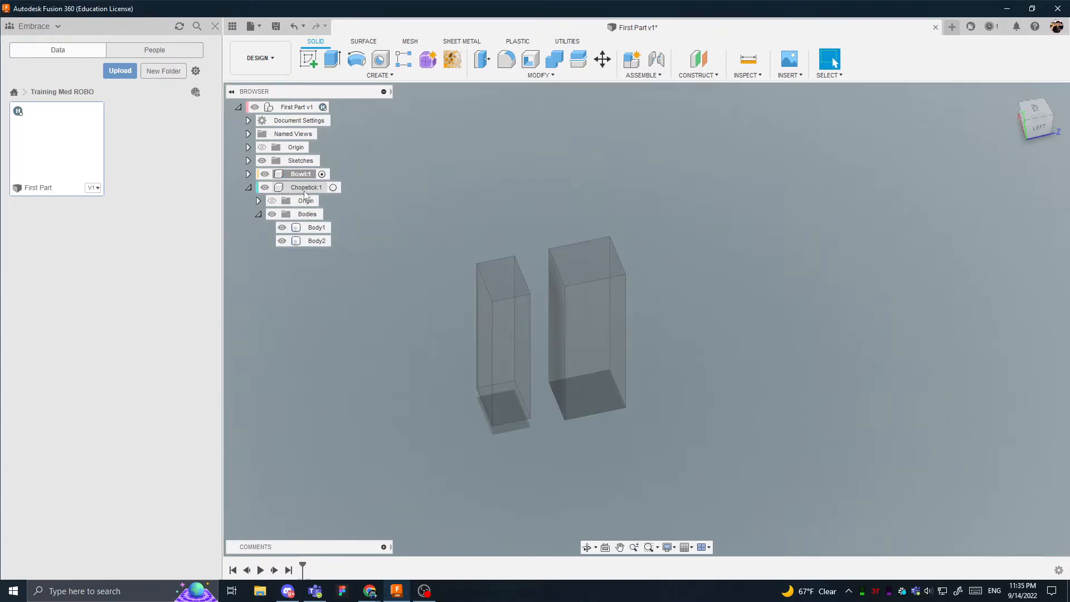
click(316, 227)
ctrl+click(316, 241)
click(329, 210)
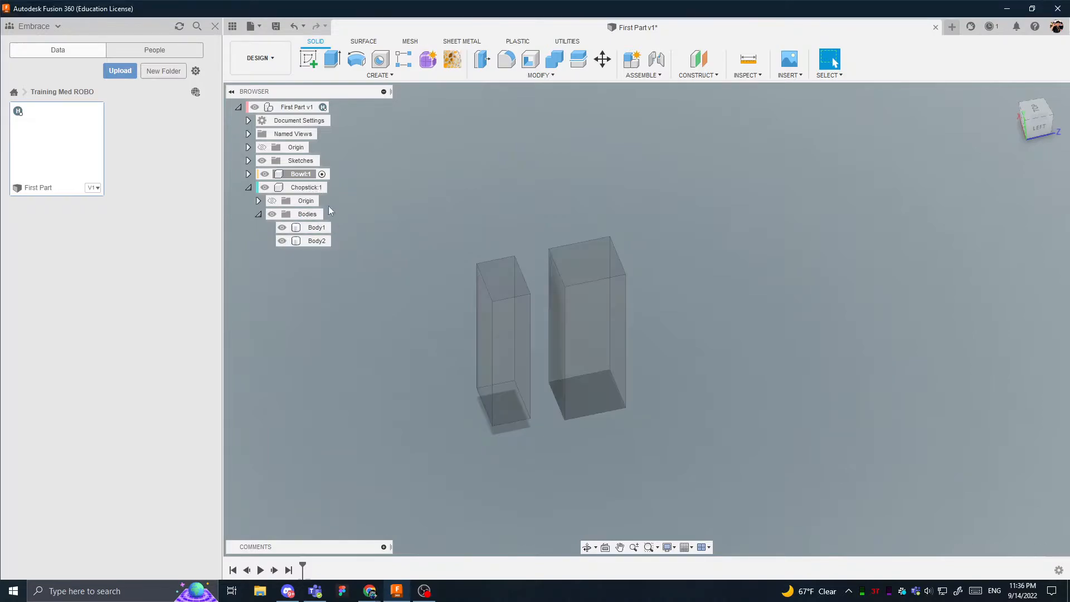
- Move the Chopstick component freely across the canvas and back to test how its two bodies travel together
middle_drag(527, 308, 381, 276)
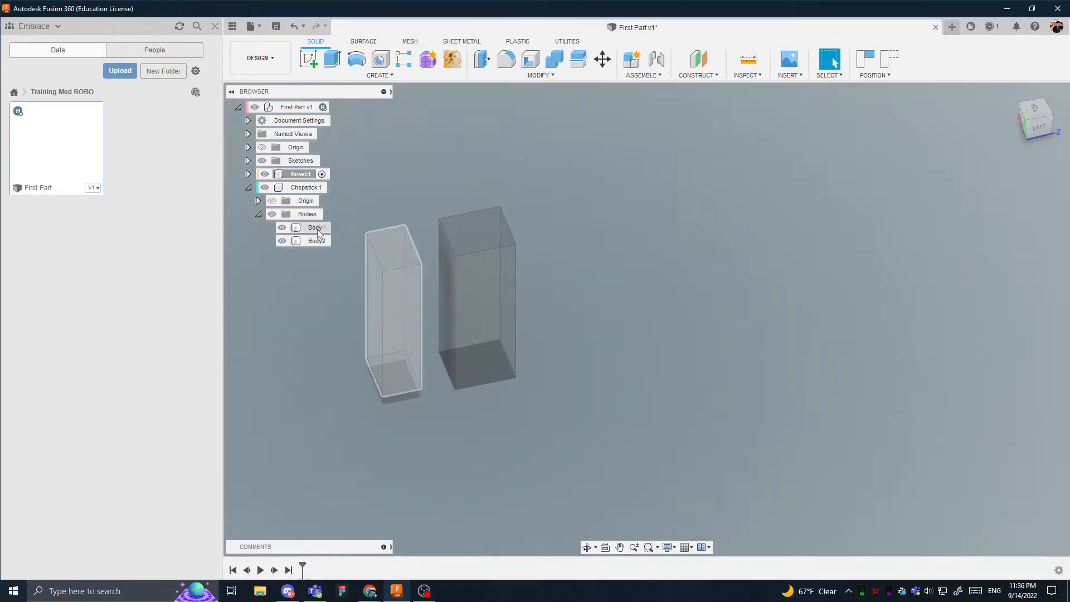
click(318, 240)
middle_drag(472, 270, 573, 266)
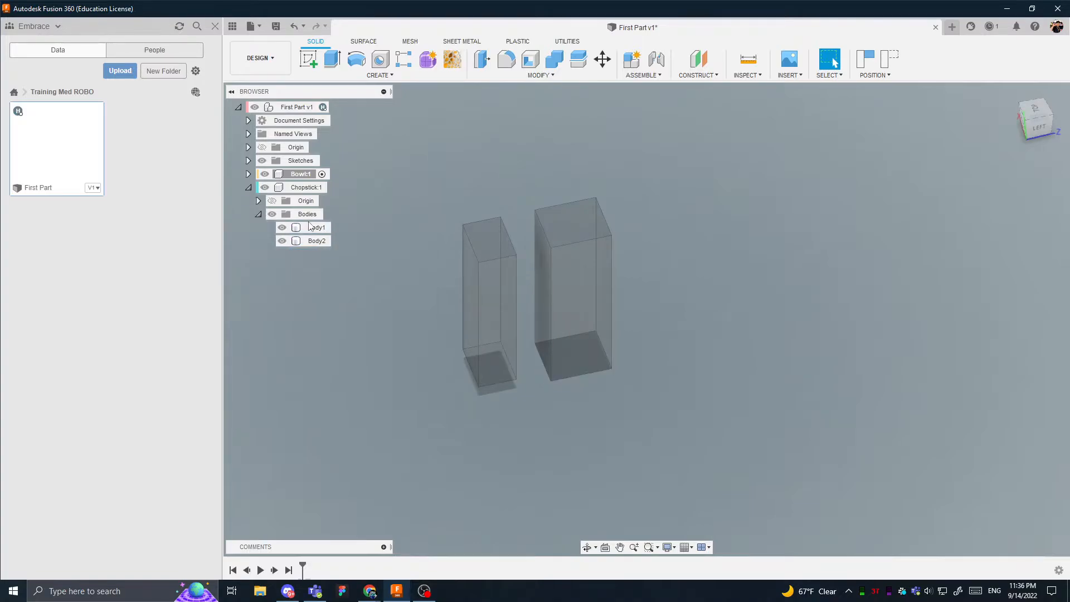
click(577, 266)
shift+middle_drag(577, 266, 530, 237)
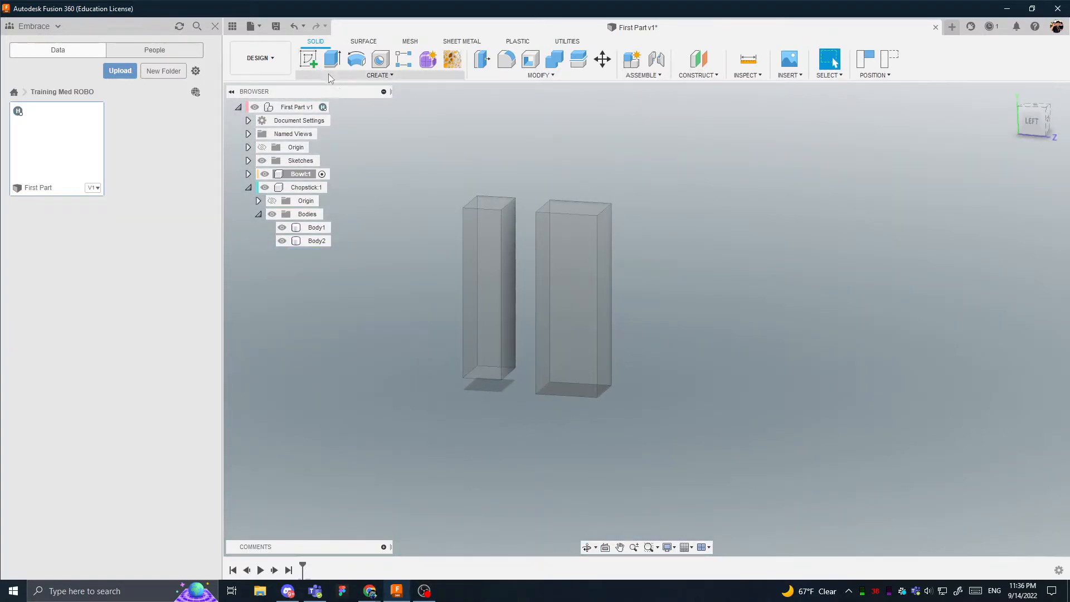
- Highlight the two bodies and their parent components Chopstick and Bowl to examine how bodies relate to a component
click(457, 270)
click(461, 273)
shift+middle_drag(460, 273, 485, 299)
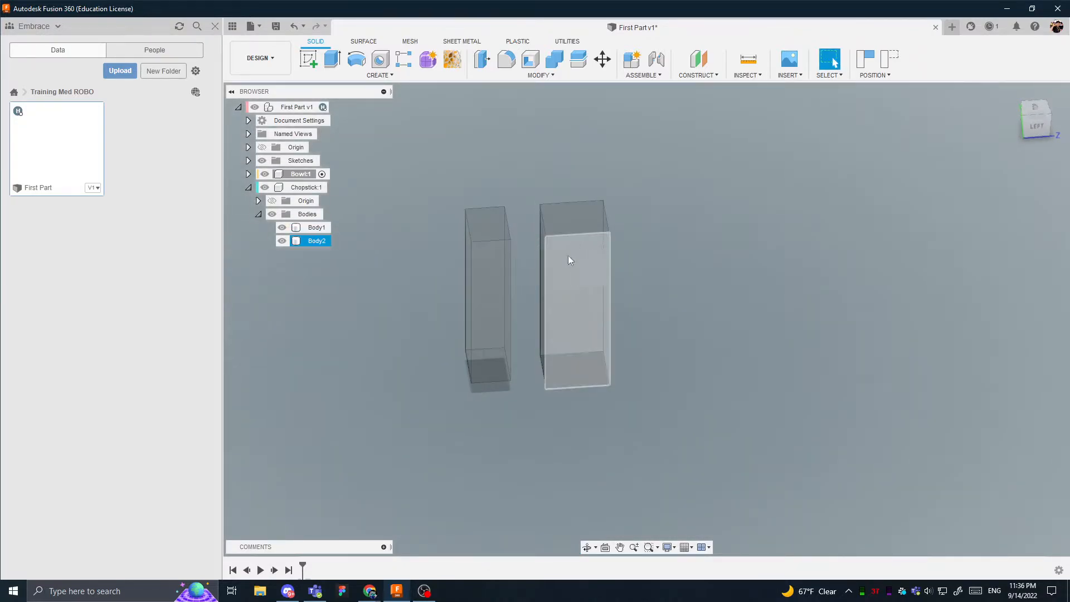
click(596, 260)
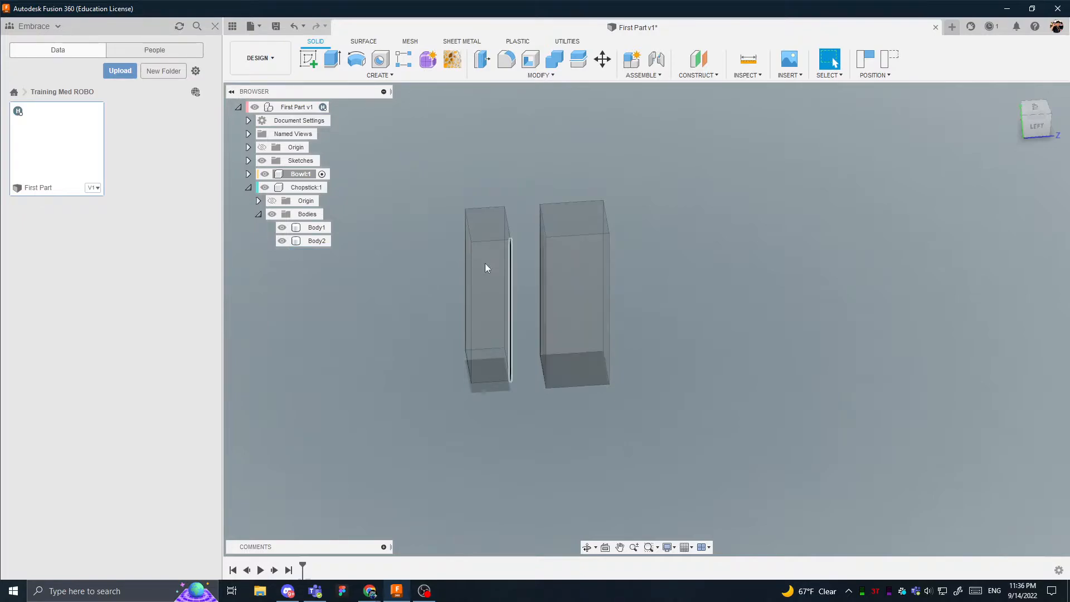
click(316, 228)
ctrl+click(316, 241)
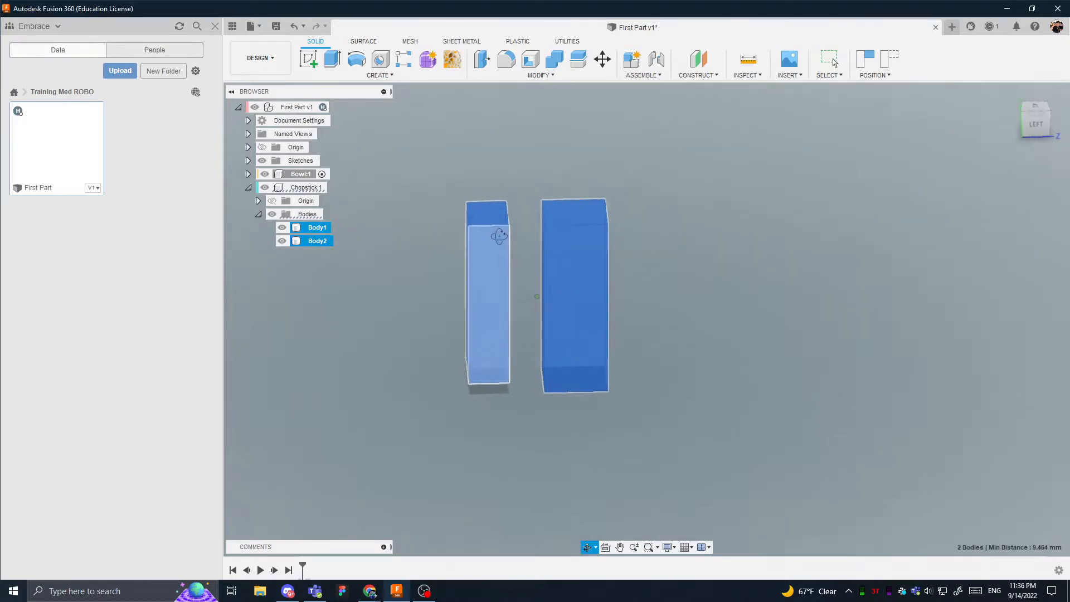
click(527, 258)
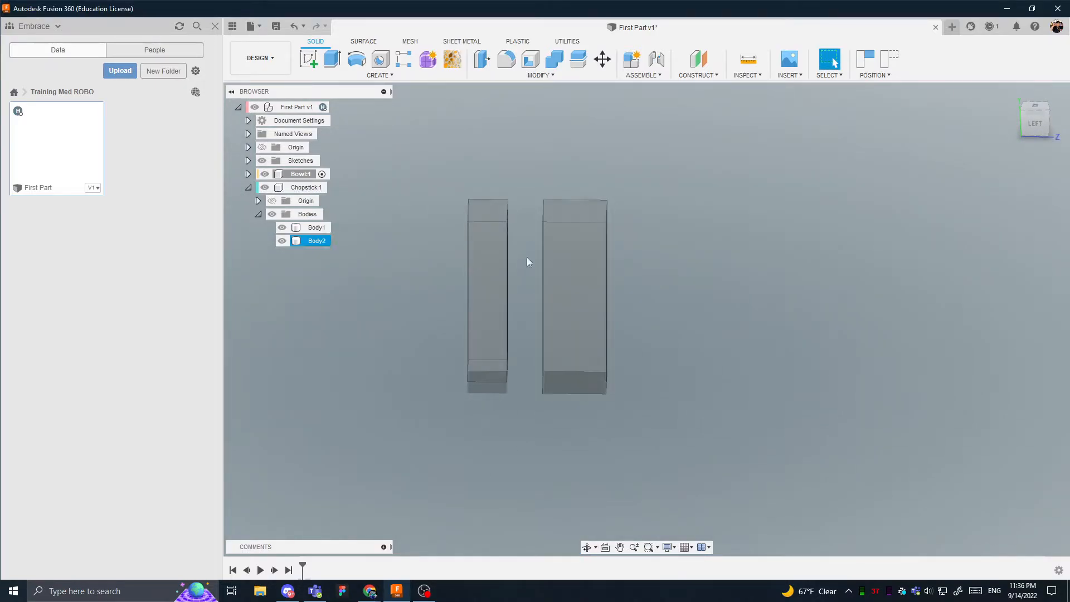
click(307, 188)
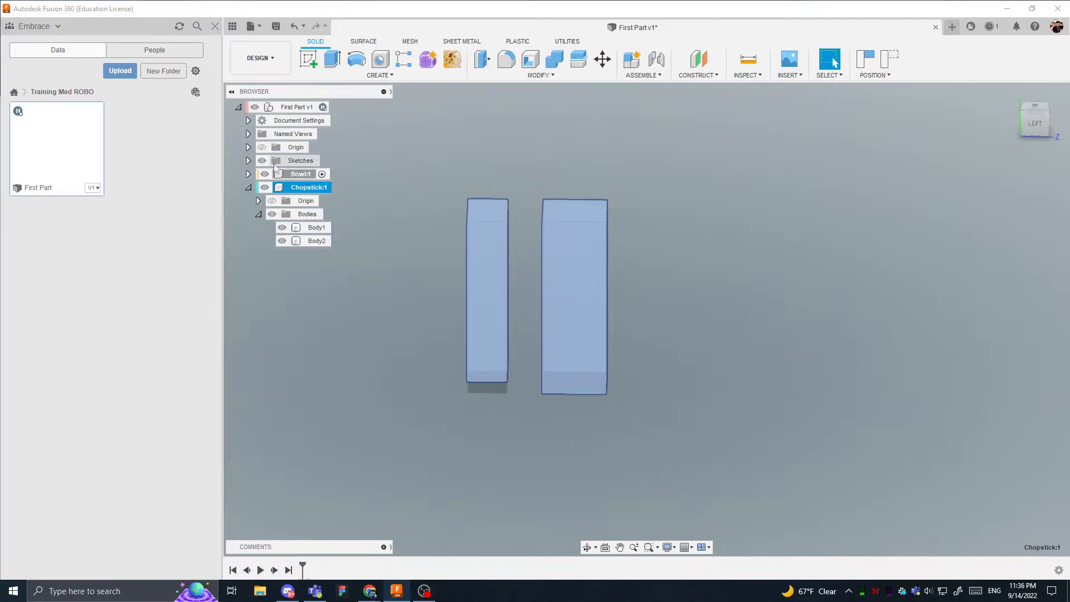
click(294, 174)
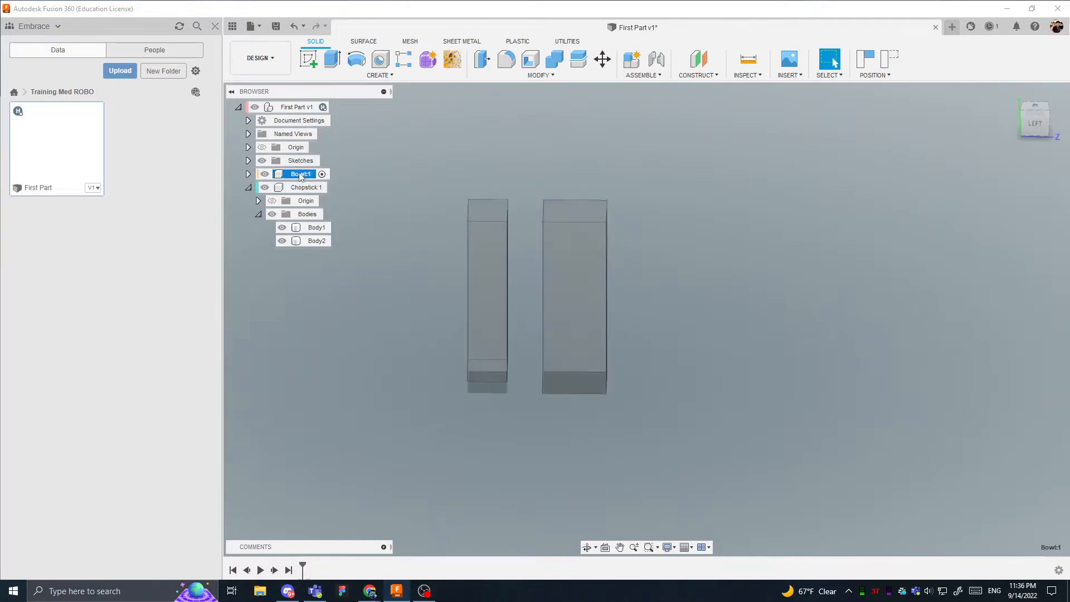
- Rename the Bowl component as Wardrobe
double_click(300, 174)
text(Ward)
key(Return)
text(be)
key(Return)
- Nest the Chopstick component inside Wardrobe, reverting the moved components to their previous positions
drag(306, 175, 329, 180)
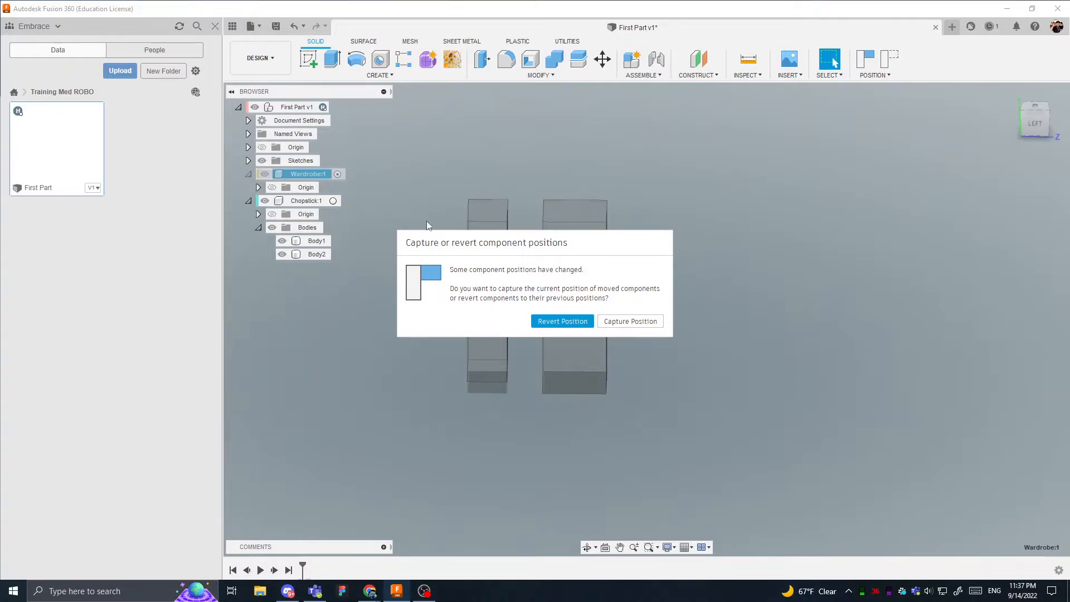
click(566, 321)
- Move the nested Chopstick component freely across the canvas and revert it to its previous position
shift+middle_drag(412, 337, 597, 362)
middle_drag(597, 363, 217, 299)
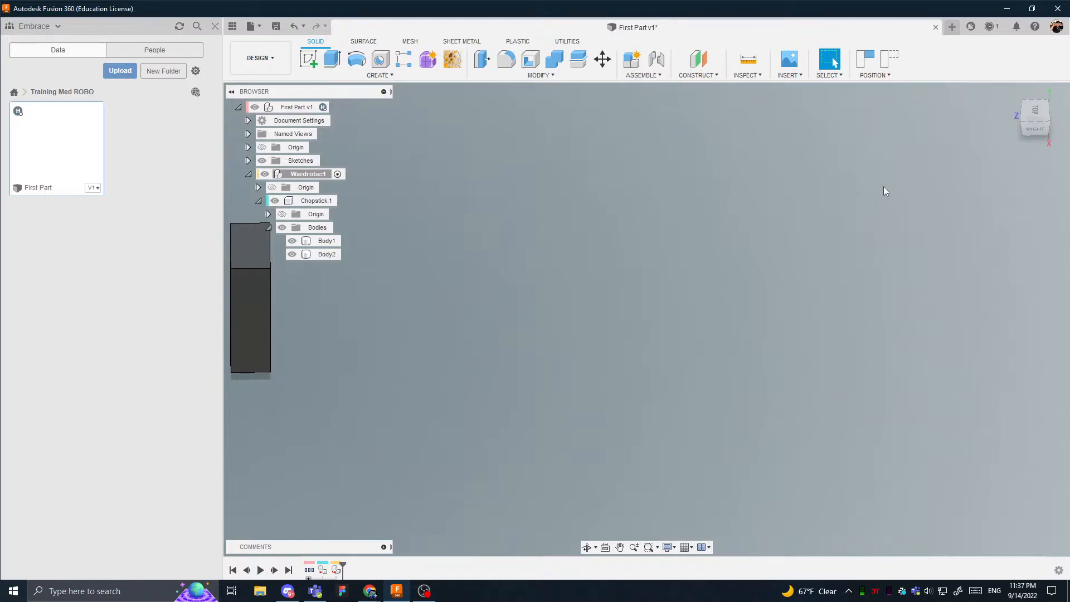
click(890, 59)
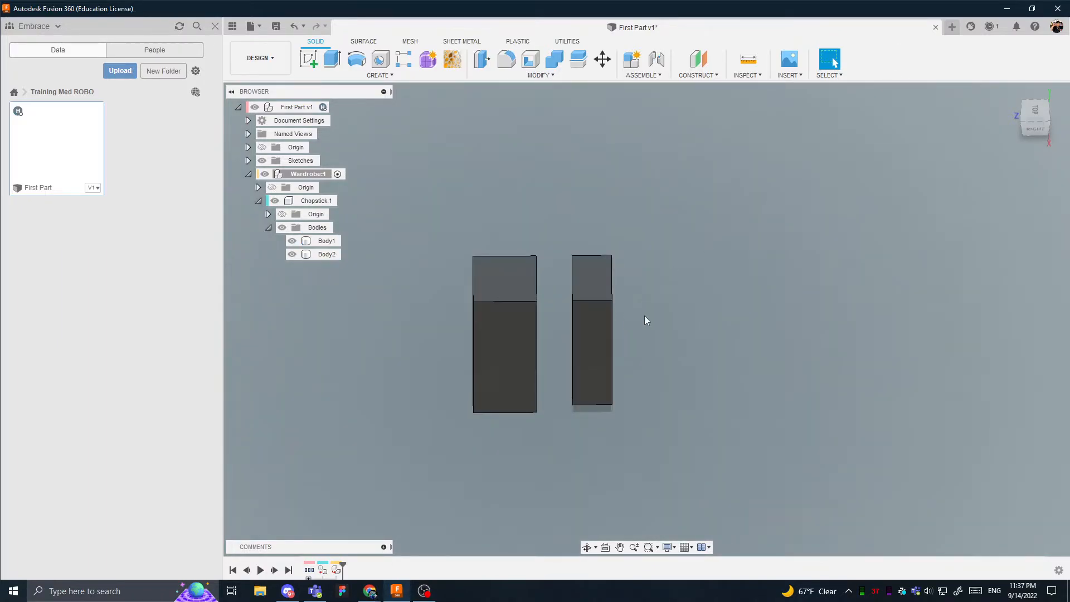
- Orbit around the two blocks to inspect them from above and from the side
shift+middle_drag(645, 317, 490, 272)
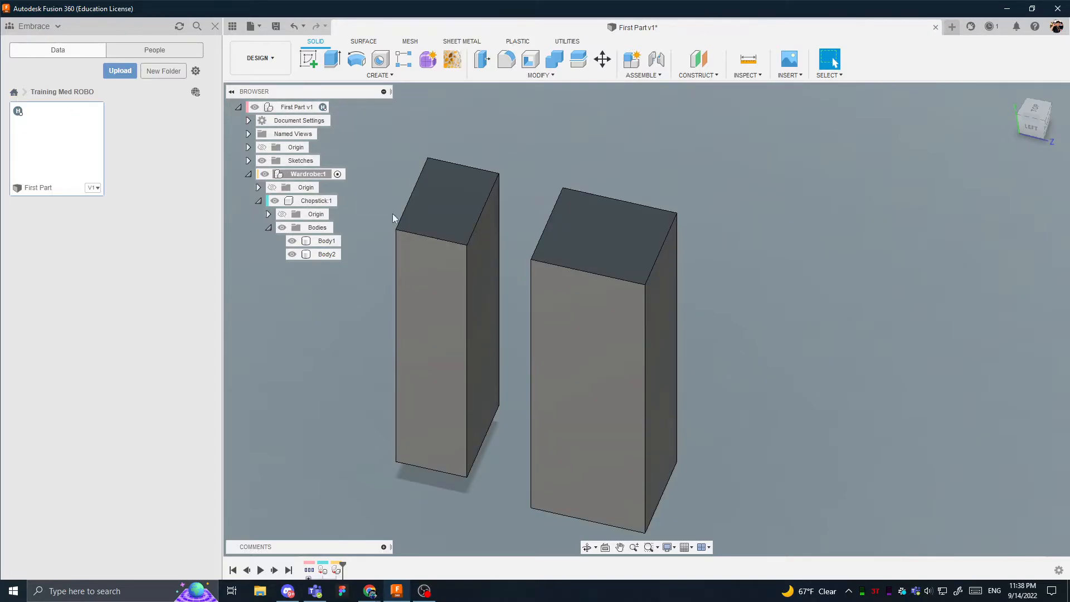
click(411, 203)
scroll(533, 367, down, 4)
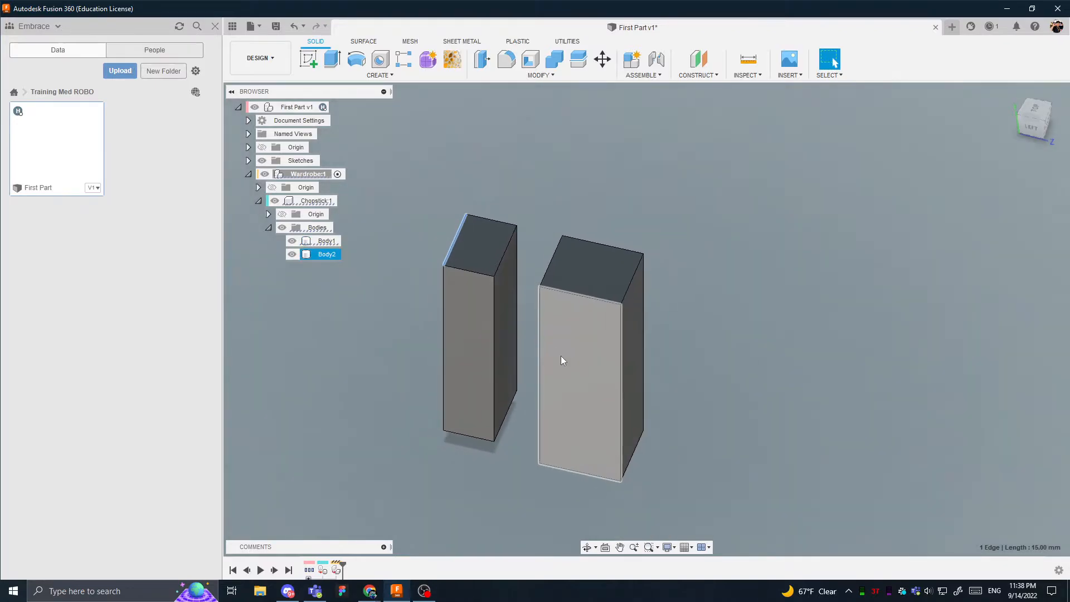
shift+middle_drag(541, 352, 526, 276)
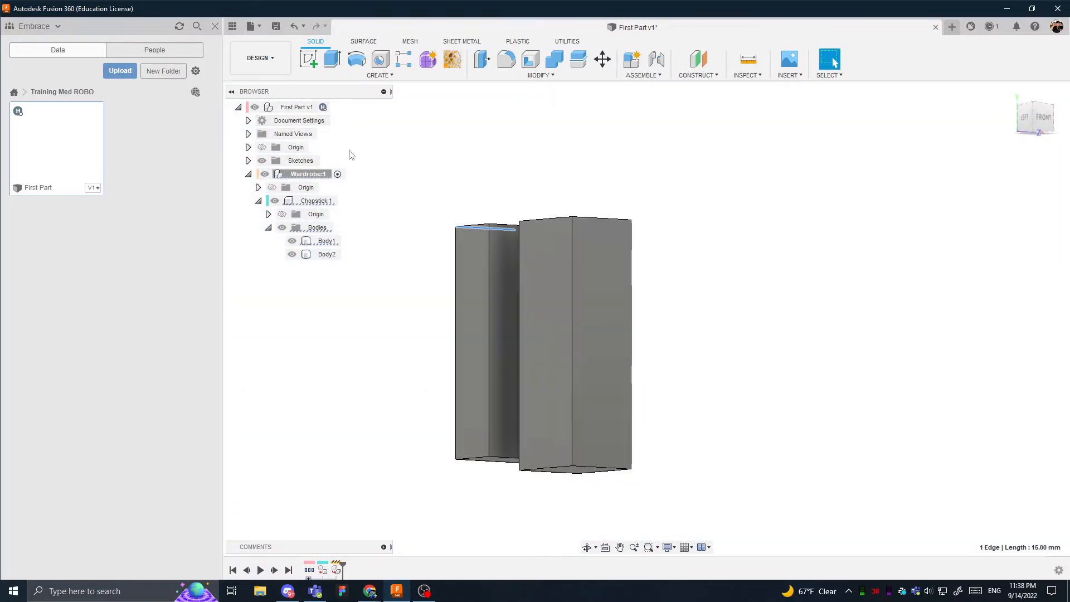
drag(368, 288, 301, 89)
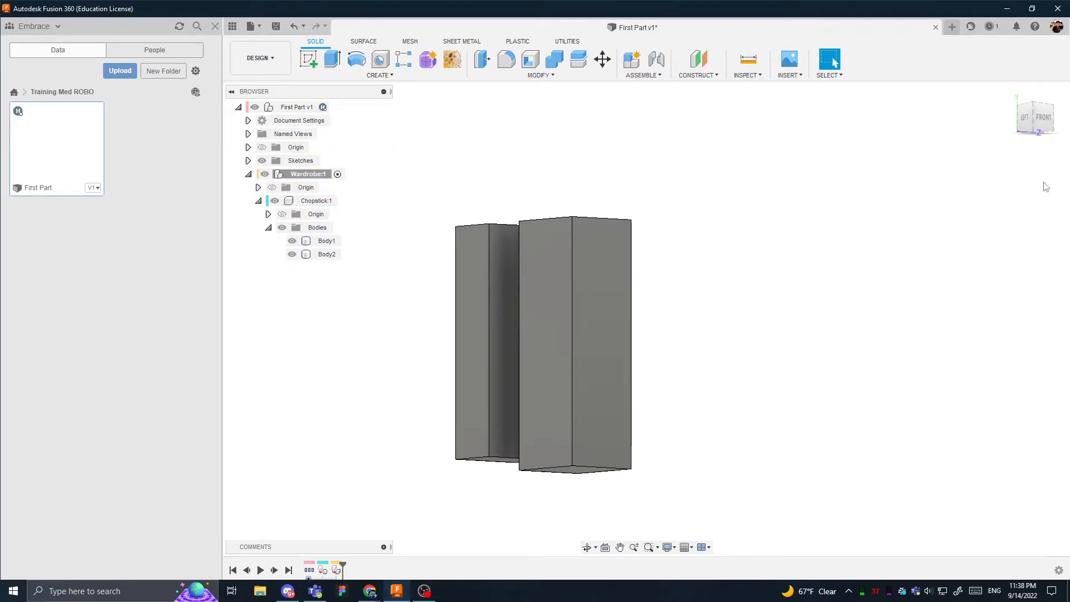
- View the two blocks from the standard left, isometric and top directions, and return to the home view
click(1026, 121)
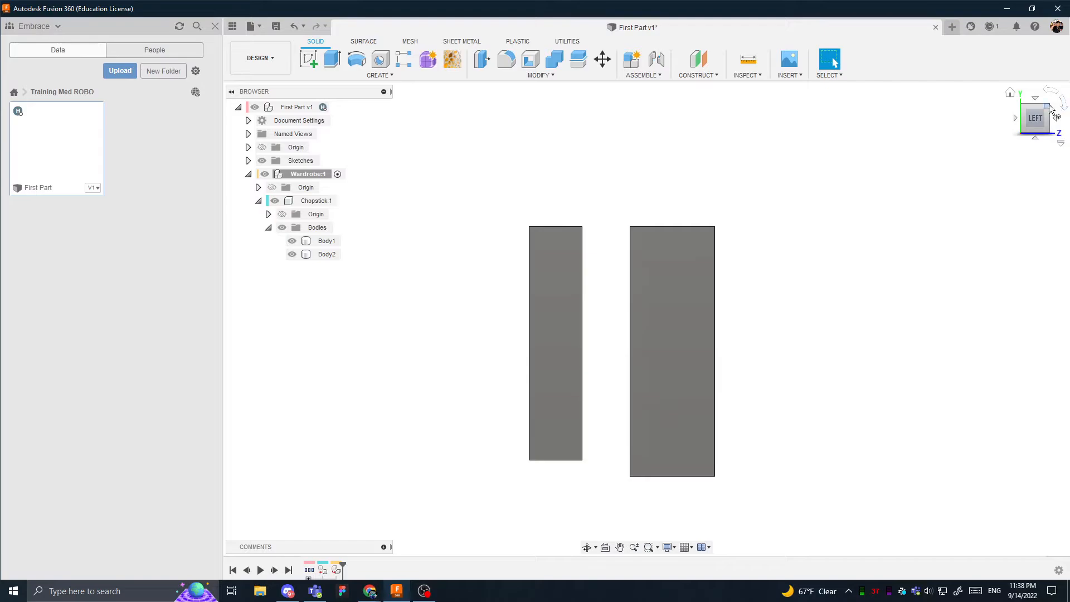
drag(1049, 106, 1026, 123)
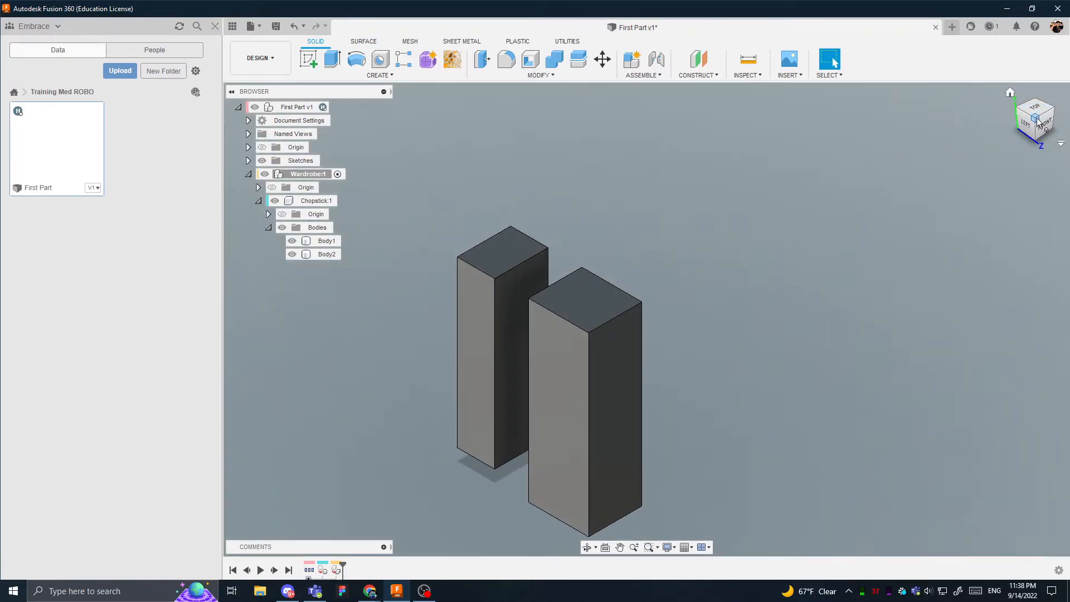
click(1028, 124)
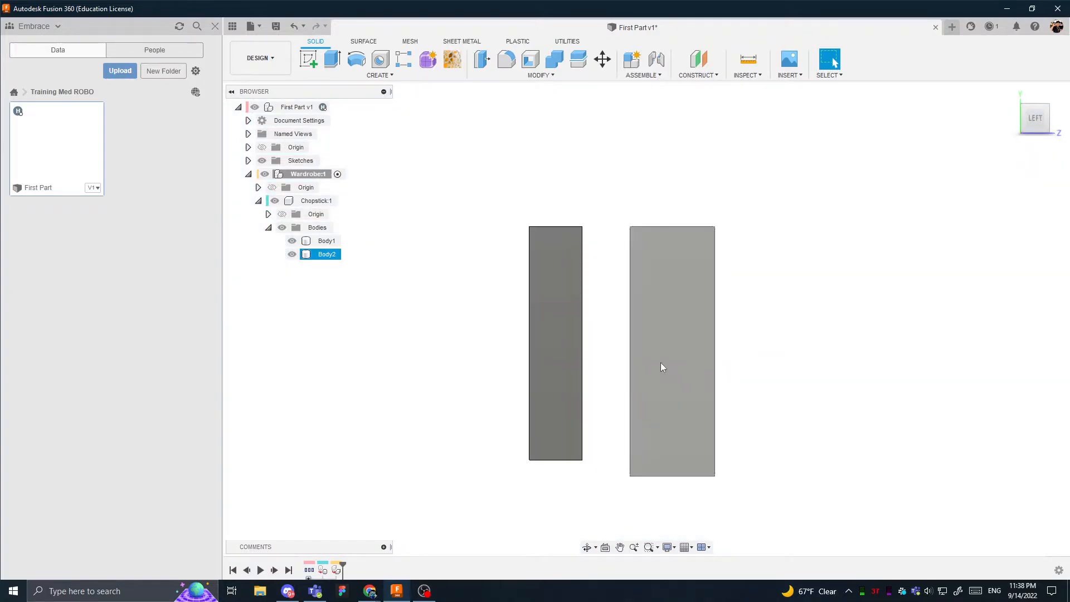
middle_drag(661, 363, 592, 344)
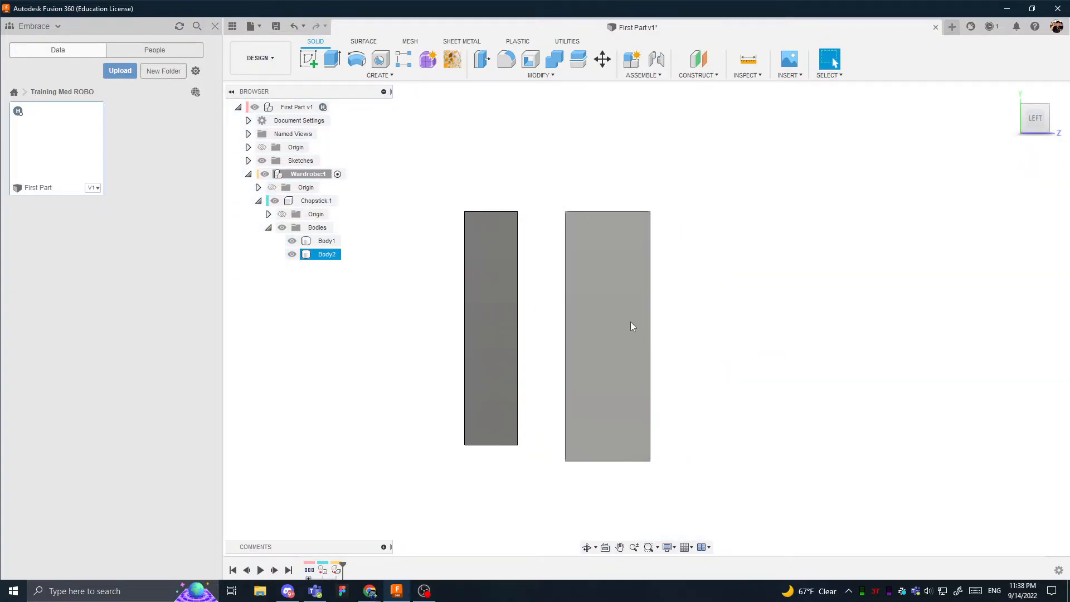
click(709, 263)
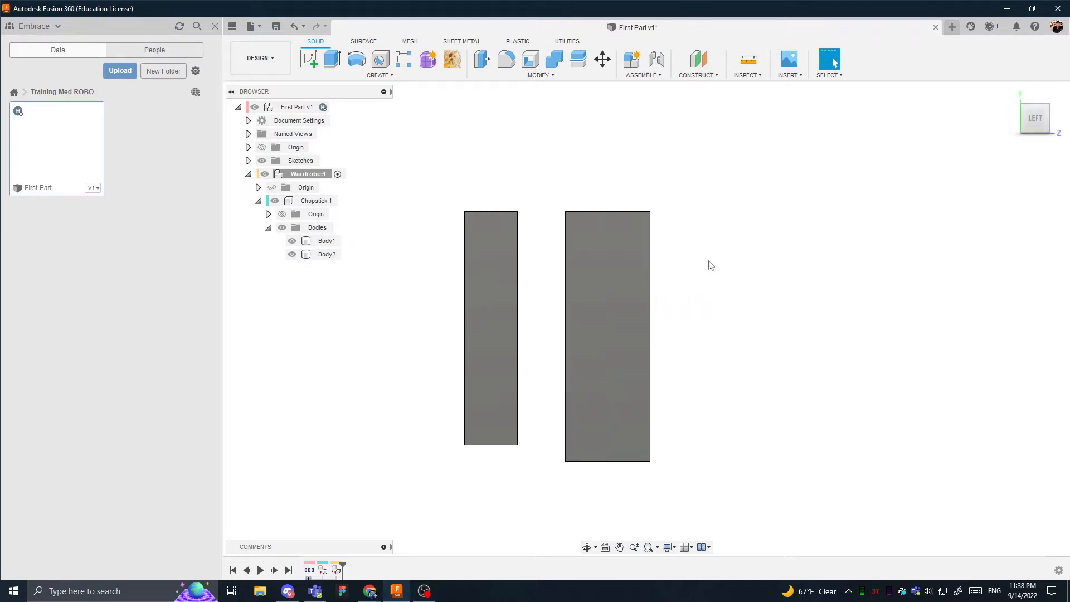
click(1034, 110)
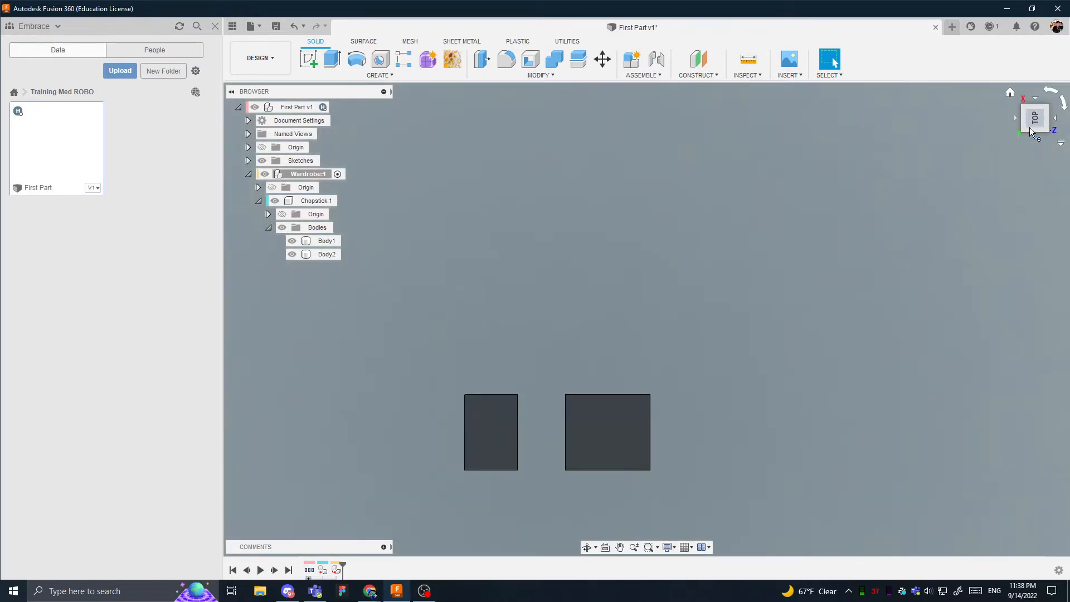
click(1035, 140)
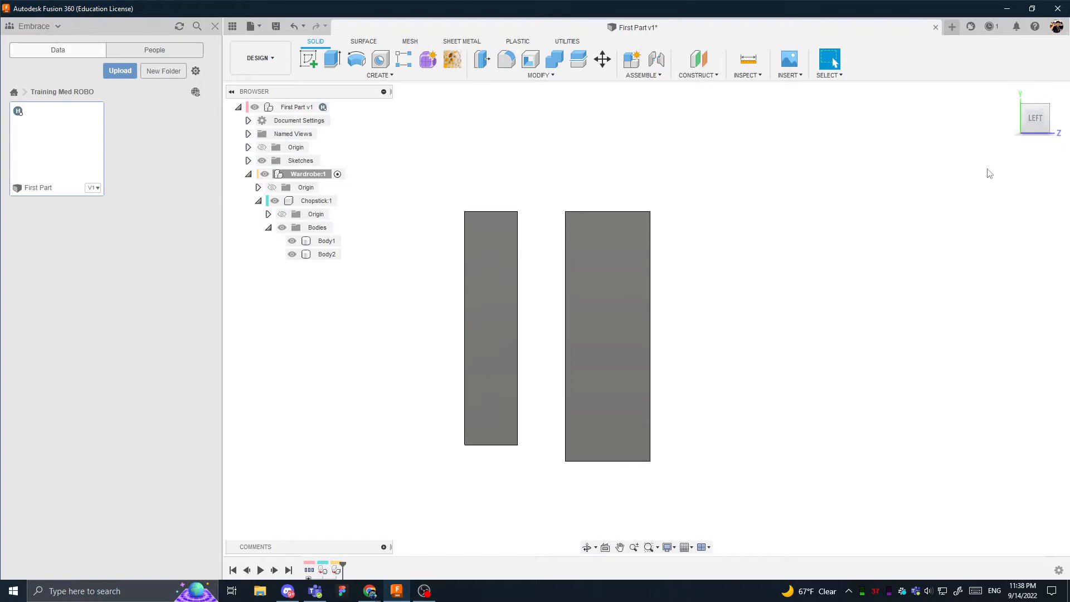
scroll(920, 170, down, 1)
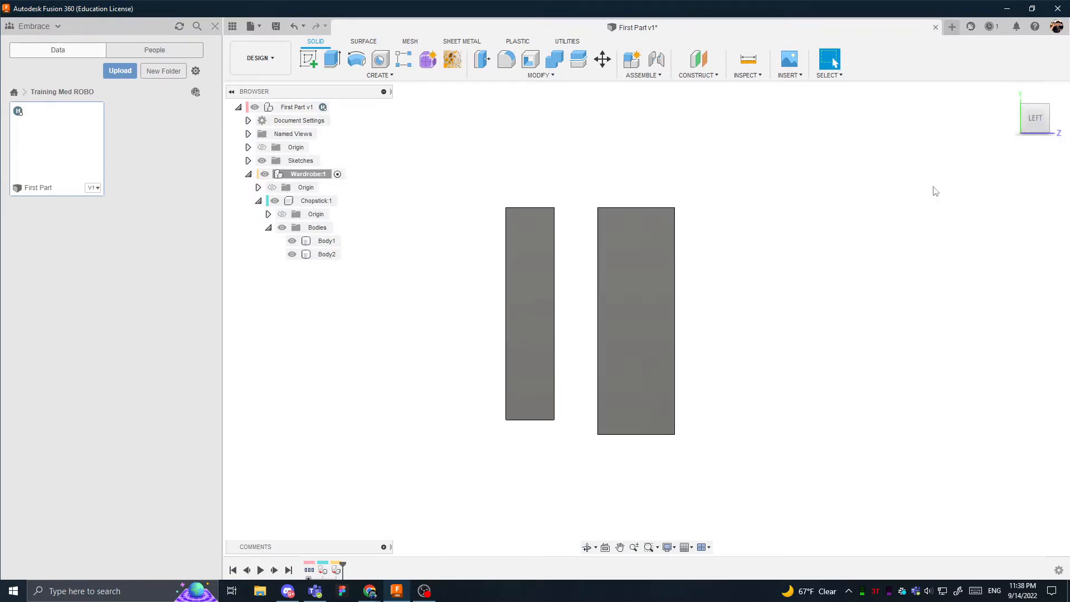
click(1012, 94)
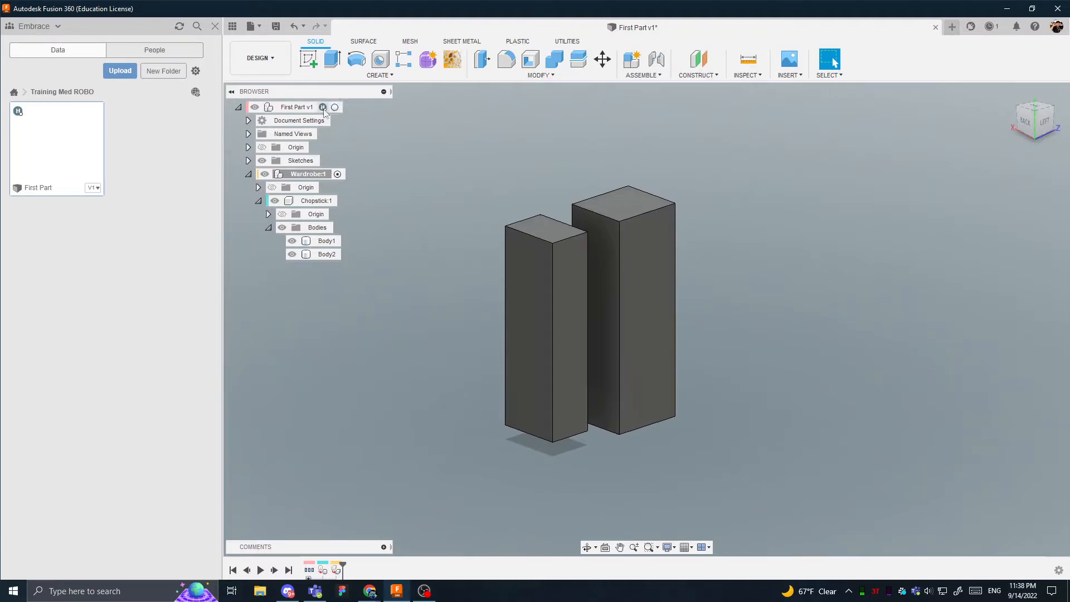
- Extrude the narrower block's side face on its right-view side outward by 47 mm as a new body
shift+middle_drag(547, 284, 650, 272)
click(650, 272)
key(e)
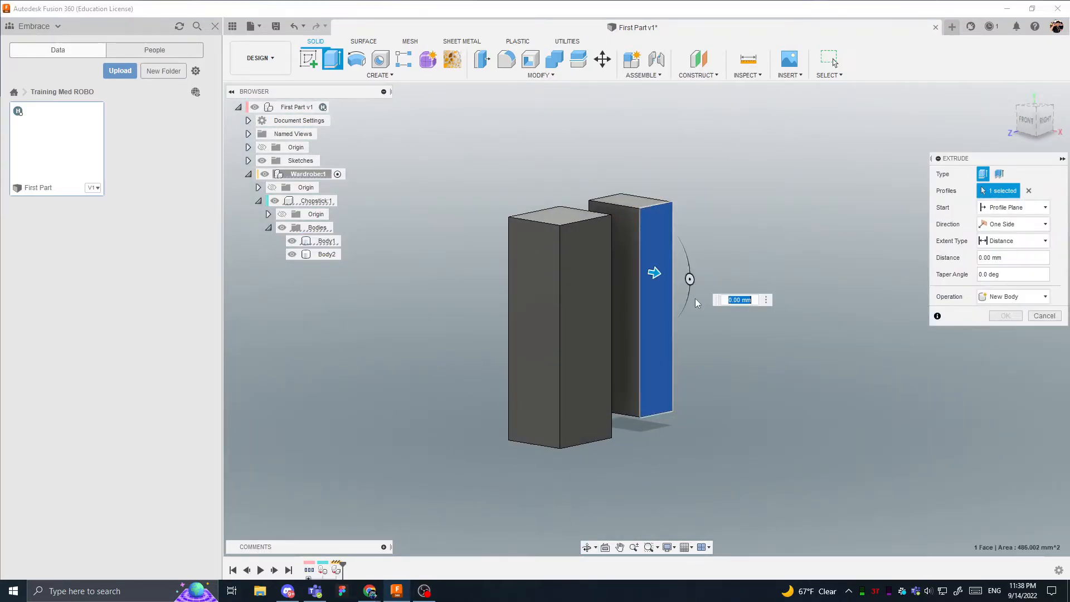
drag(654, 273, 814, 298)
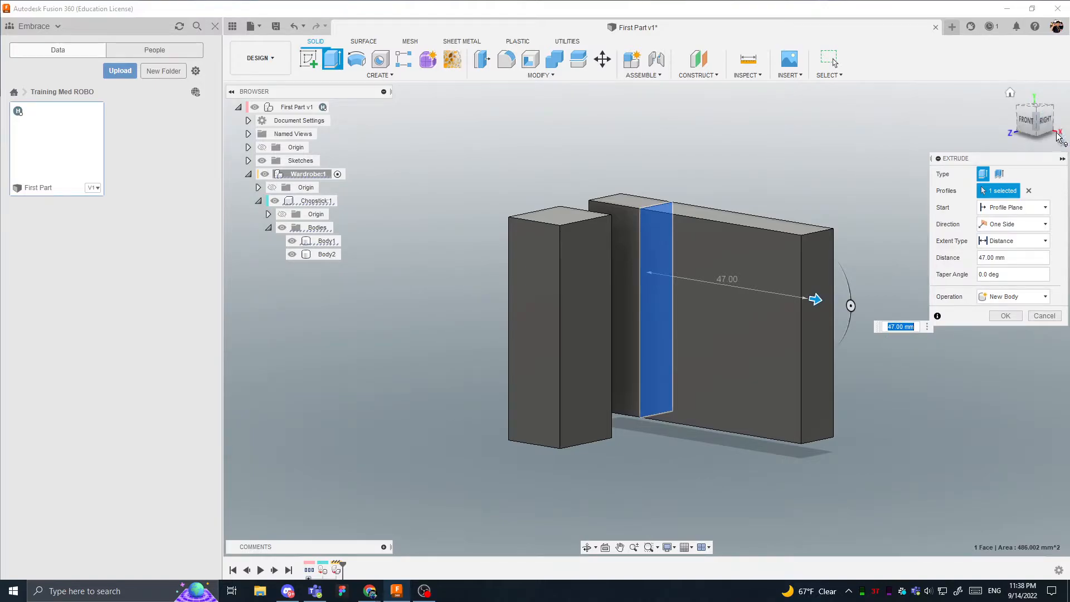
- Try reversing the narrower block's side-face extrusion to -47 mm through the block as a new body, and cancel the extrusion
click(891, 327)
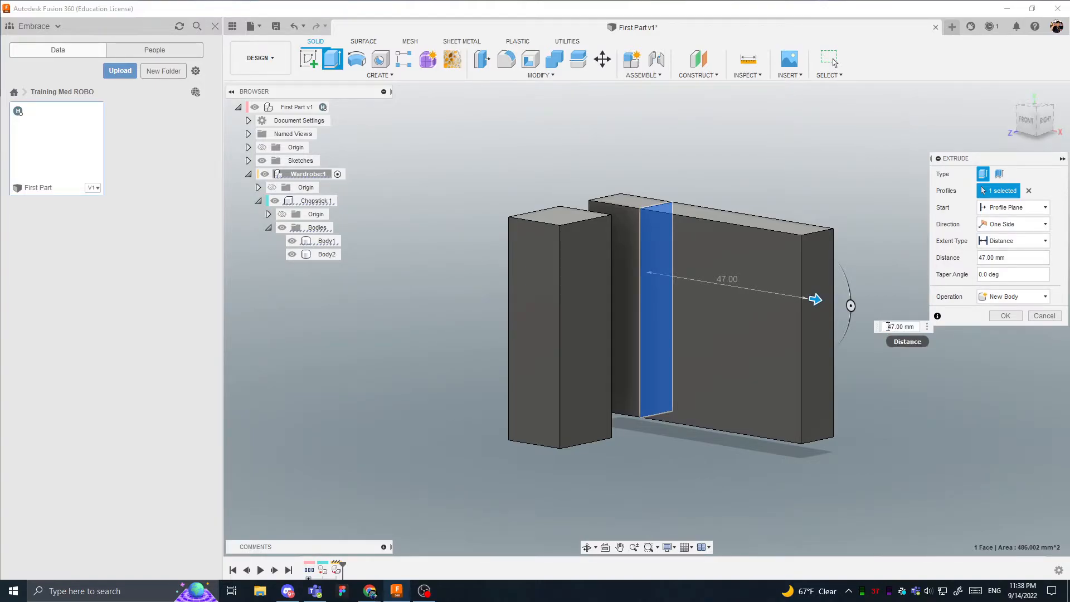
text(-)
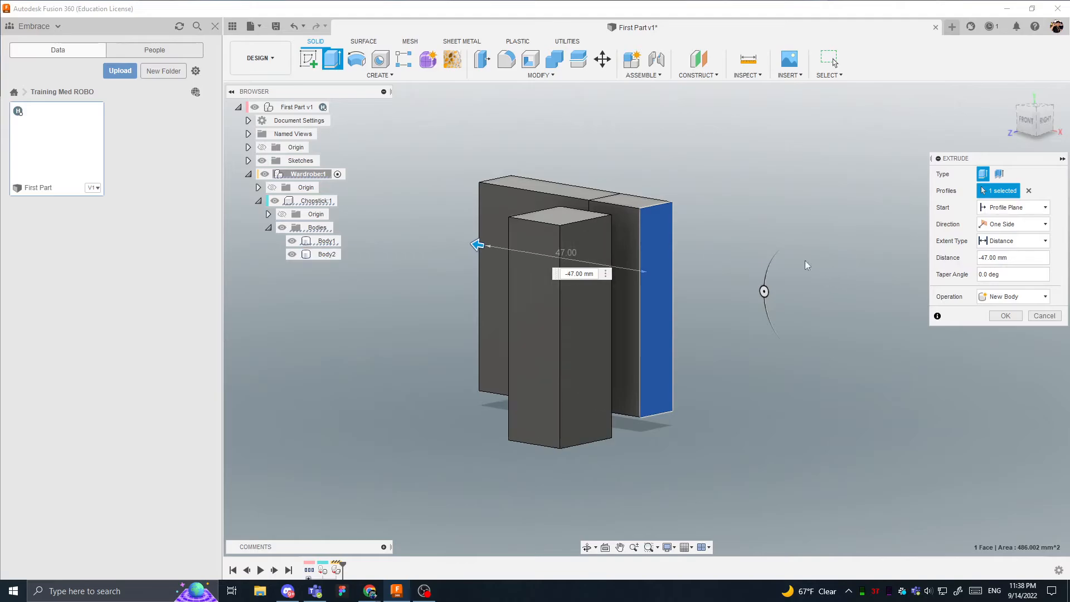
shift+middle_drag(806, 262, 521, 363)
scroll(492, 276, up, 4)
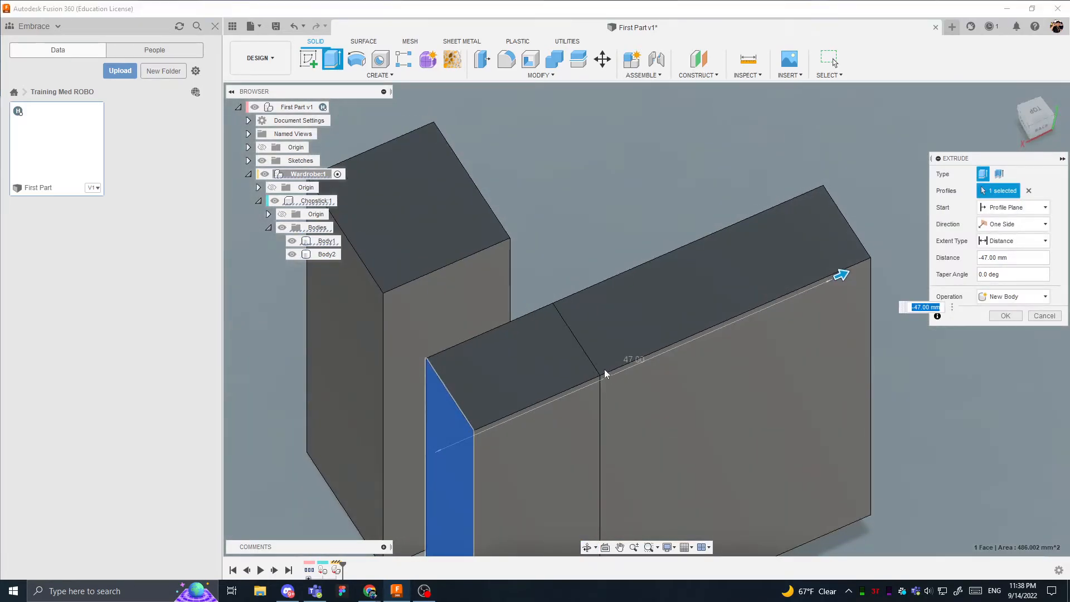
middle_drag(561, 406, 569, 330)
scroll(568, 331, down, 2)
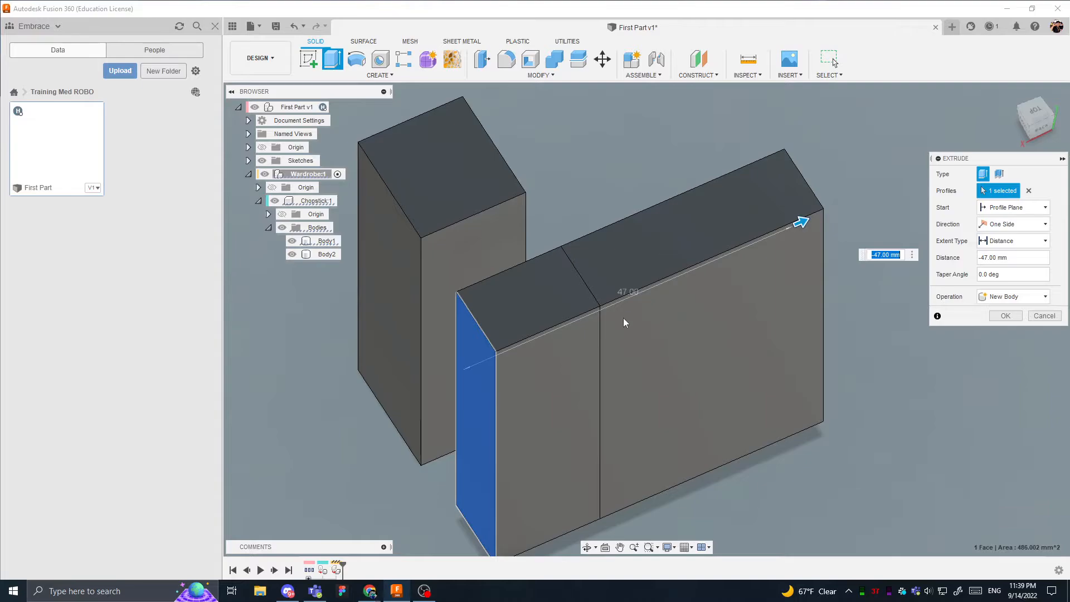
click(1003, 298)
click(997, 307)
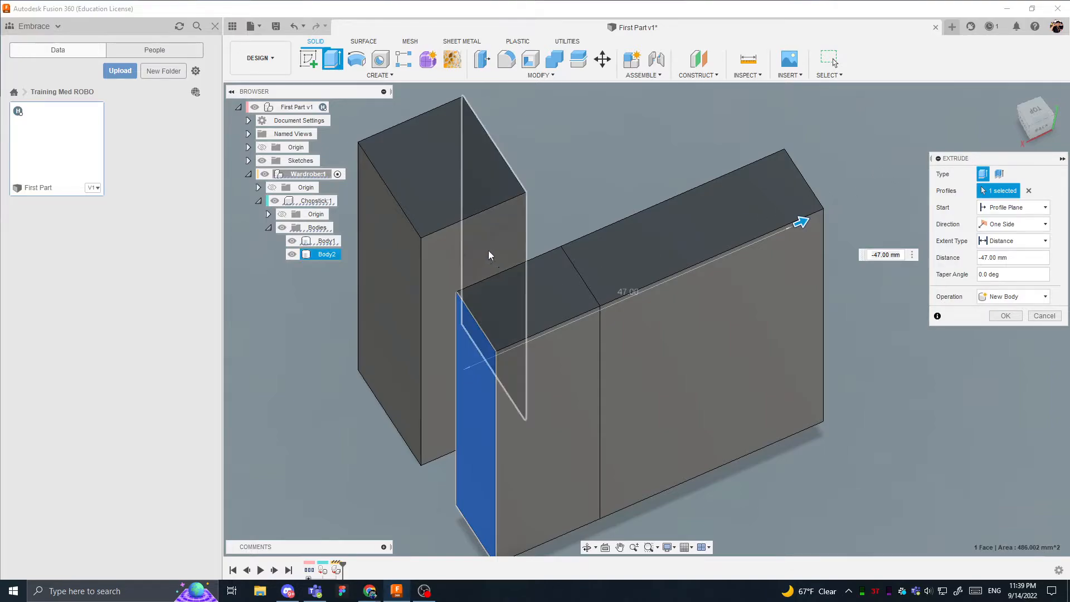
click(1036, 316)
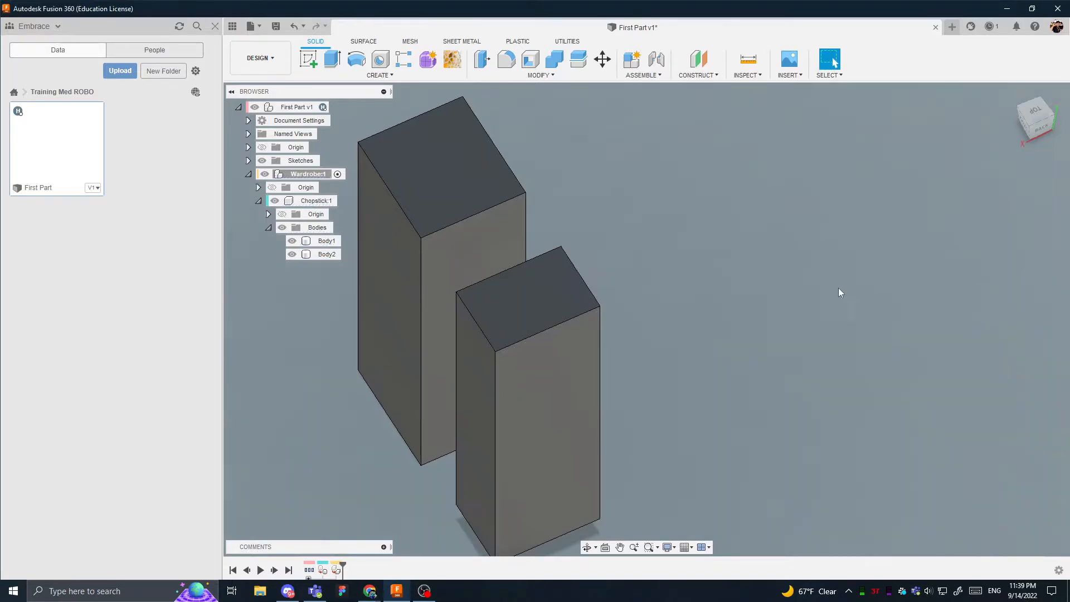
click(462, 192)
key(e)
drag(461, 160, 474, 202)
key(Escape)
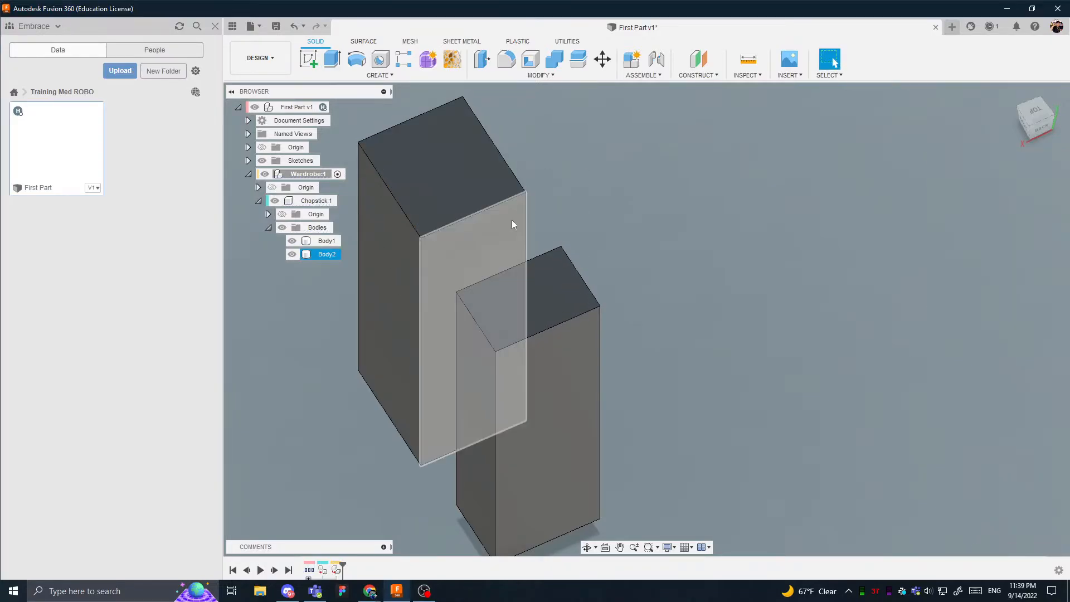
- Make the Chopstick component nested under Wardrobe the active component
middle_drag(597, 173, 622, 215)
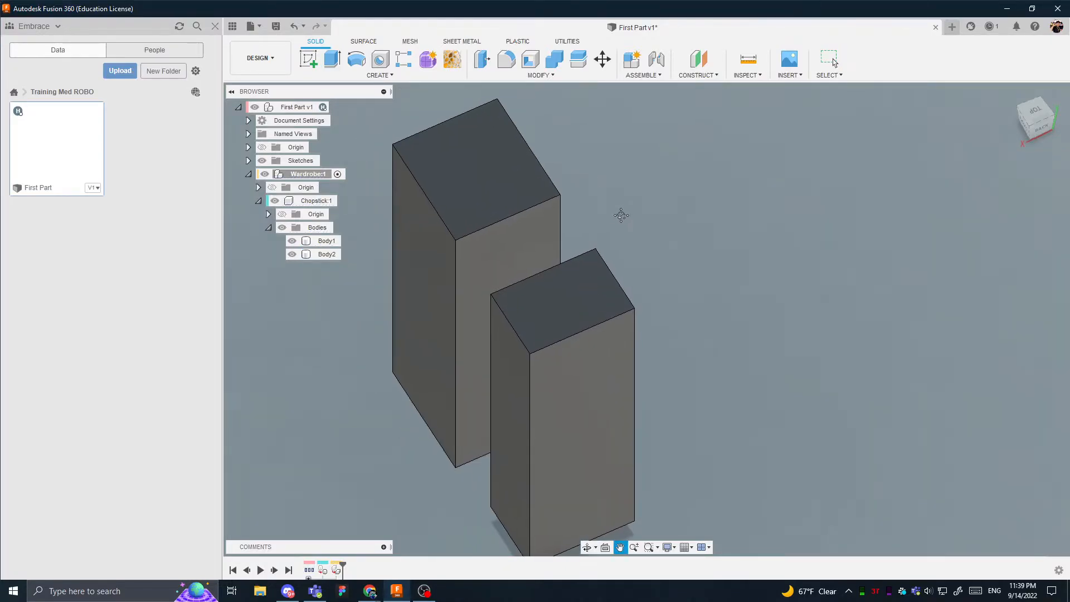
scroll(621, 215, down, 3)
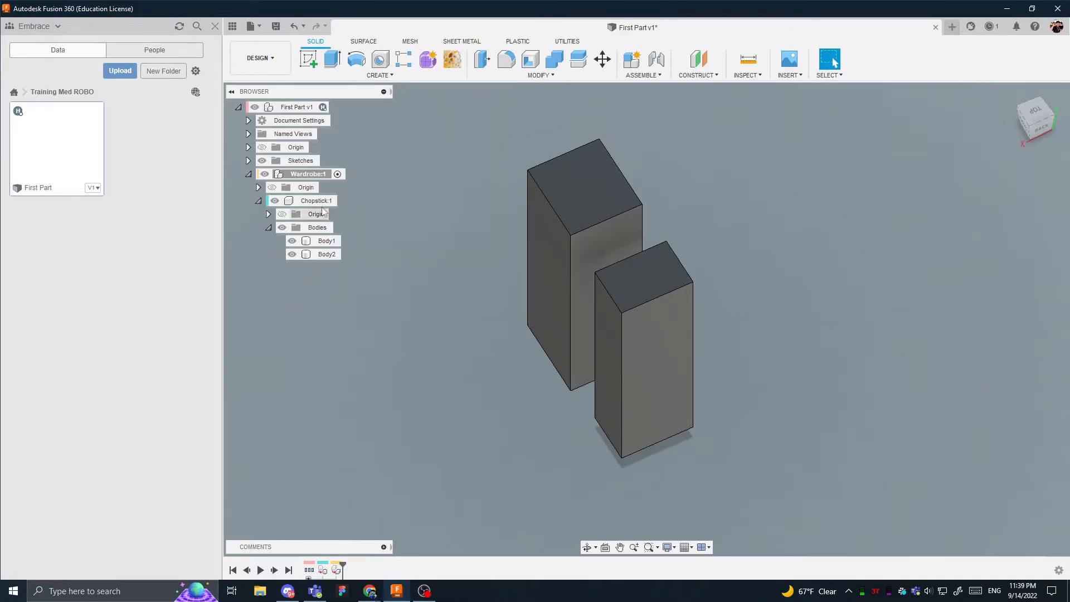
click(337, 174)
click(553, 203)
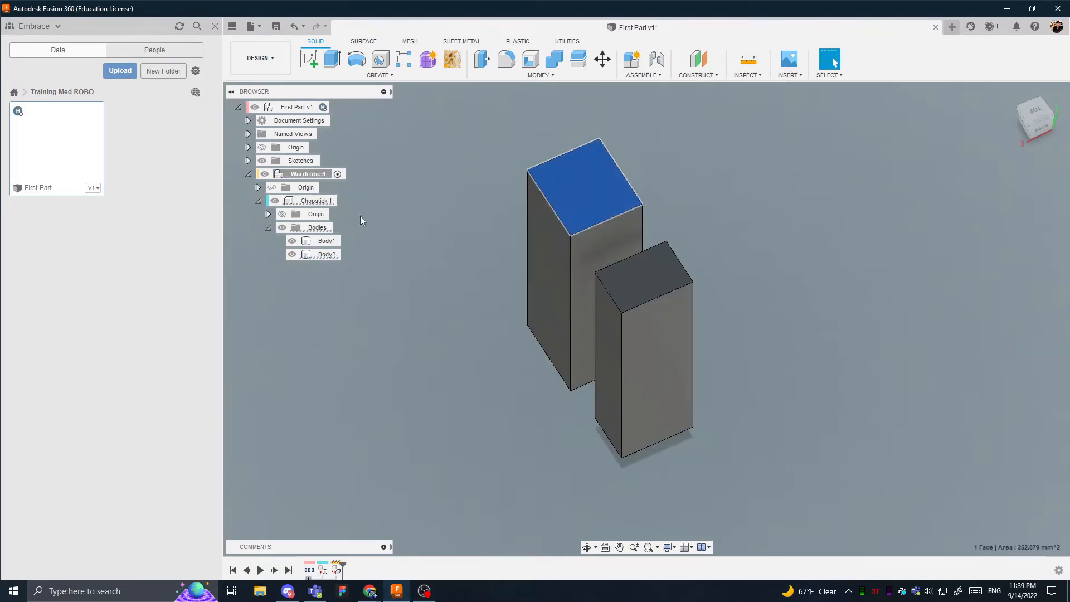
double_click(633, 337)
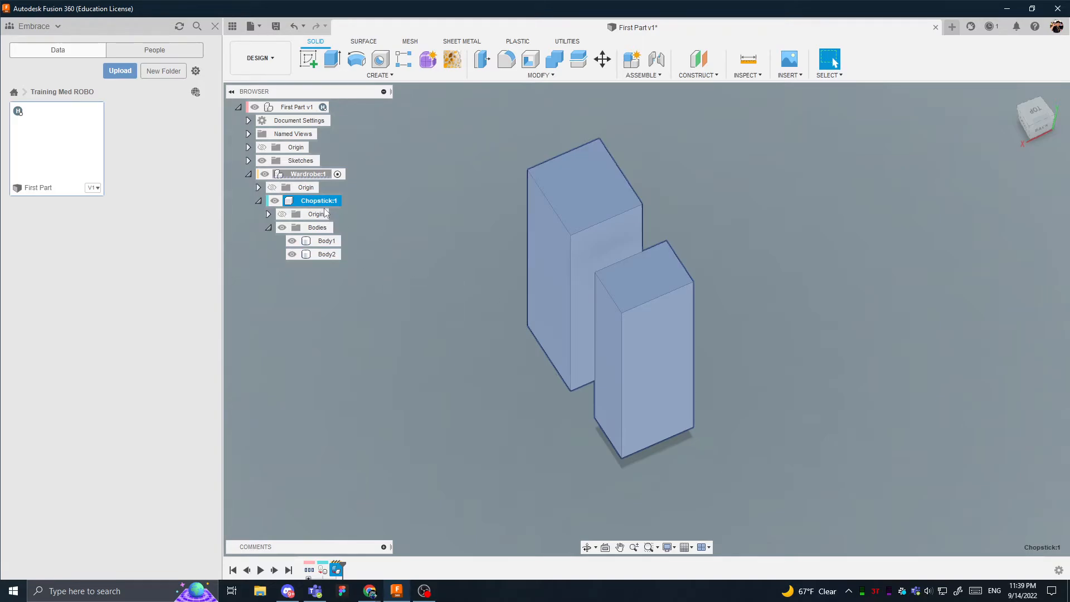
click(406, 229)
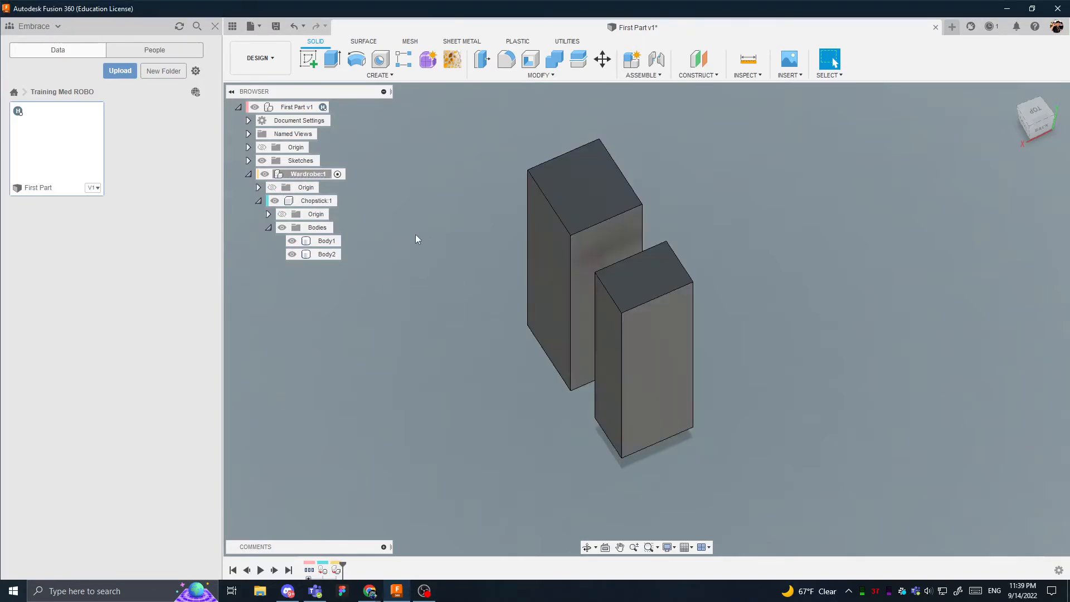
click(259, 175)
click(259, 175)
click(348, 201)
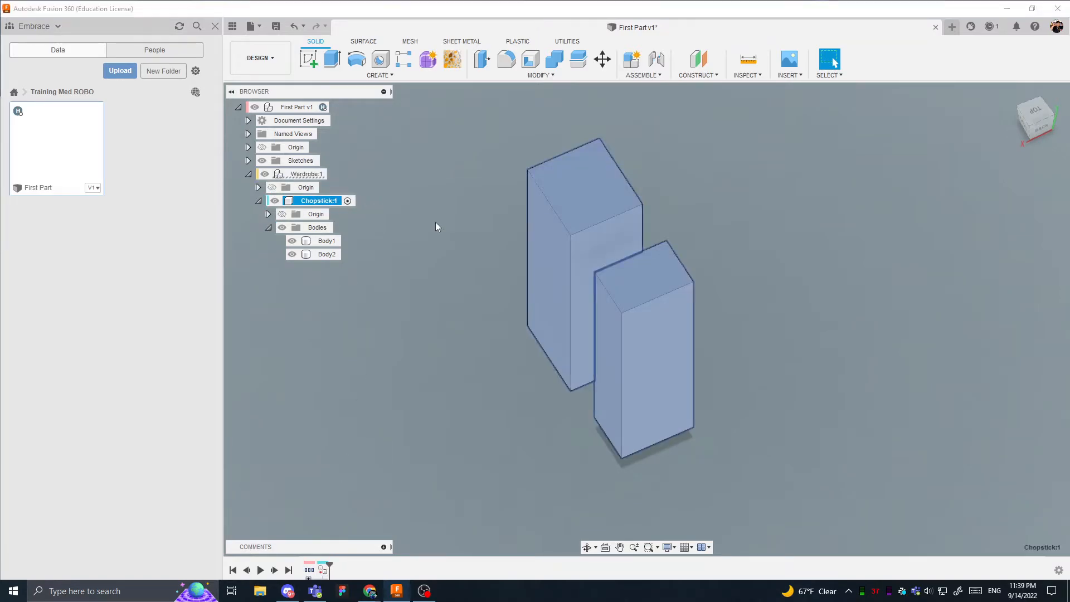
- Begin extruding the wider block's top face down into the body by -27 mm as a cut
click(579, 246)
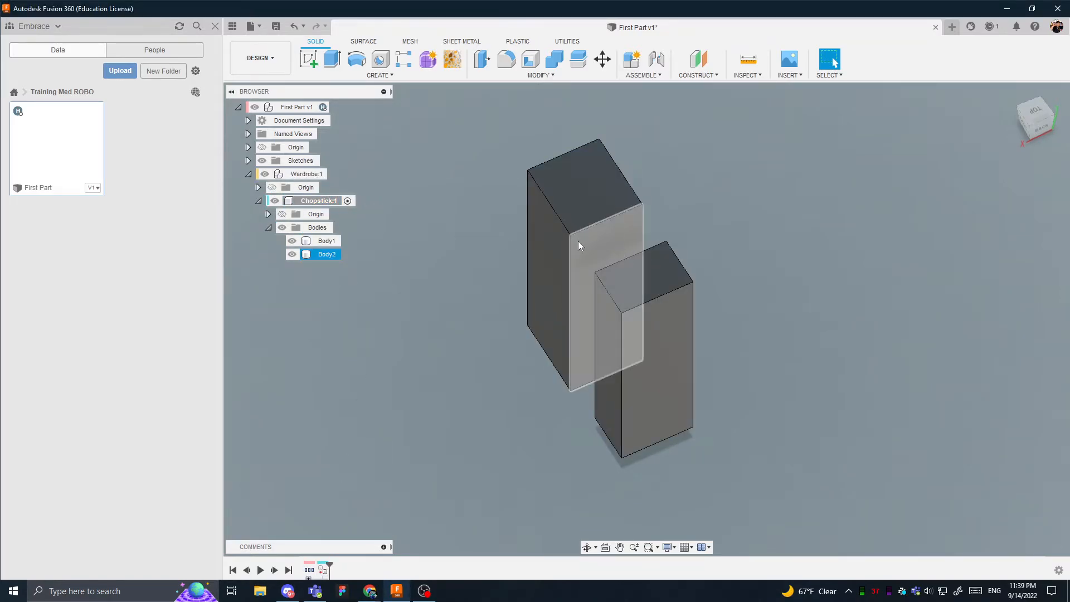
click(574, 204)
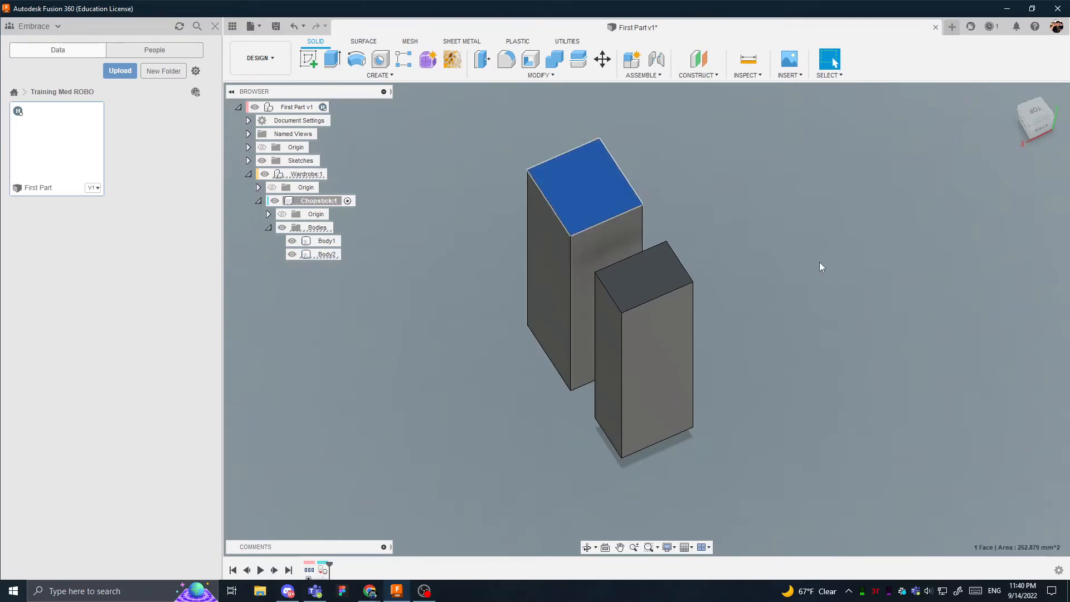
key(e)
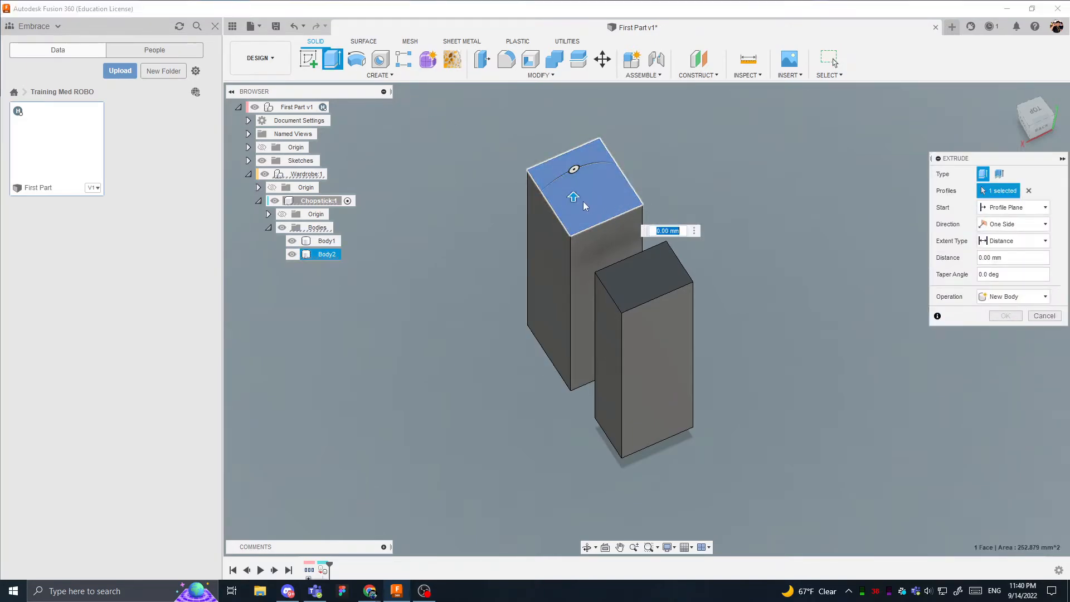
drag(574, 198, 577, 304)
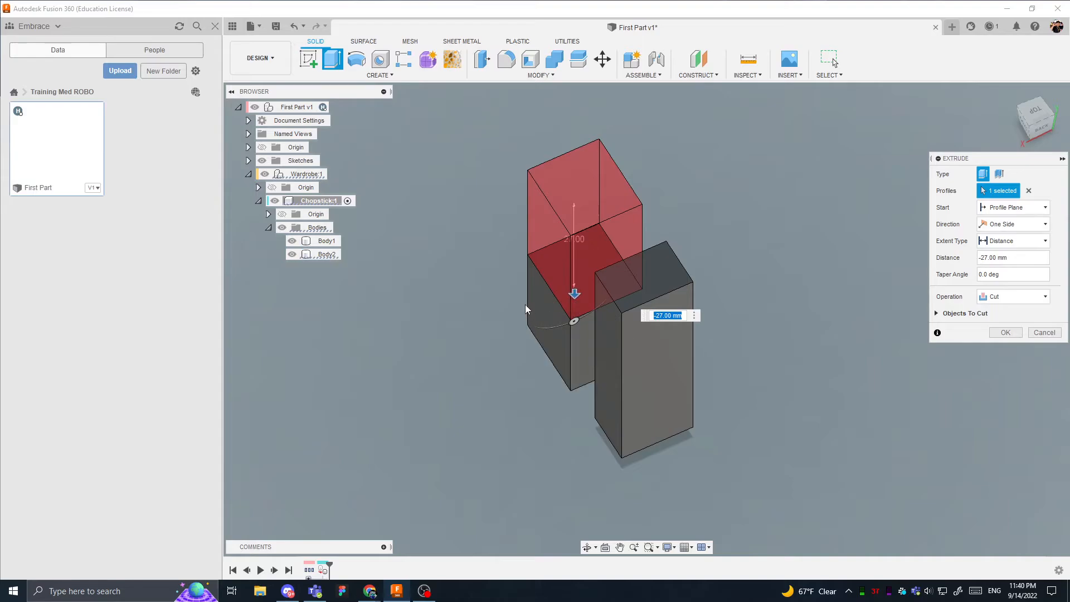
scroll(528, 307, up, 3)
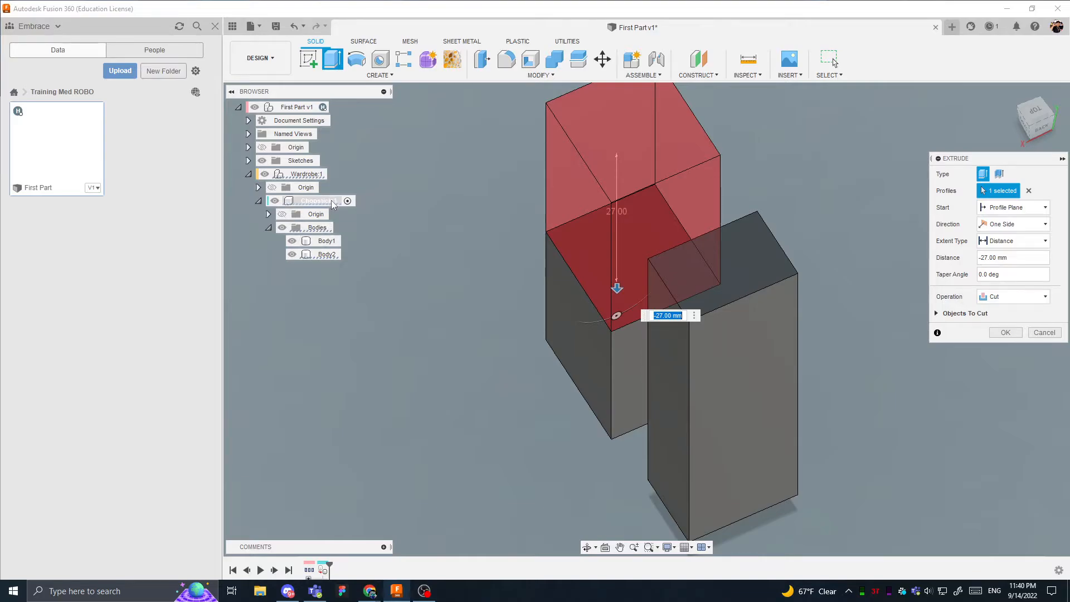
shift+middle_drag(429, 246, 671, 253)
scroll(630, 268, up, 3)
scroll(640, 272, down, 2)
middle_drag(828, 133, 799, 221)
scroll(800, 221, down, 2)
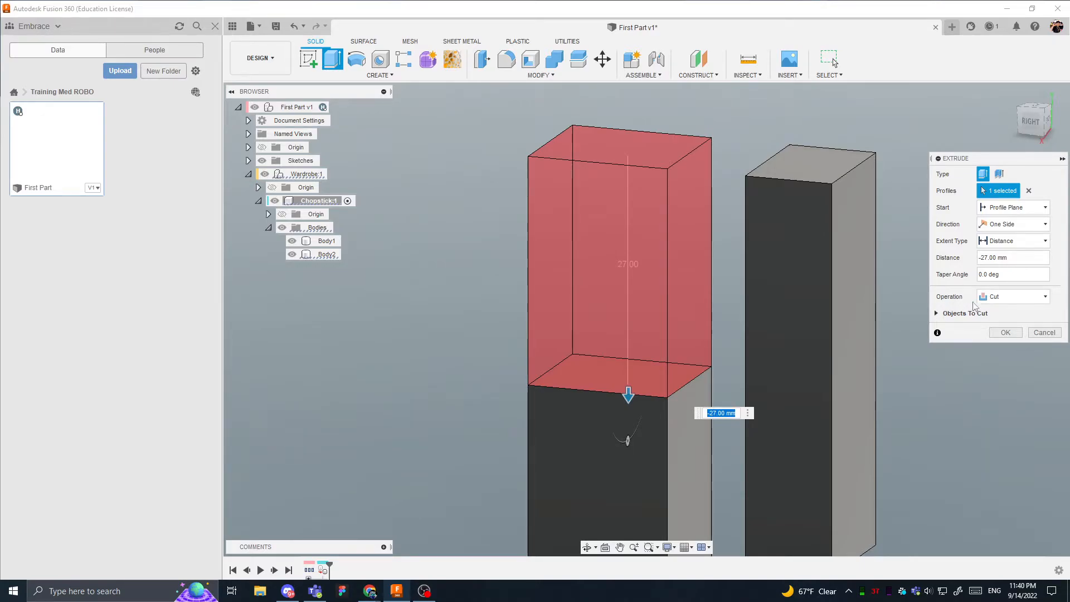
- Switch the extrusion operation to Join and pull the top face upward to a distance of 25 mm
click(1008, 298)
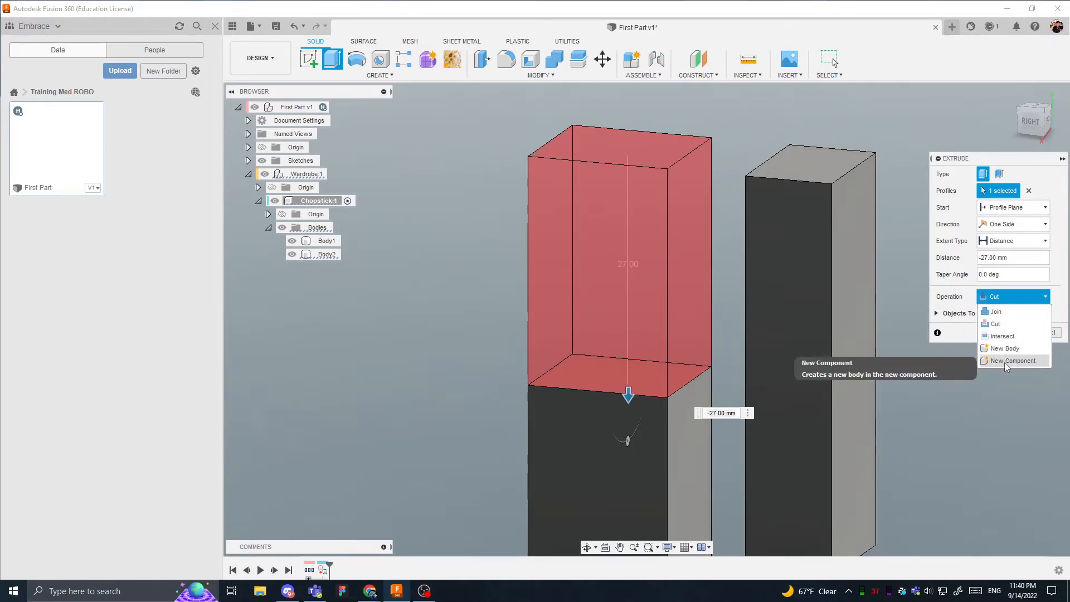
click(1007, 313)
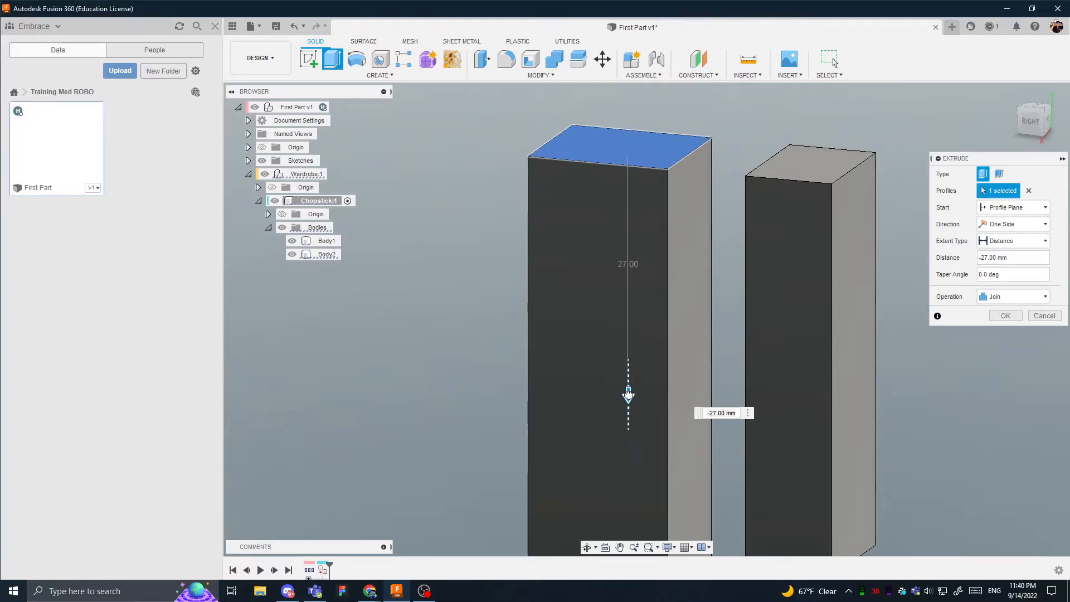
drag(628, 393, 661, 93)
scroll(659, 181, down, 1)
middle_drag(659, 181, 612, 315)
scroll(613, 315, down, 2)
drag(589, 234, 589, 120)
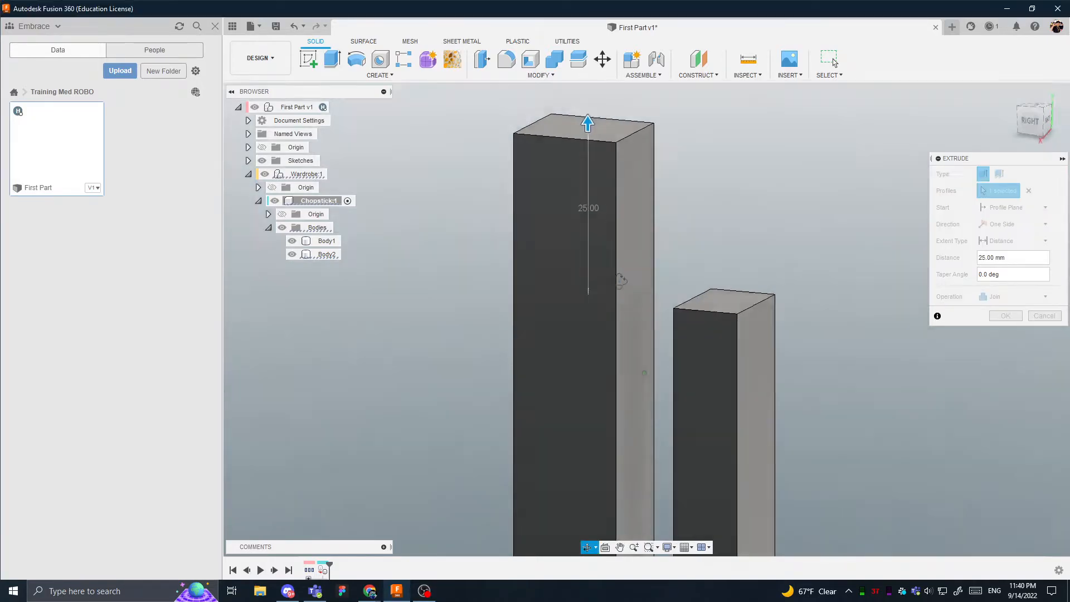
shift+middle_drag(617, 282, 610, 240)
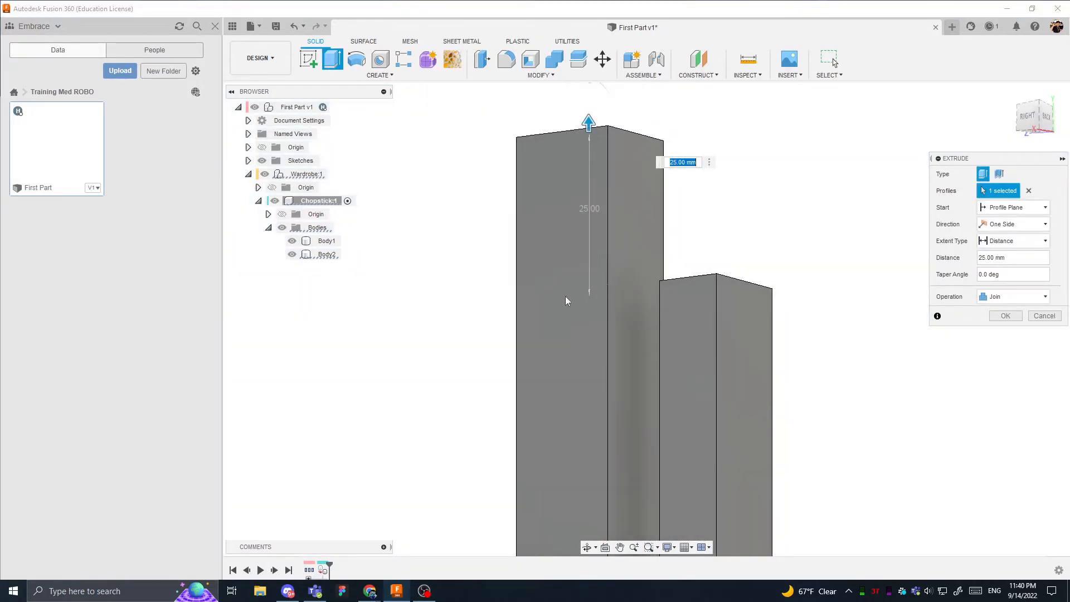
shift+middle_drag(565, 301, 744, 300)
- Change the 25 mm extrusion's operation to New Body and complete the extrusion
click(1014, 296)
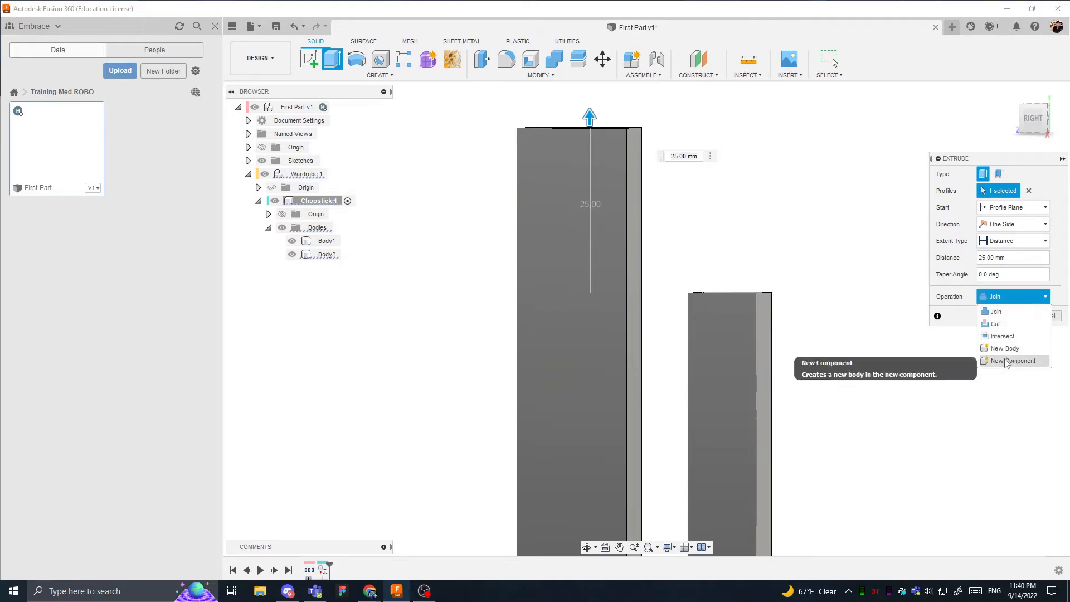
click(1006, 349)
shift+middle_drag(664, 320, 602, 363)
scroll(638, 291, up, 6)
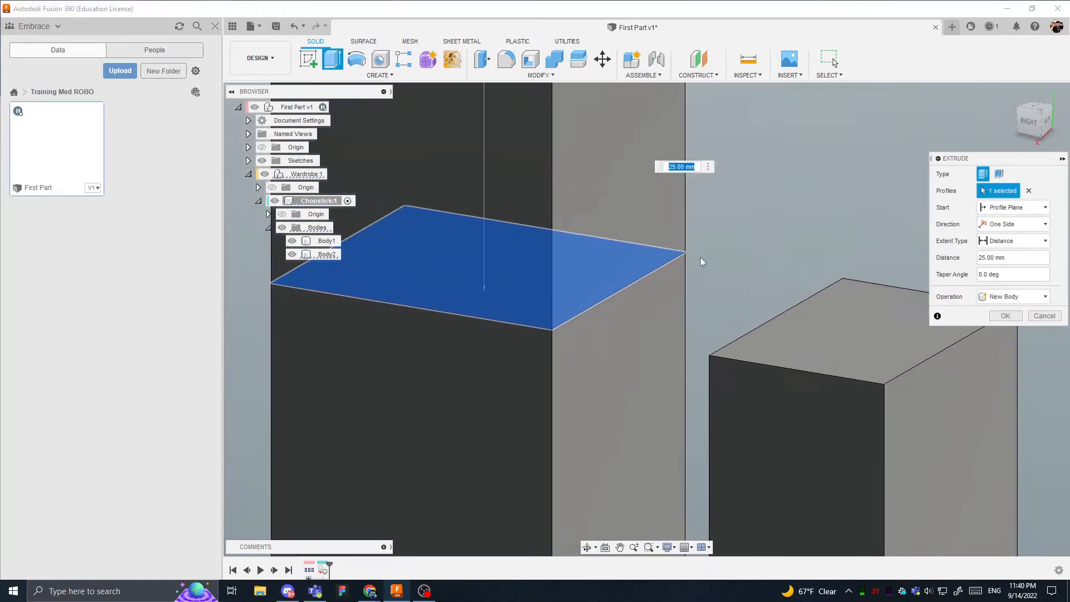
scroll(504, 276, down, 3)
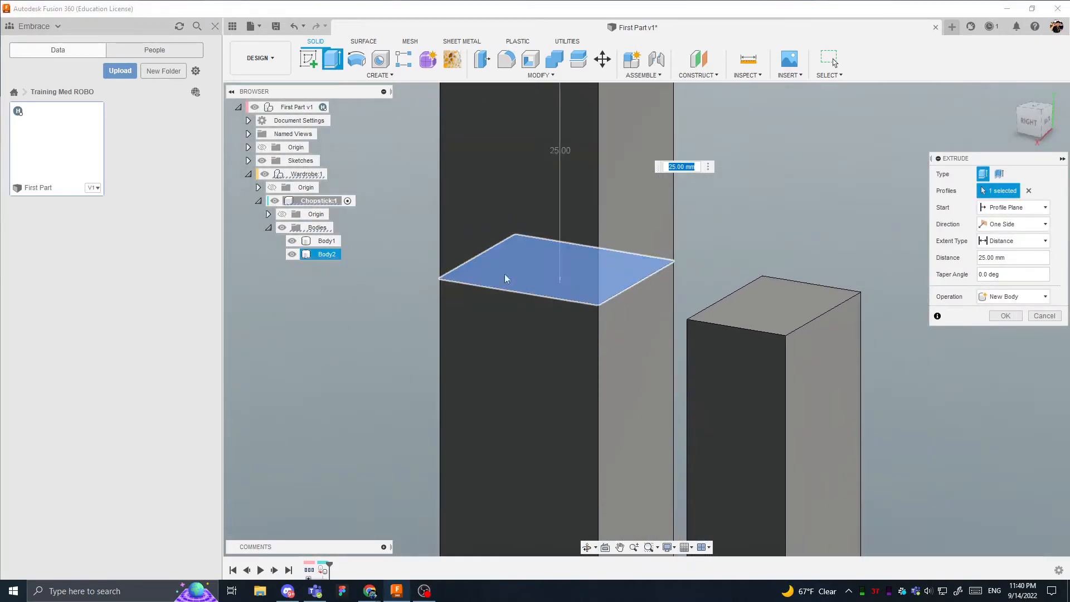
click(1005, 316)
- Highlight the bodies of the Chopstick component one by one, and hide and show Body3 to compare it with Body2
click(327, 241)
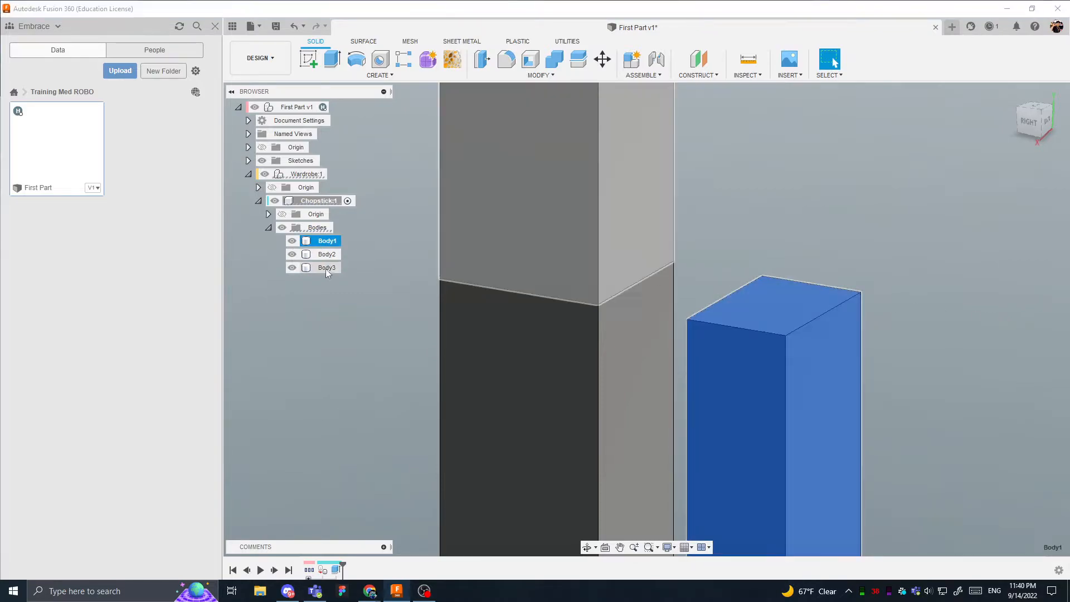
click(327, 268)
ctrl+click(327, 254)
scroll(725, 296, down, 2)
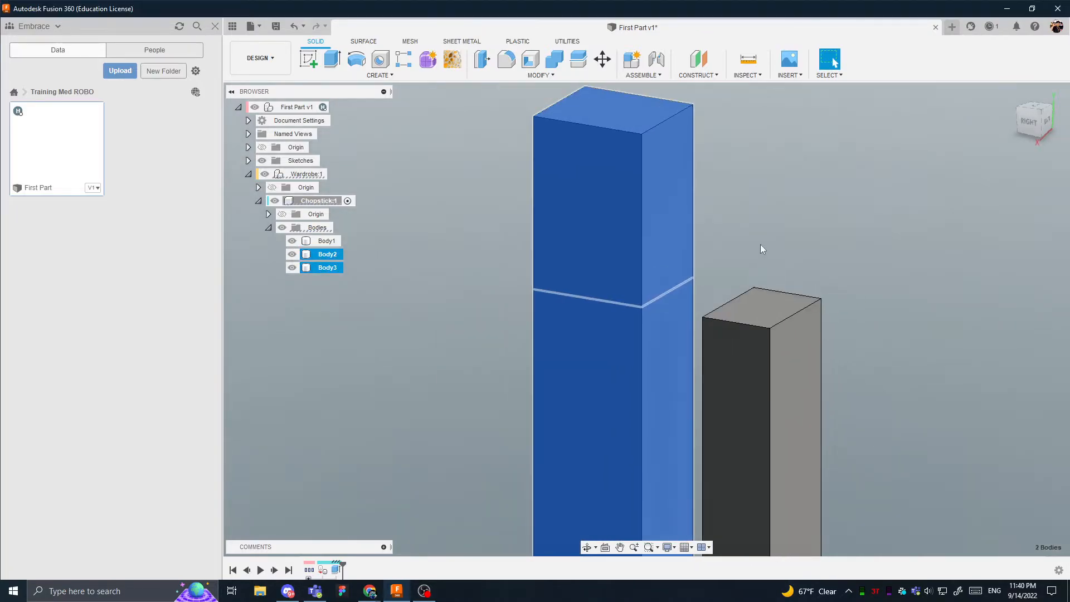
click(761, 245)
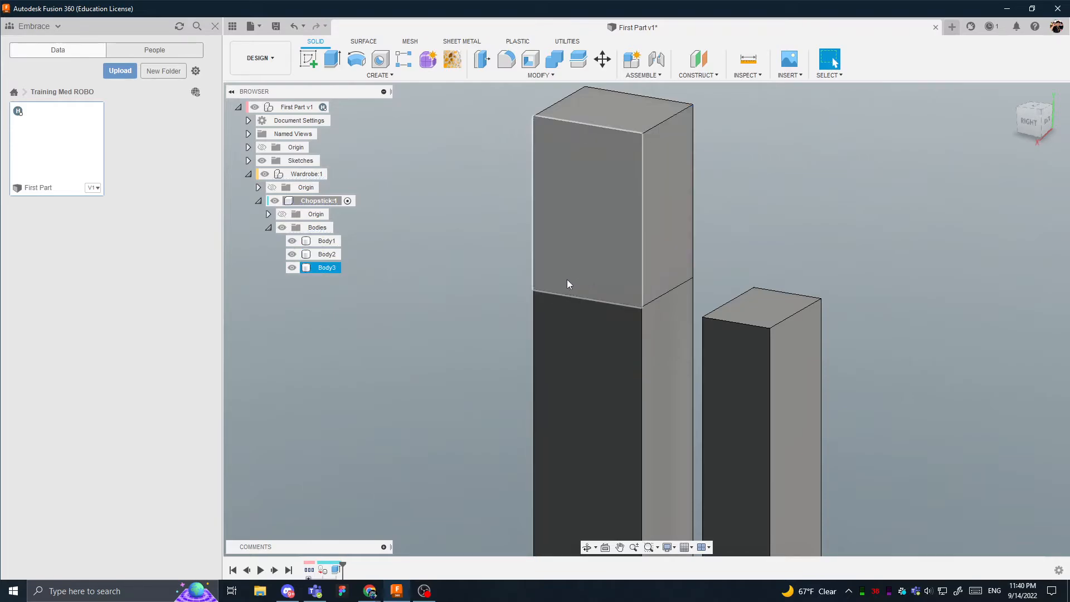
click(292, 268)
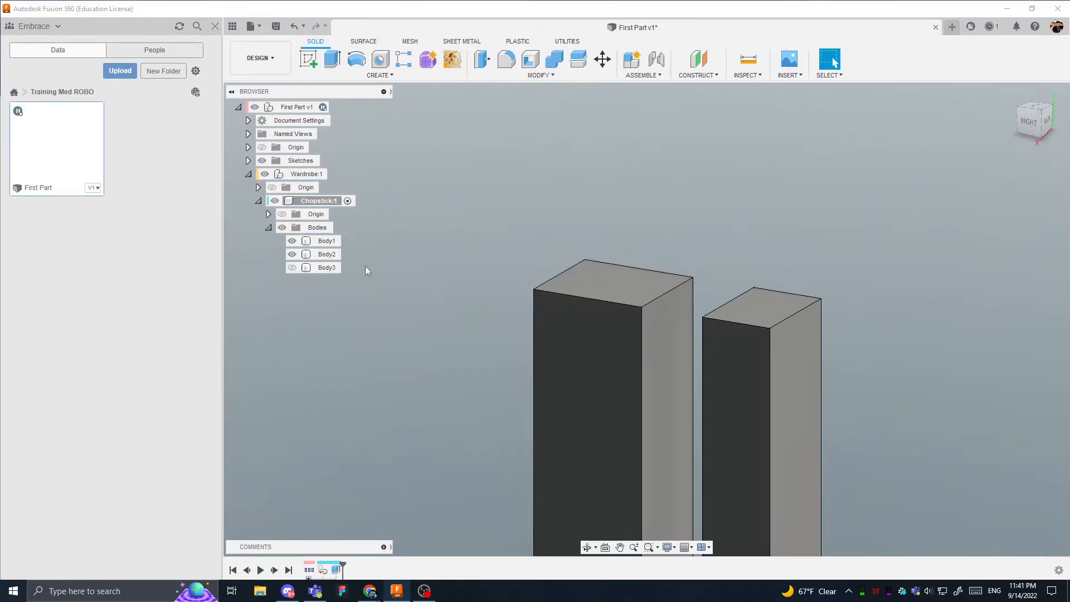
click(292, 268)
click(637, 336)
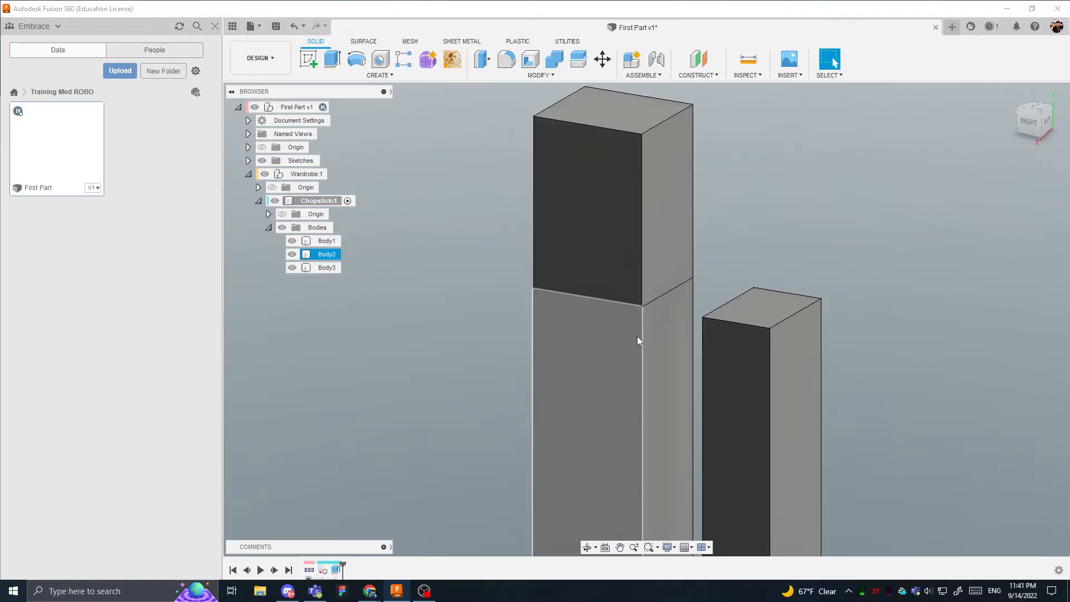
click(384, 472)
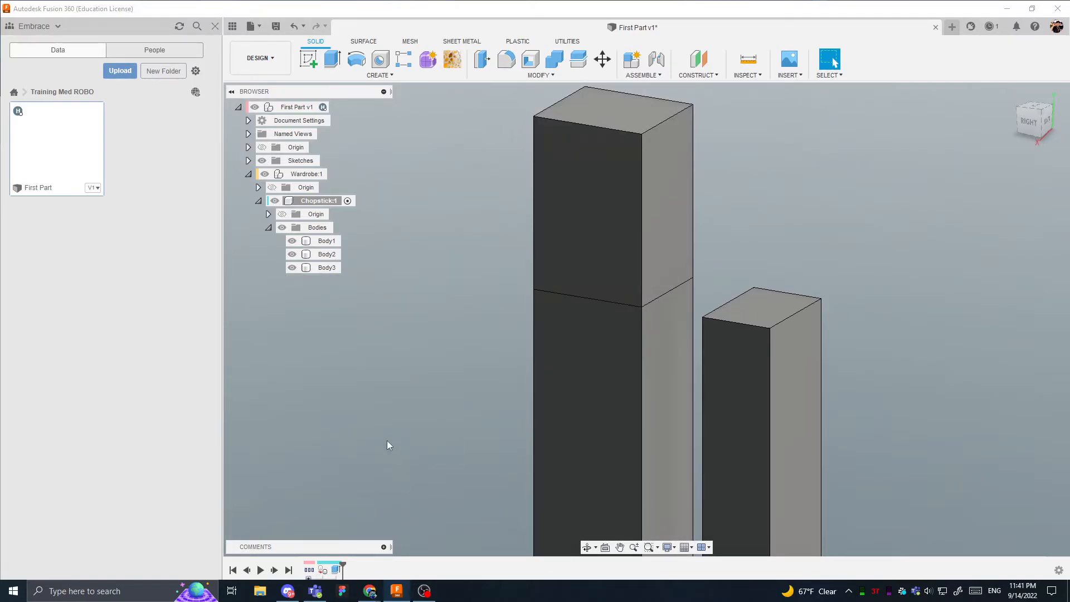
- Open the new body's extrusion feature from the design history for editing and close it again
double_click(337, 570)
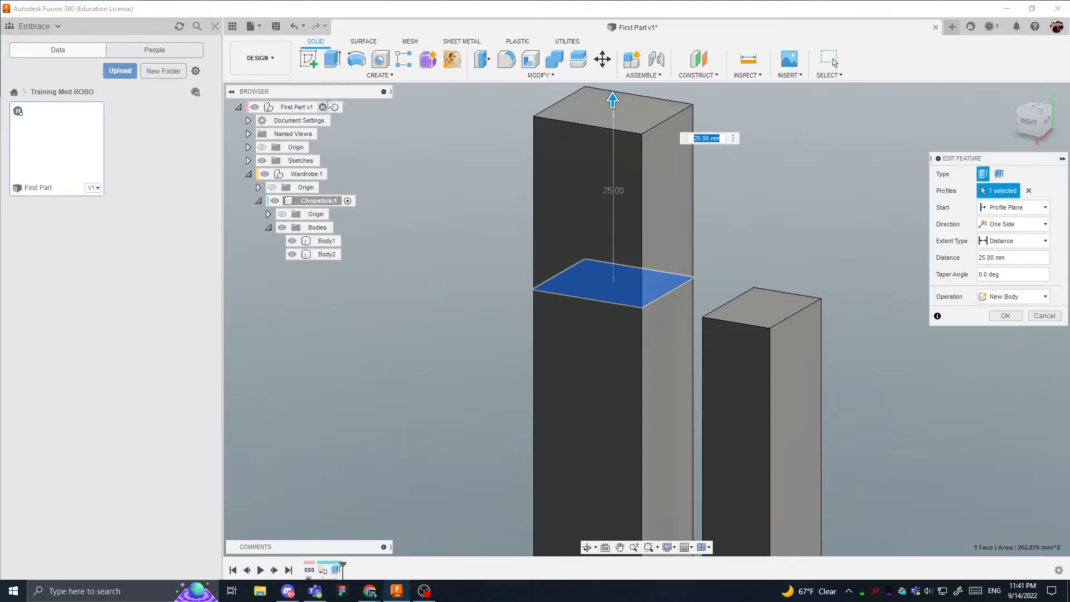
click(344, 75)
click(1006, 316)
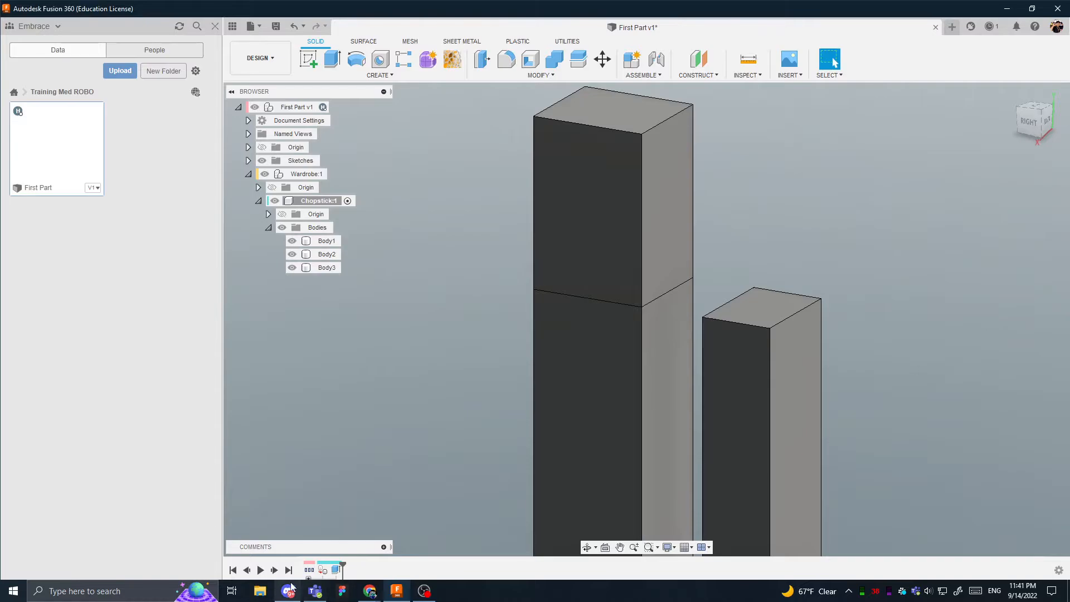
- Review the 25 mm new-body extrusion's settings again and expand the top-level Sketches folder
double_click(338, 568)
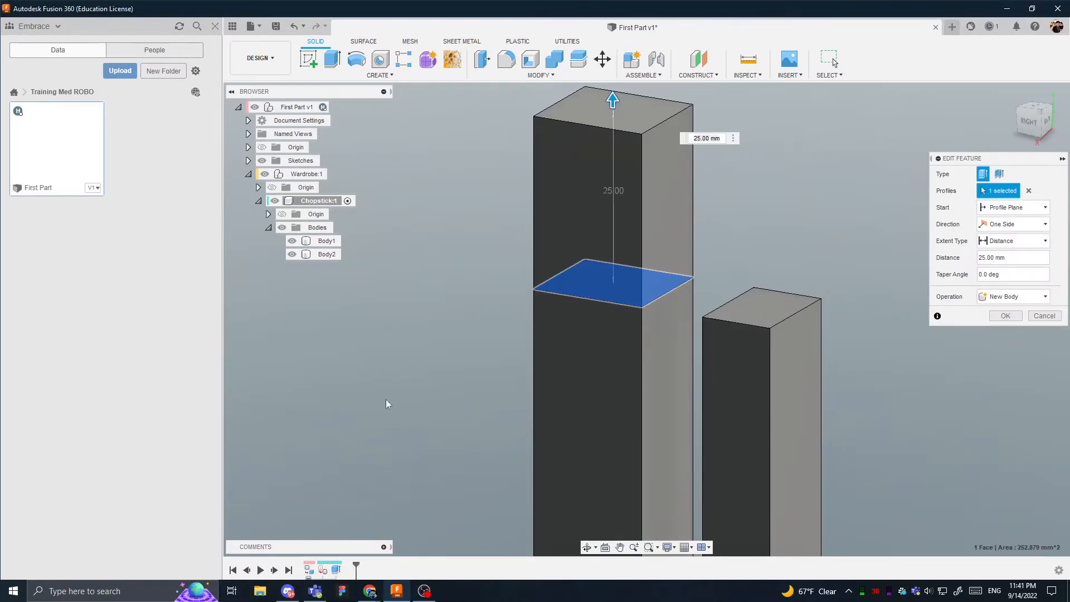
click(249, 161)
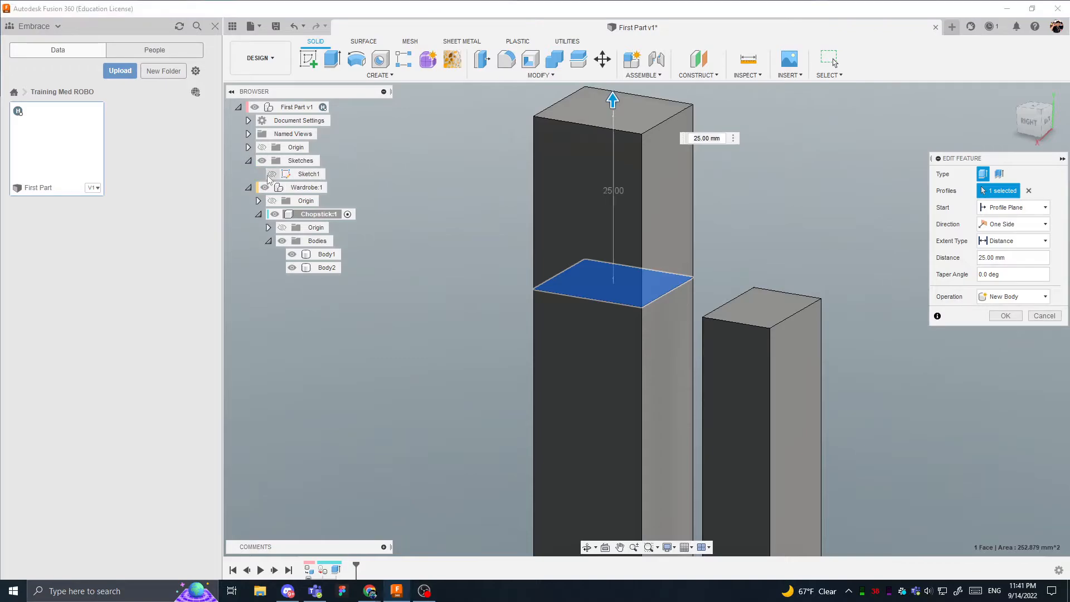
click(1007, 318)
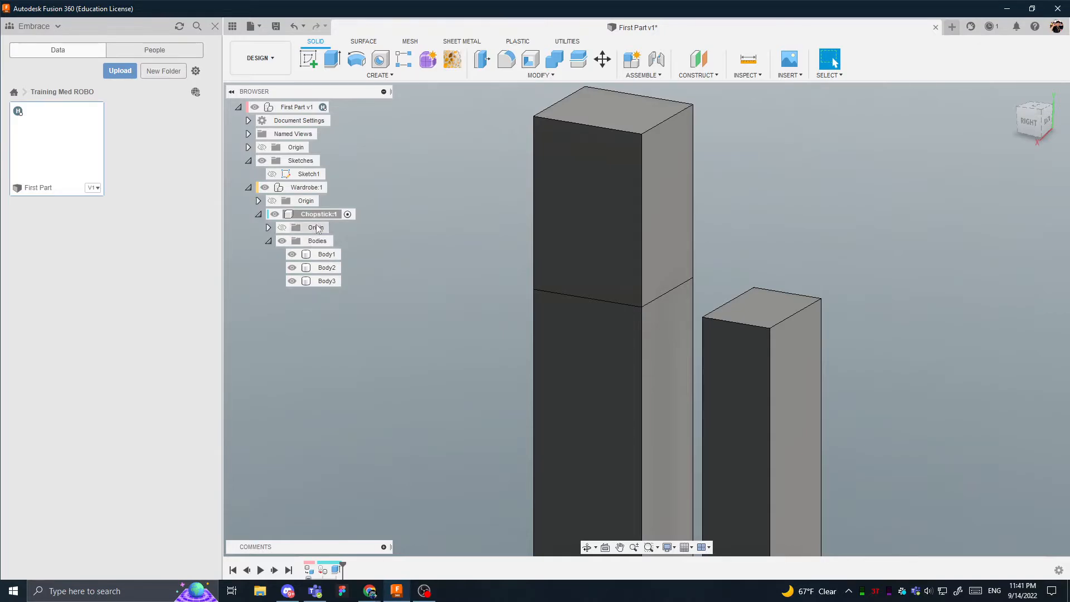
- Open Sketch1 for editing with both rectangles in view
click(317, 175)
double_click(293, 175)
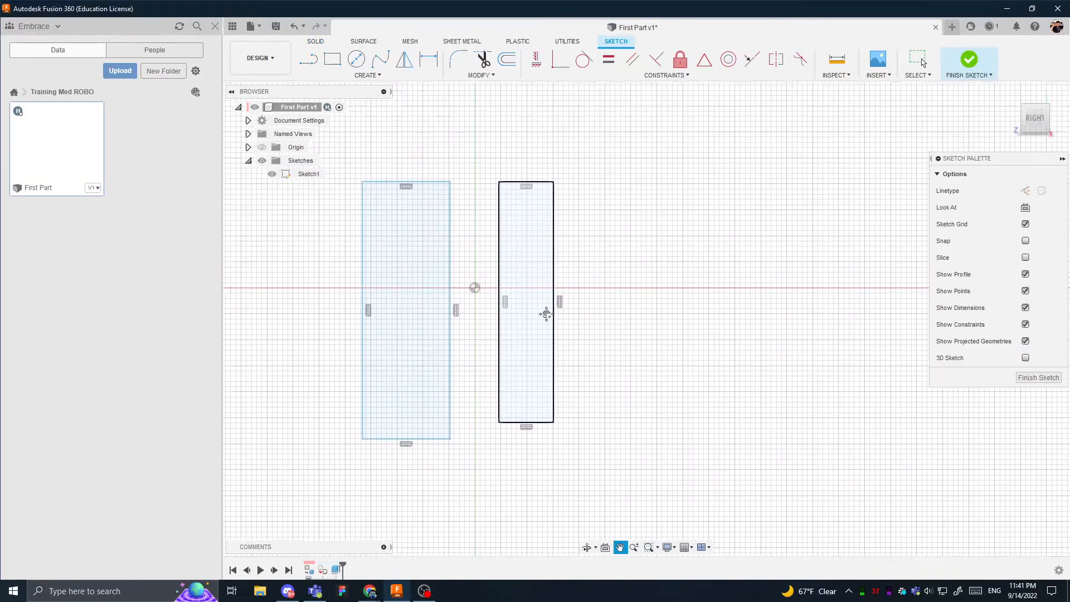
drag(507, 204, 529, 123)
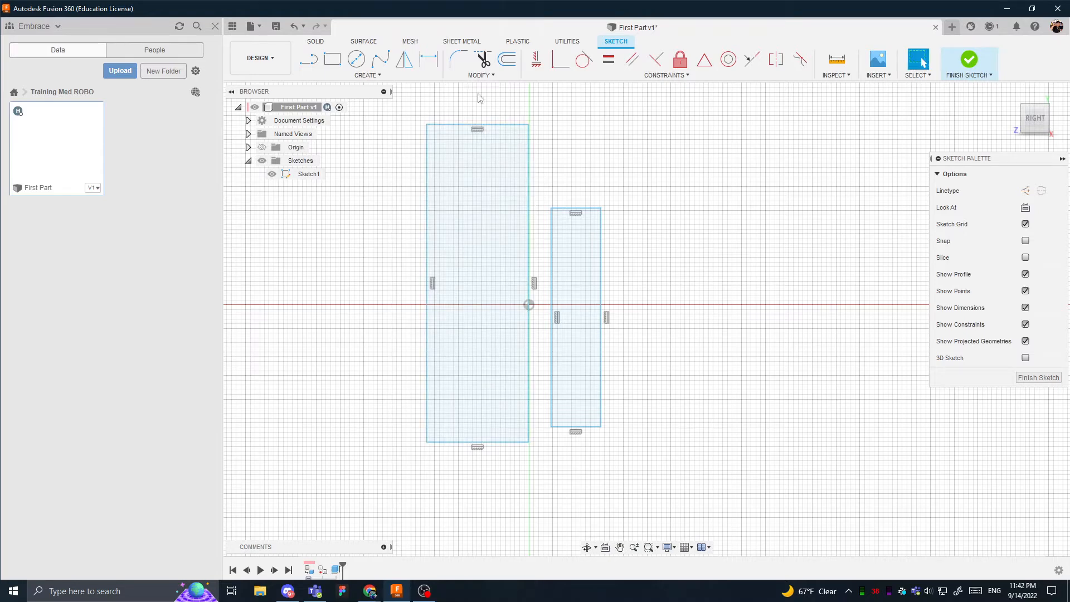
- Dimension the larger rectangle in Sketch1 to a height of 70 mm and a width of 20 mm
click(428, 61)
click(427, 210)
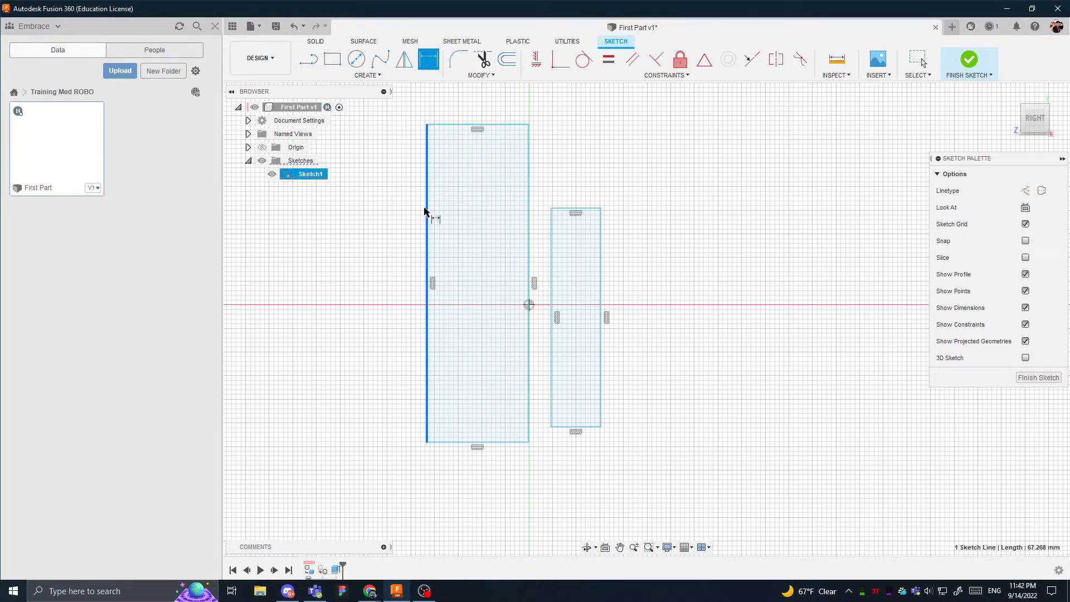
click(379, 255)
text(70)
key(Return)
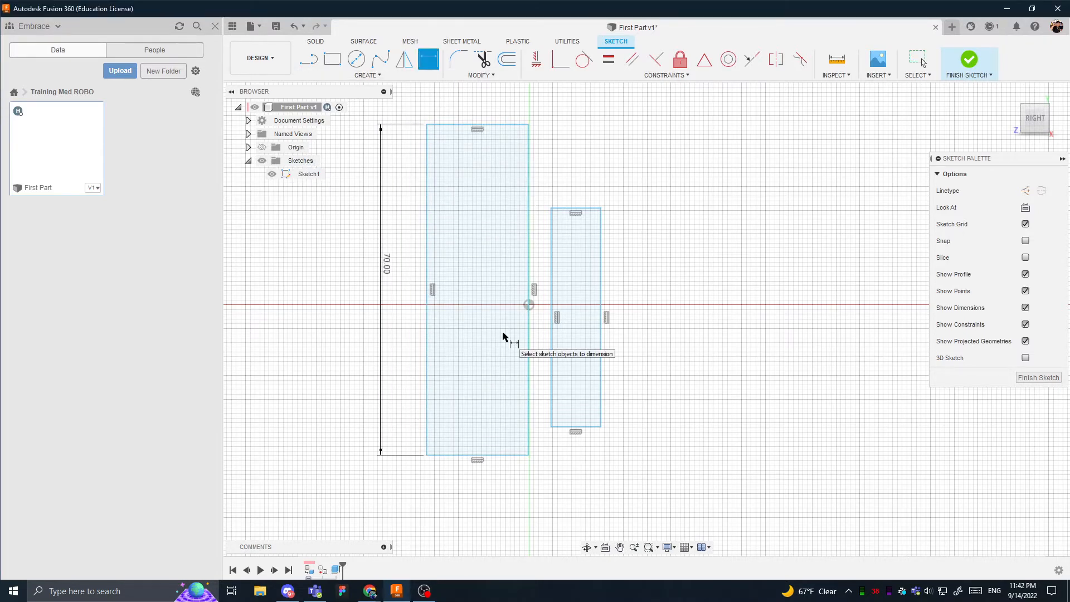
click(467, 124)
click(462, 112)
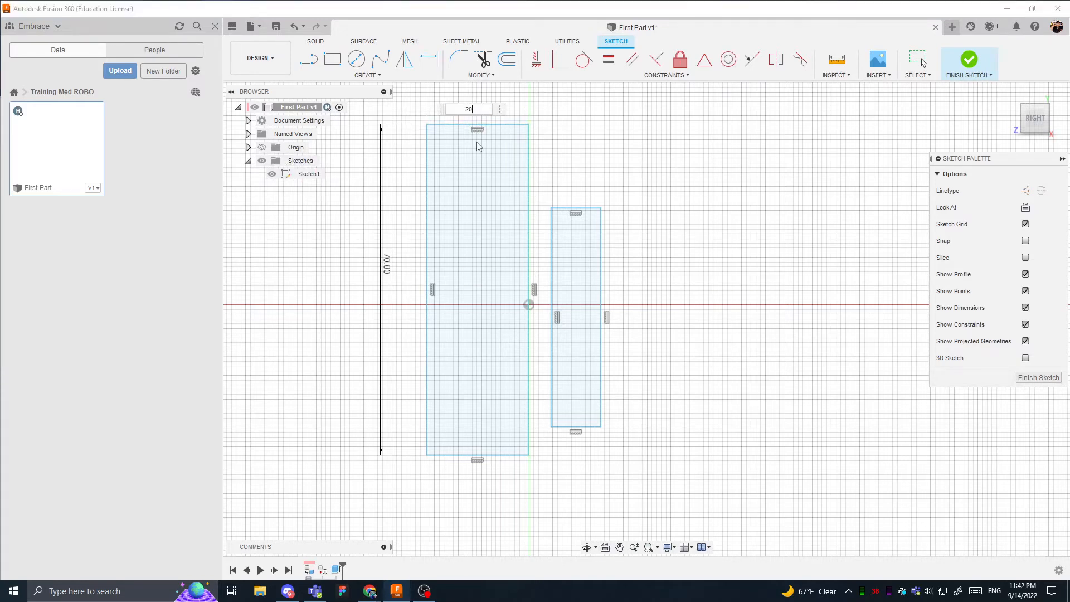
key(Return)
- Dimension the smaller rectangle in Sketch1 to a width of 20 mm and a height of 70 mm
click(574, 209)
click(588, 195)
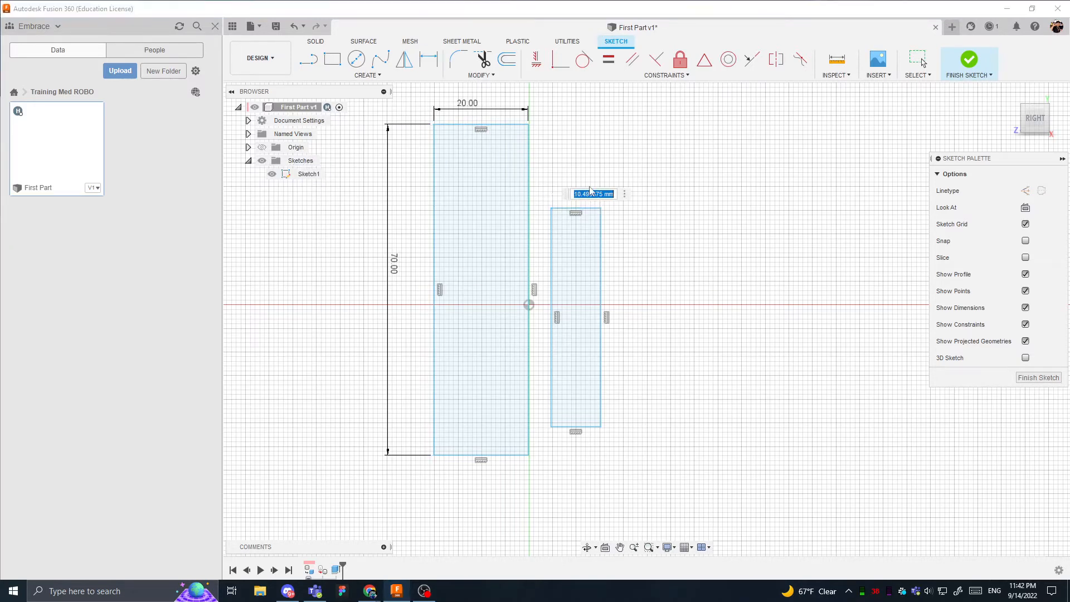
text(20)
key(Return)
click(601, 252)
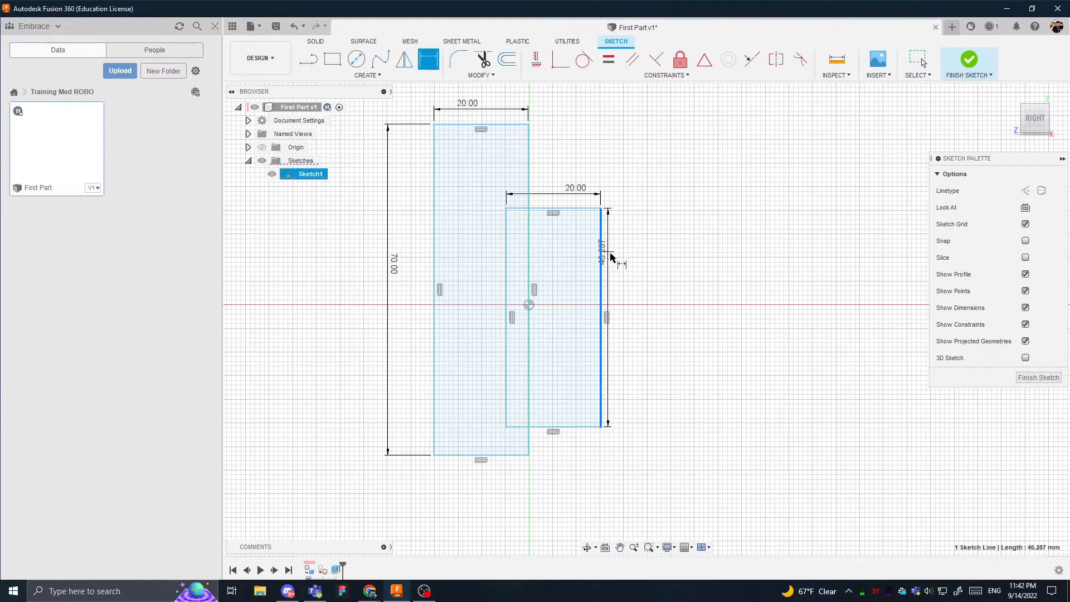
click(641, 262)
text(70)
key(Return)
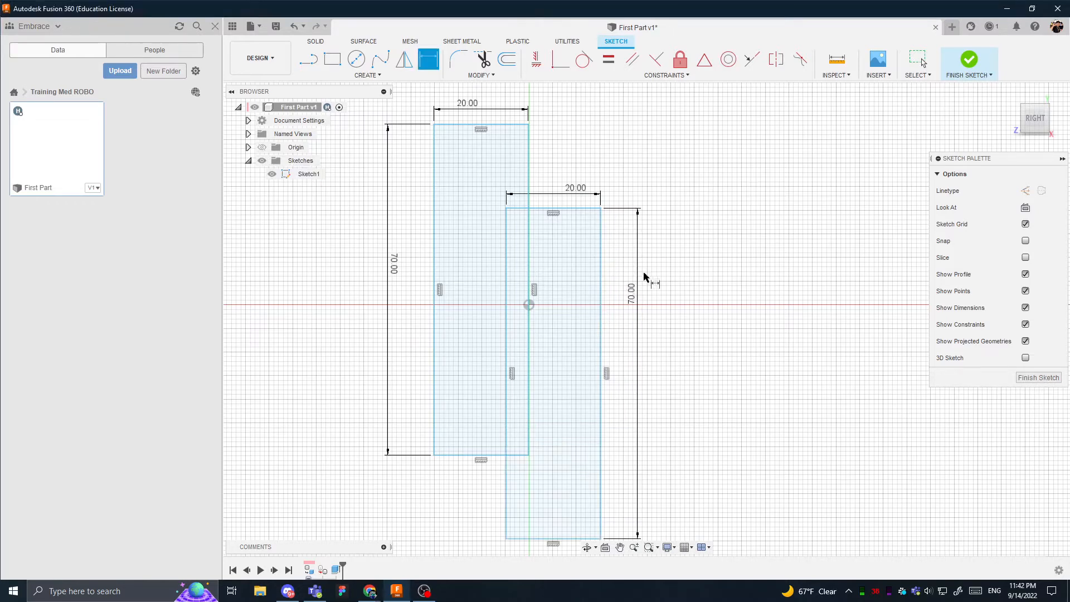
- Move the two overlapping rectangles apart so that one lies on each side of the origin
key(Escape)
mouse_move(586, 211)
mouse_down()
mouse_move(678, 143)
mouse_move(655, 136)
mouse_up()
click(748, 155)
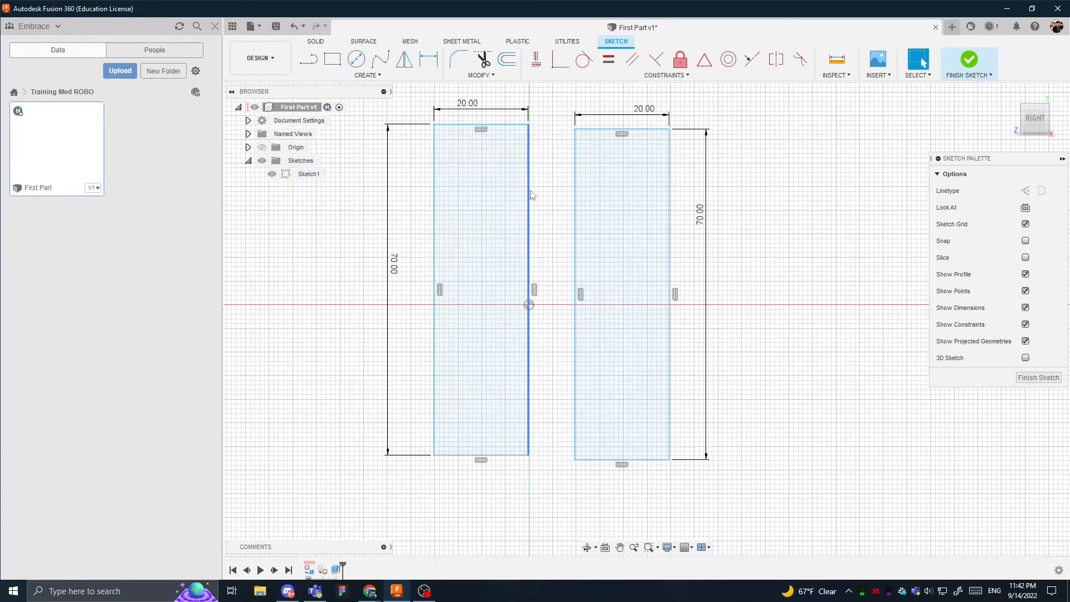
drag(531, 196, 500, 203)
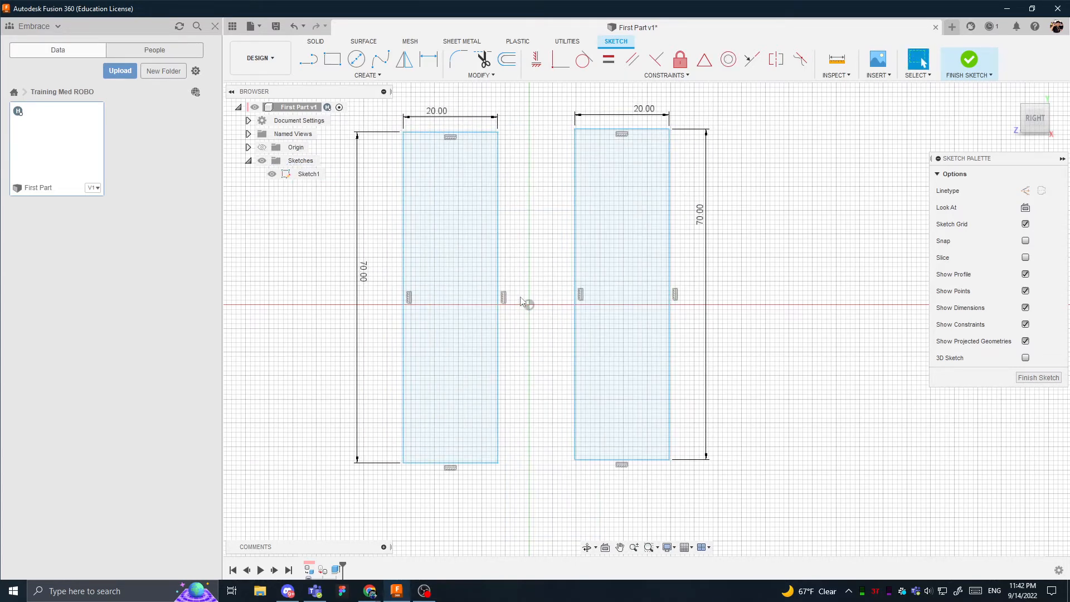
mouse_move(498, 296)
mouse_down()
mouse_move(496, 323)
mouse_move(657, 394)
mouse_move(466, 301)
mouse_move(491, 301)
mouse_up()
click(531, 365)
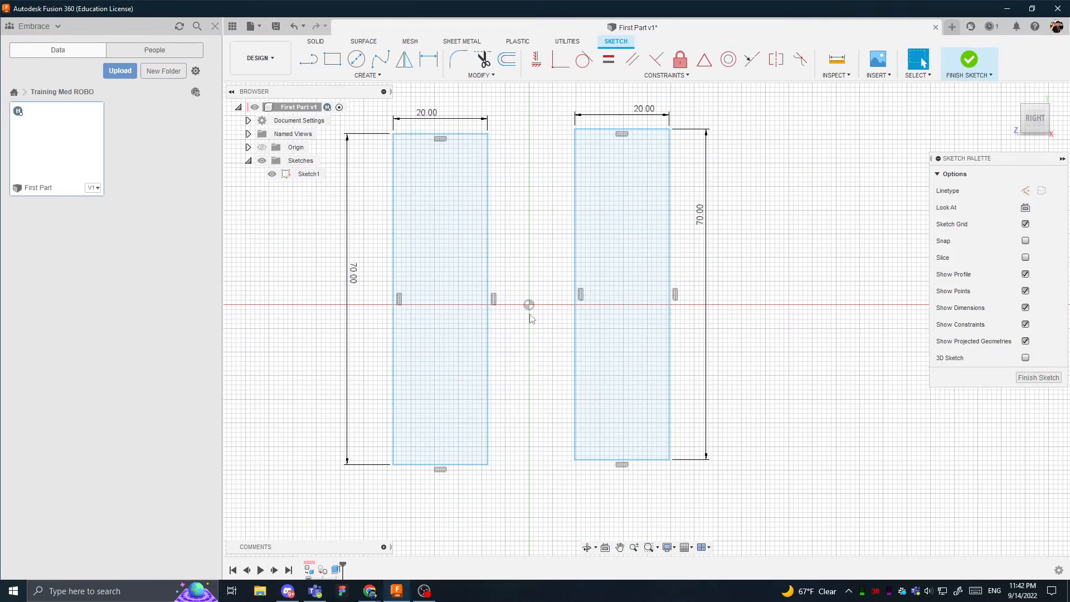
- Dimension the horizontal distance from the left rectangle's inner edge to the origin as 10 mm
click(429, 59)
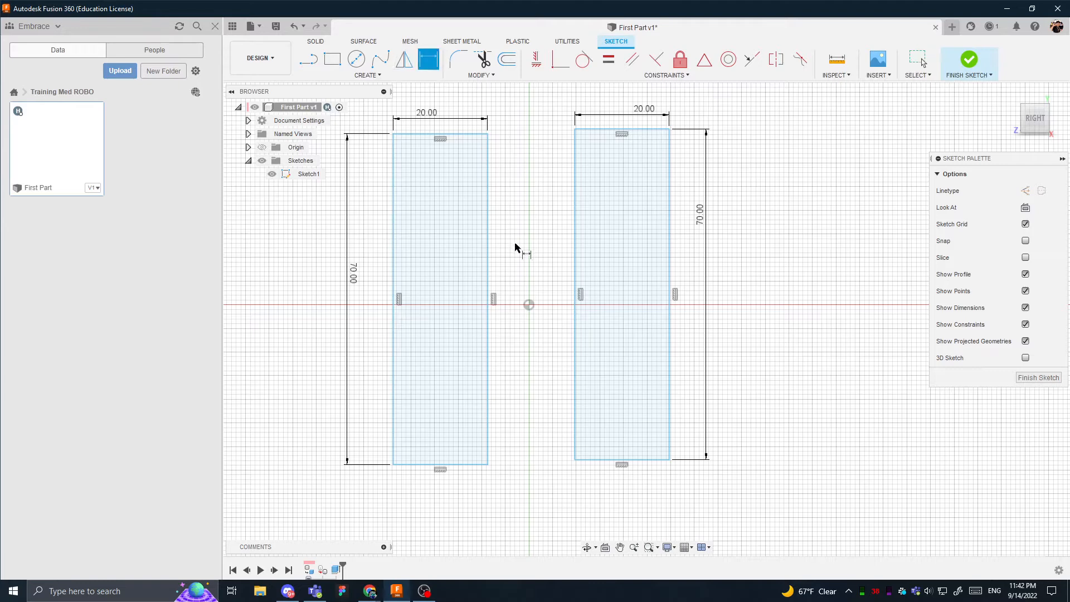
click(488, 301)
click(529, 305)
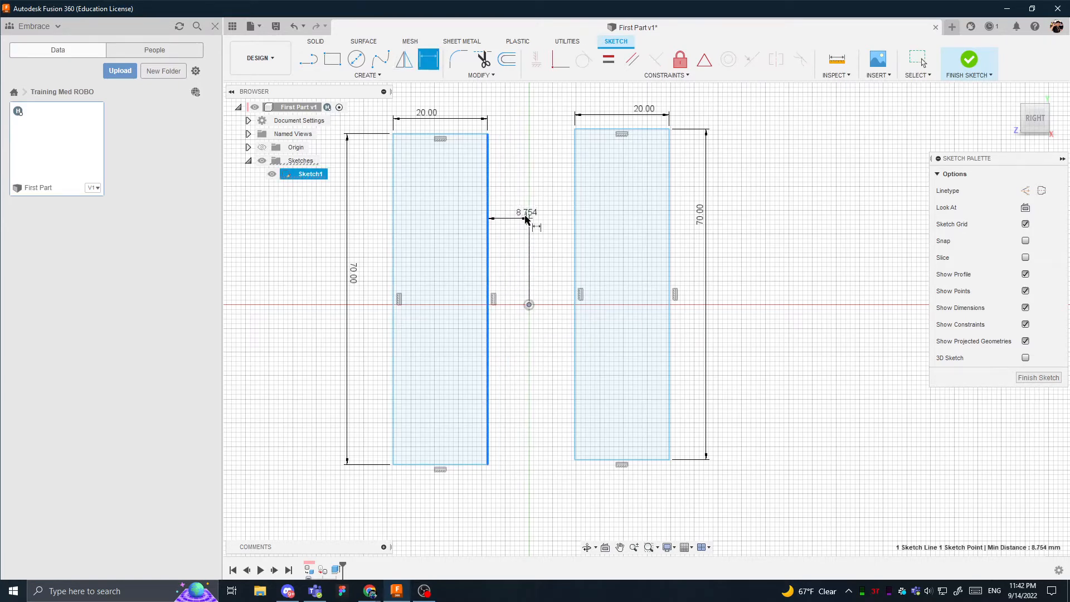
click(524, 219)
text(10)
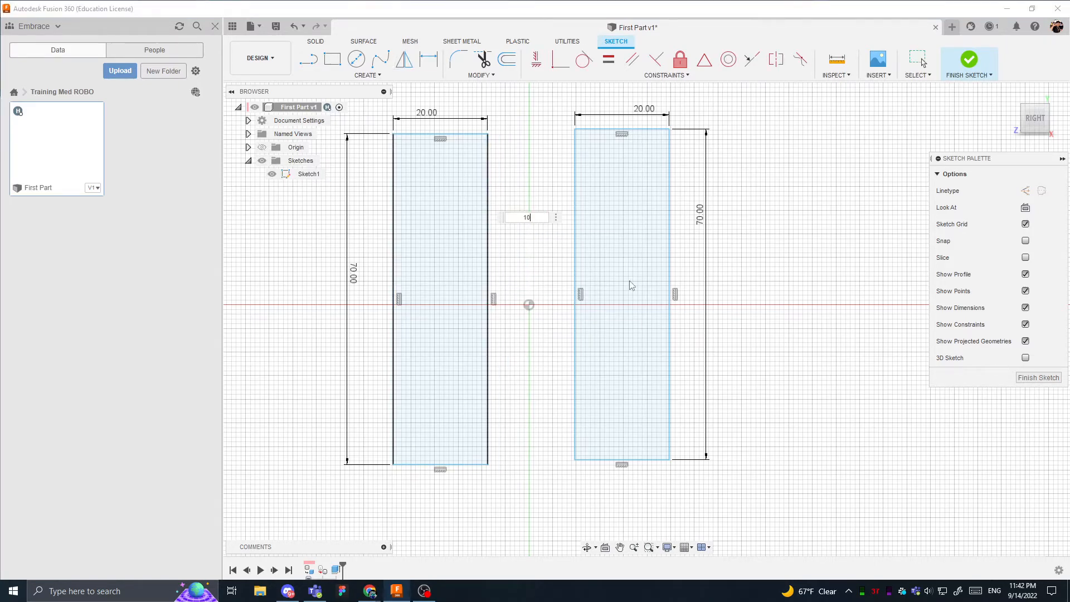
key(Return)
- Dimension the horizontal distance from the origin to the right rectangle's inner edge as 10 mm
click(574, 283)
click(529, 304)
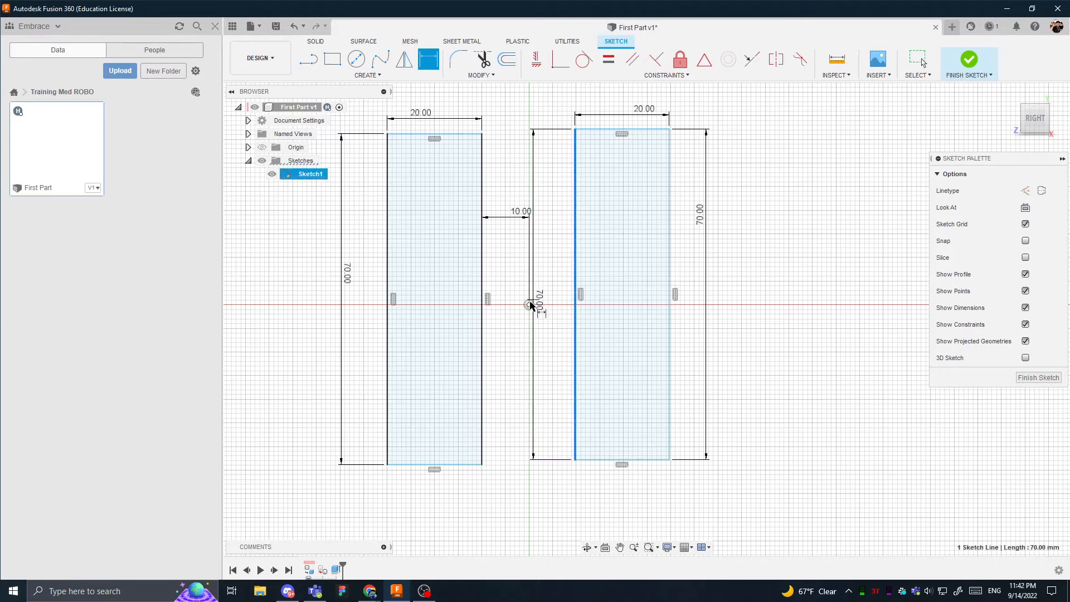
click(545, 263)
text(10)
key(Return)
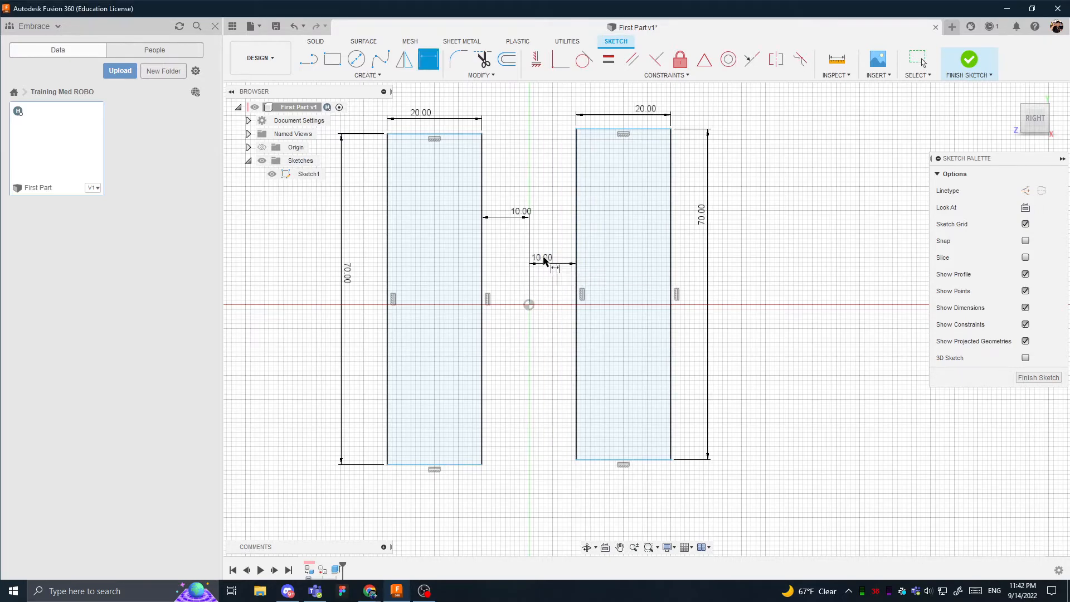
key(Escape)
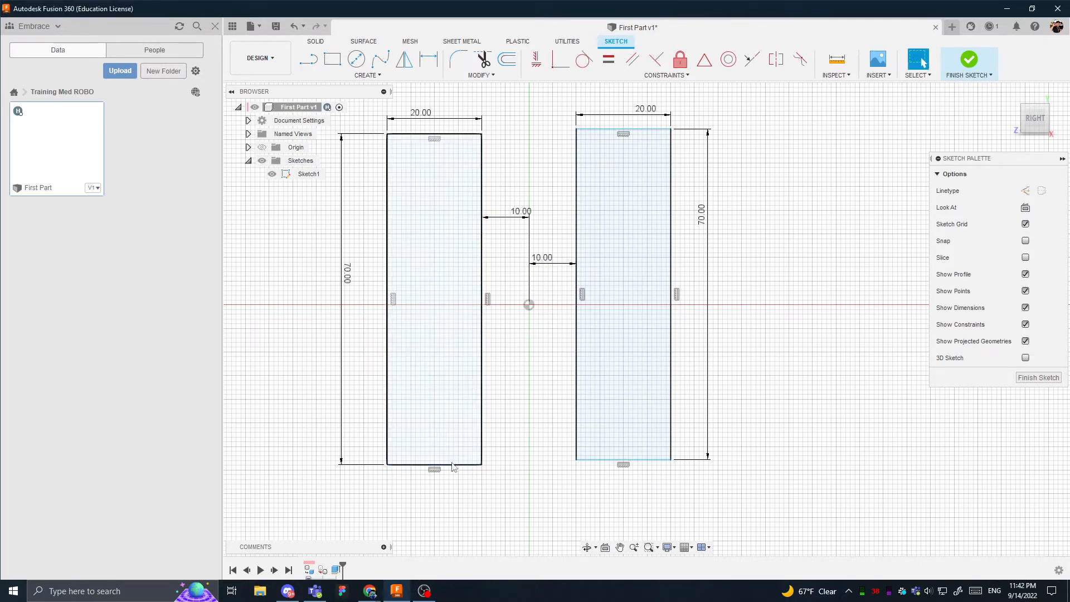
- Shift the left rectangle slightly upward and dimension its bottom edge 30 mm below the origin
mouse_move(453, 464)
mouse_down()
mouse_move(461, 382)
mouse_move(481, 344)
mouse_move(471, 455)
mouse_up()
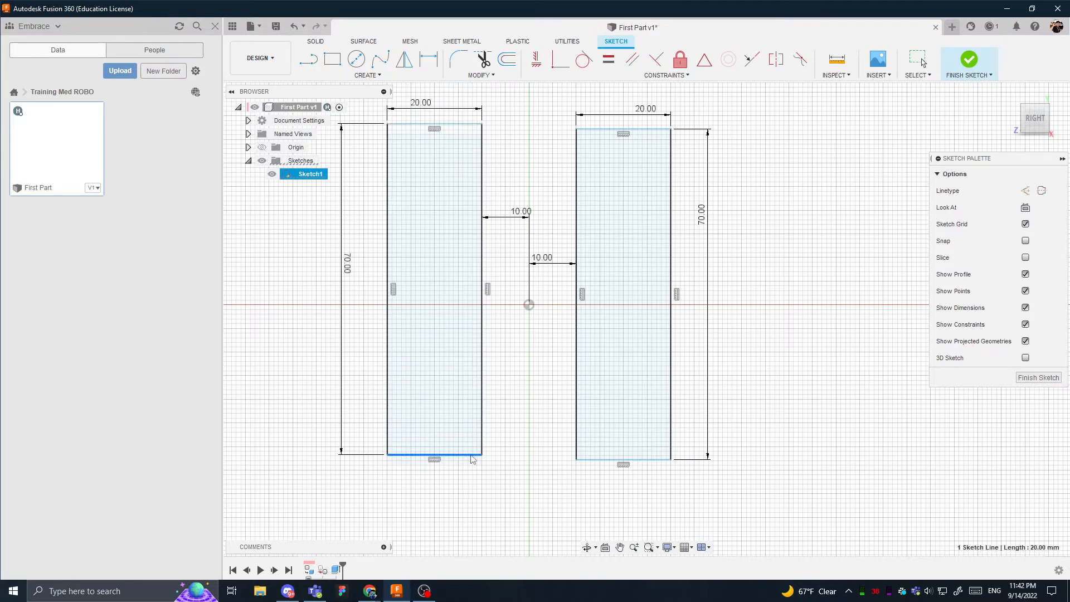
key(d)
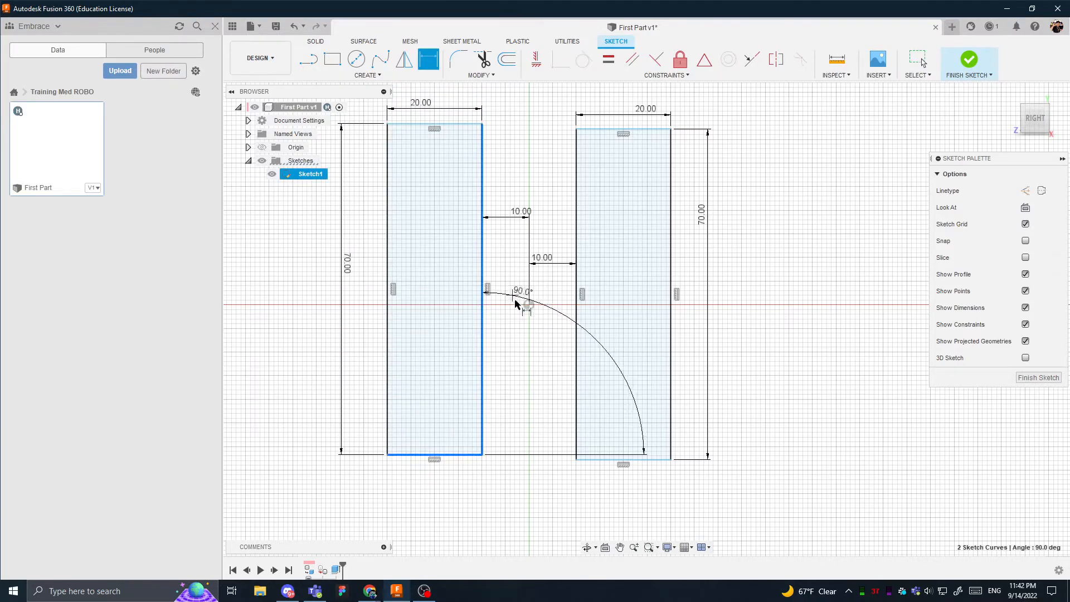
click(530, 305)
click(532, 367)
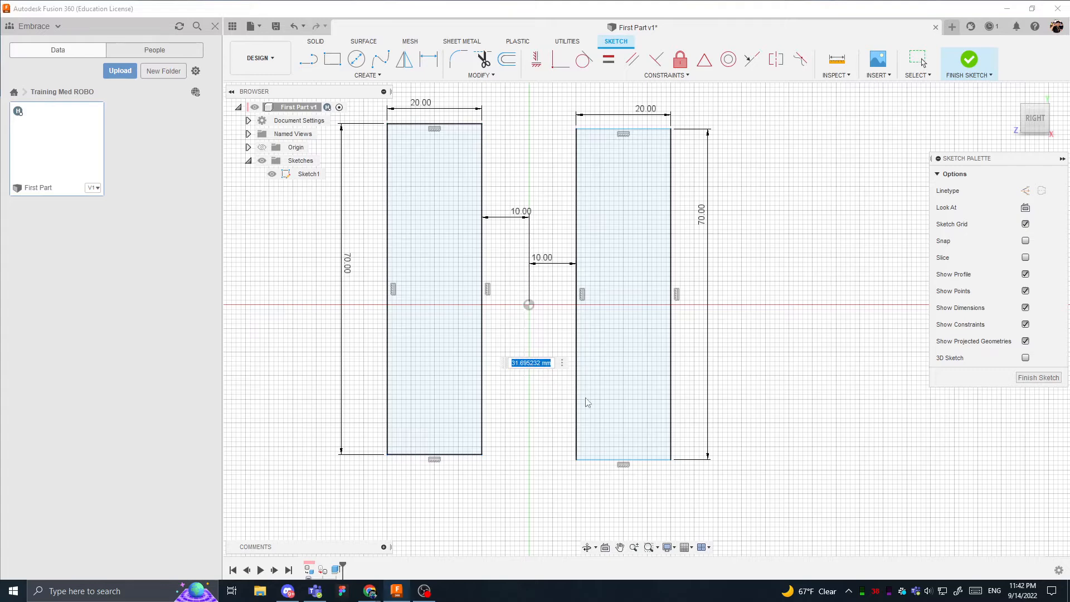
text(30)
key(Return)
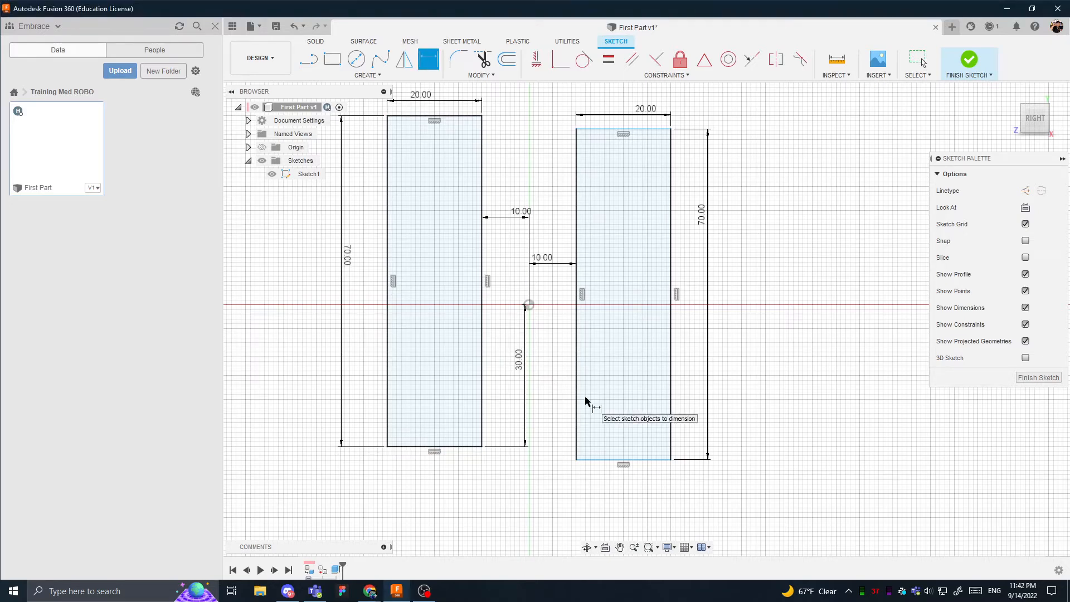
- Dimension the right rectangle's bottom edge 30 mm below the origin
click(607, 460)
click(530, 306)
click(554, 371)
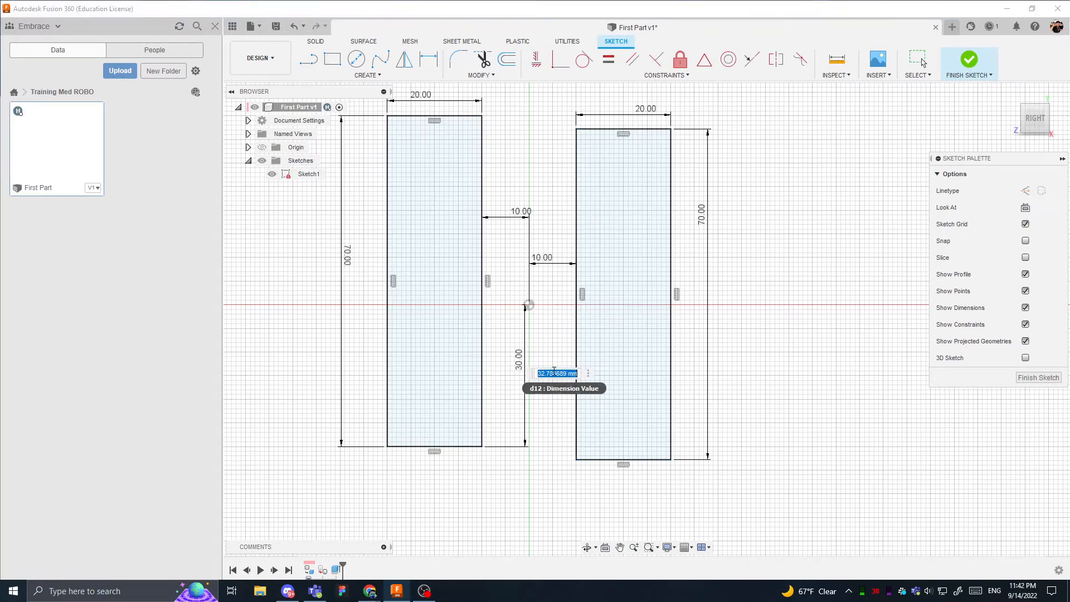
text(30)
key(Return)
scroll(534, 226, down, 2)
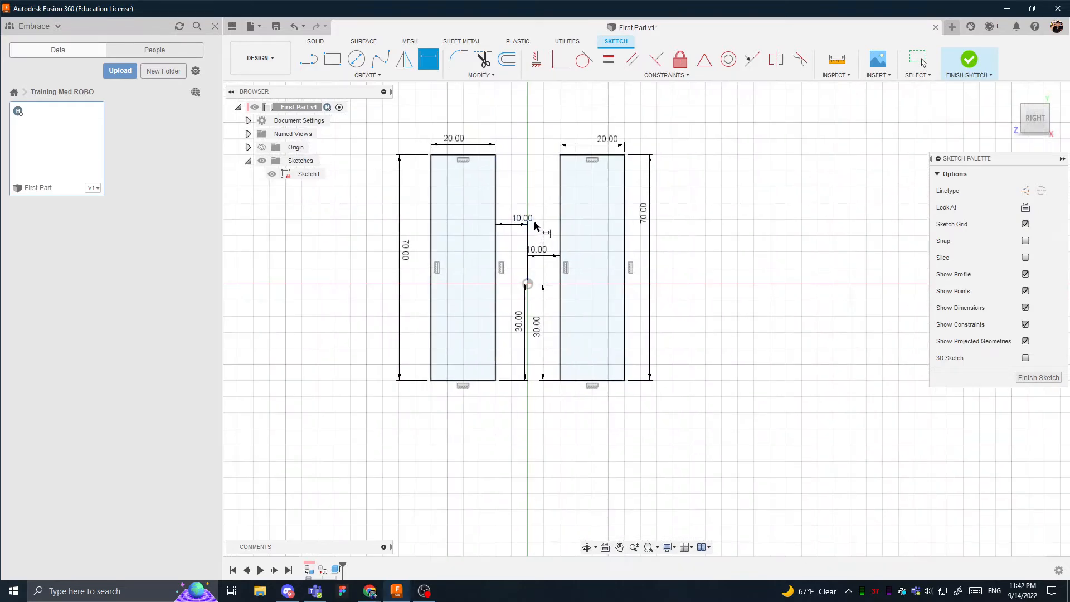
scroll(534, 226, down, 1)
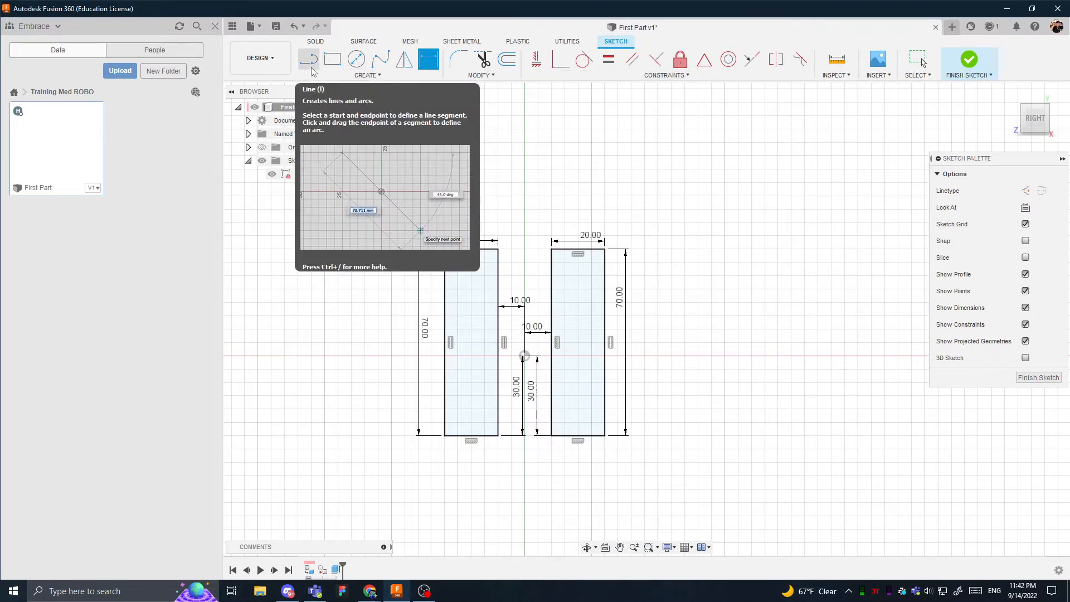
click(367, 75)
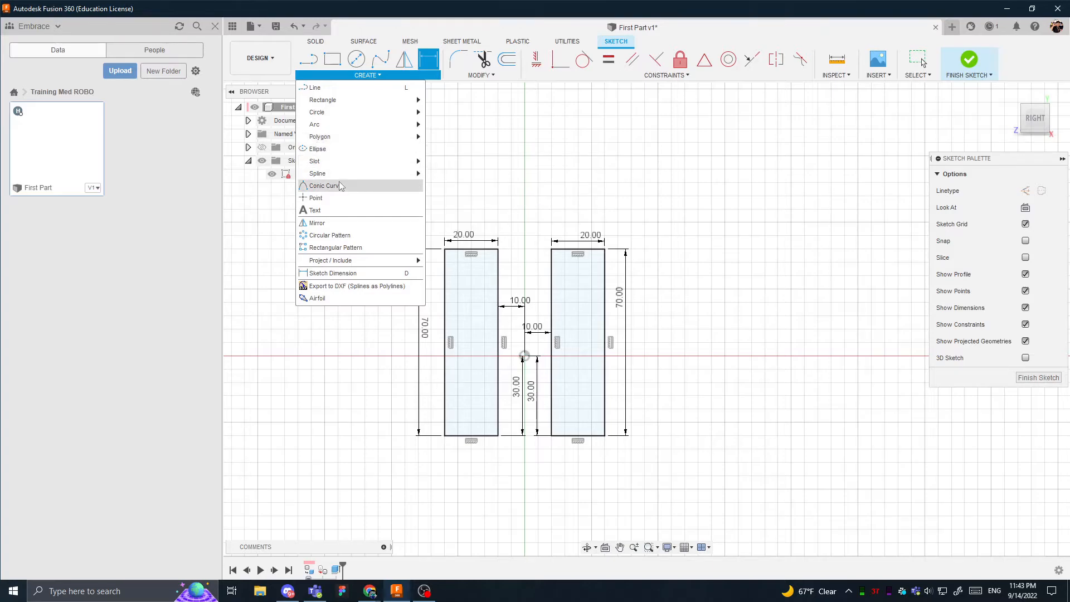
mouse_move(399, 182)
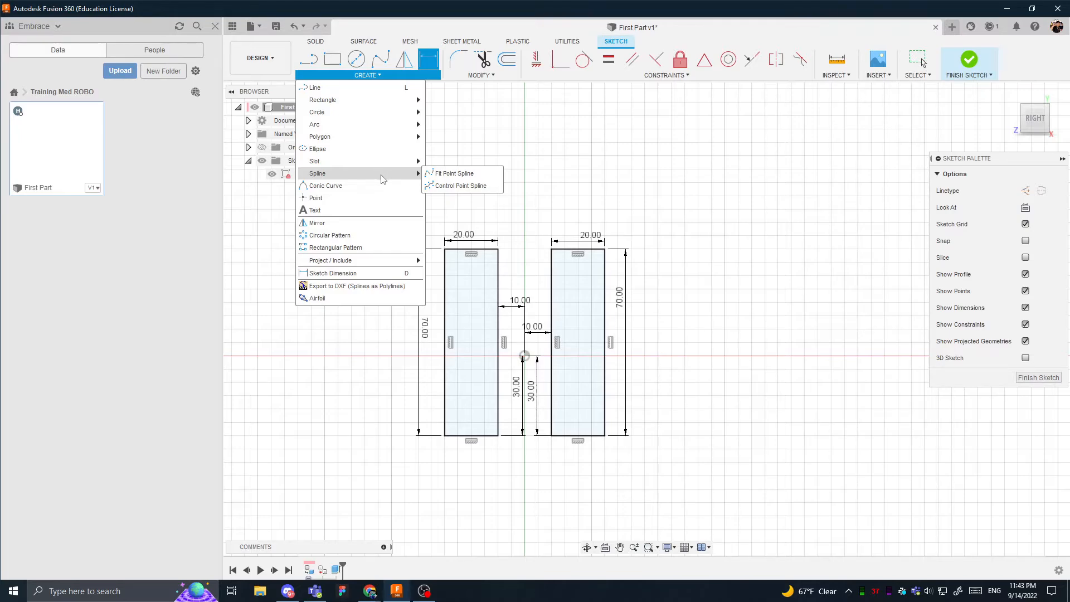
click(538, 134)
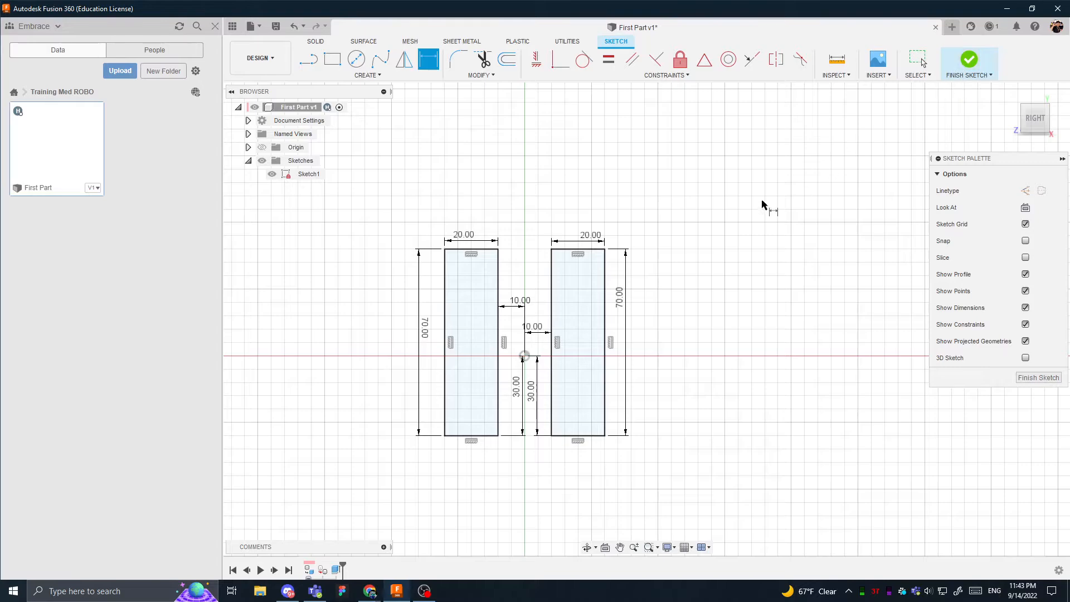
- Finish the sketch and show the top-level origin to examine how both chopstick bodies sit around it
click(976, 64)
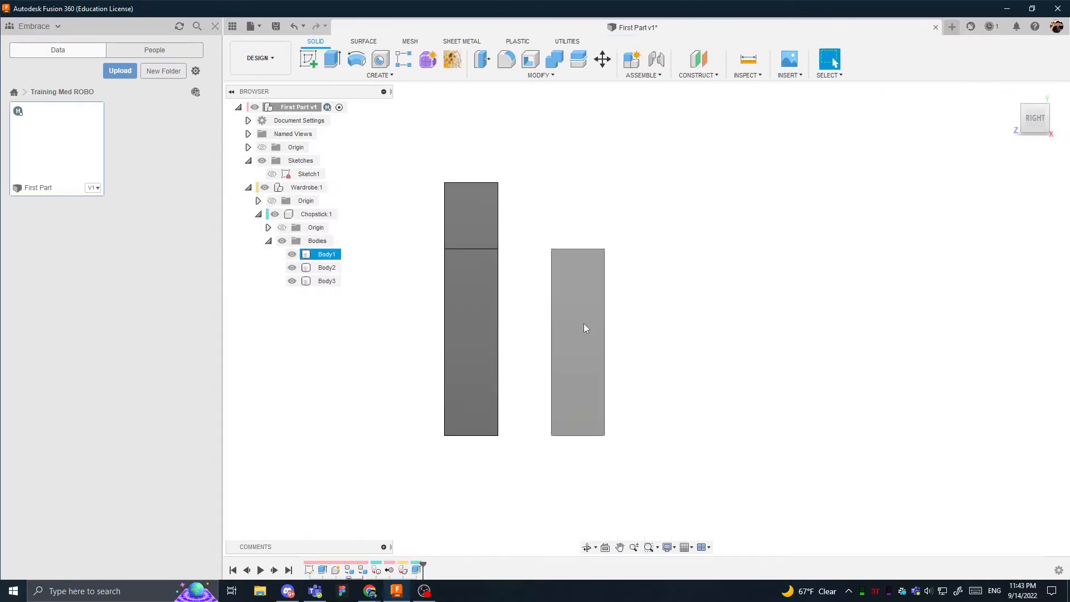
mouse_move(466, 422)
shift+middle_down()
mouse_move(519, 312)
mouse_move(512, 249)
mouse_move(506, 261)
mouse_move(515, 240)
shift+middle_up()
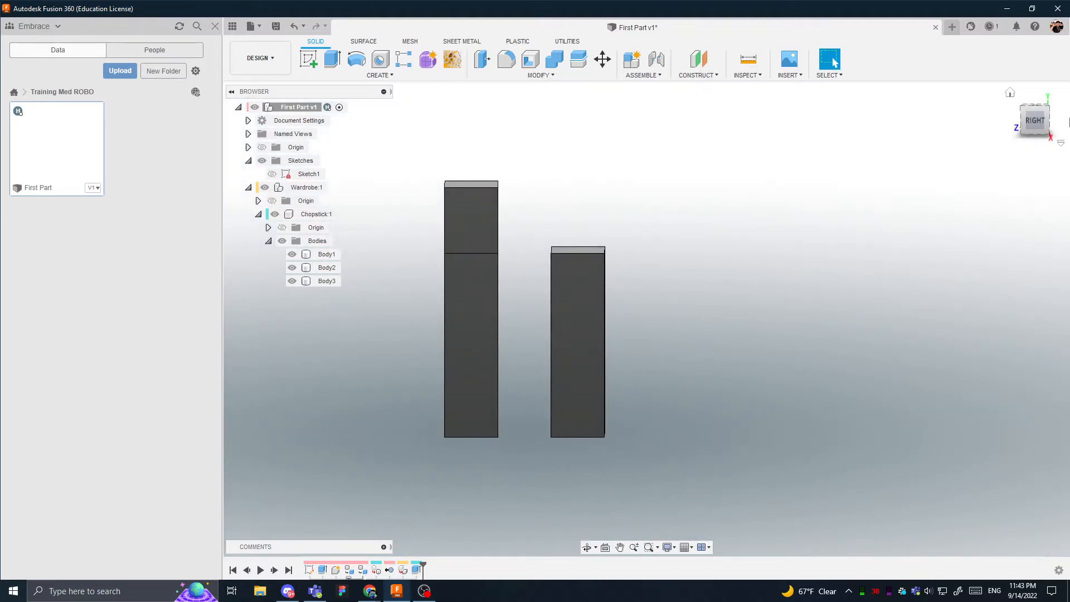
click(1037, 121)
shift+middle_drag(558, 292, 344, 198)
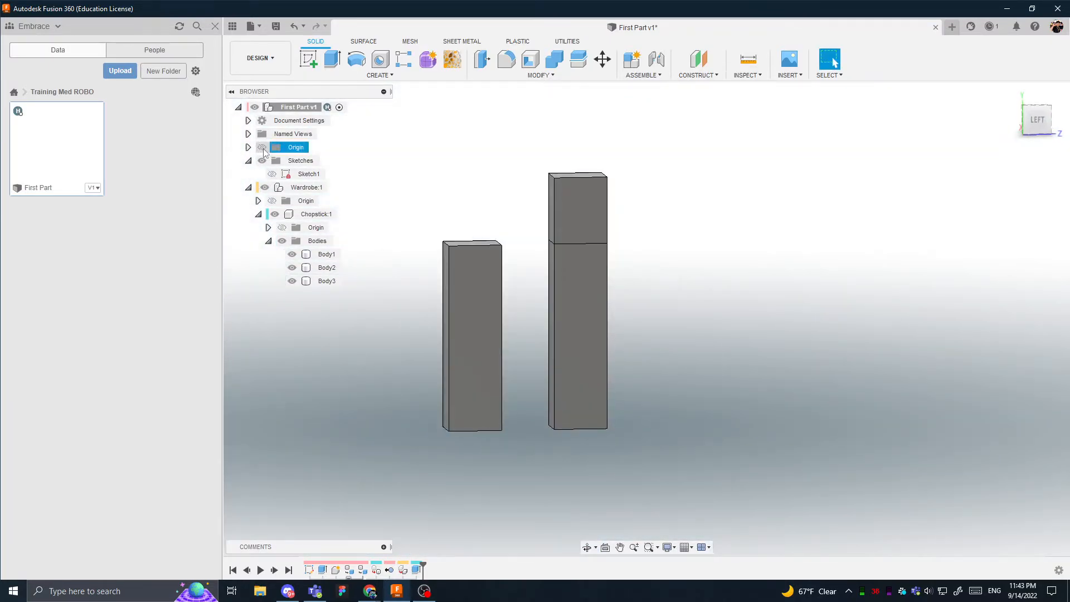
click(262, 147)
shift+middle_drag(552, 334, 517, 334)
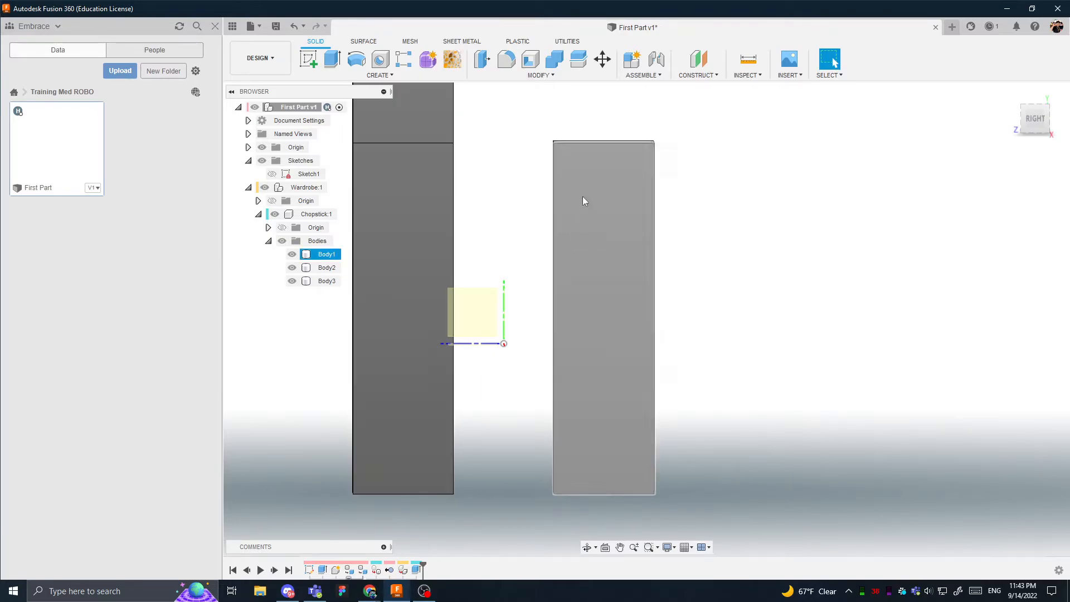
shift+middle_drag(583, 196, 483, 218)
scroll(386, 107, down, 3)
middle_drag(385, 107, 438, 261)
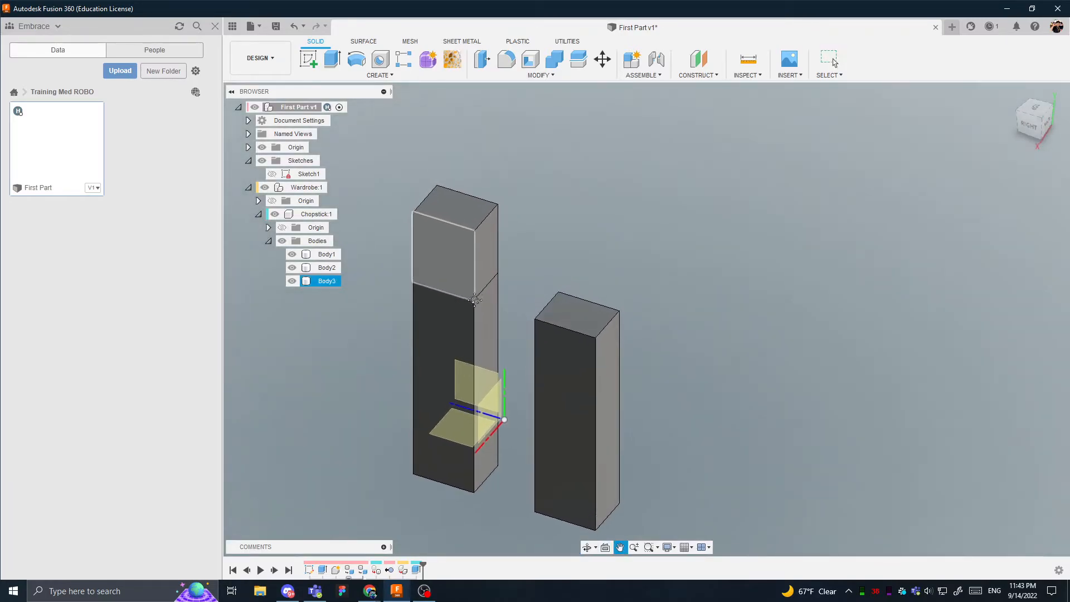
- Review the settings of the last Extrude feature on the taller chopstick body and accept them
double_click(418, 570)
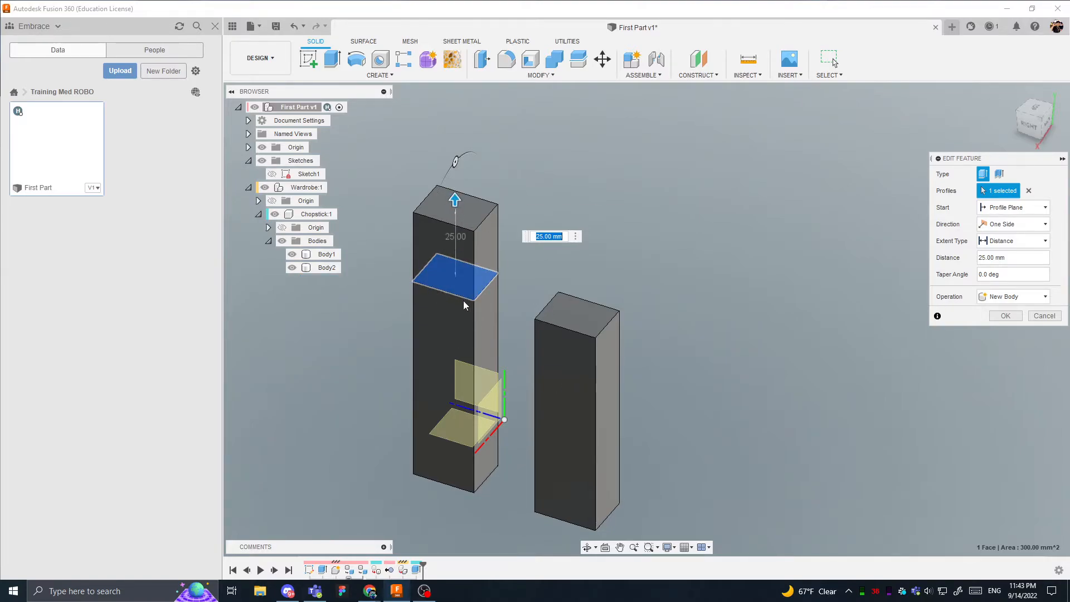
key(Return)
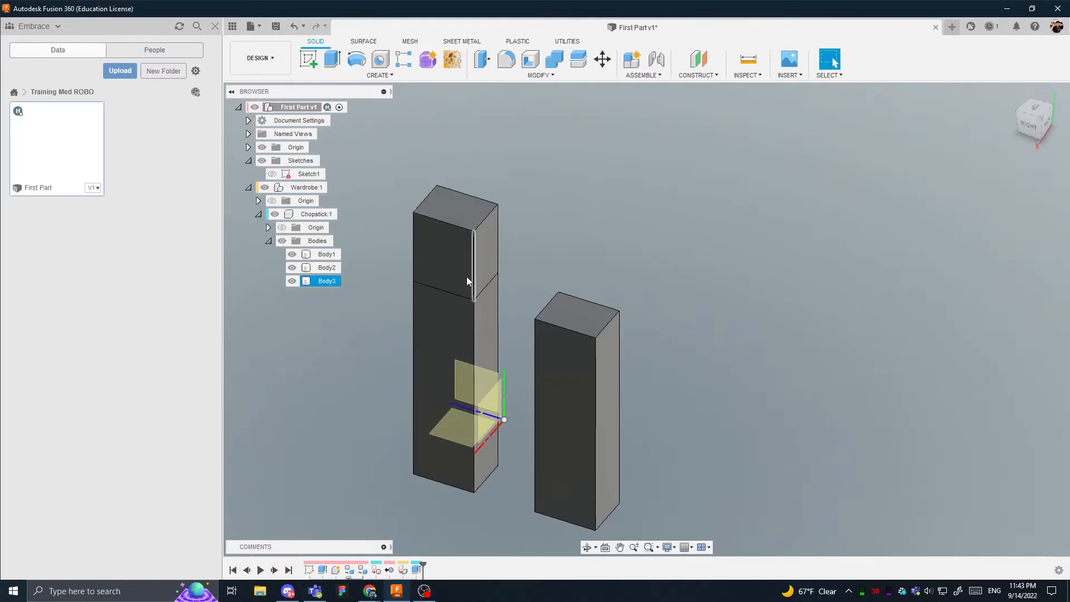
mouse_move(502, 288)
shift+middle_down()
mouse_move(568, 258)
mouse_move(504, 278)
shift+middle_up()
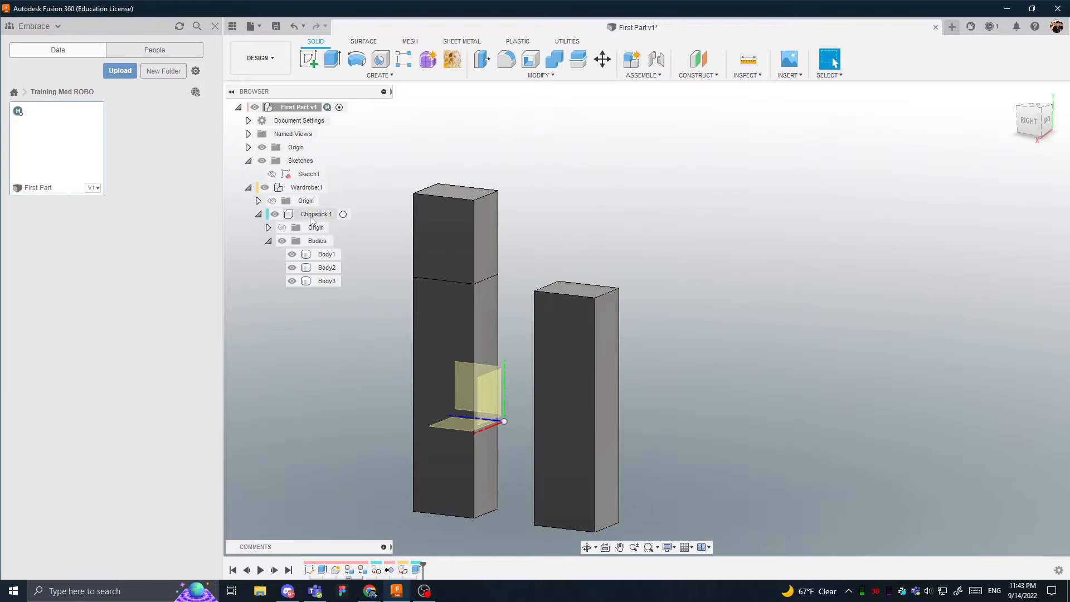
- Activate the Chopstick component
click(343, 214)
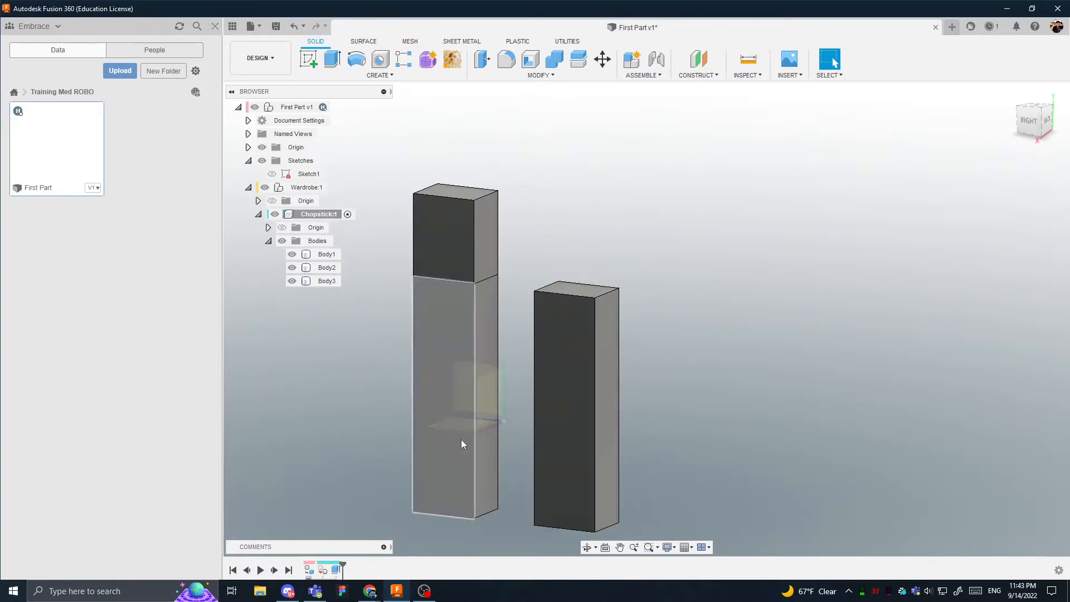
click(433, 435)
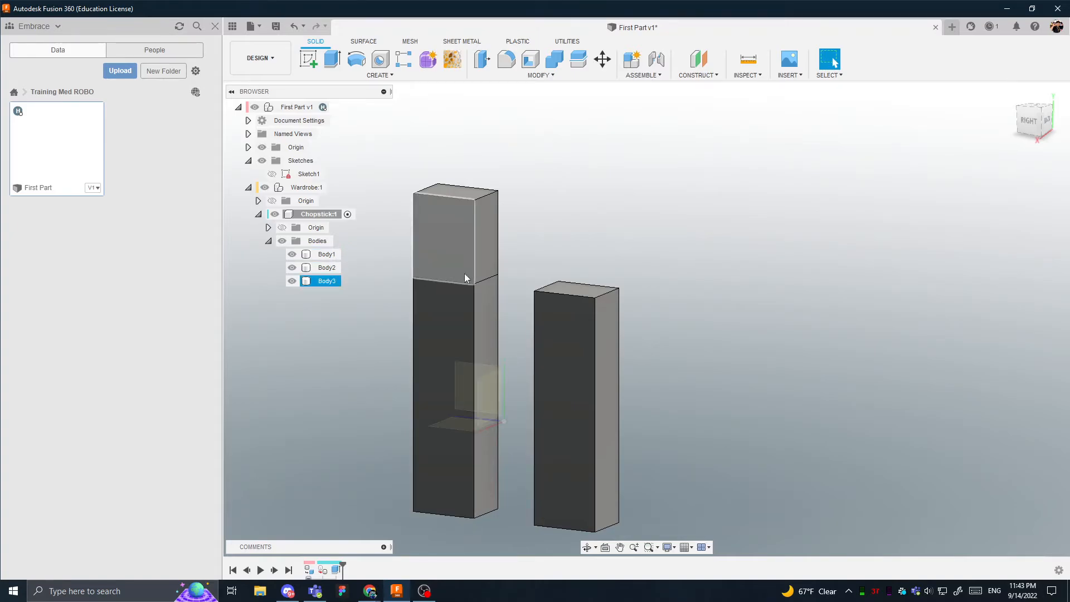
click(400, 77)
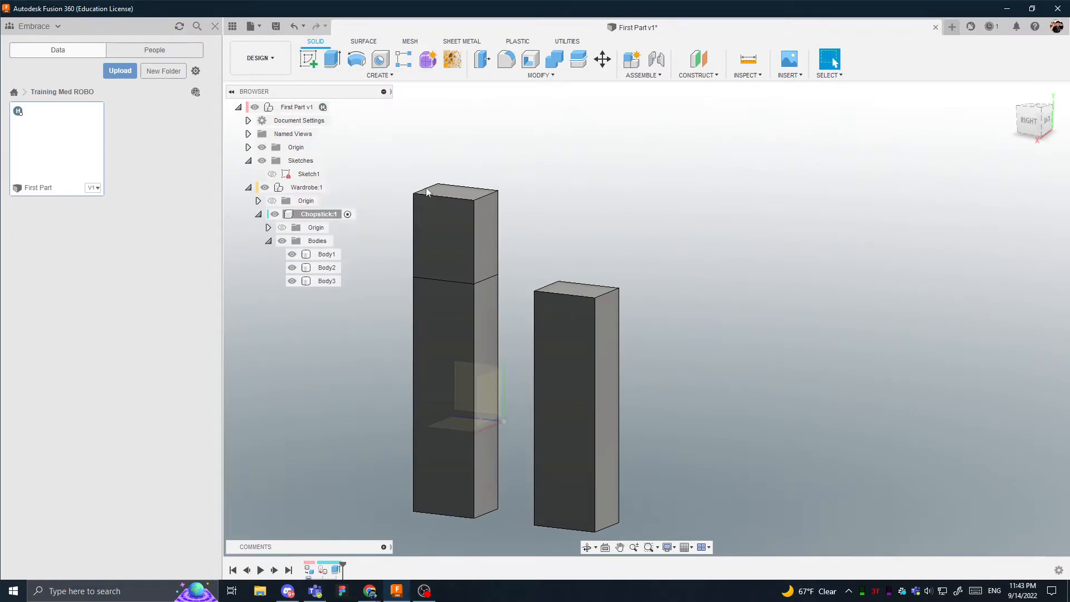
click(504, 77)
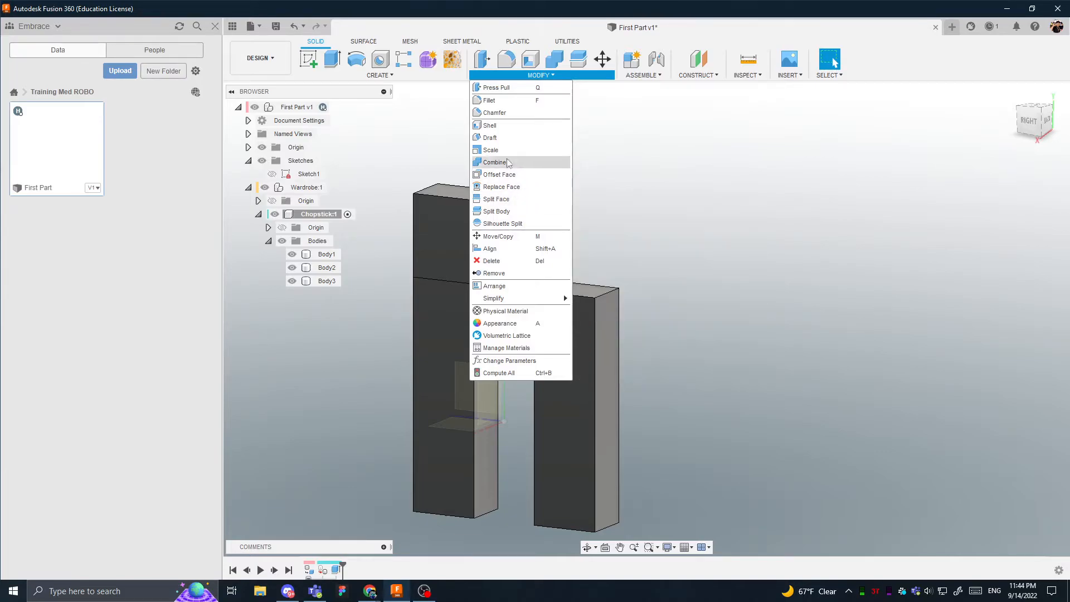
click(508, 101)
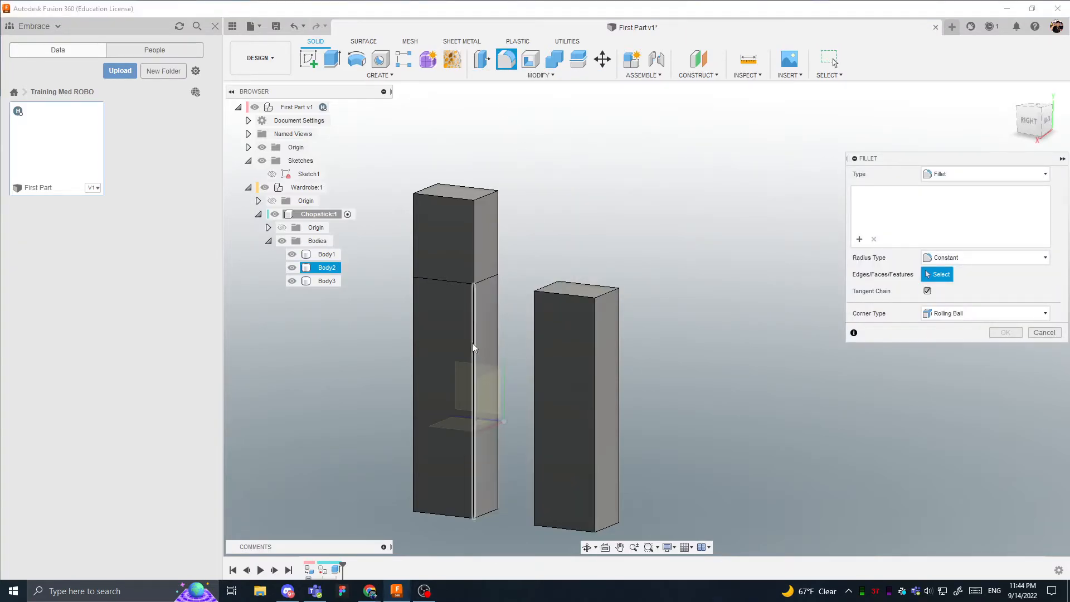
key(Escape)
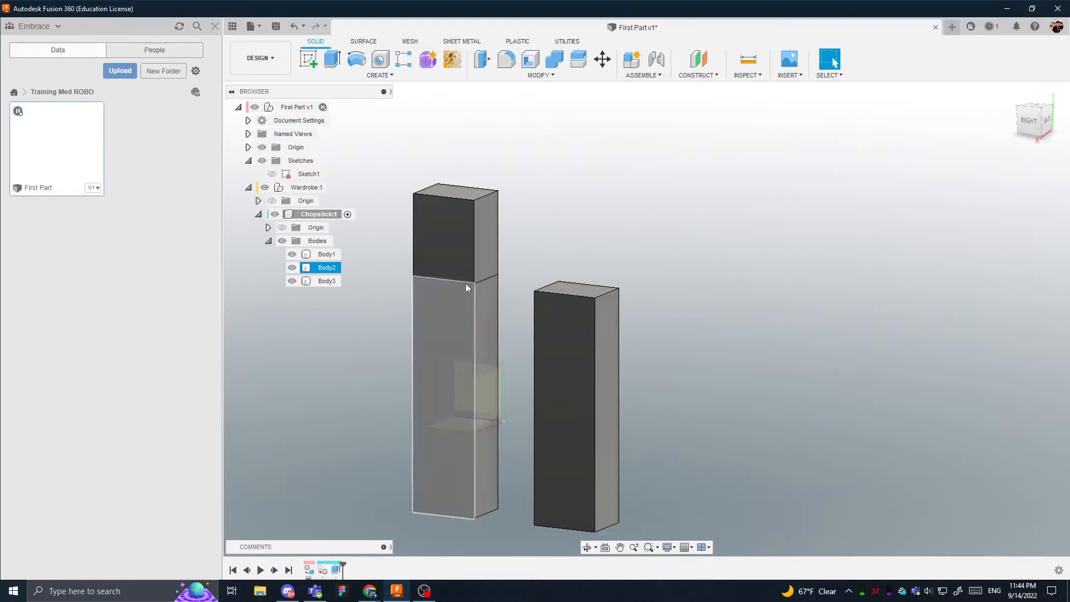
click(494, 266)
- Examine the bottom and side faces of the two chopstick columns, ending in the straight right view
shift+middle_drag(464, 370, 456, 223)
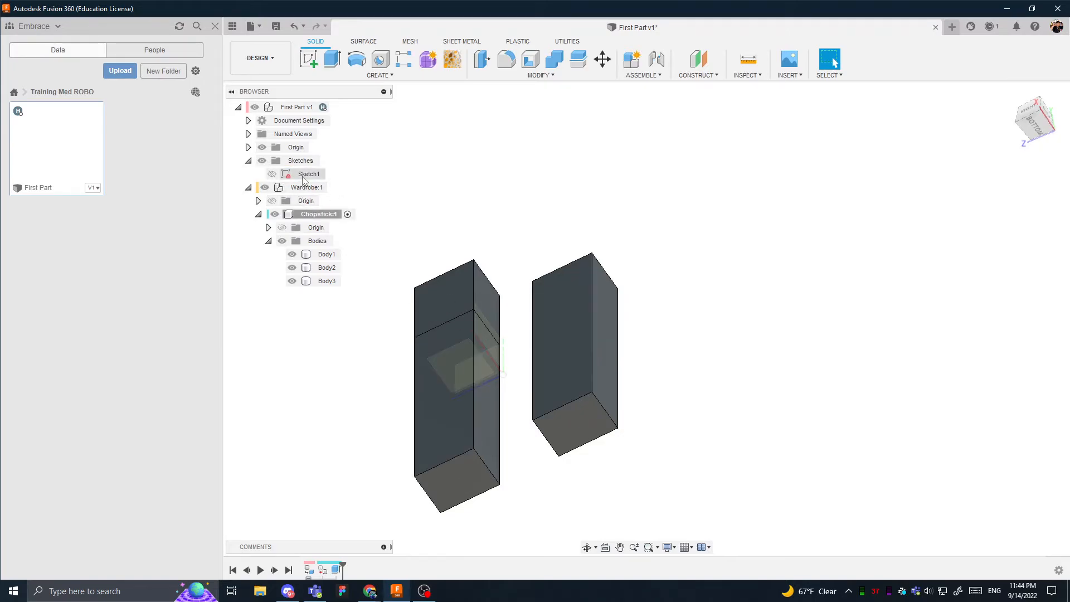
click(467, 482)
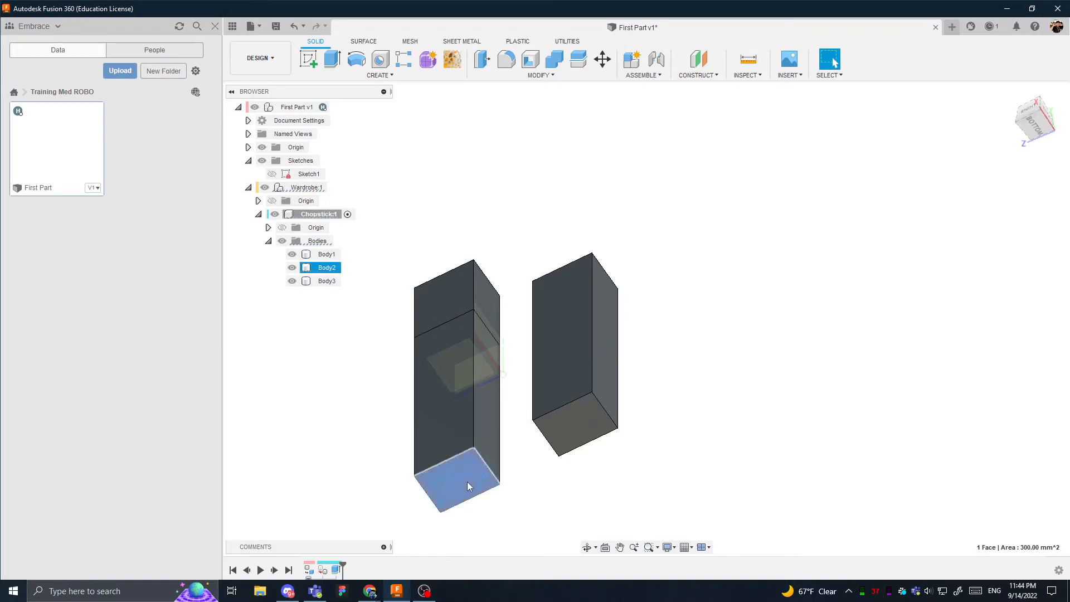
shift+middle_drag(584, 422, 574, 447)
click(568, 441)
click(575, 463)
click(582, 411)
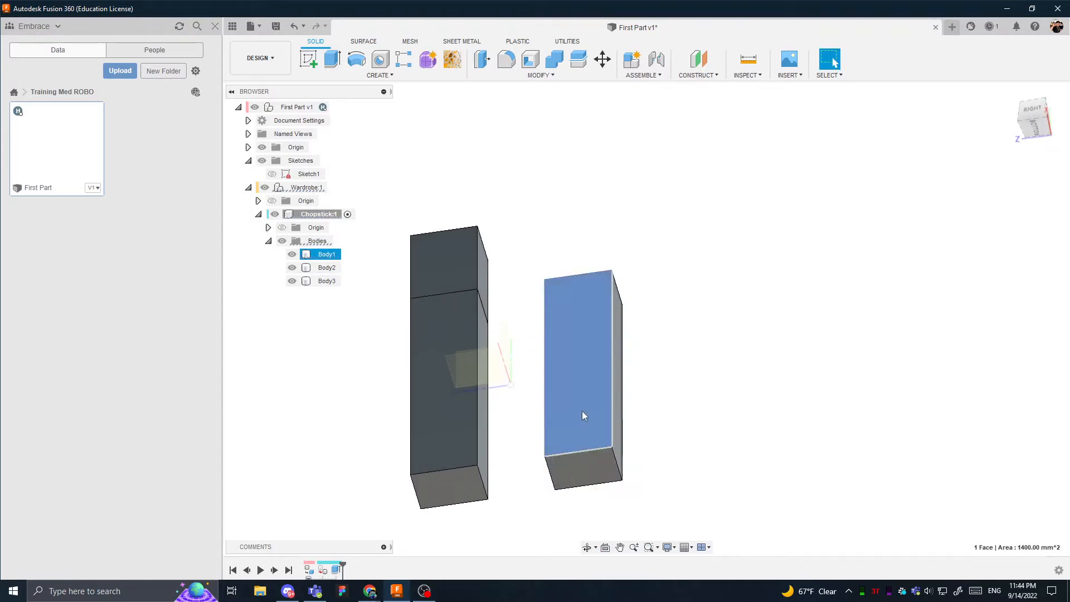
click(618, 405)
shift+middle_drag(620, 410, 576, 430)
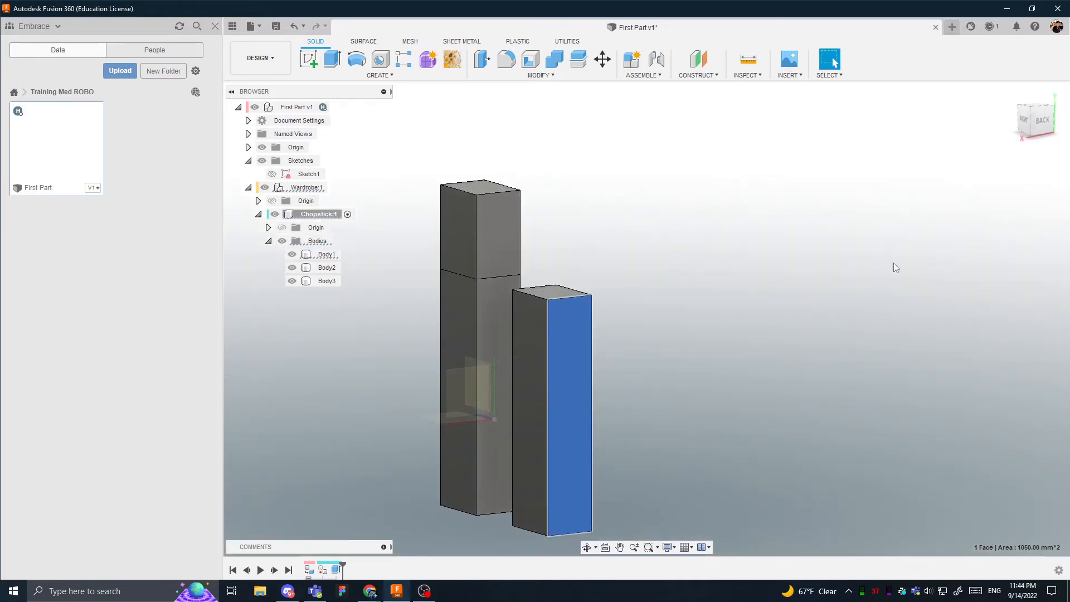
shift+middle_drag(894, 264, 1064, 147)
click(1041, 129)
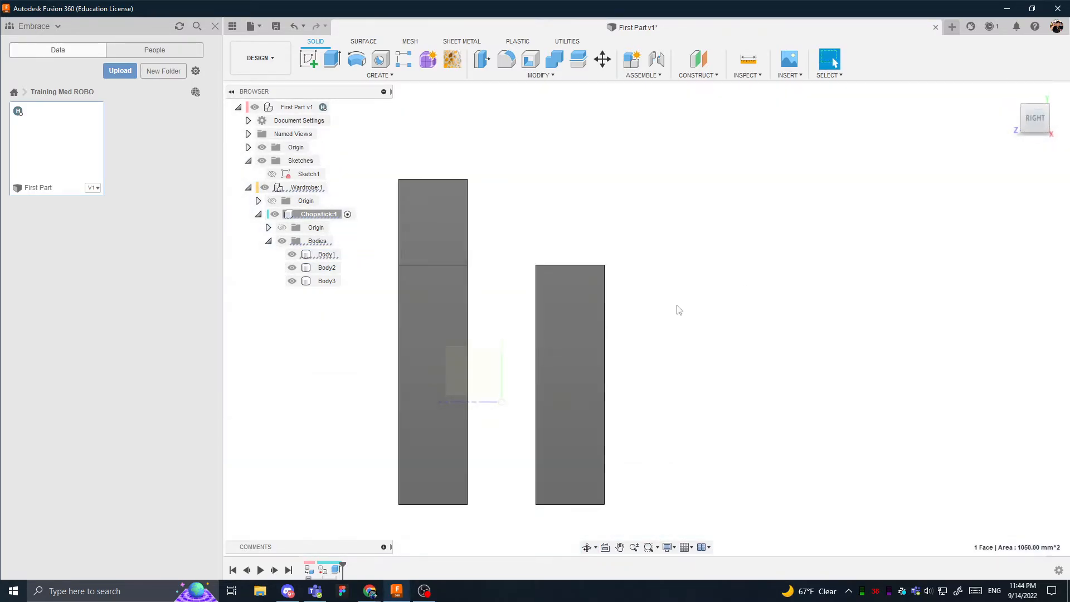
- Examine the chopstick bodies and their position around the origin from the front, left and underside
shift+middle_drag(678, 309, 765, 327)
click(1046, 119)
click(581, 384)
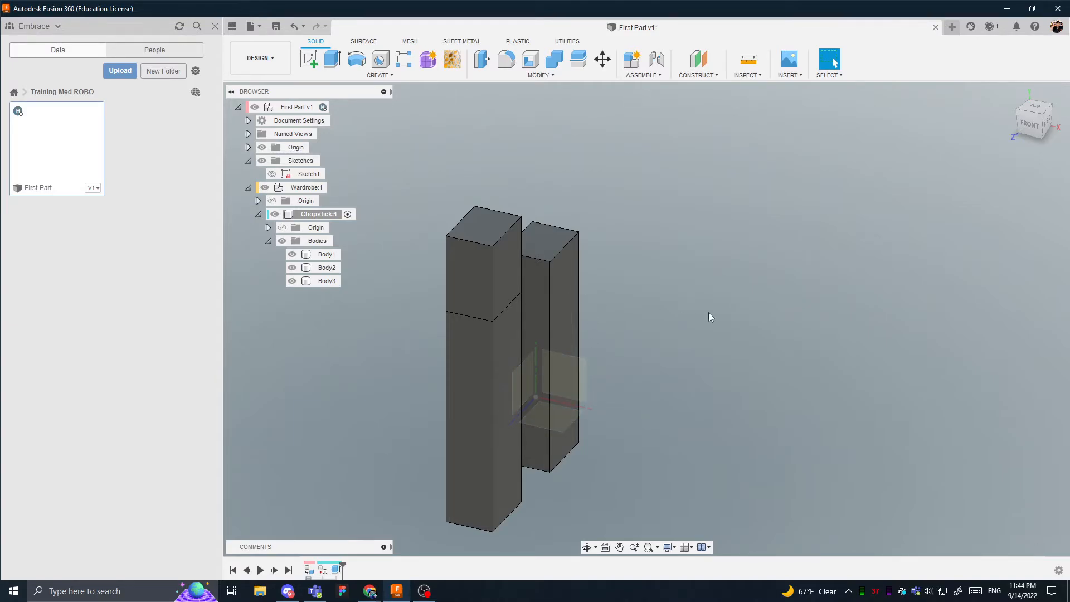
click(1025, 127)
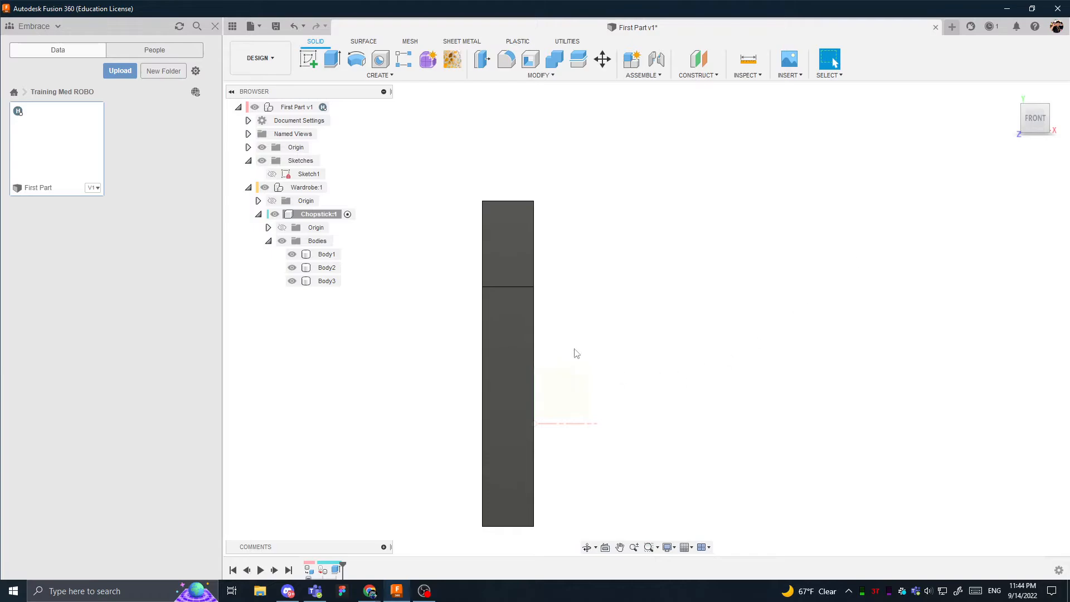
click(539, 372)
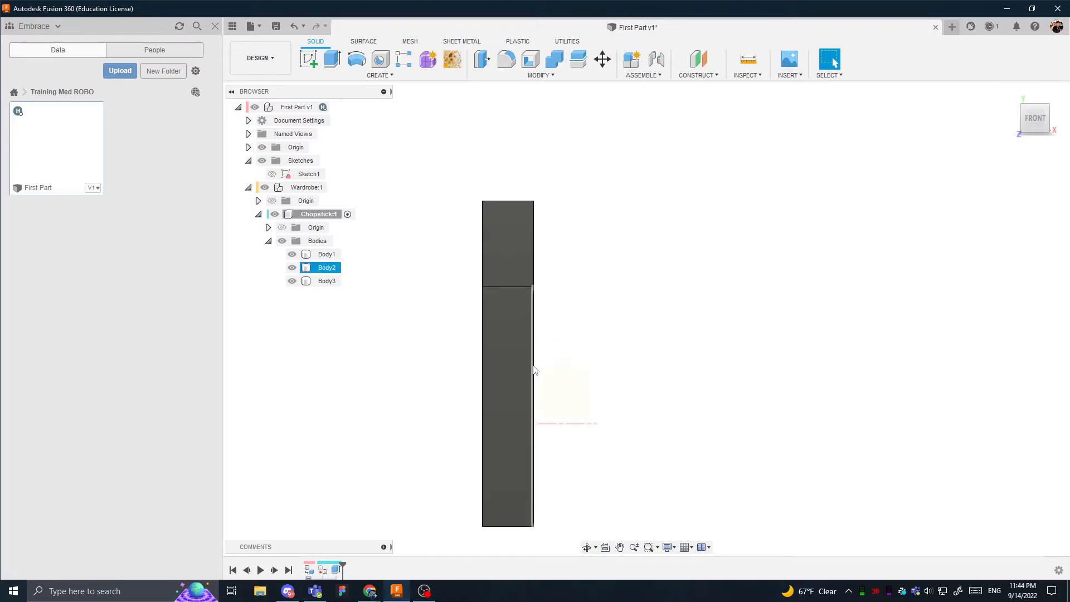
shift+middle_drag(507, 326, 593, 316)
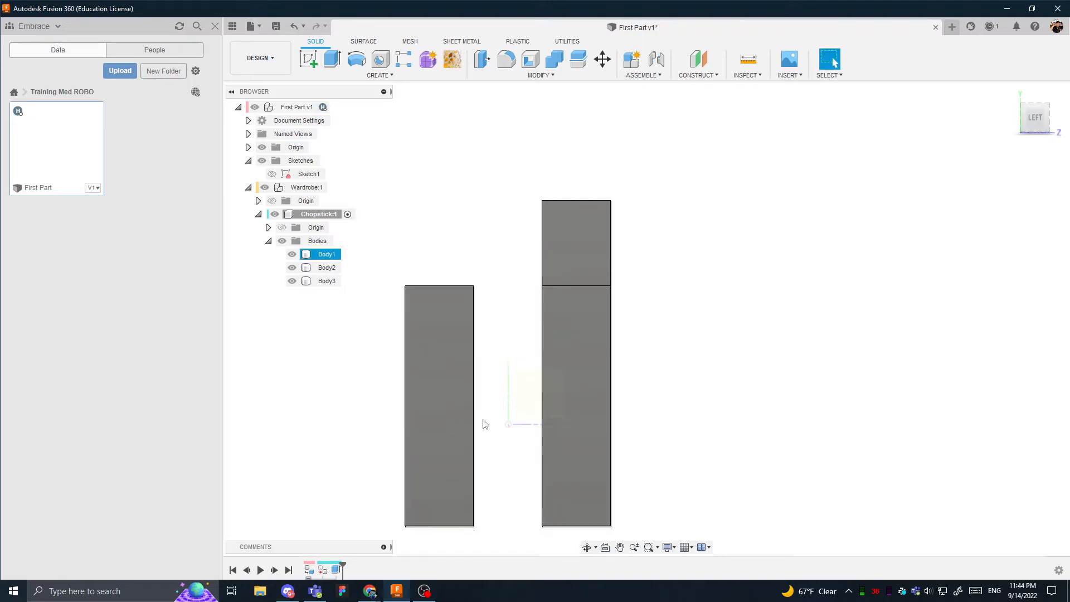
shift+middle_drag(500, 283, 581, 375)
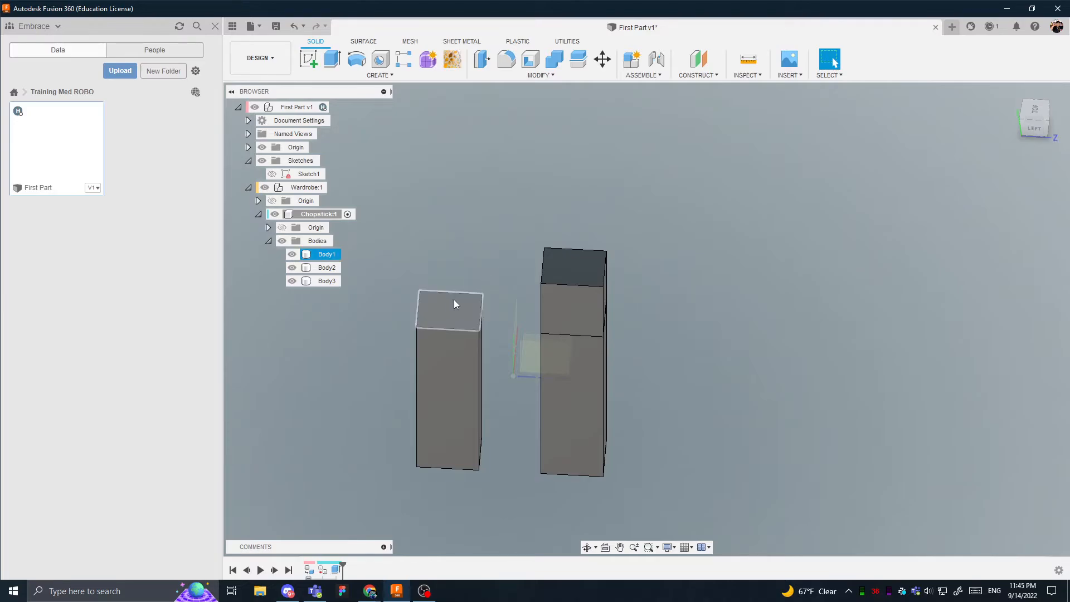
shift+middle_drag(495, 381, 373, 267)
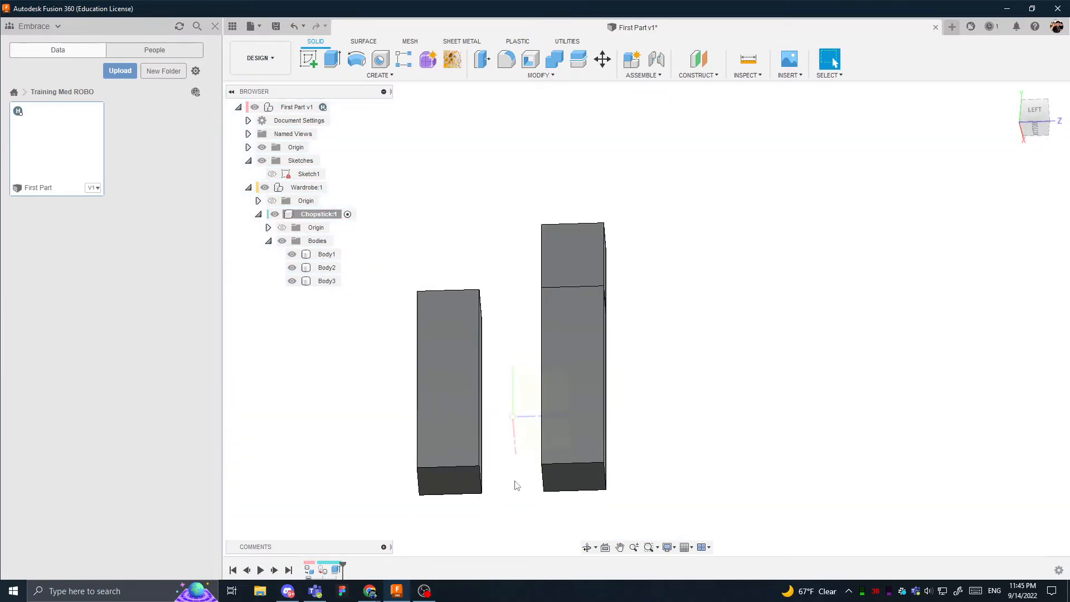
shift+middle_drag(514, 484, 509, 396)
- Create a new sketch on the bottom face of the shorter chopstick body
click(446, 360)
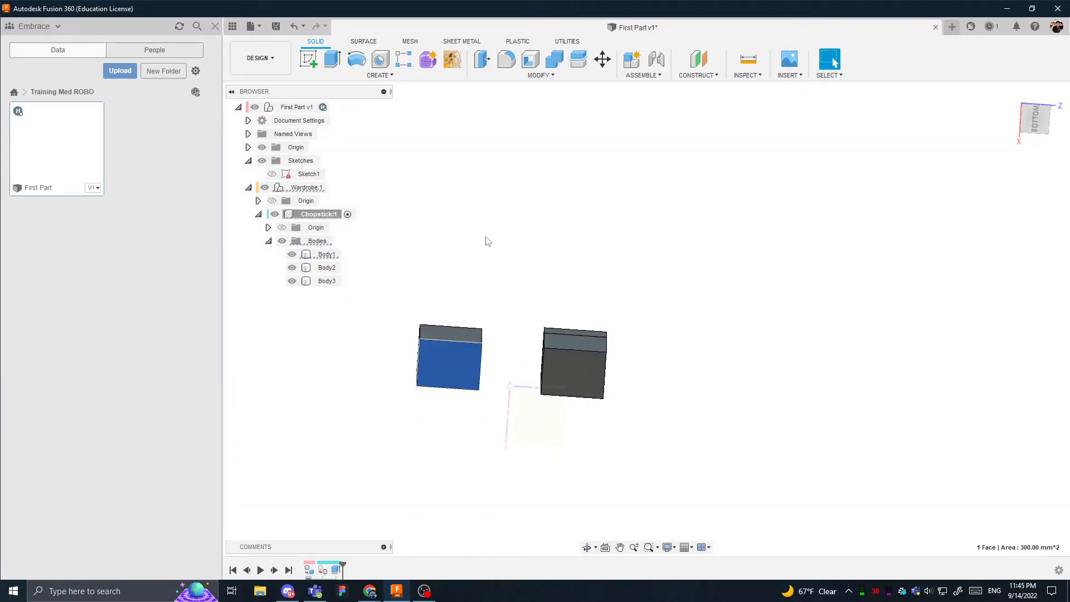
click(308, 58)
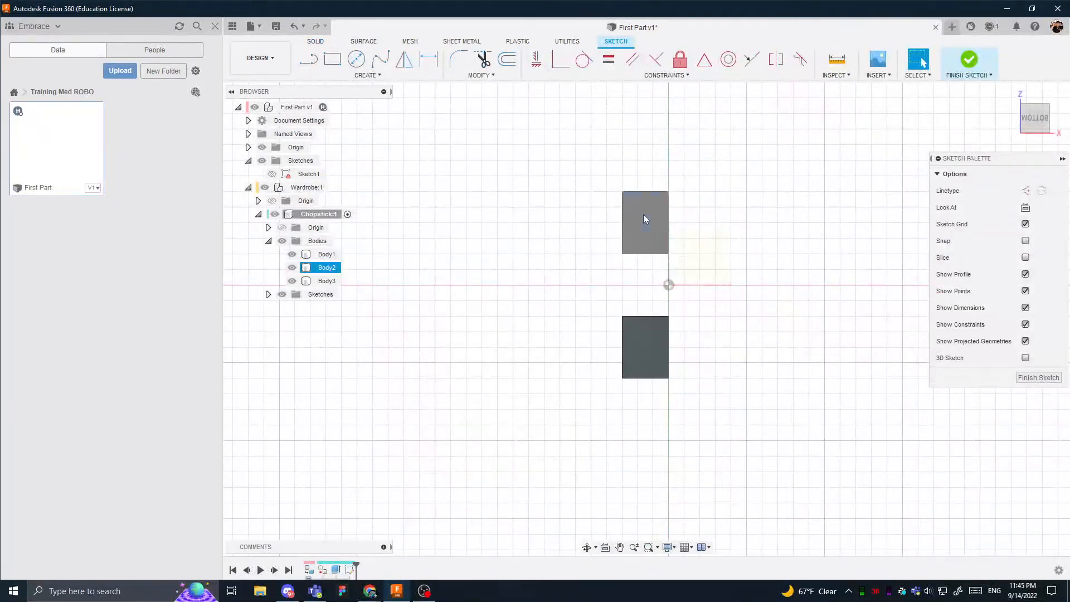
scroll(715, 331, up, 2)
- Check which corner points of the two bottom faces can be selected in the active sketch
click(652, 313)
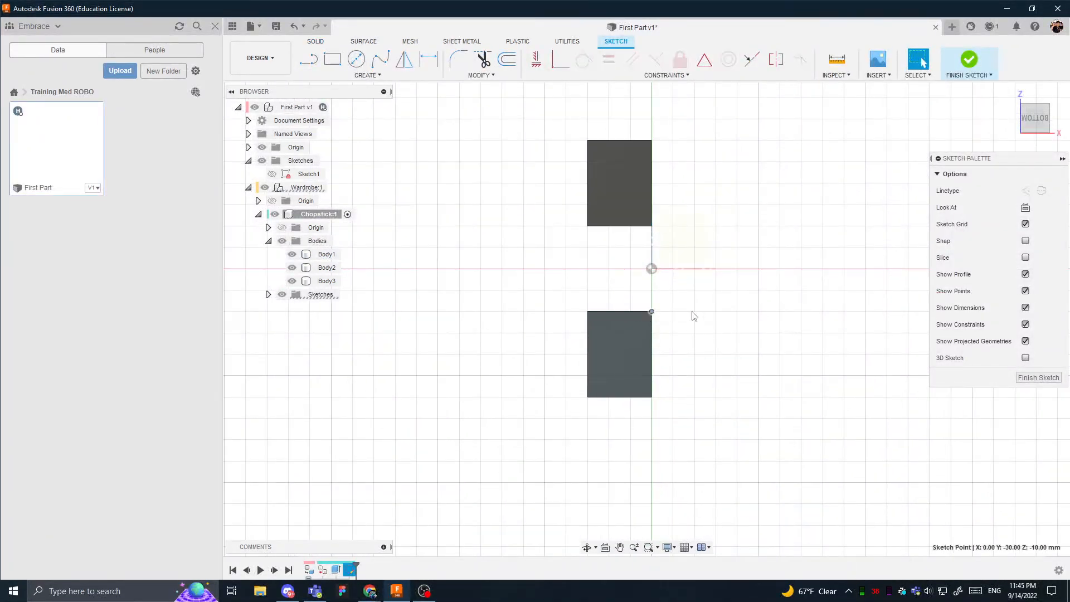
click(588, 397)
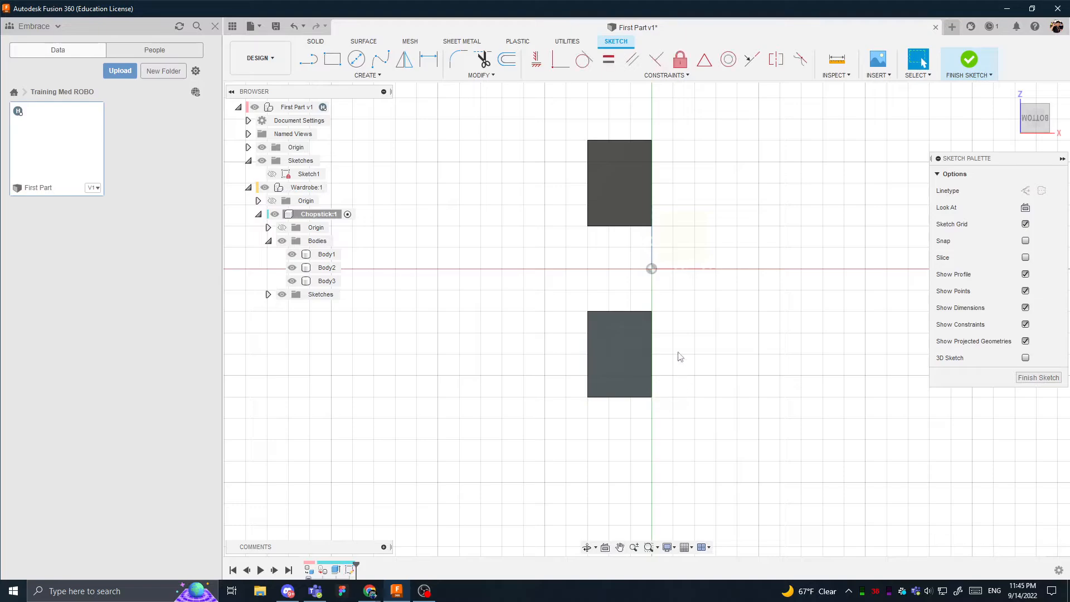
click(625, 186)
click(652, 226)
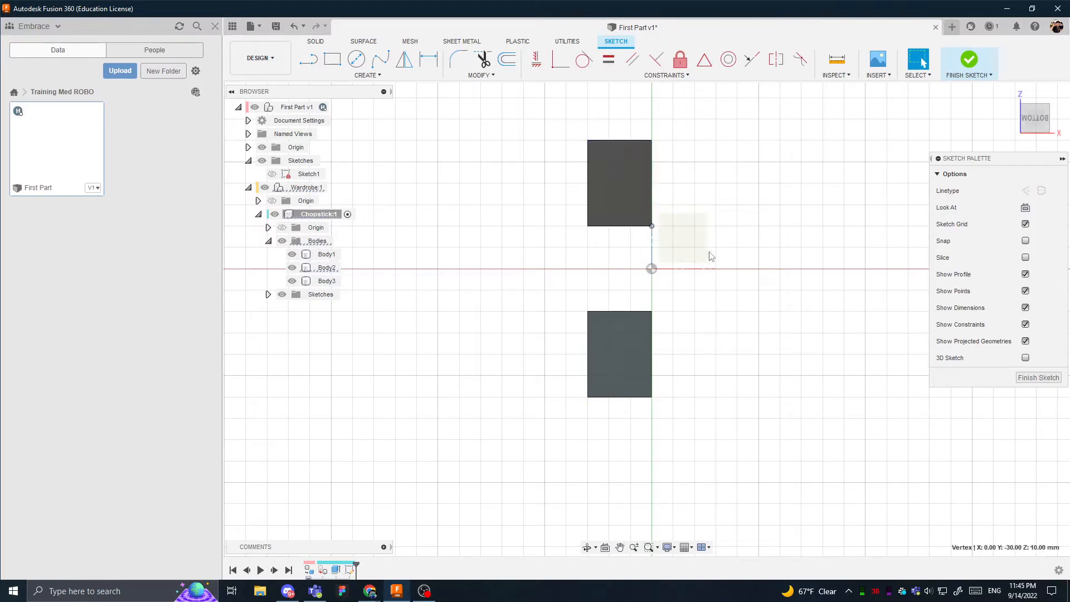
click(736, 173)
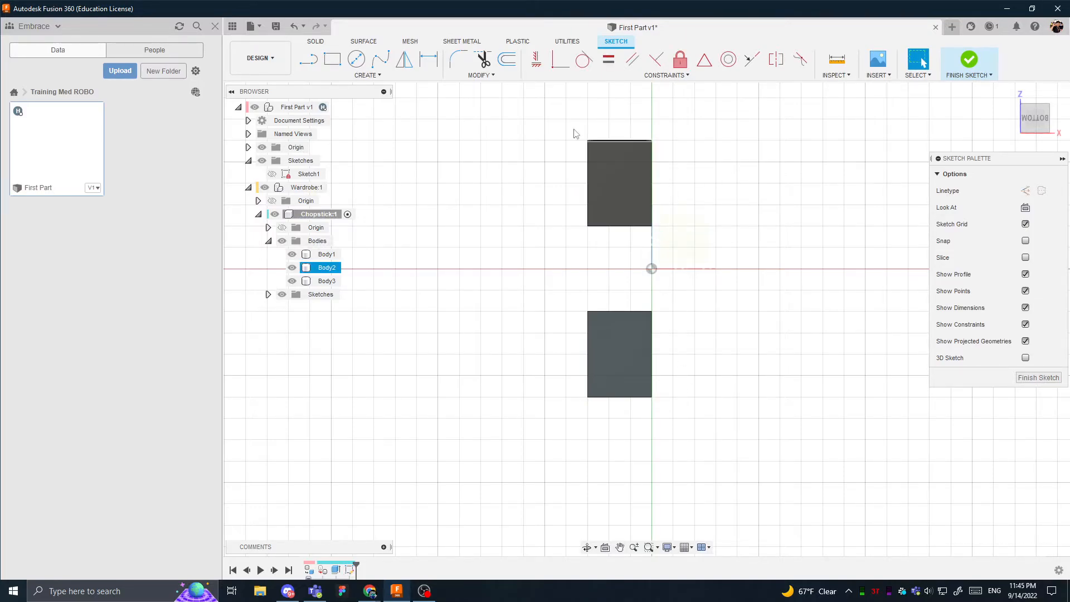
click(480, 74)
click(490, 78)
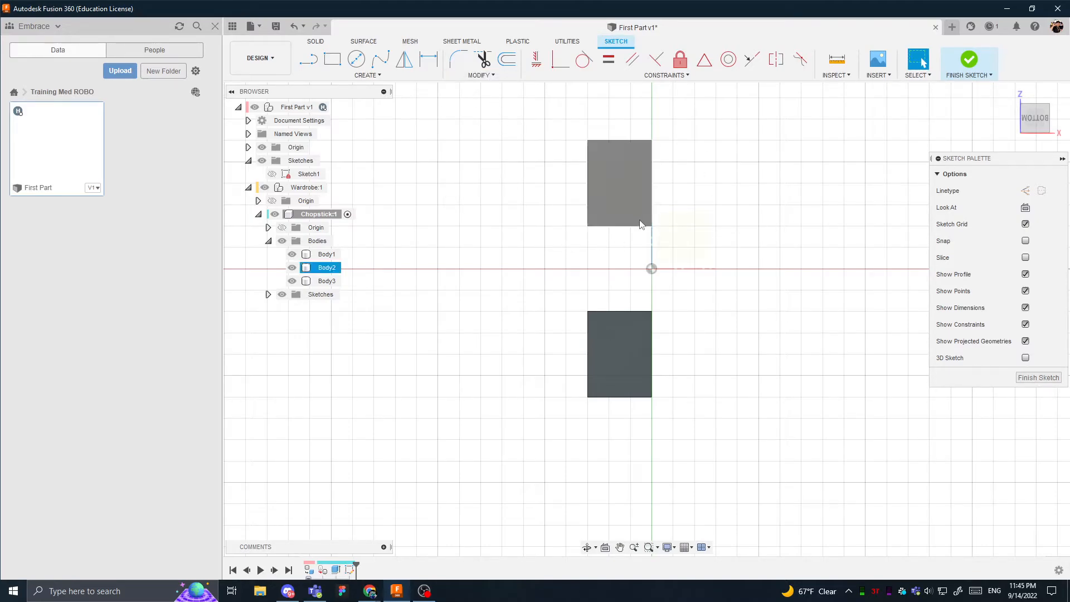
- Inspect the taller body's bottom face in 3D, then realign the sketch to the bottom view with Z pointing up
shift+middle_drag(649, 195, 612, 384)
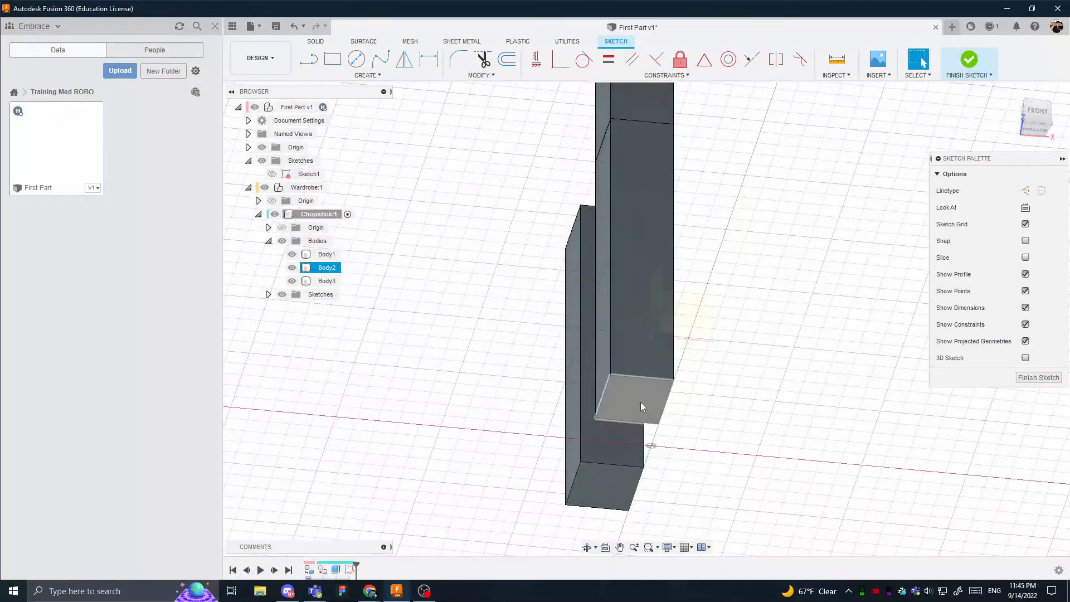
click(1037, 133)
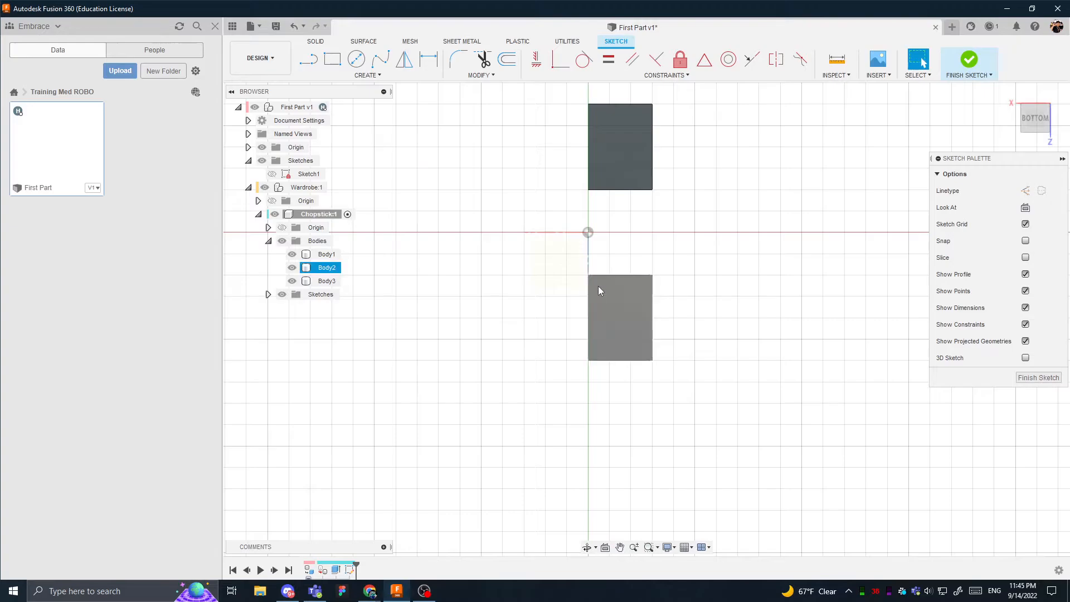
click(1052, 96)
click(1051, 95)
middle_drag(676, 333, 598, 239)
scroll(598, 240, down, 1)
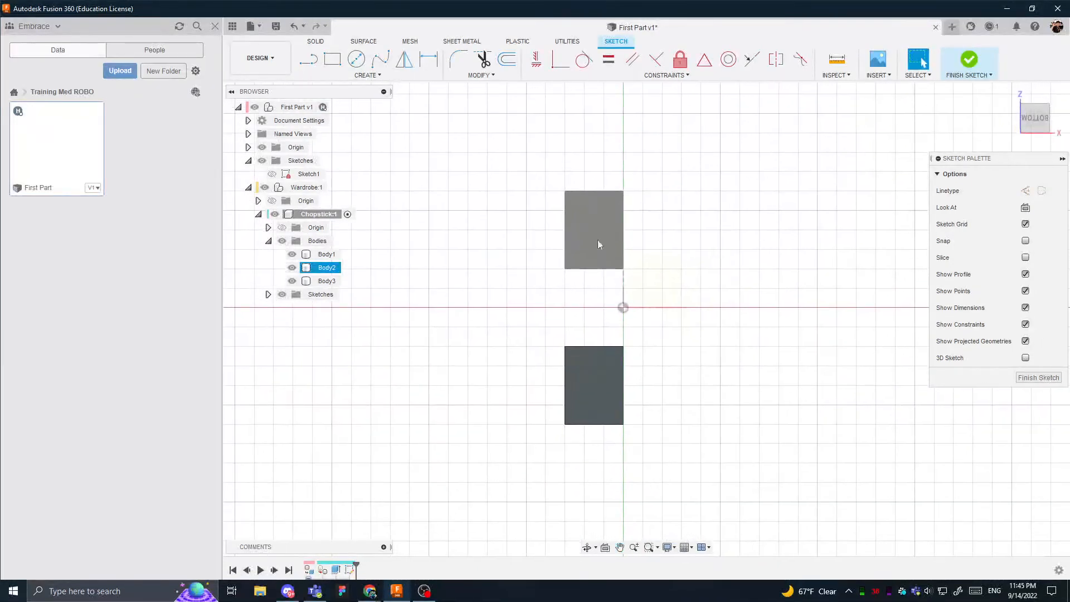
- Start projecting geometry into the sketch with Body2's bottom face selected, and clear that selection
click(619, 229)
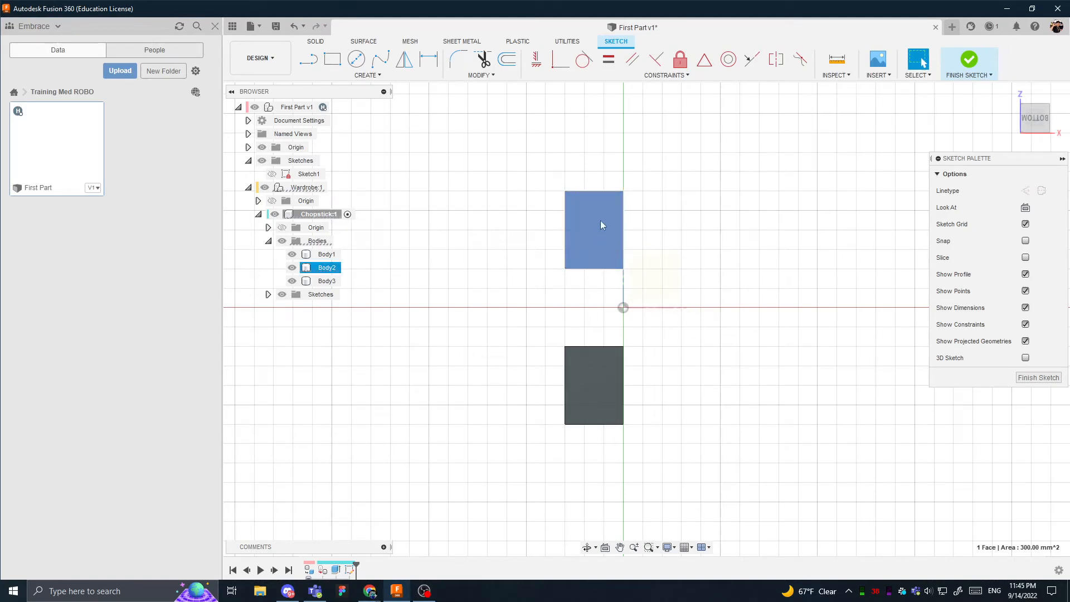
click(628, 204)
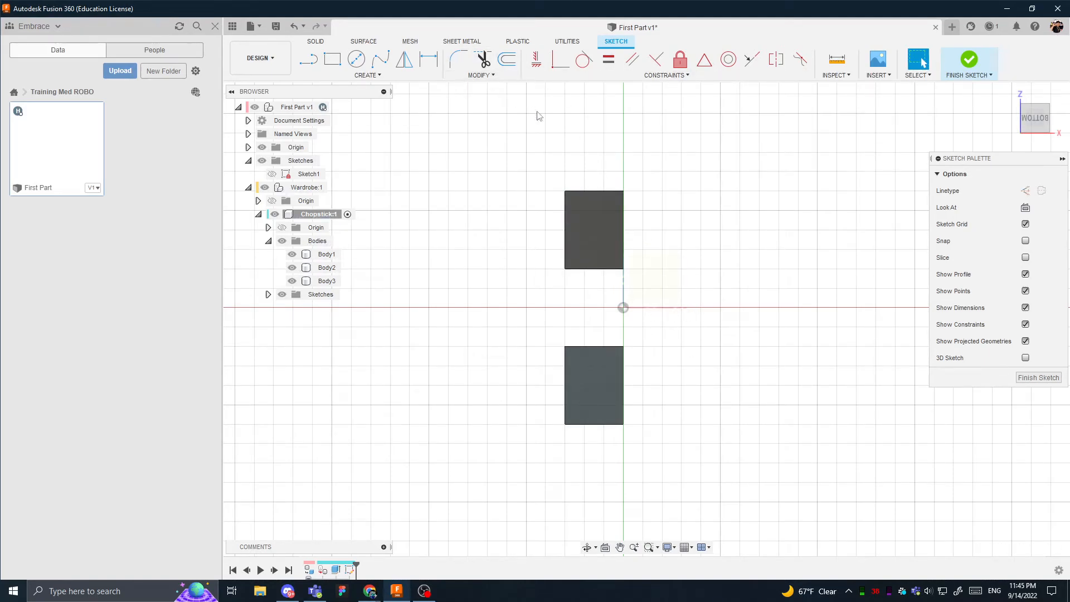
click(480, 75)
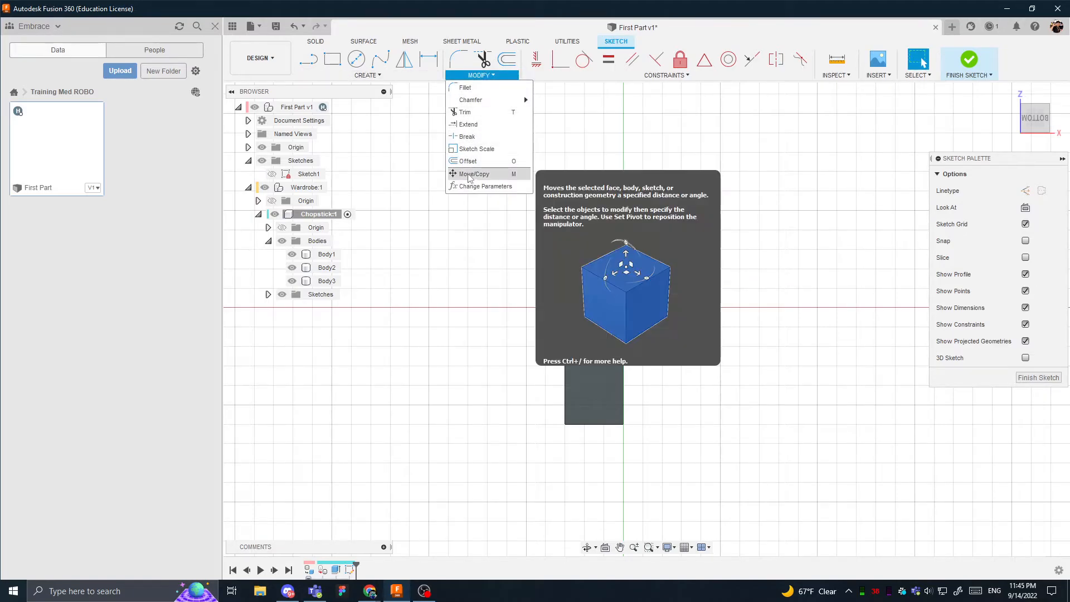
click(370, 75)
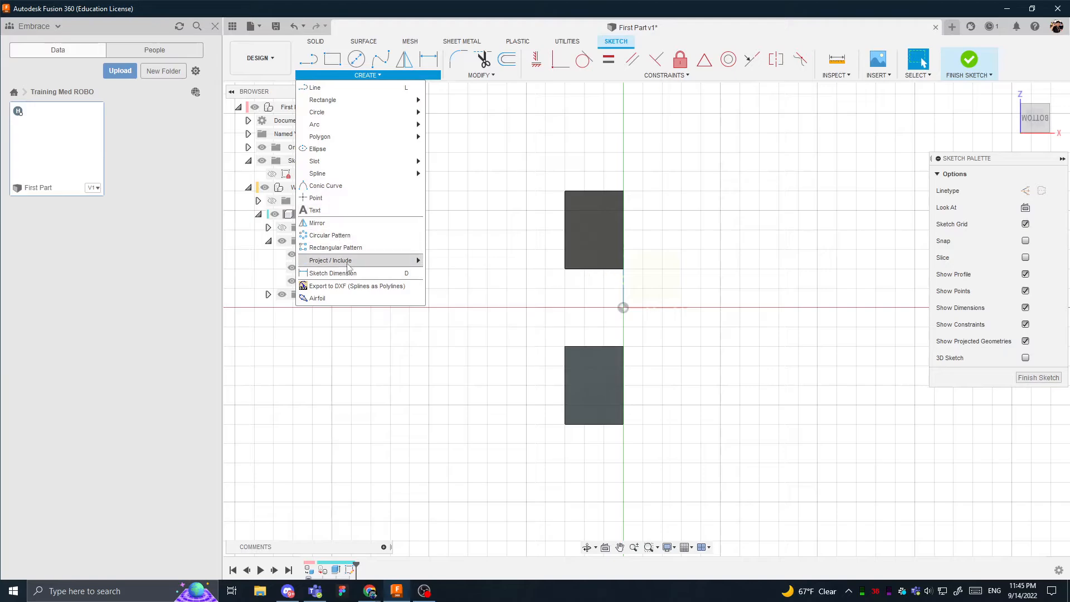
mouse_move(349, 261)
click(445, 261)
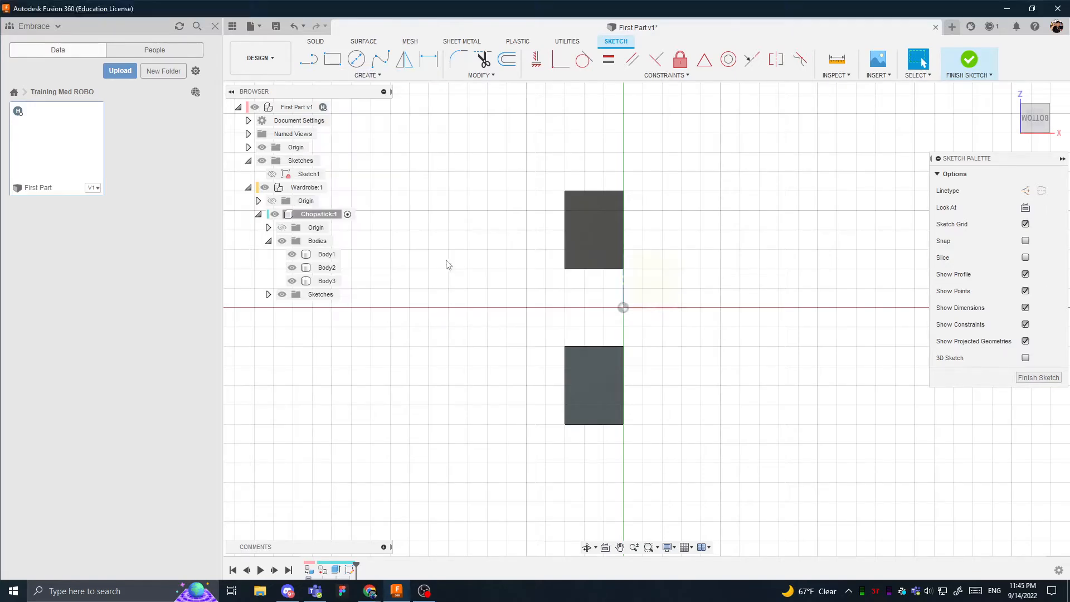
click(602, 202)
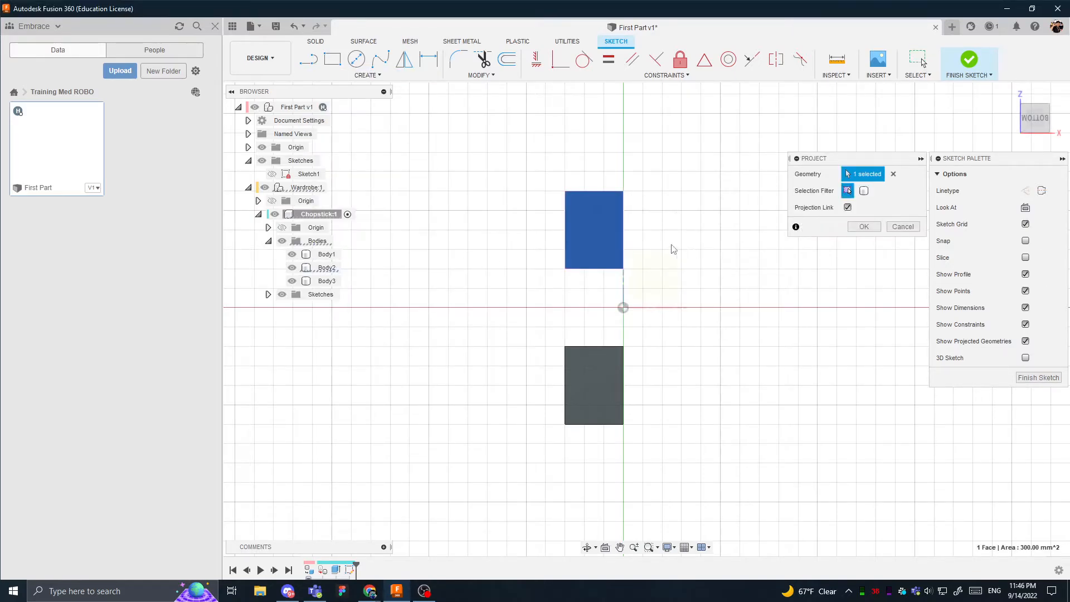
shift+middle_drag(673, 249, 561, 279)
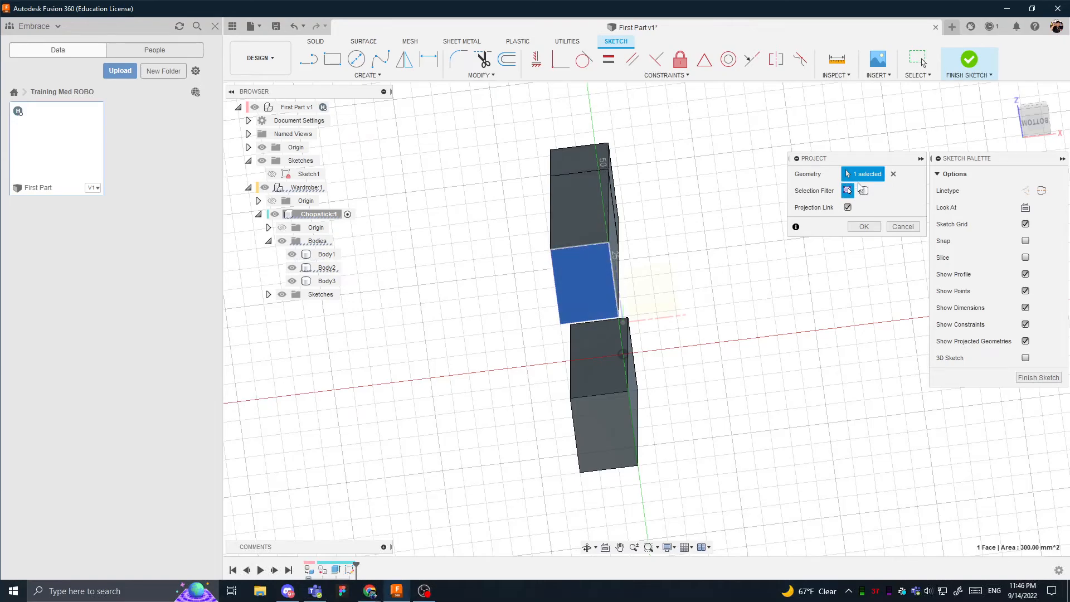
click(892, 174)
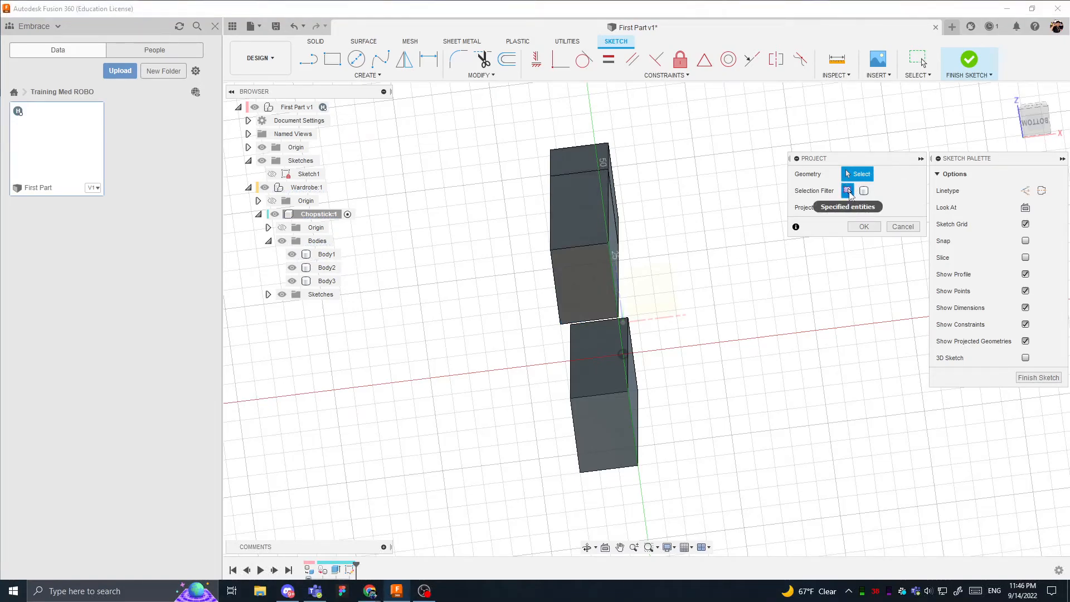
- Try selecting one 15 mm edge and two opposite corners of Body2's bottom face as individual entities to project
click(611, 258)
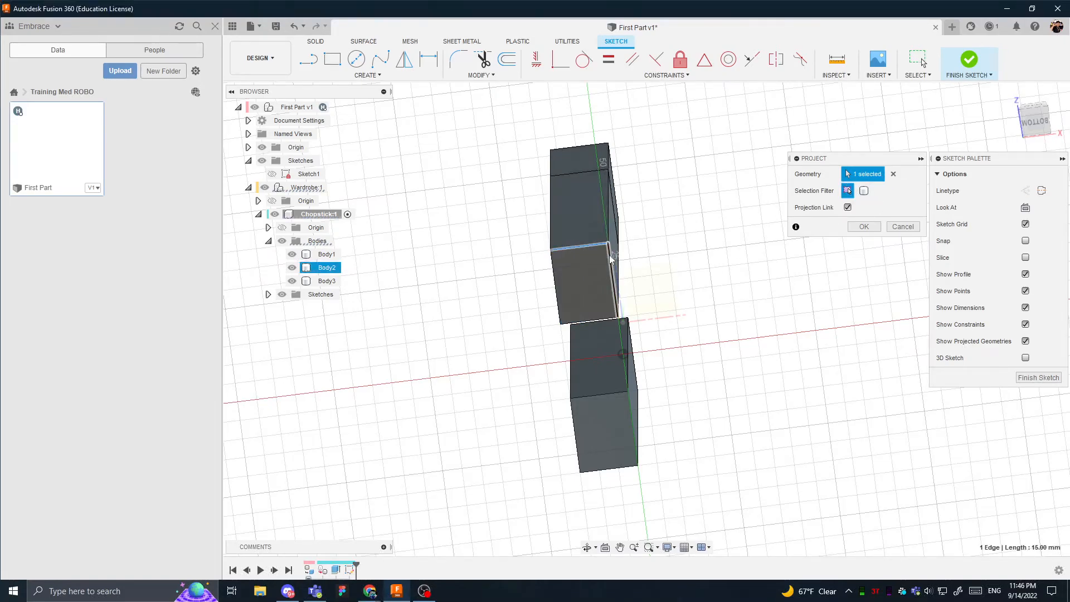
click(610, 245)
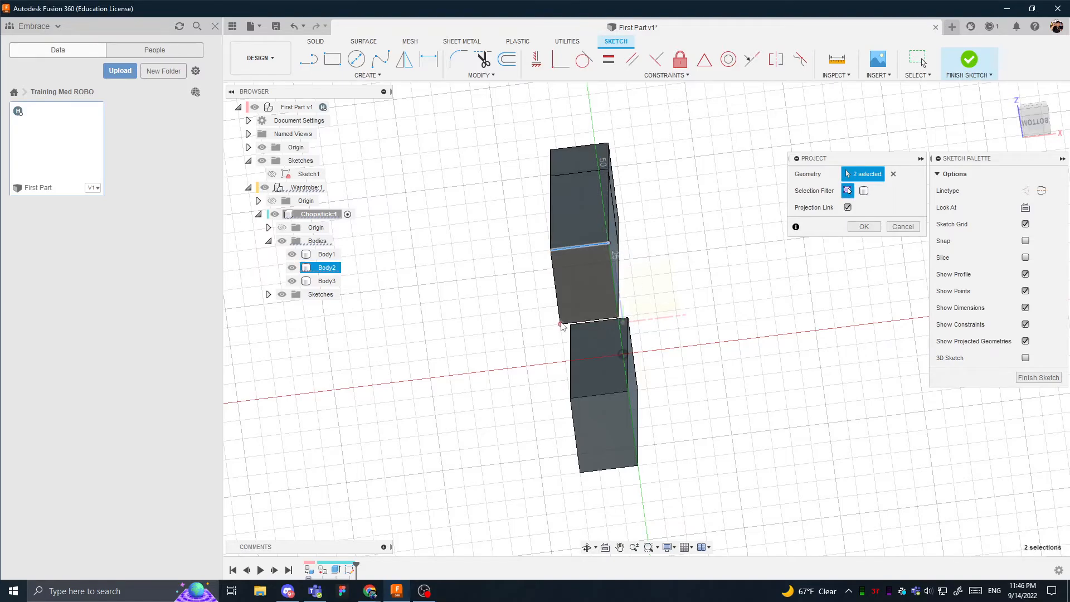
click(561, 325)
shift+middle_drag(637, 290, 638, 266)
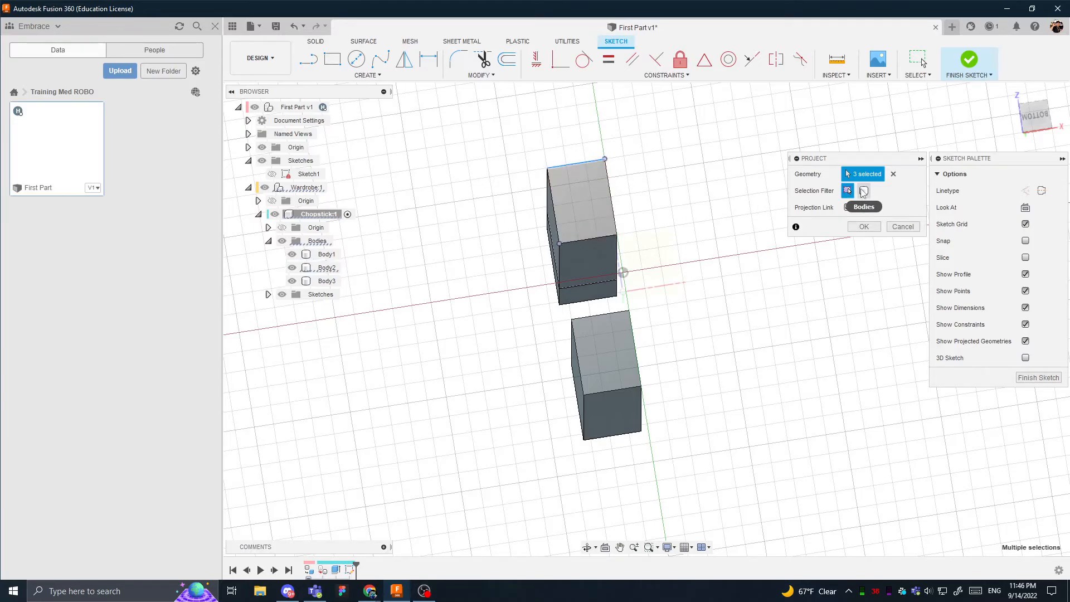
- Try the Bodies selection filter for the projection by selecting the whole of Body2 and viewing it from several angles
click(864, 191)
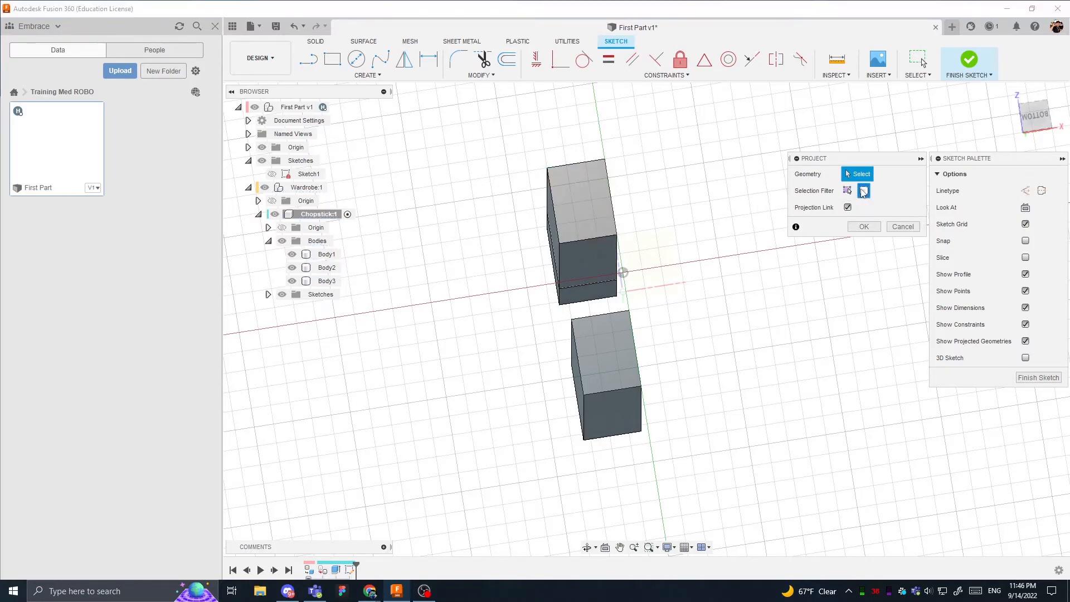
click(564, 275)
shift+middle_drag(641, 257, 599, 319)
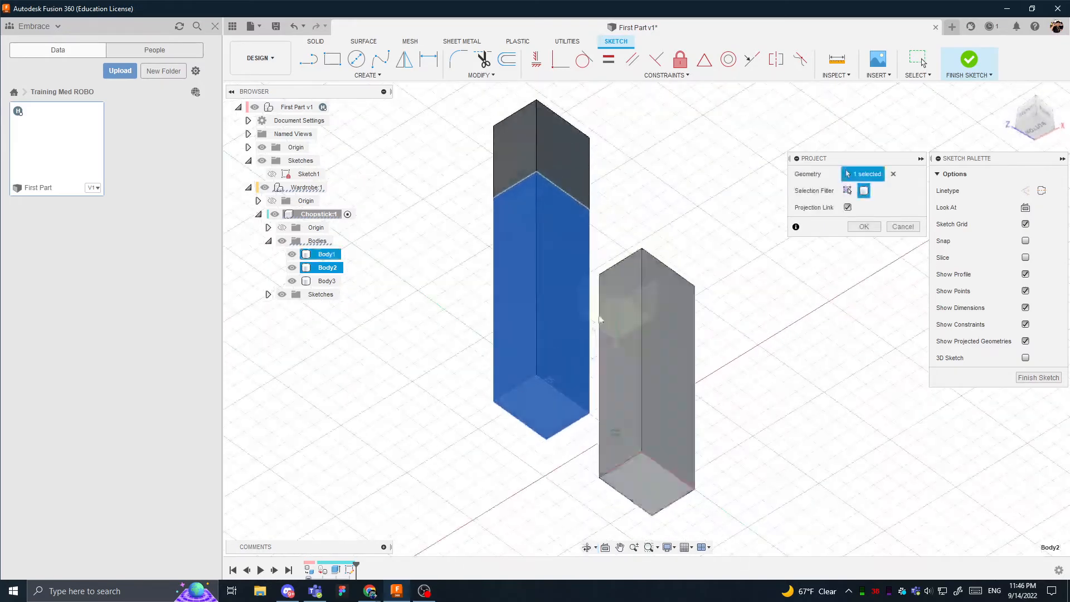
shift+middle_drag(534, 210, 602, 160)
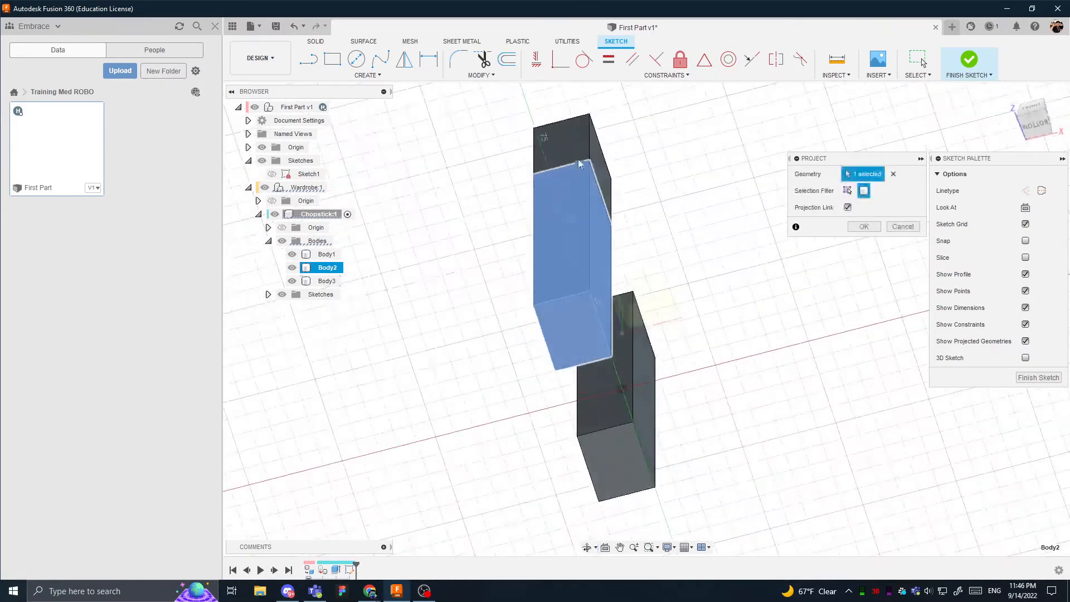
shift+middle_drag(599, 254, 638, 206)
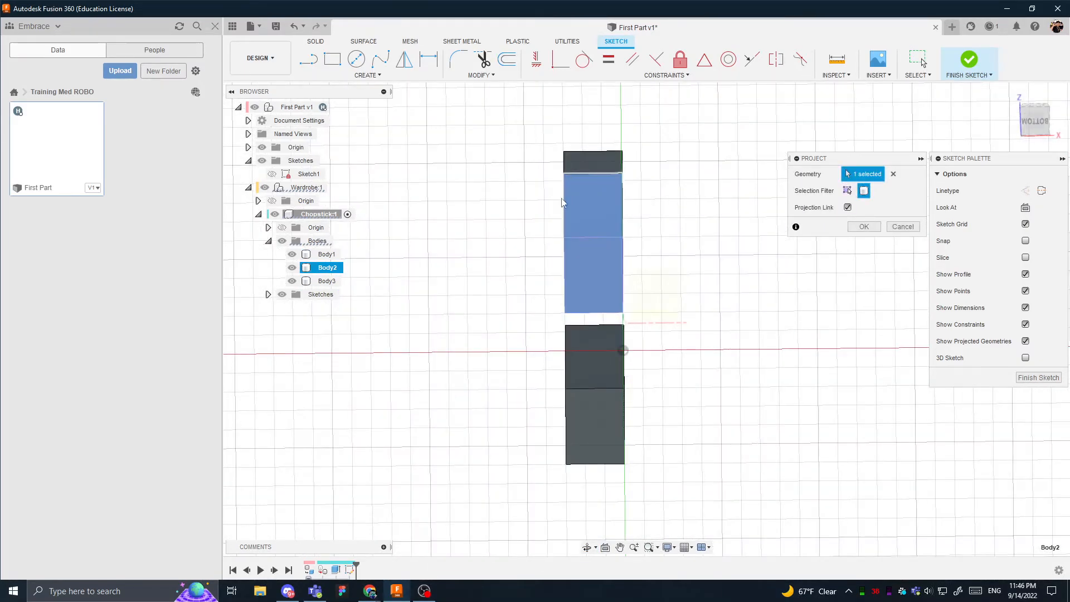
shift+middle_drag(582, 177, 595, 203)
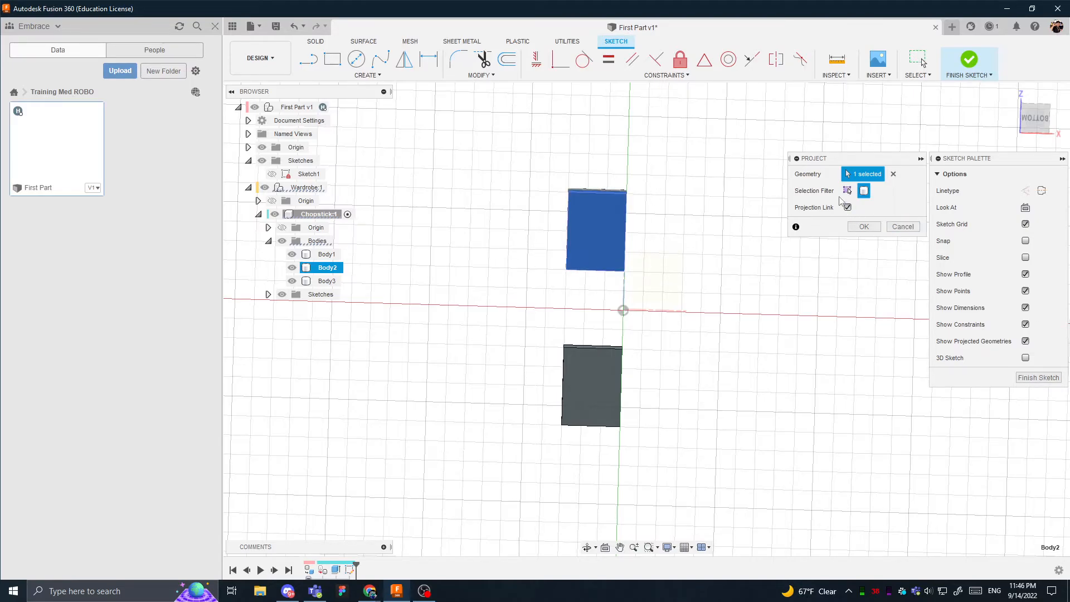
- Project two diagonally opposite corners of Body2's bottom face into the sketch, using the Specified entities filter and keeping the projection link
click(847, 191)
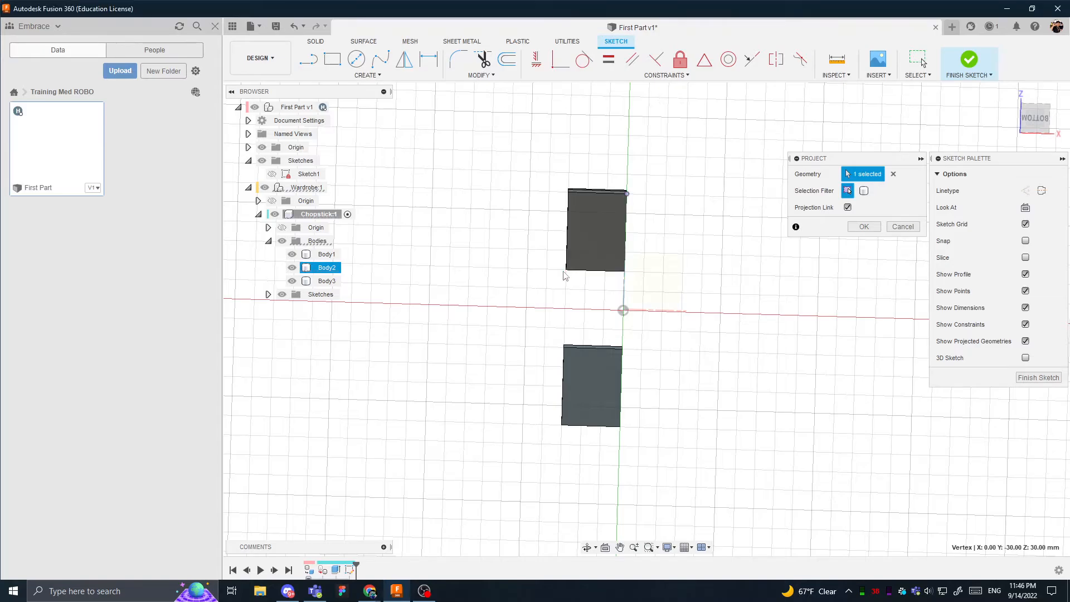
click(567, 269)
click(865, 226)
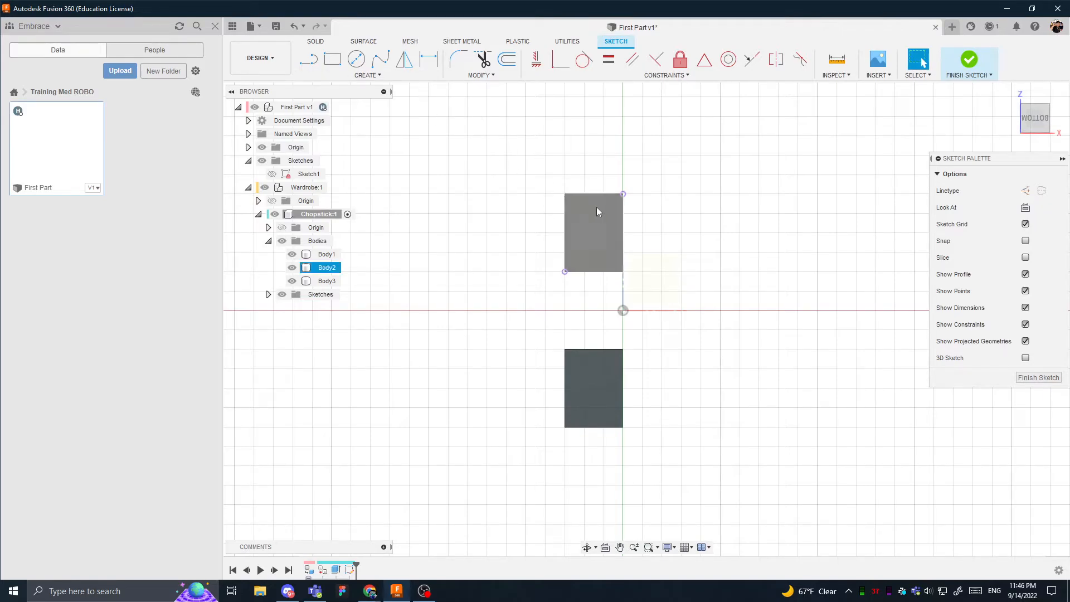
- Check that the boundary edges of the shorter body's bottom face can be selected as sketch lines, and clear the selection
click(349, 64)
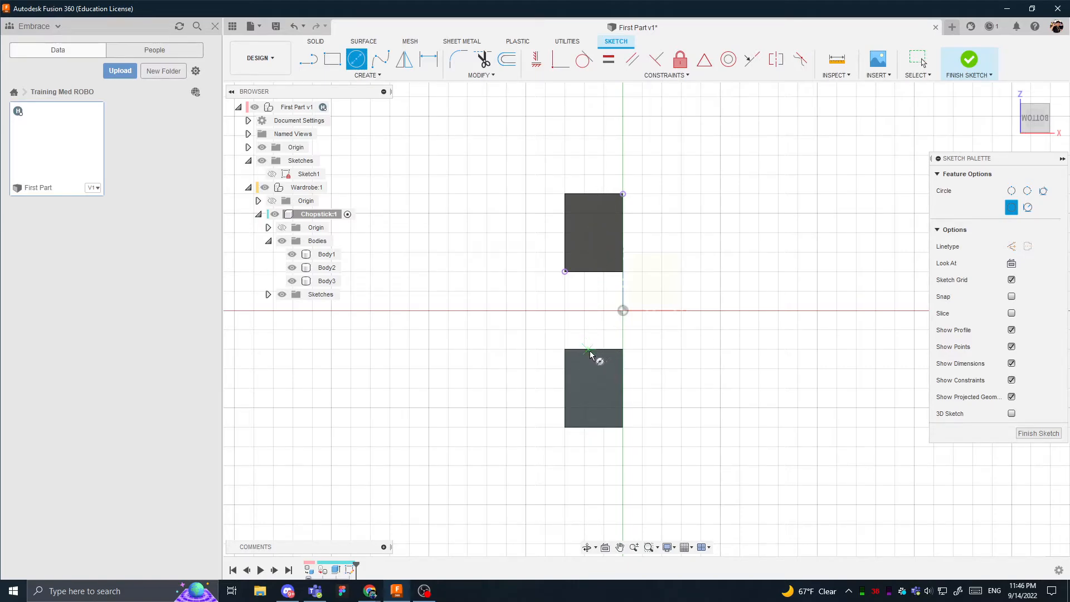
key(Escape)
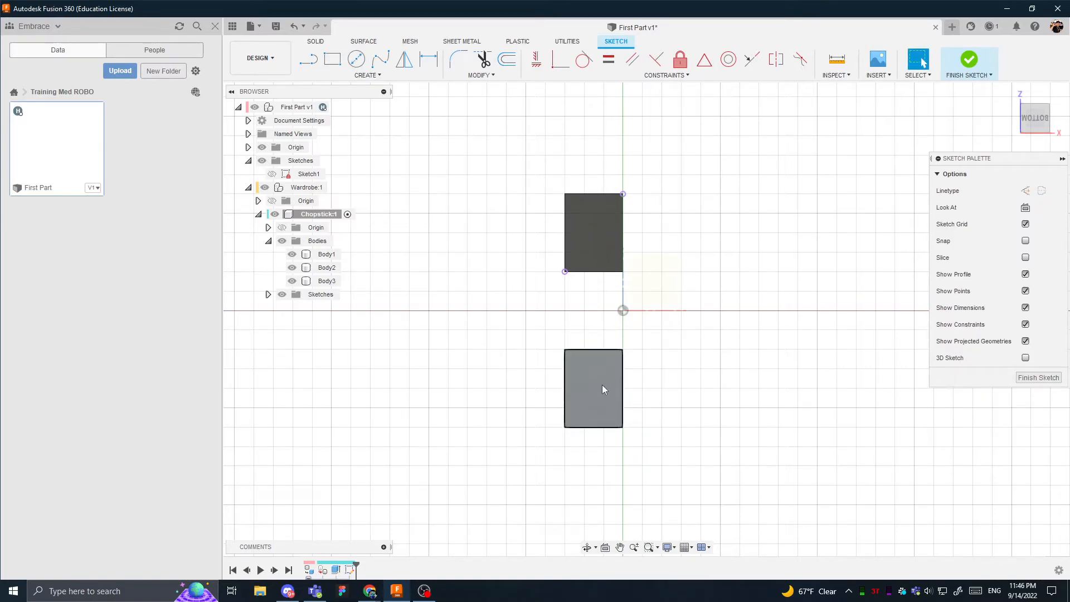
click(603, 351)
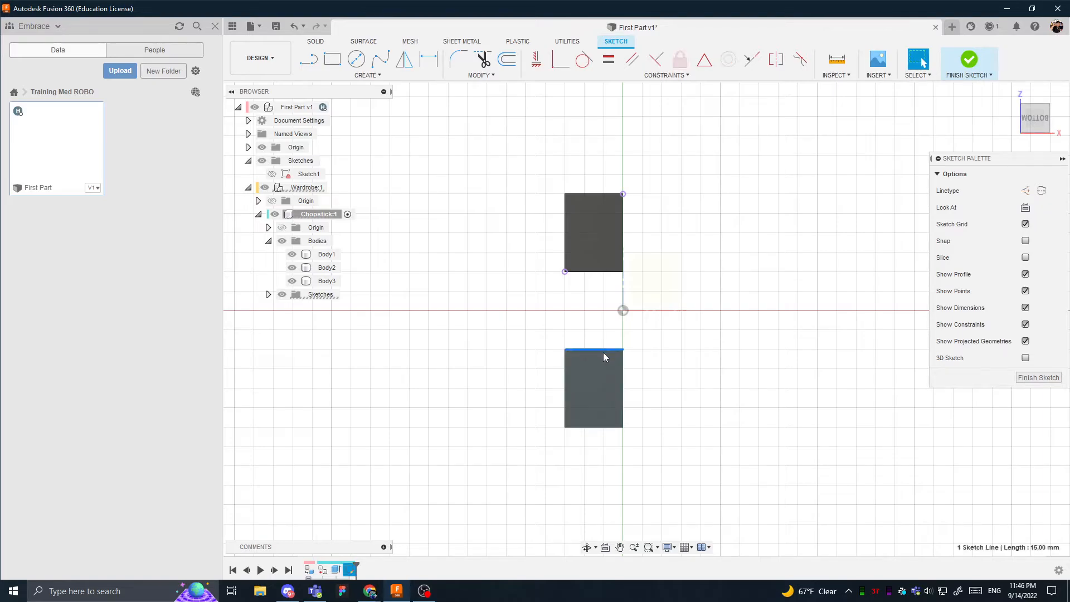
click(624, 397)
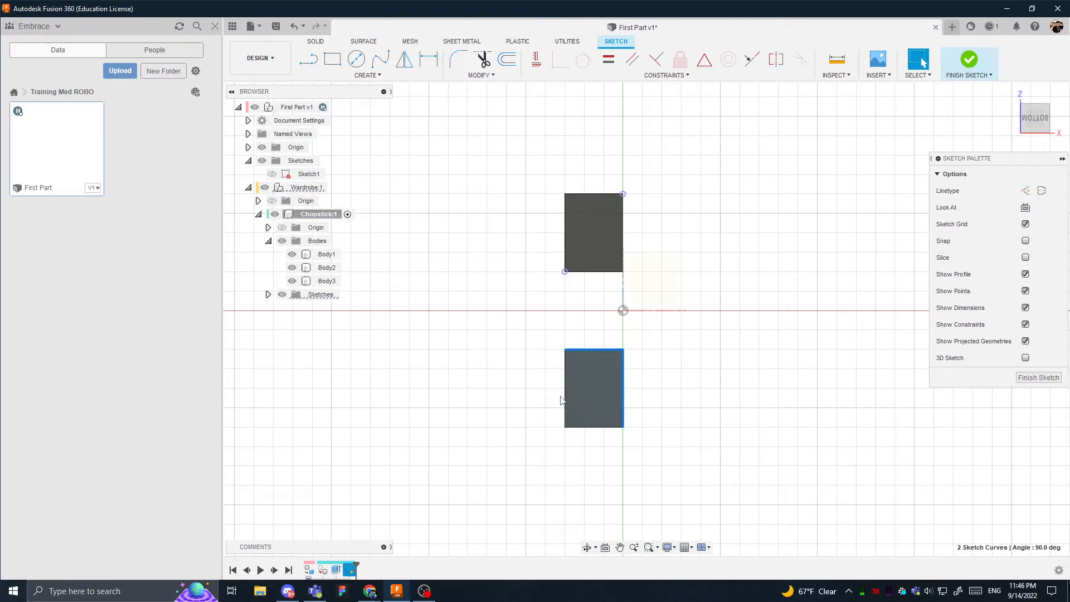
click(565, 399)
click(684, 338)
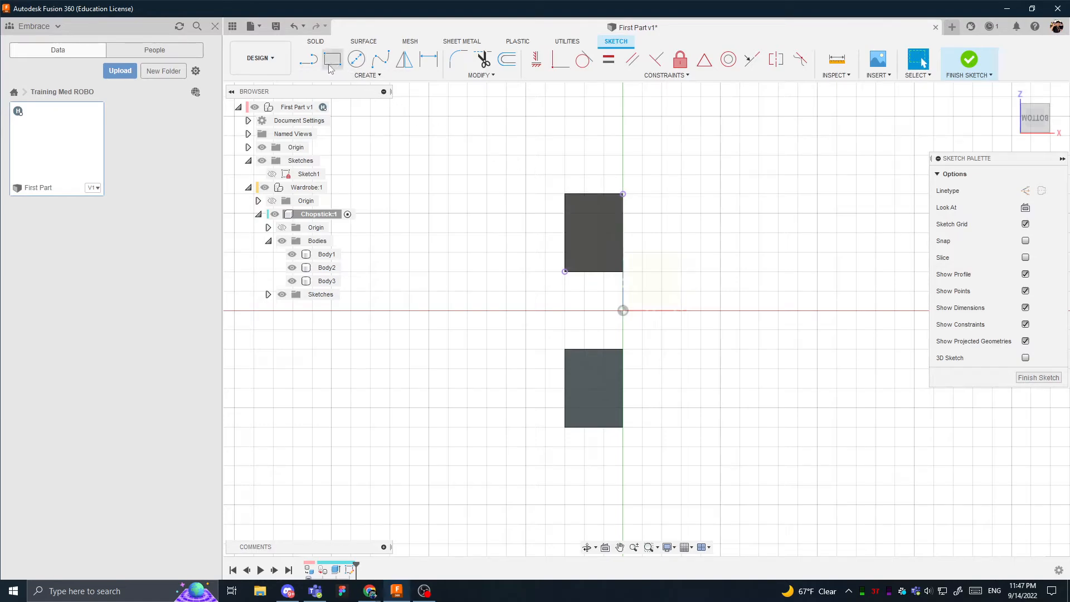
- Start a center diameter circle and look through the available sketch constraints, such as Horizontal/Vertical
click(357, 60)
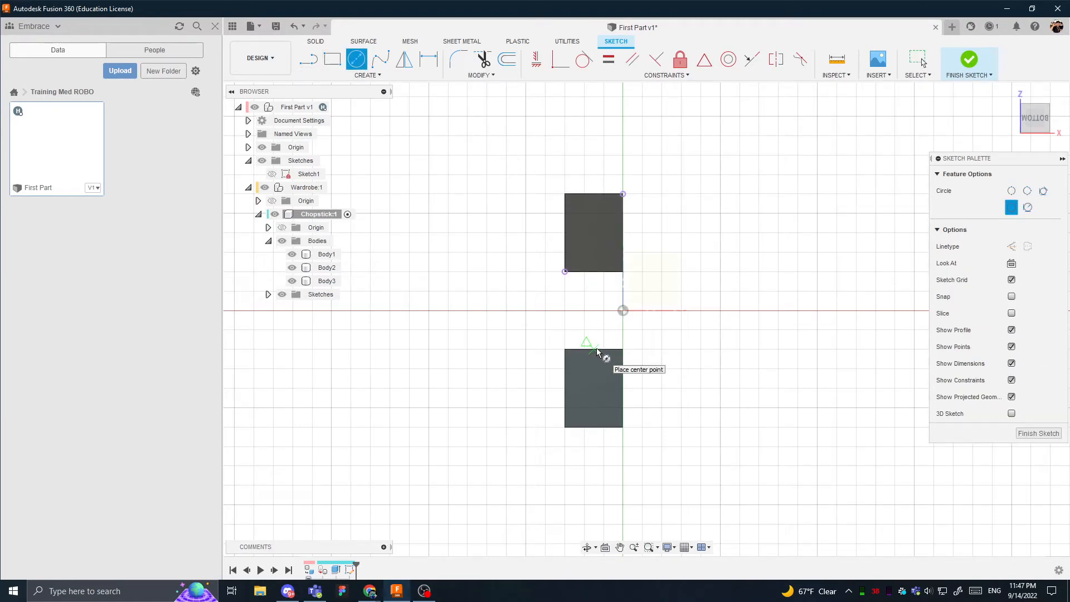
click(688, 76)
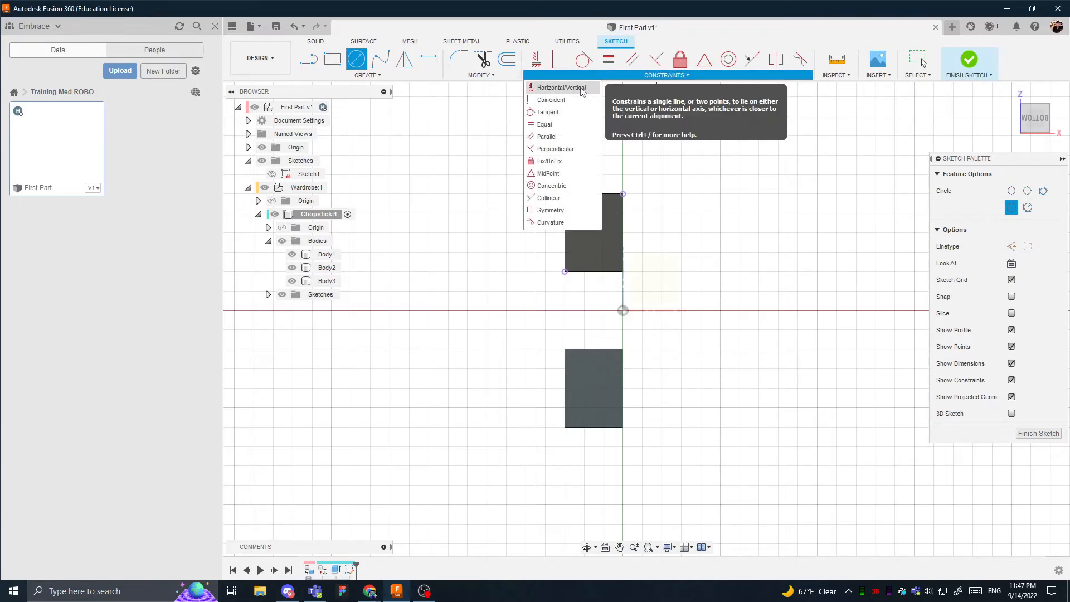
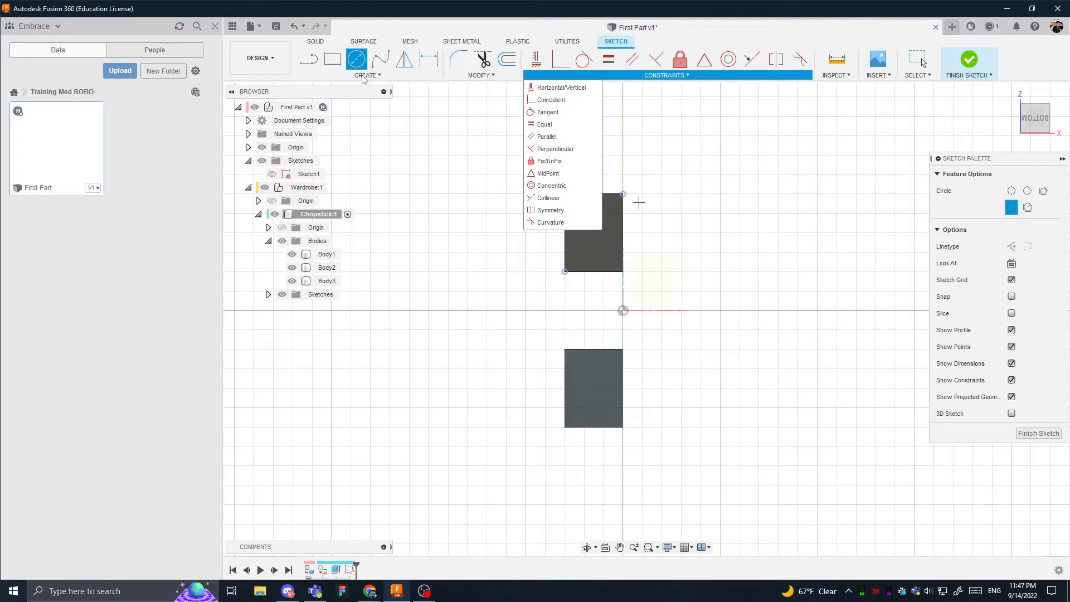
- Draw a zigzag of three connected slanted lines beside the two bodies, leaving both ends open
key(Escape)
key(l)
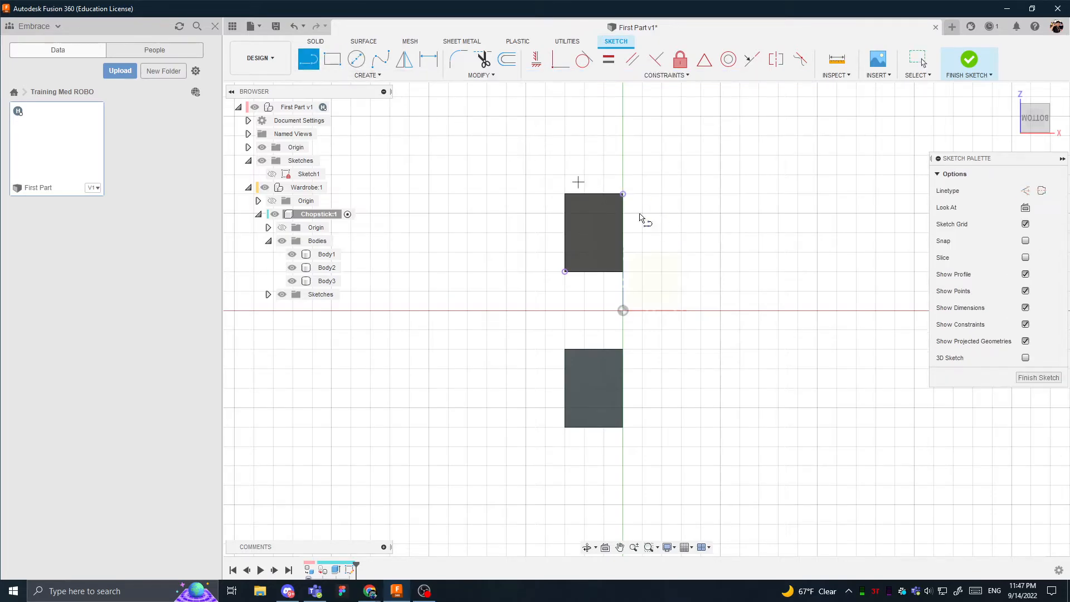
click(716, 314)
click(824, 205)
click(737, 398)
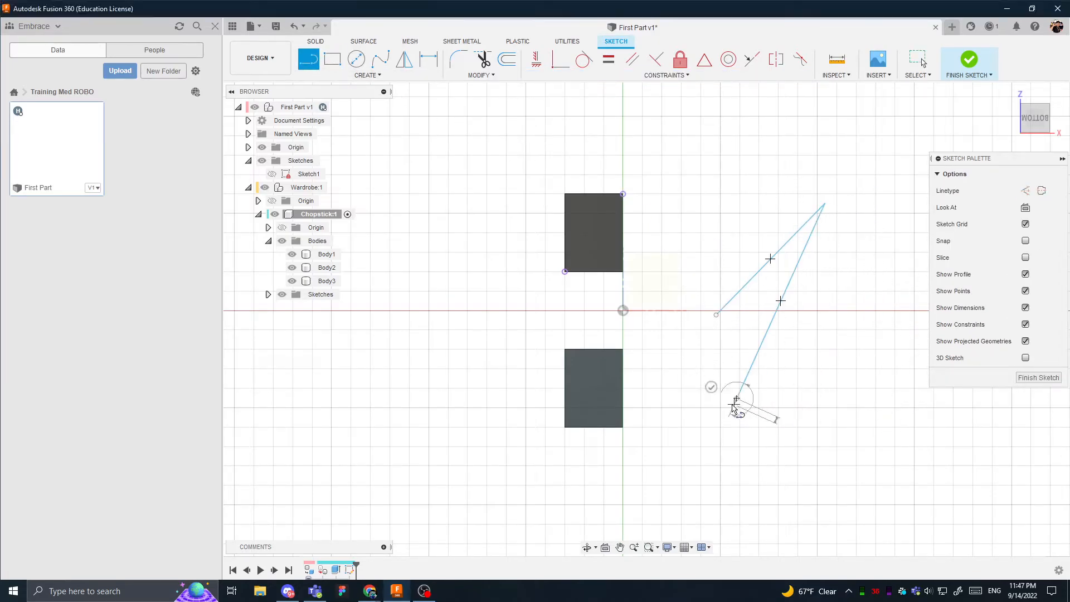
click(870, 247)
key(Escape)
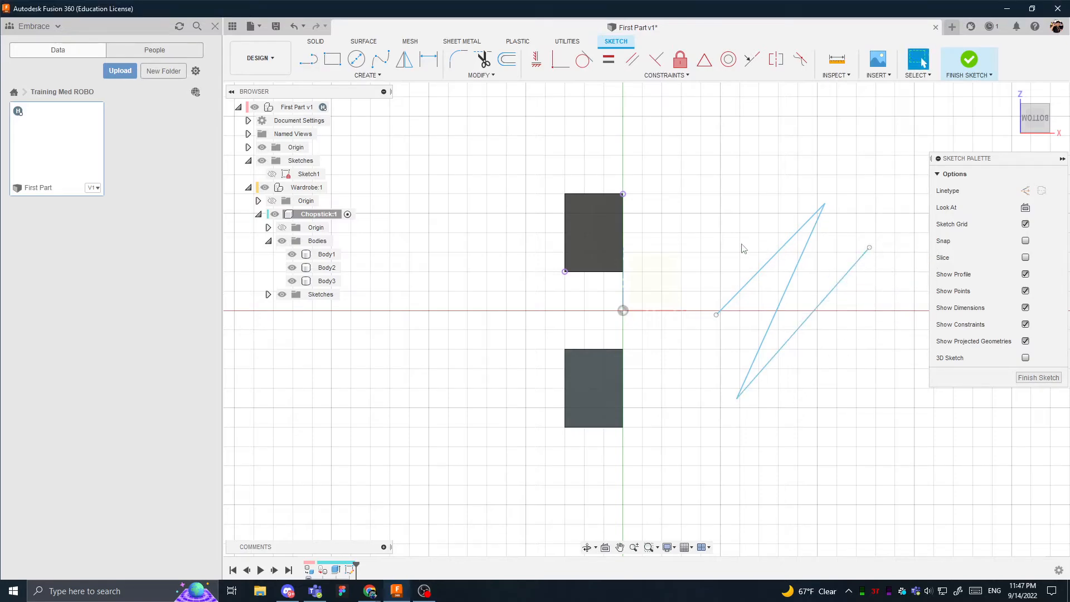
- Align the zigzag's open start point horizontally with the sketch origin using the Horizontal/Vertical constraint
click(717, 315)
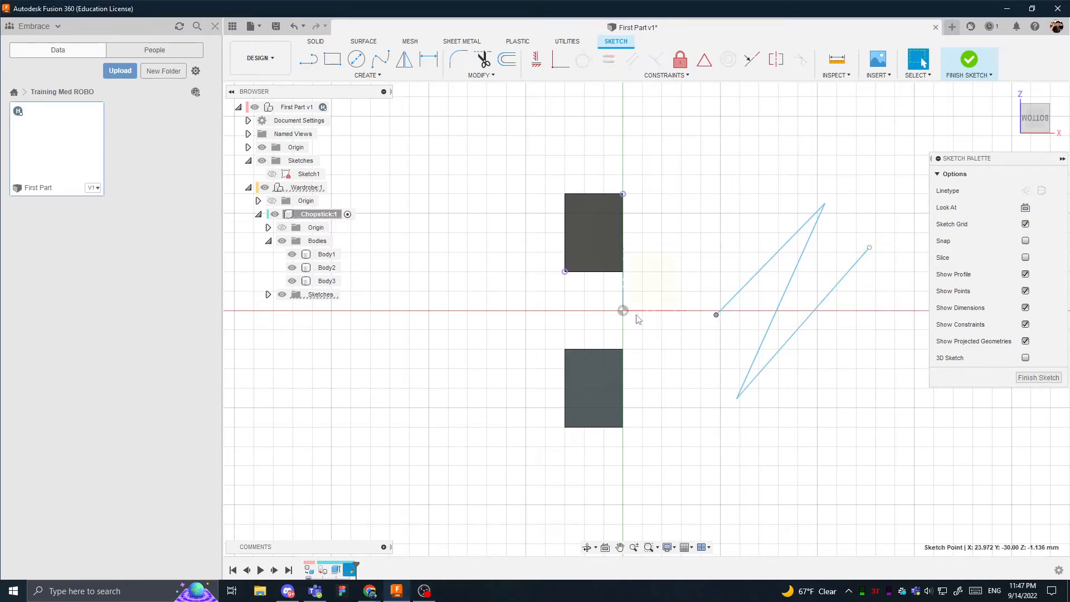
shift+click(622, 310)
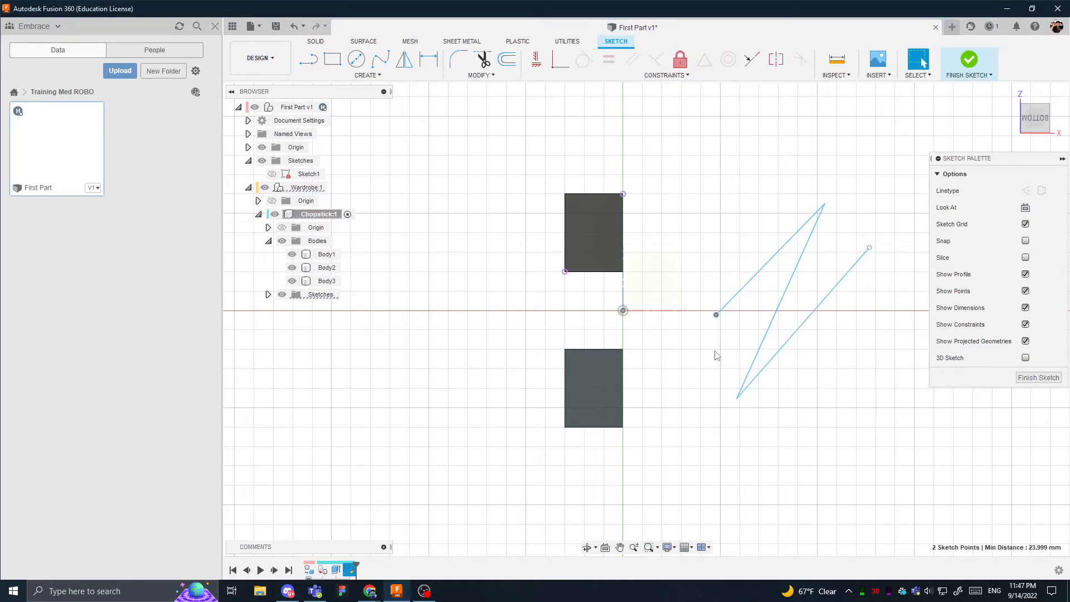
click(536, 59)
key(Escape)
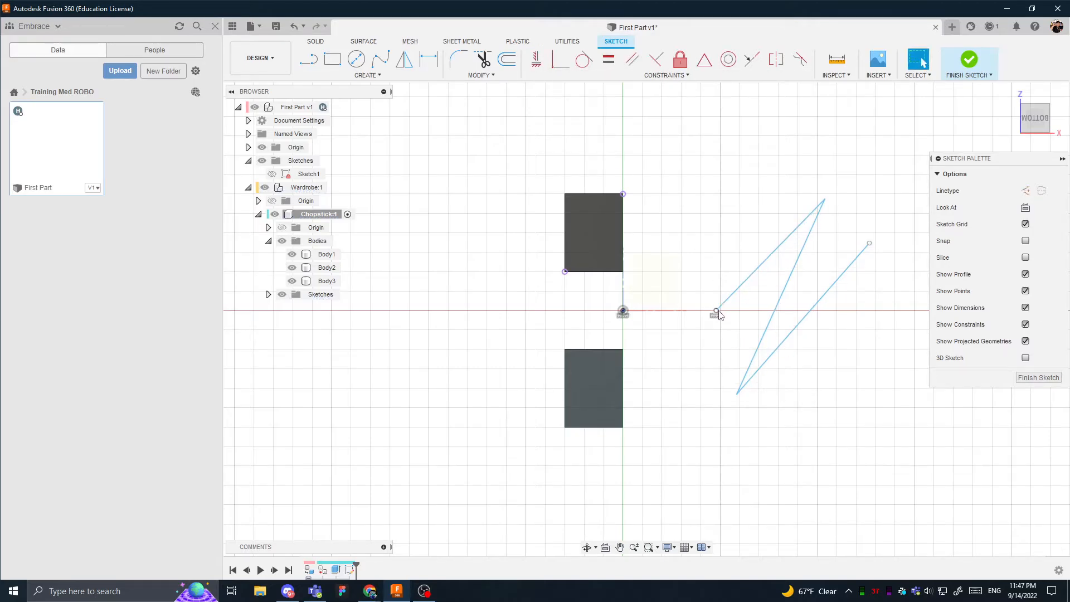
- Examine the Coincident constraints that join the zigzag's lines at its upper and lower corners
click(718, 312)
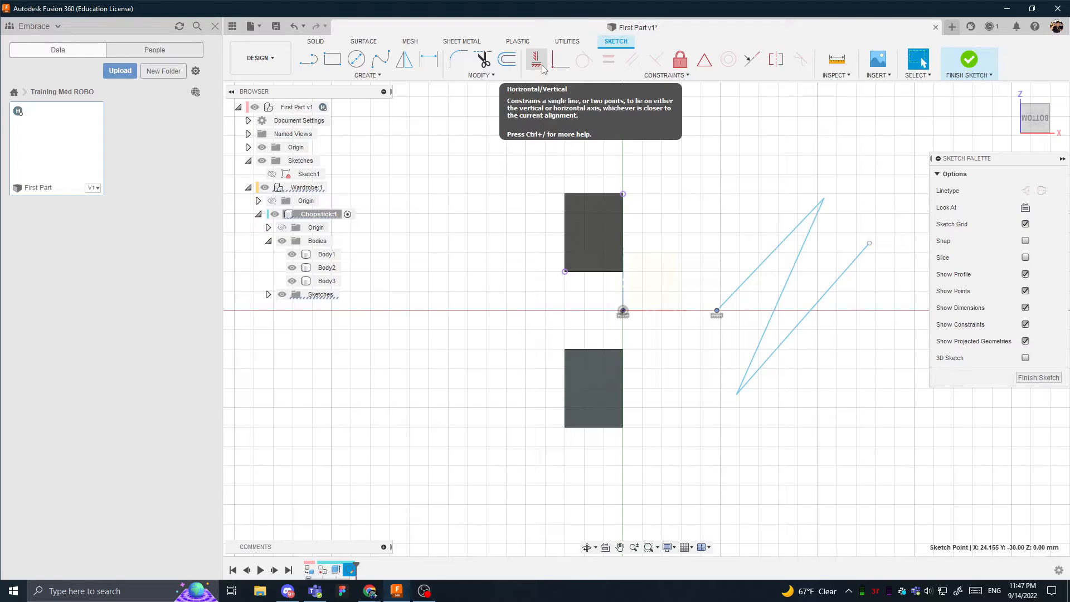
click(562, 64)
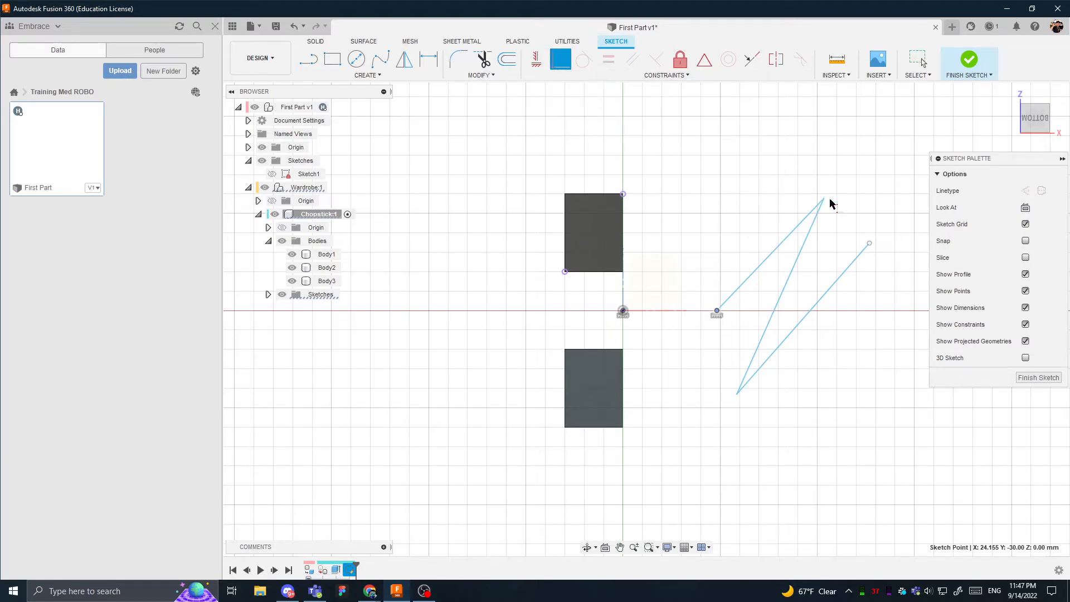
key(Escape)
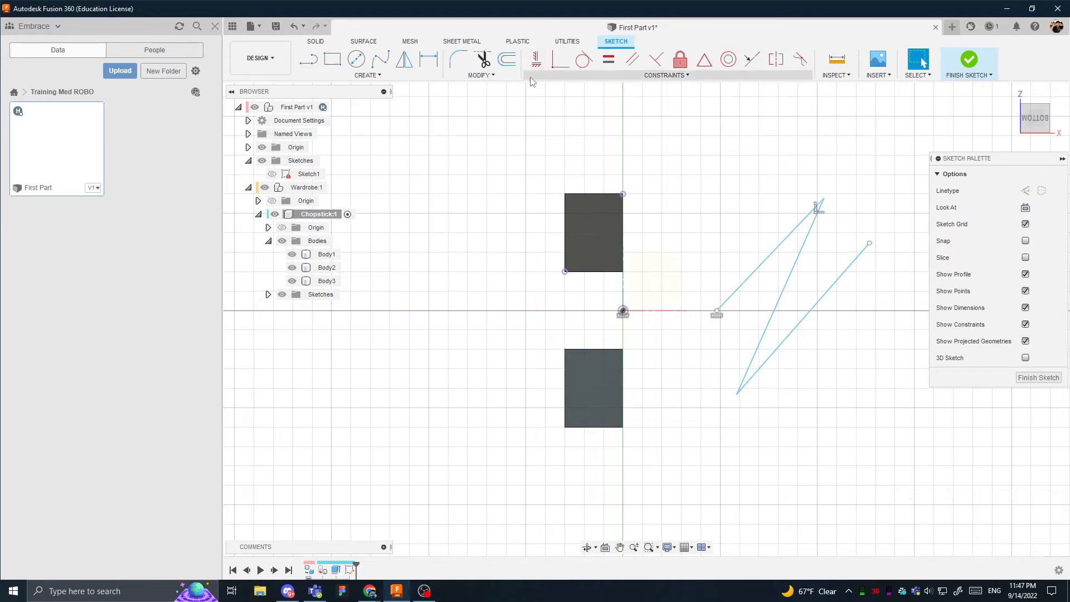
click(811, 212)
click(737, 394)
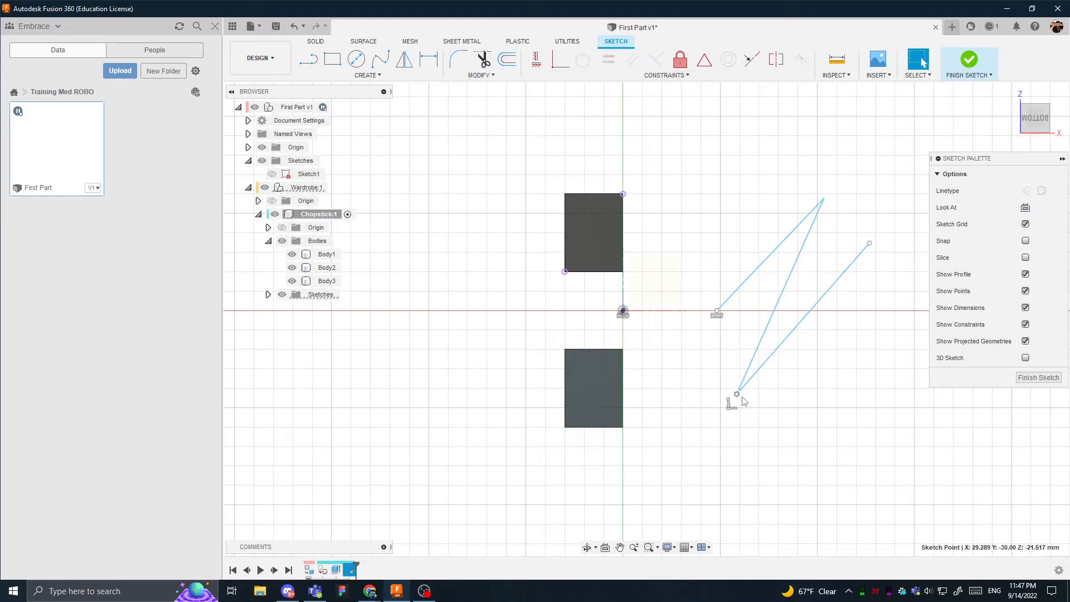
click(732, 405)
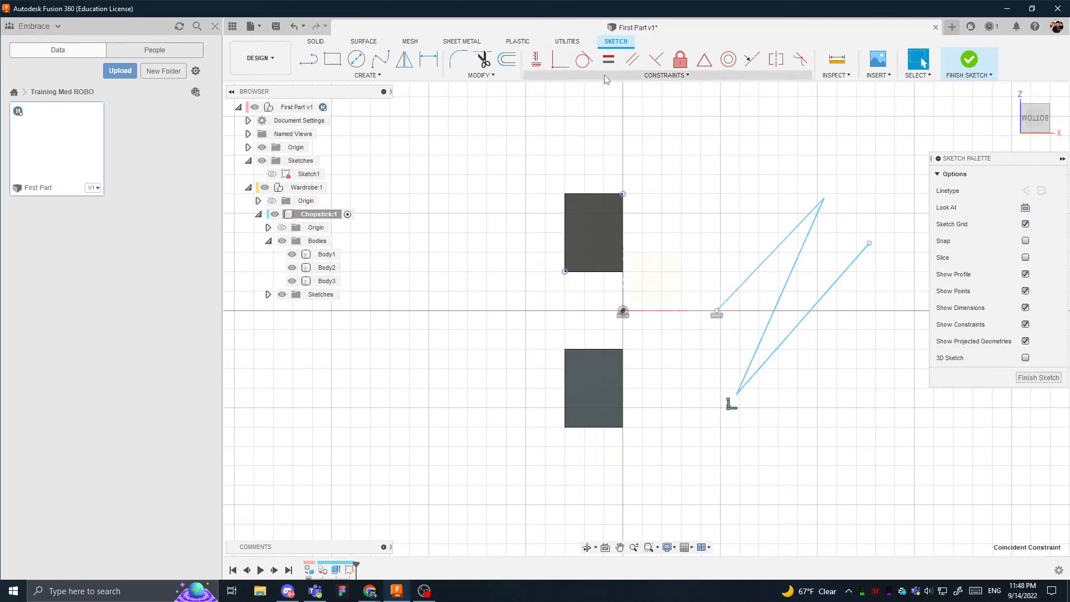
- Make the zigzag's first and second lines equal in length, and move their shared corner upward to test the constraint
click(585, 68)
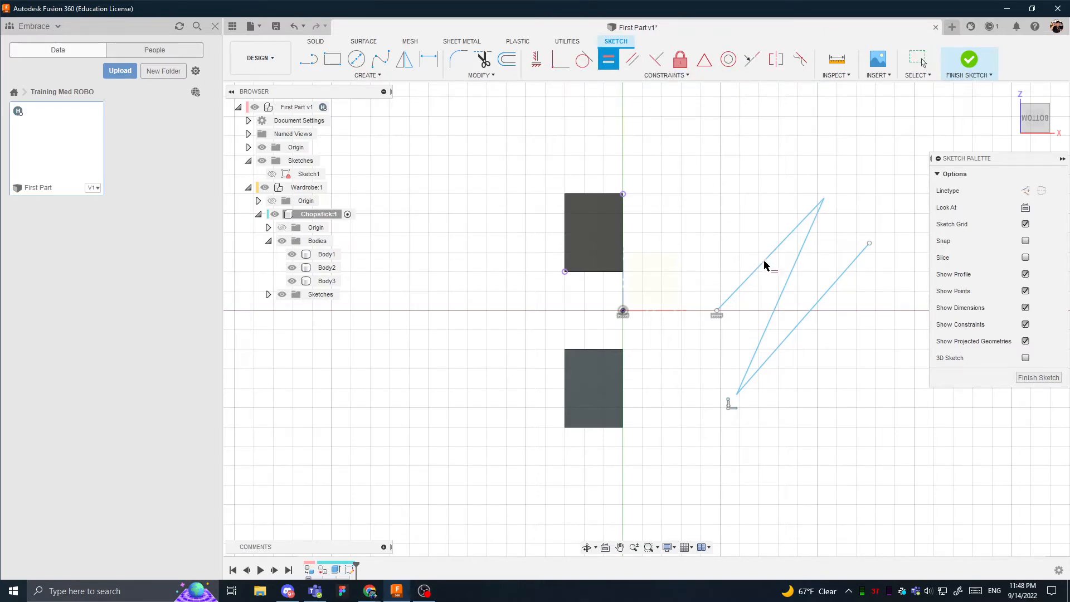
click(792, 275)
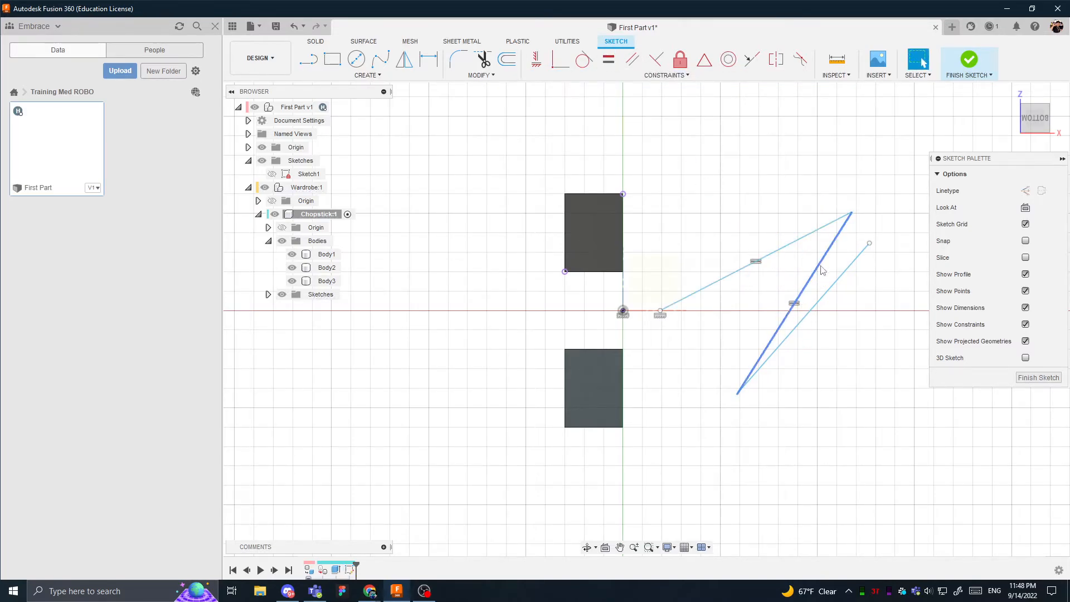
drag(852, 219, 806, 146)
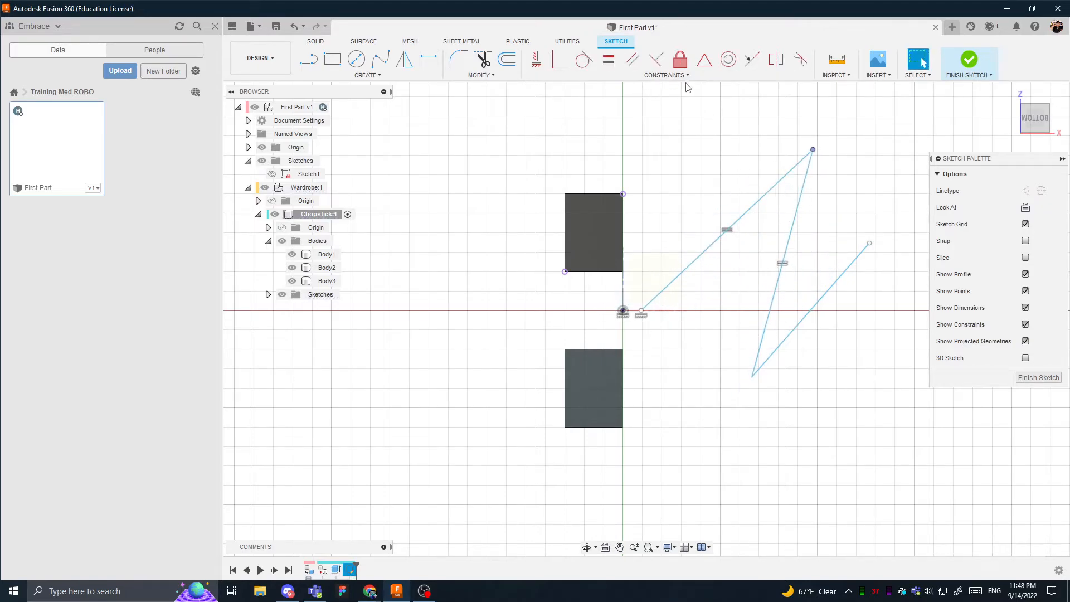
- Make the zigzag's third line perpendicular to the second line, and move the third line upward to test the constraint
click(656, 59)
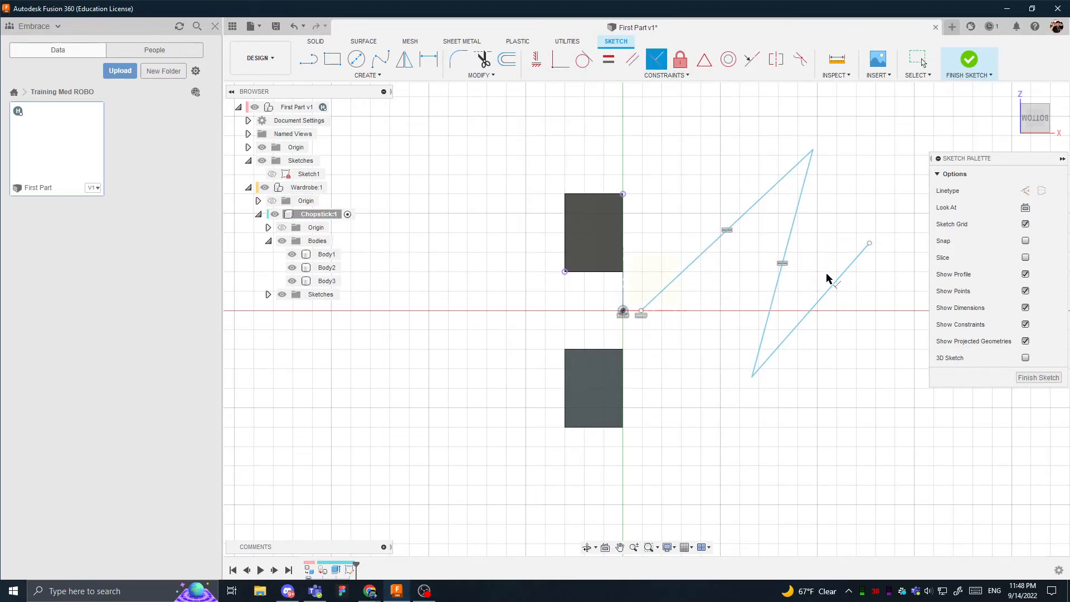
click(831, 290)
click(767, 323)
key(Escape)
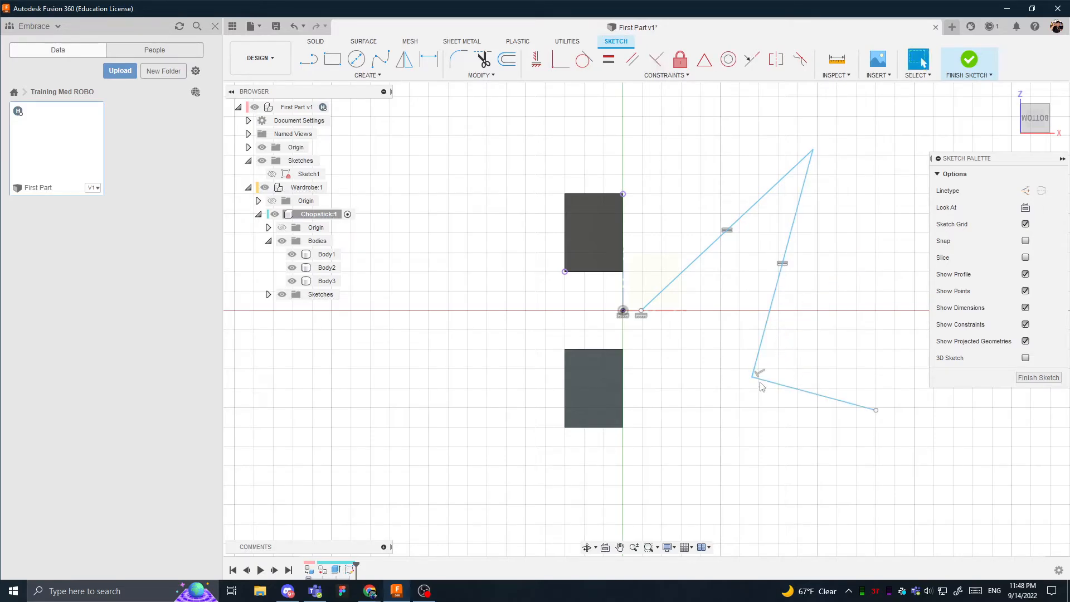
mouse_move(814, 393)
mouse_down()
mouse_move(823, 307)
mouse_move(754, 347)
mouse_move(758, 281)
mouse_move(802, 176)
mouse_up()
- Try the Fix/UnFix constraint on the zigzag's middle line and move its corner with the long line
click(682, 106)
click(683, 74)
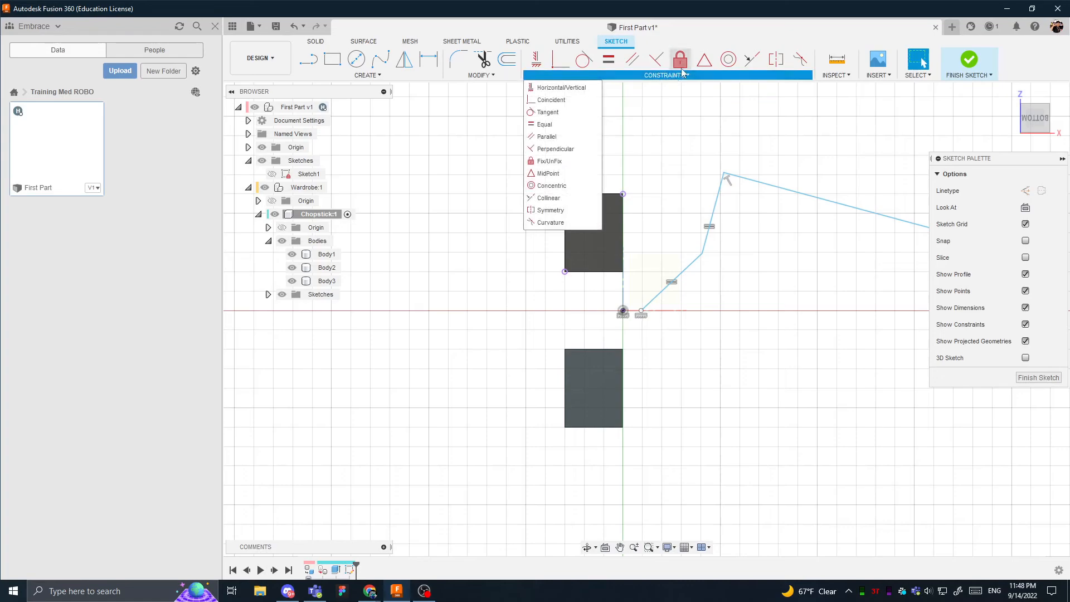
click(679, 67)
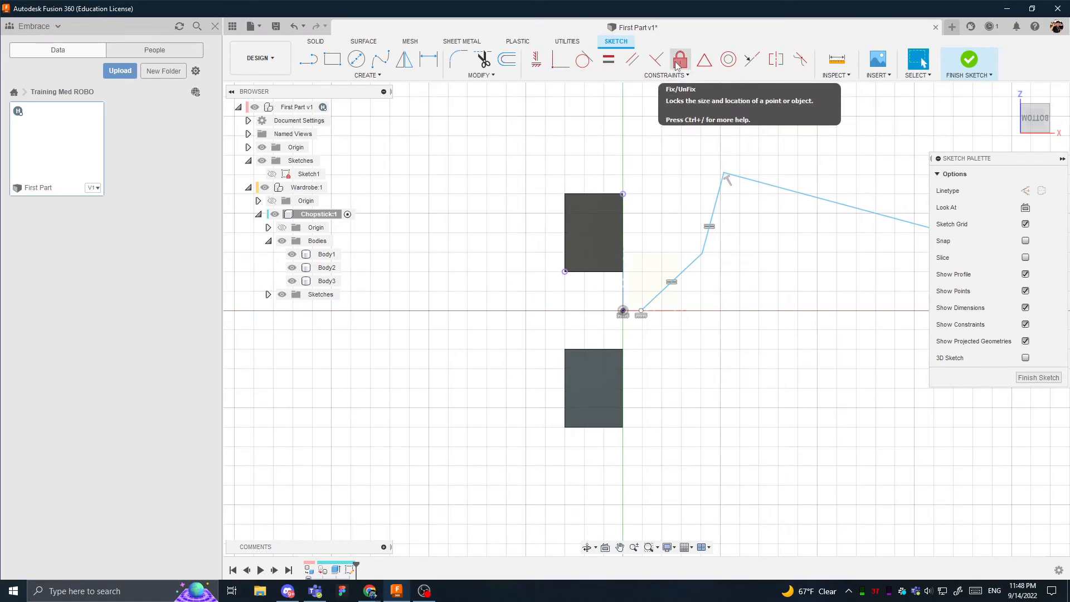
click(680, 63)
key(Escape)
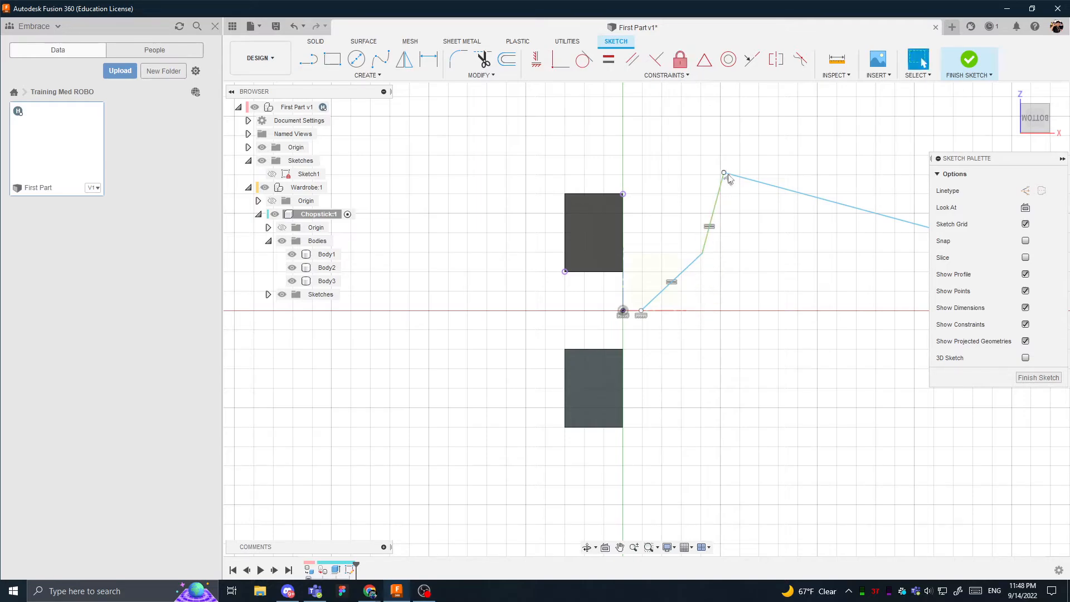
mouse_move(724, 173)
mouse_down()
mouse_move(713, 211)
mouse_move(725, 184)
mouse_move(717, 203)
mouse_move(744, 235)
mouse_up()
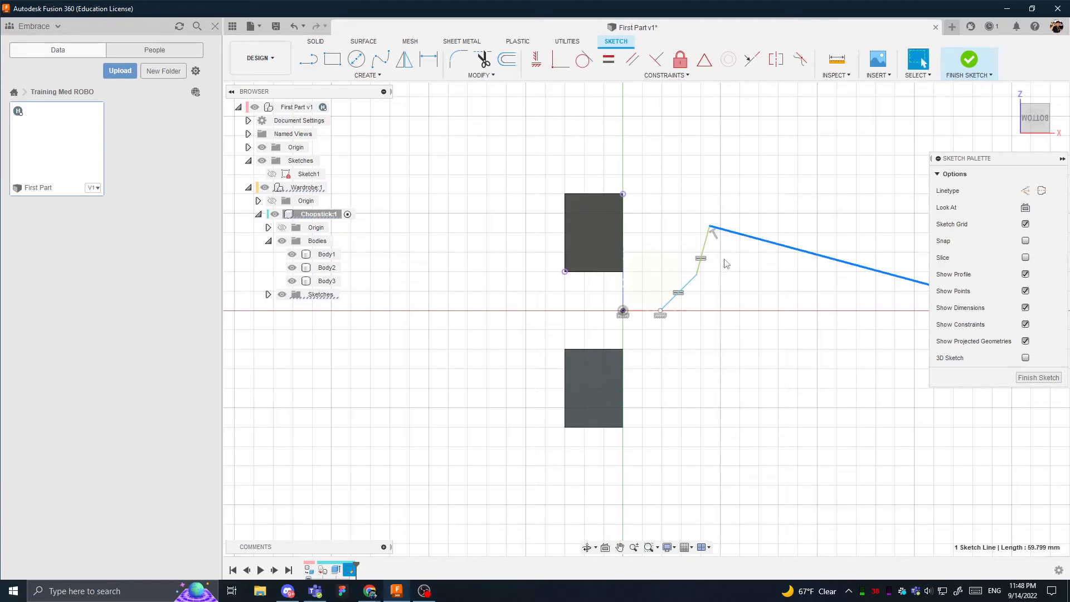
- Undo the corner movement and the Fix constraint on the middle line
key(ctrl+z)
key(ctrl+z)
key(ctrl+z)
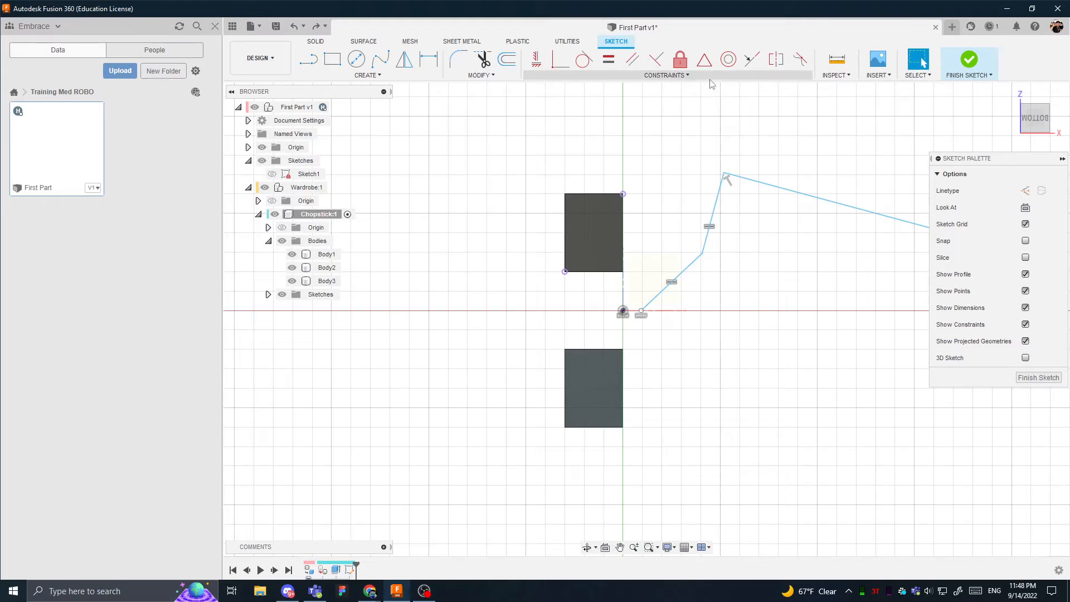
click(712, 79)
click(708, 65)
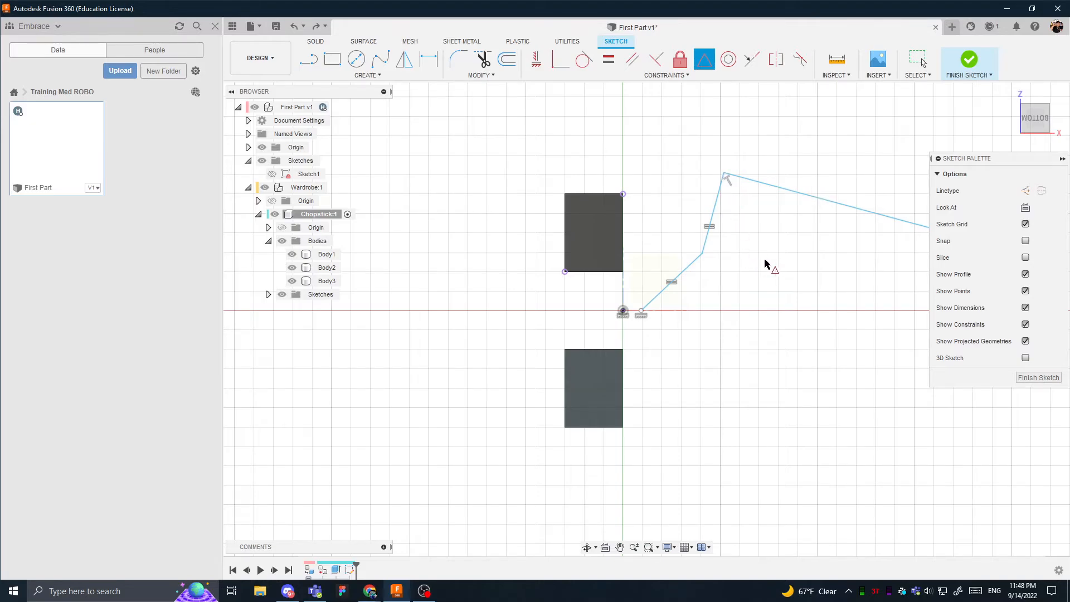
middle_drag(765, 264, 638, 251)
click(810, 217)
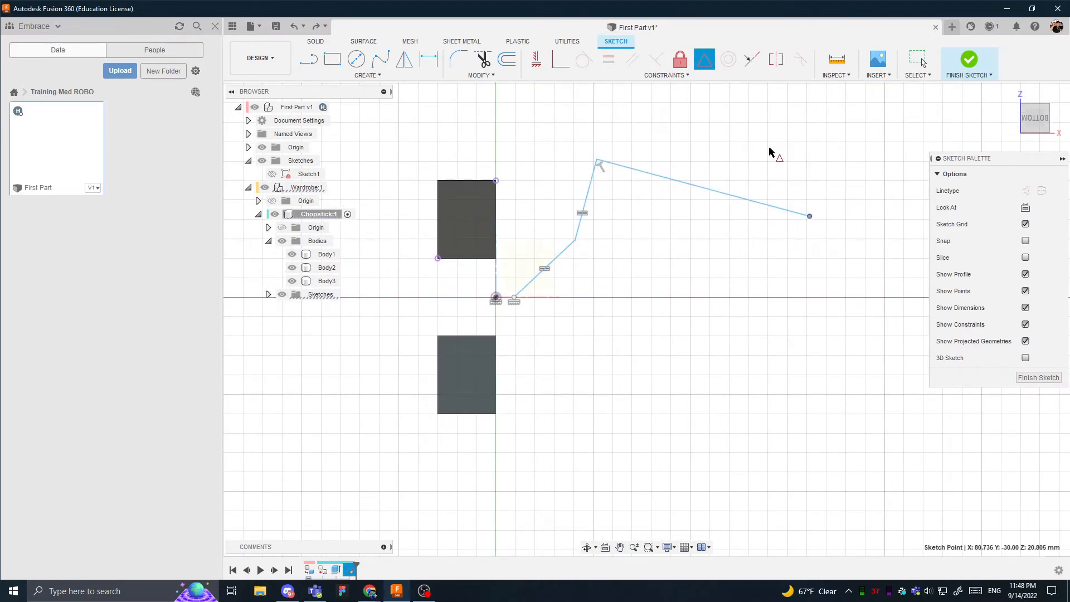
key(Escape)
- Draw a separate slanted line beyond the long line, attach its midpoint to that line's open end with the MidPoint constraint, and shift its upper endpoint
key(l)
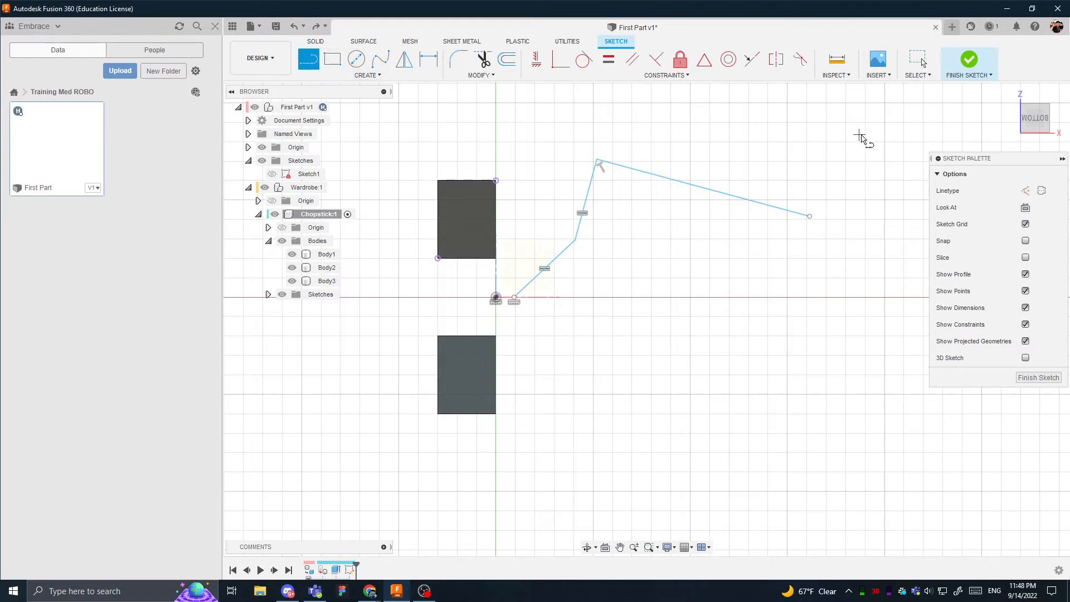
click(876, 135)
click(812, 285)
key(Escape)
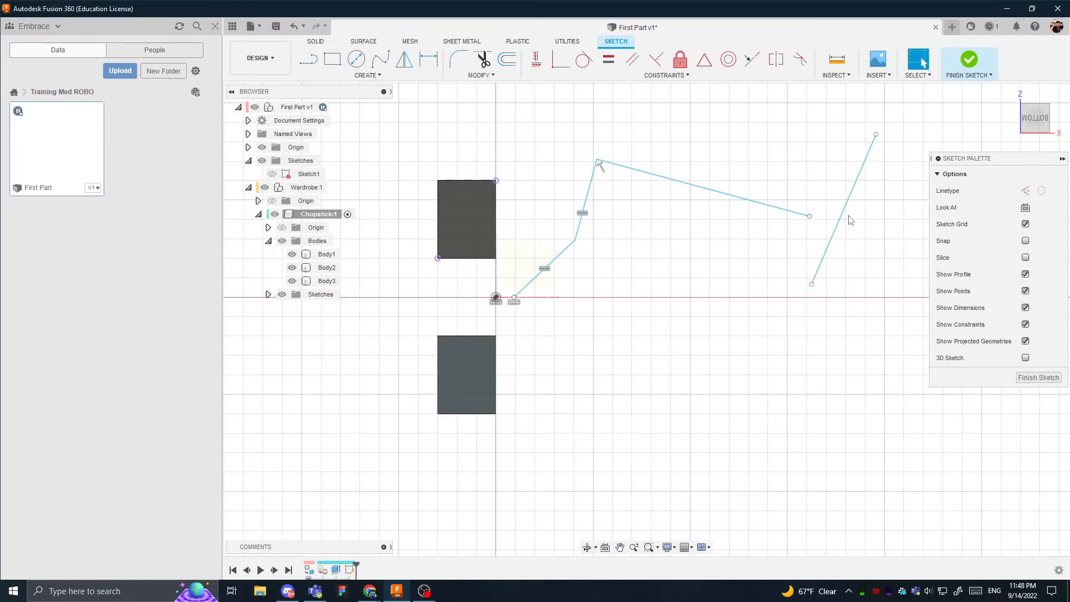
click(809, 217)
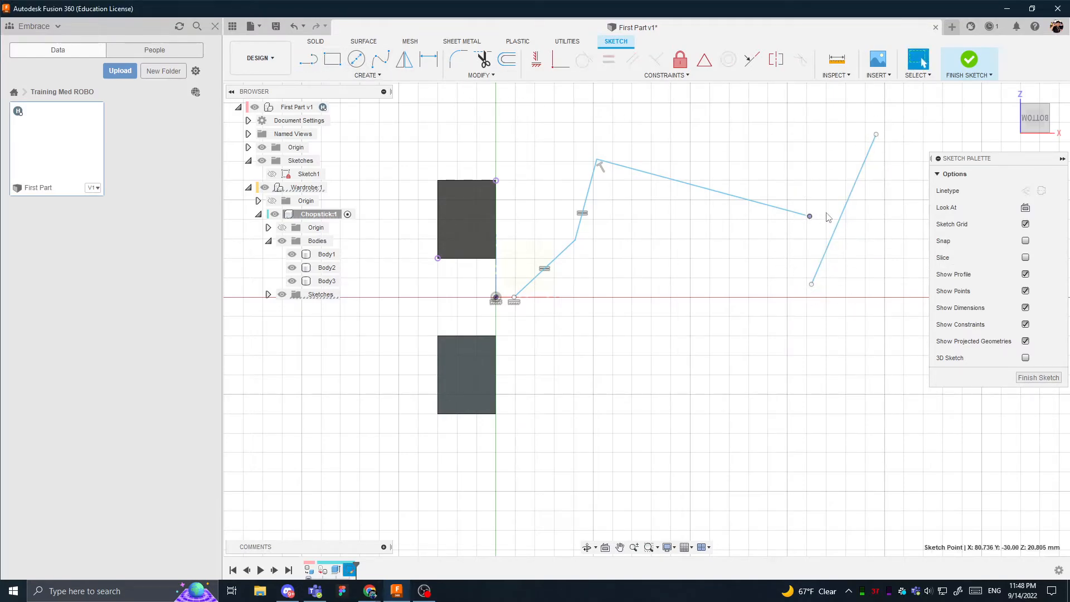
click(705, 59)
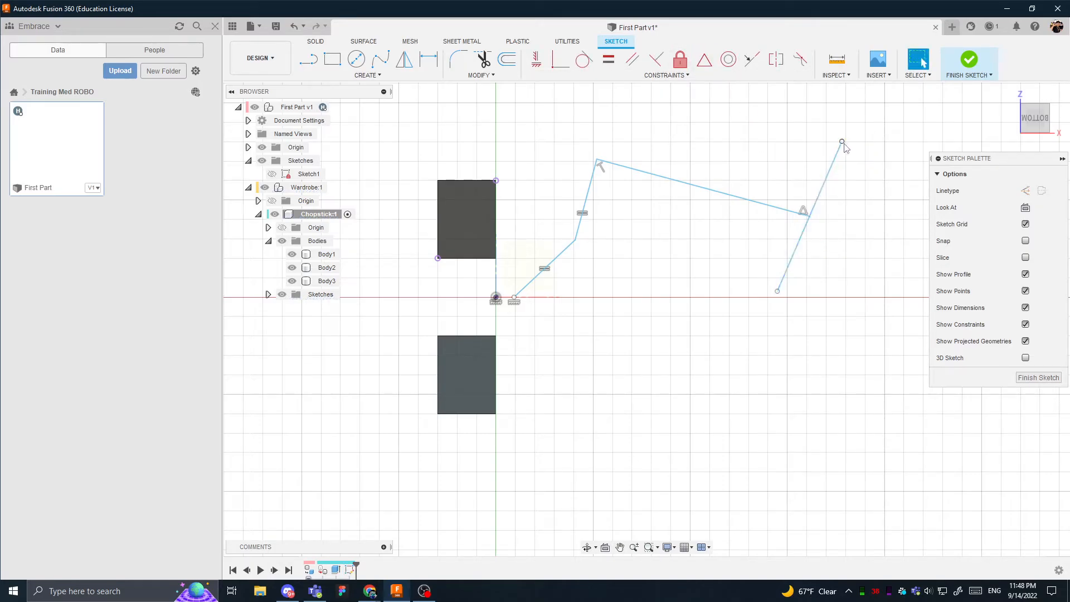
mouse_move(842, 142)
mouse_down()
mouse_move(866, 202)
mouse_move(789, 179)
mouse_move(873, 197)
mouse_move(843, 159)
mouse_up()
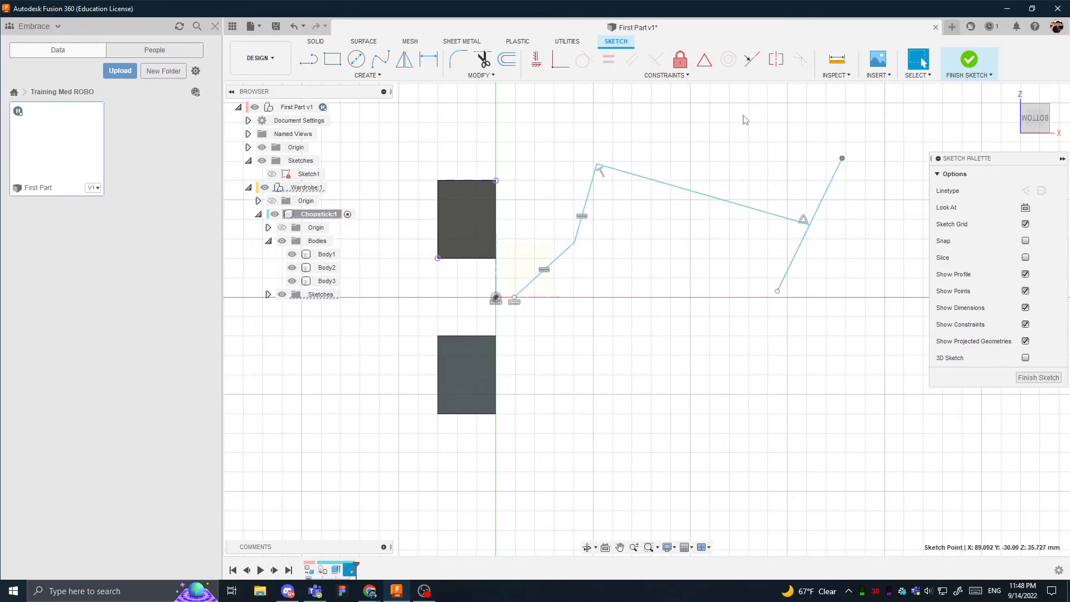
click(356, 59)
click(778, 294)
key(Escape)
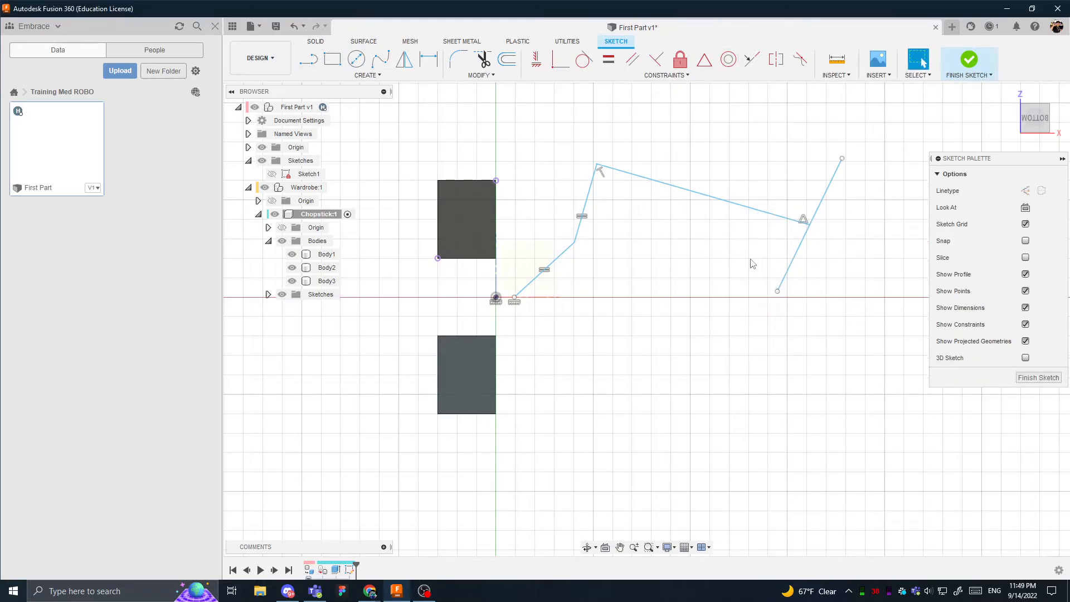
- Draw two separate center diameter circles below the long slanted line, the second lower than the first
key(c)
click(685, 266)
click(739, 247)
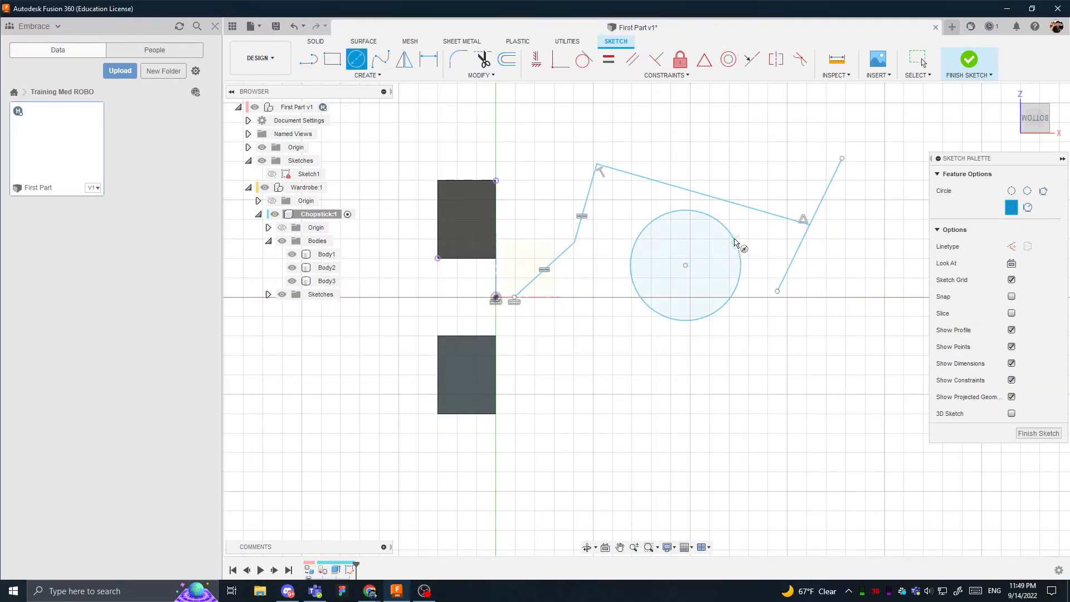
click(744, 365)
click(789, 357)
key(Escape)
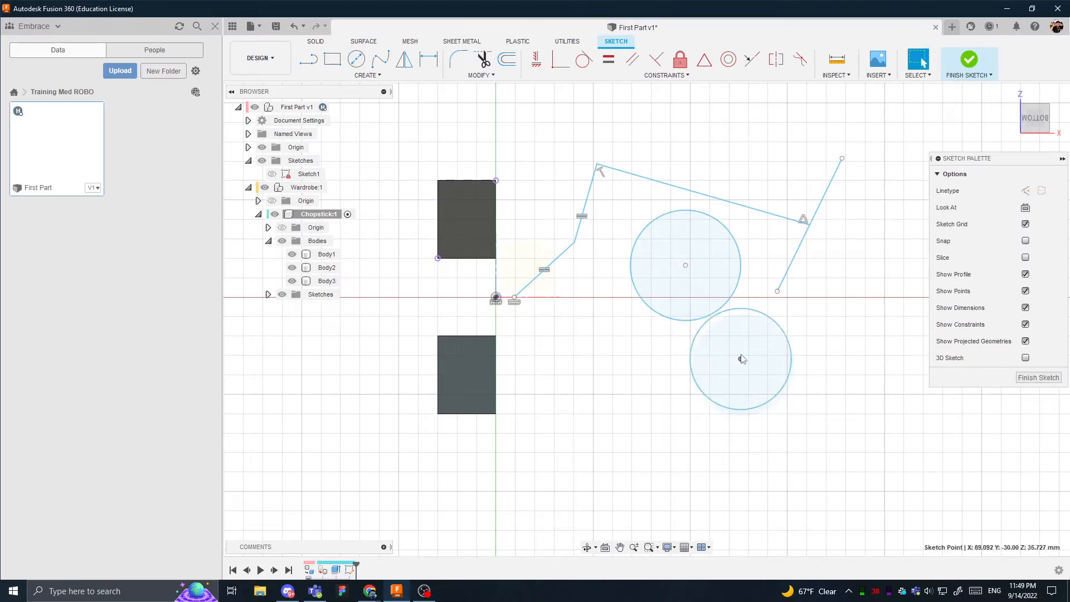
- Move the second circle beside the first, and shift both circles together by their center points to below the slanted lines
drag(742, 365, 789, 266)
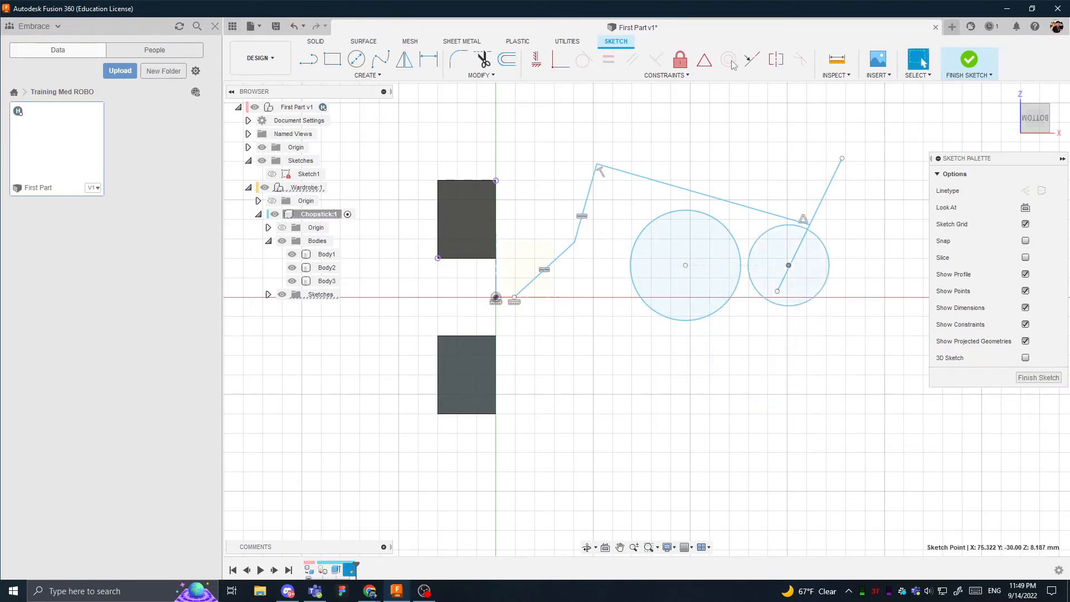
shift+click(686, 266)
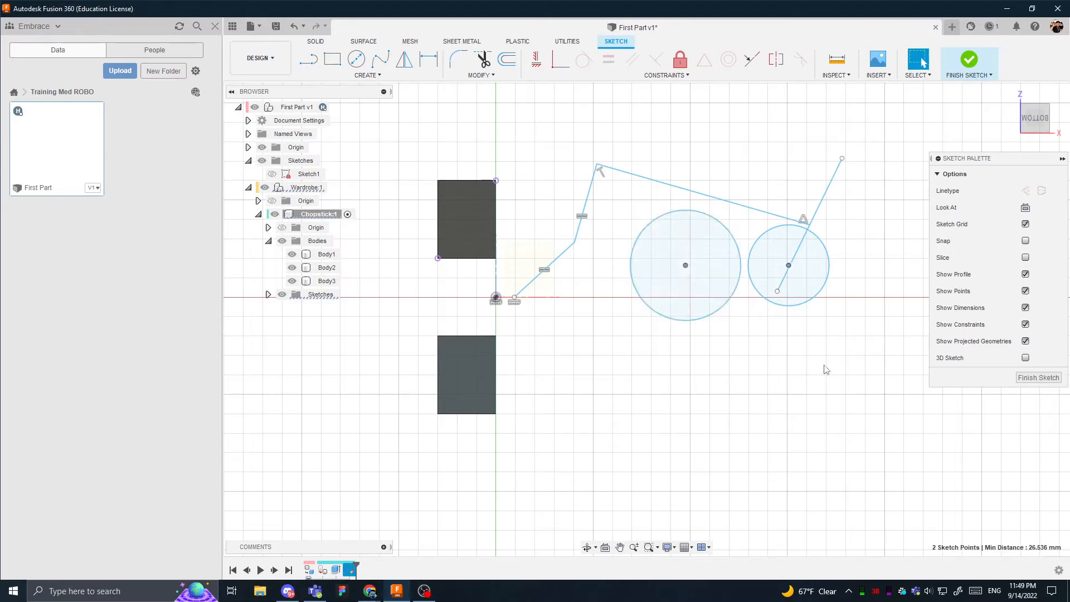
drag(789, 266, 731, 345)
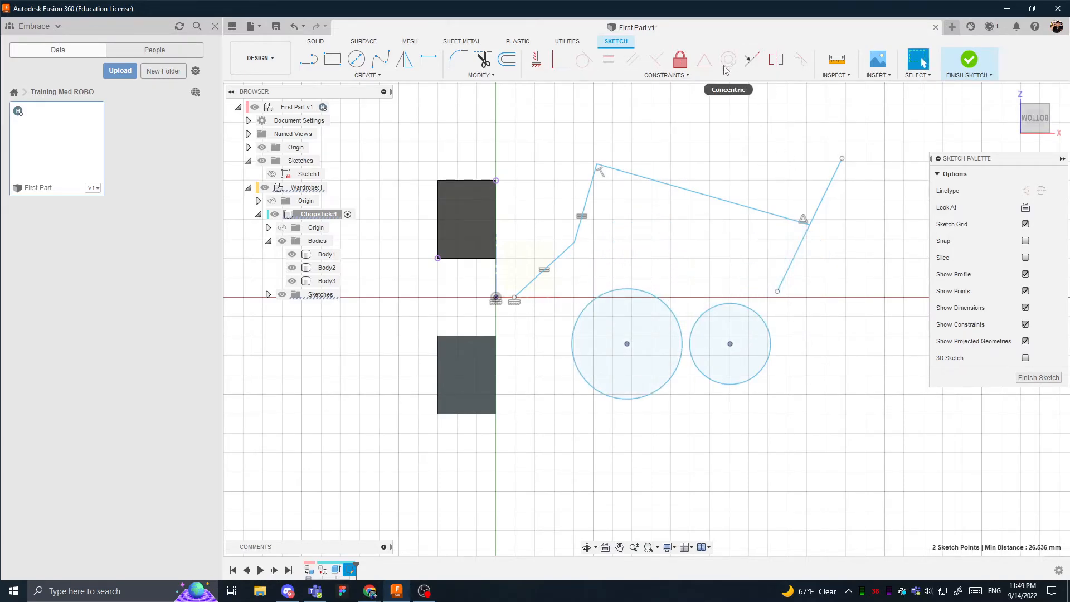
- Make the larger circle concentric with the smaller circle
click(731, 304)
shift+click(673, 308)
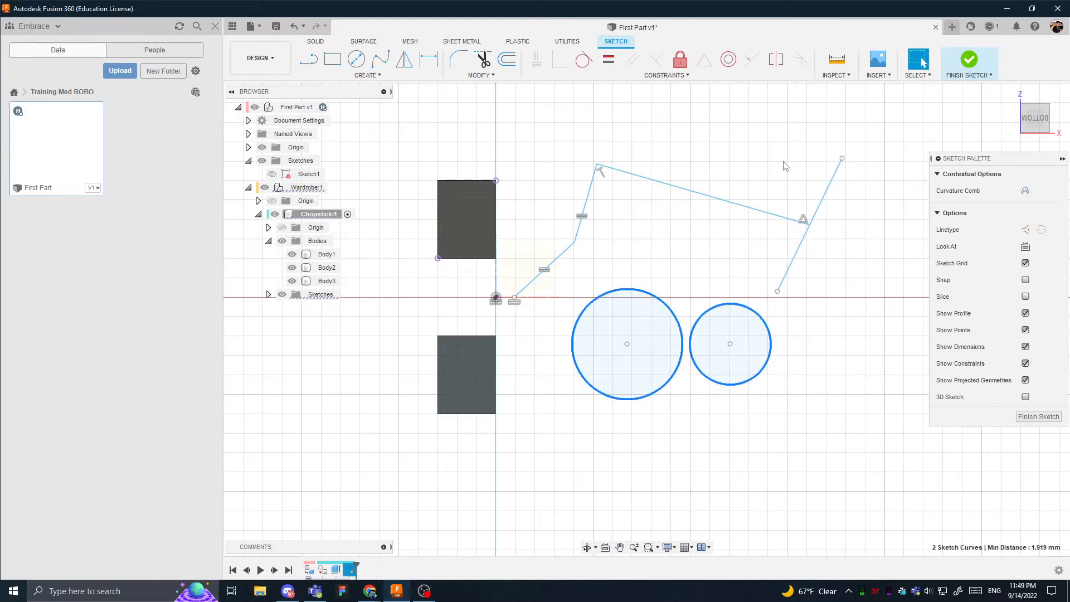
click(727, 64)
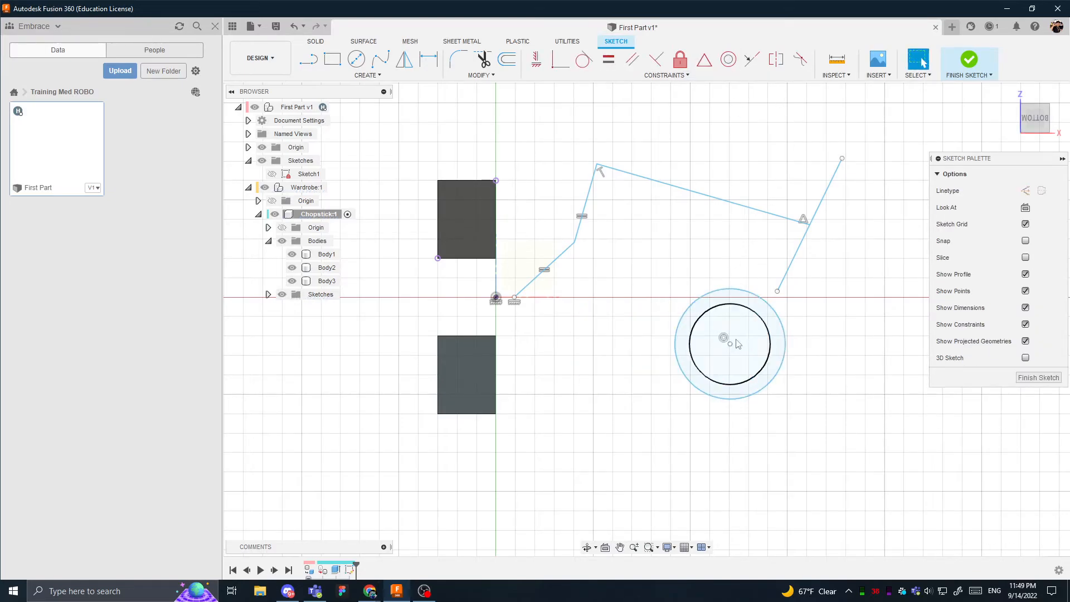
- Enlarge the inner circle to about 37 mm in diameter and shift both concentric circles by their shared center
drag(730, 344, 751, 363)
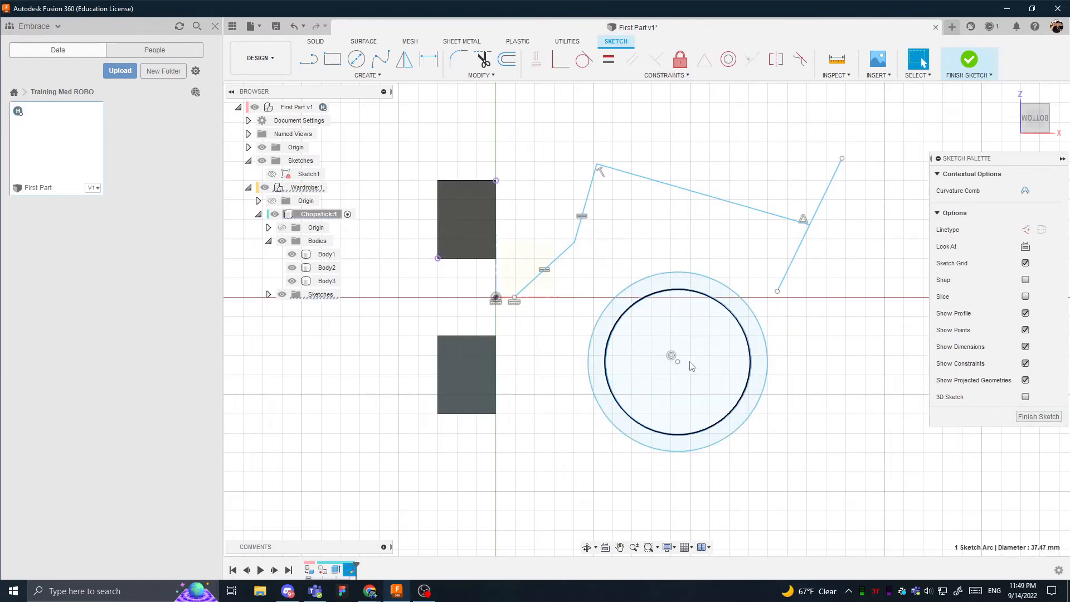
mouse_move(678, 362)
mouse_down()
mouse_move(705, 350)
mouse_move(667, 347)
mouse_move(676, 342)
mouse_up()
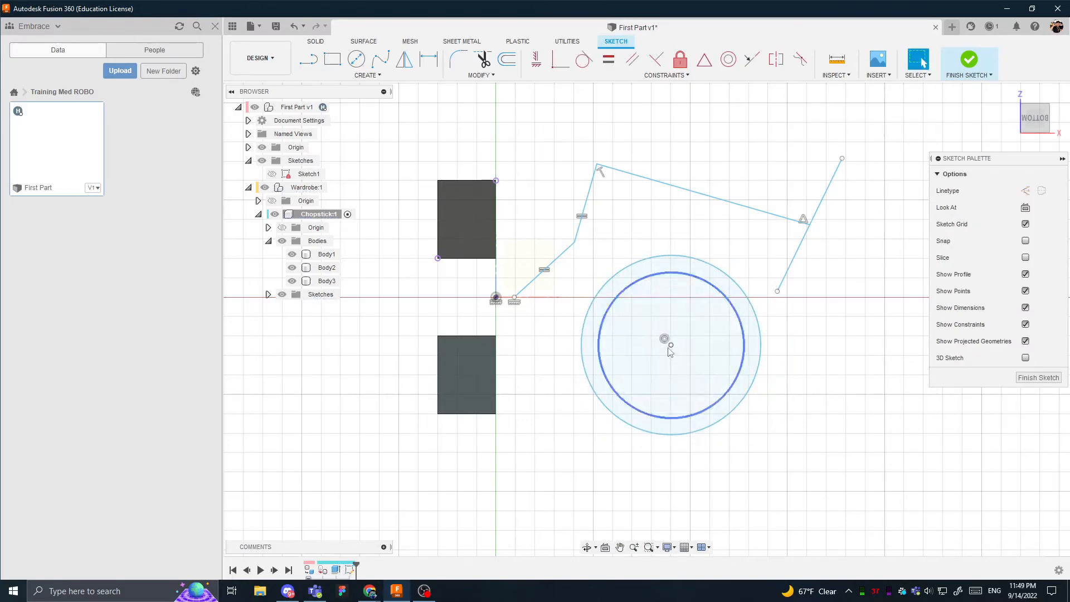
- Attach the circles' shared center to the long slanted line and place it at the line's midpoint
click(729, 207)
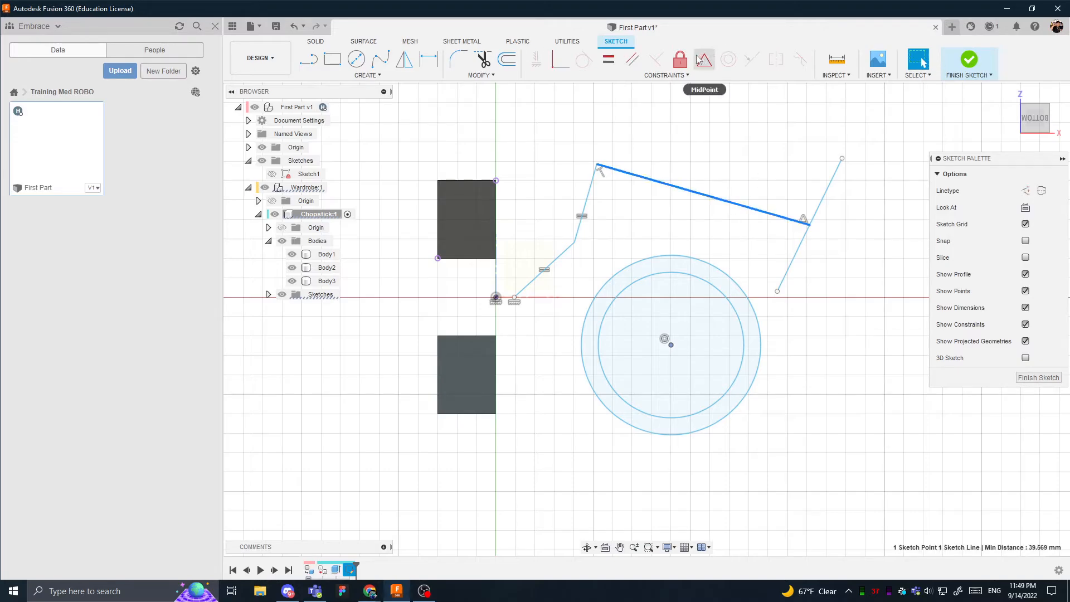
click(705, 61)
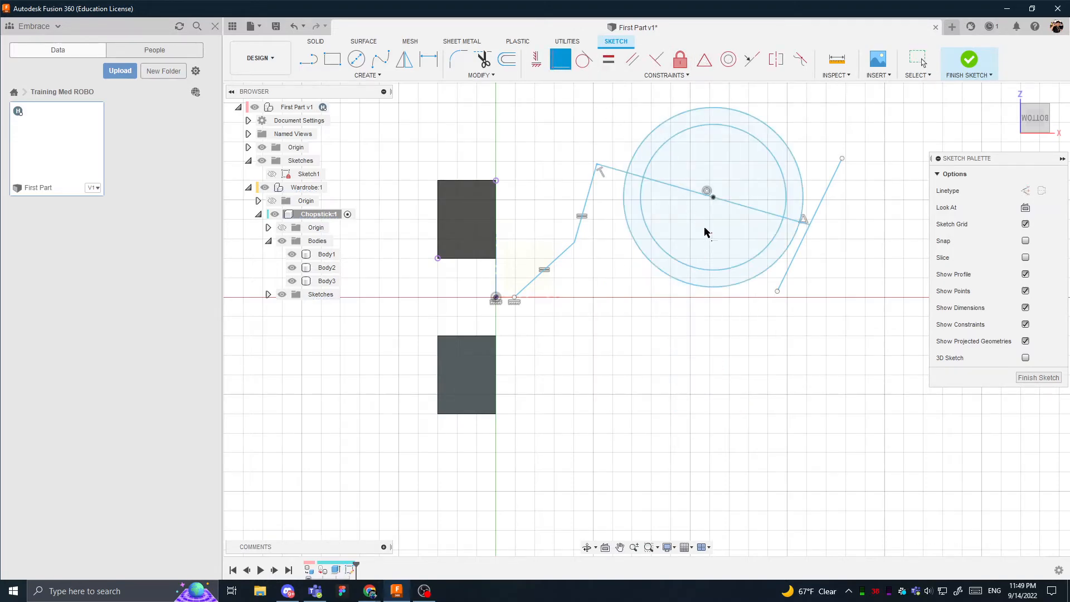
mouse_move(708, 193)
mouse_down()
mouse_move(684, 182)
mouse_move(739, 202)
mouse_move(707, 191)
mouse_up()
scroll(701, 184, up, 10)
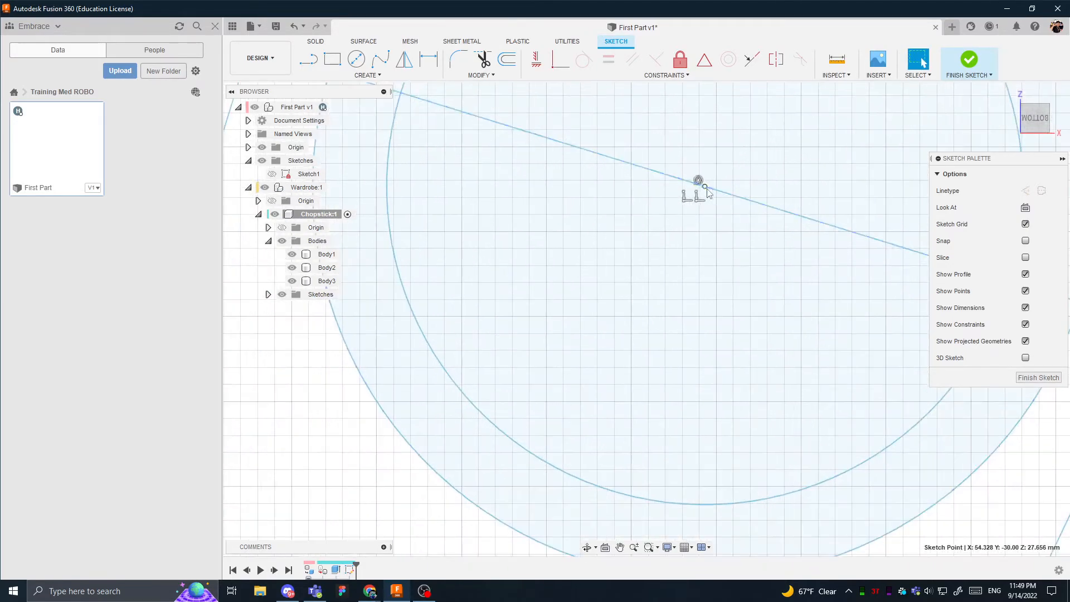
click(701, 183)
scroll(702, 185, up, 3)
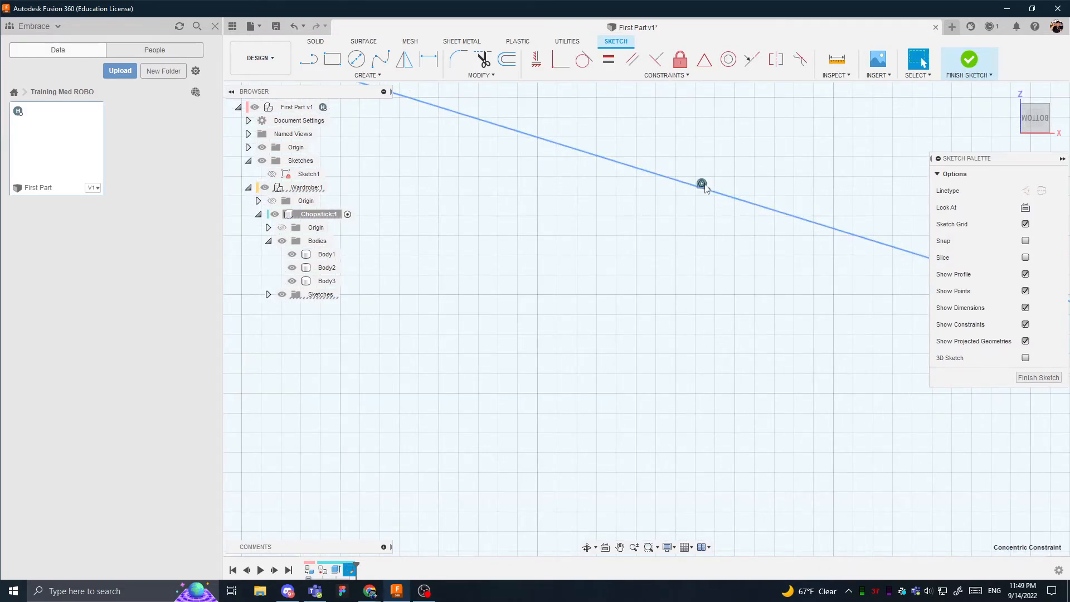
click(709, 189)
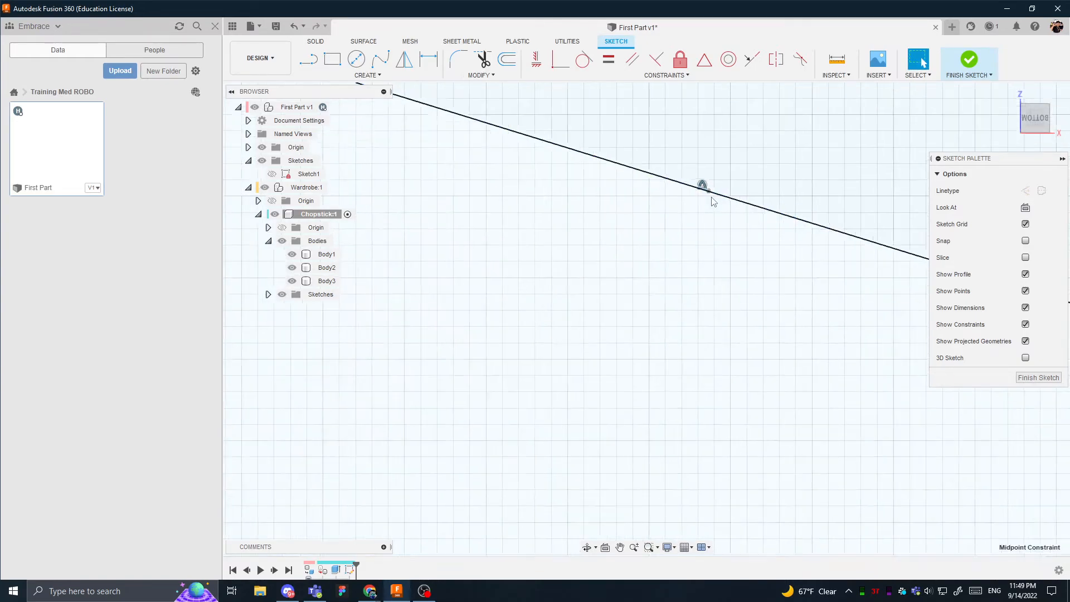
- Delete the midpoint constraint from the circles' center, then slide the center along the long line toward its lower end
scroll(710, 200, down, 6)
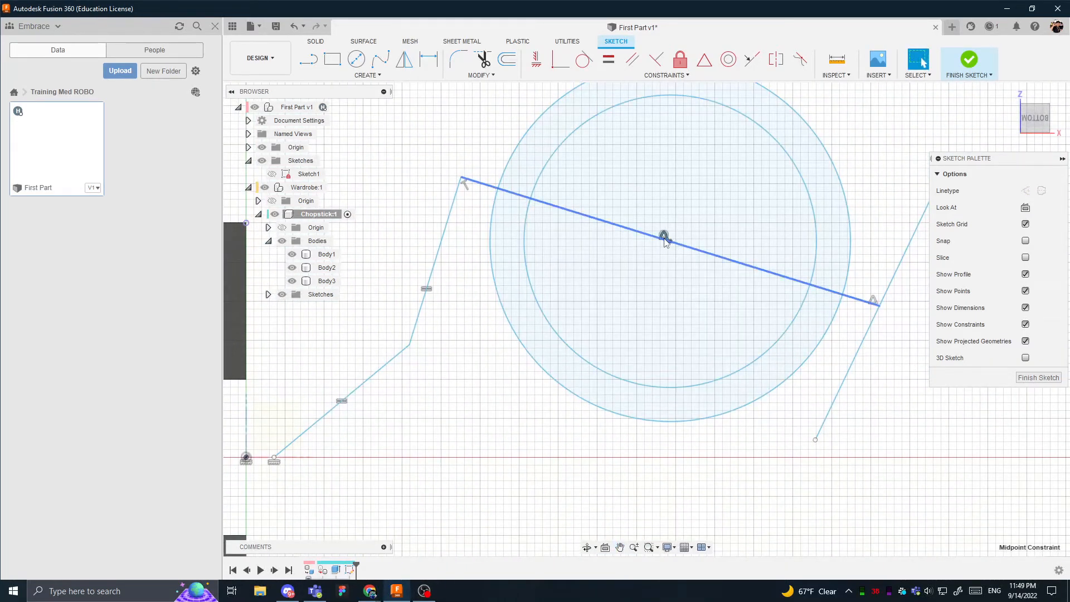
scroll(671, 240, up, 5)
click(672, 243)
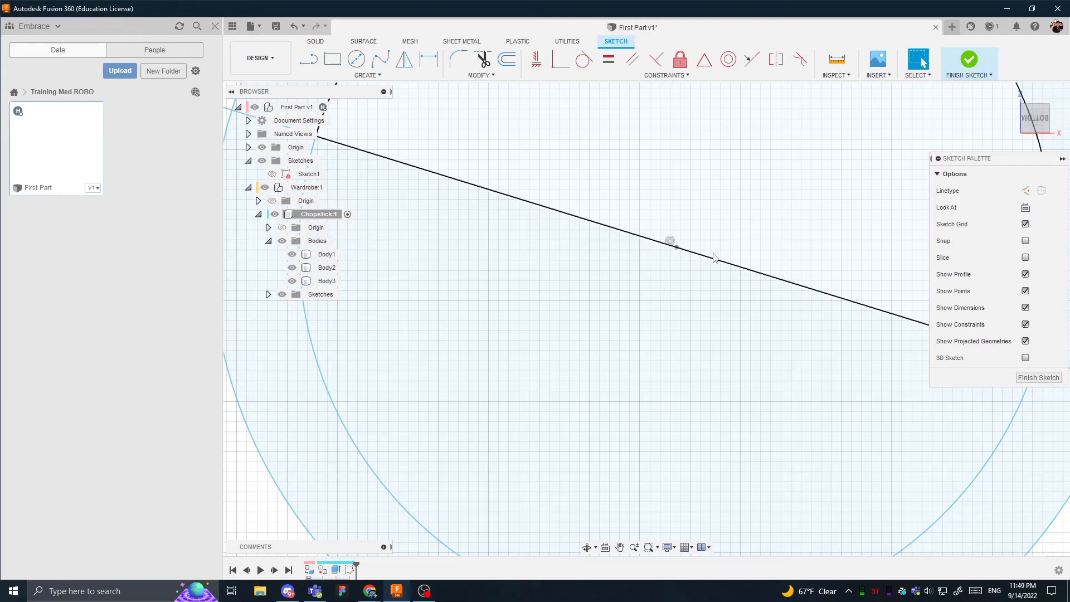
scroll(714, 257, down, 5)
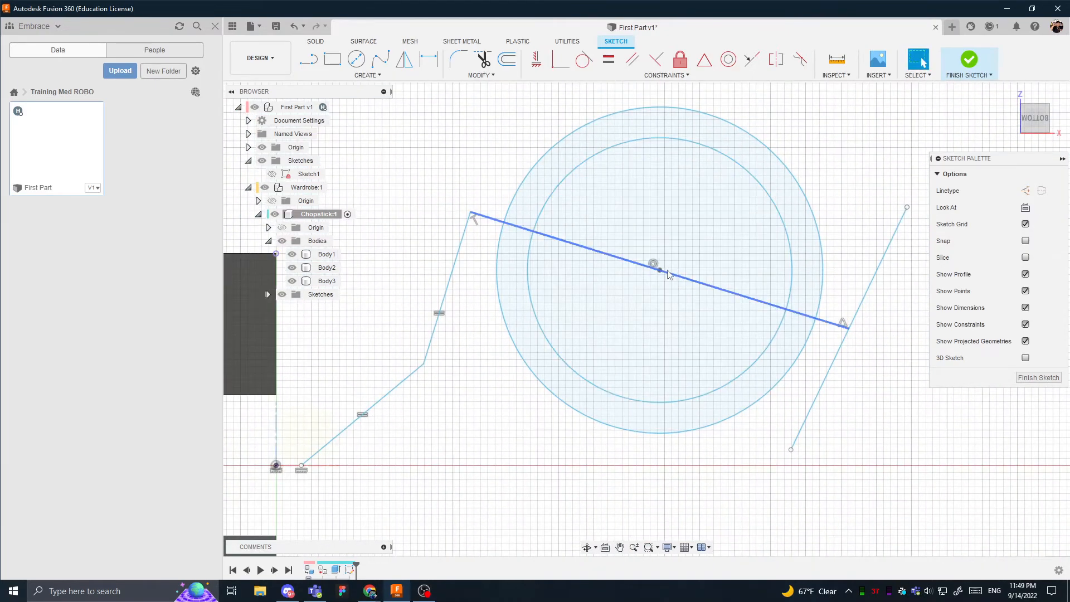
drag(661, 271, 713, 286)
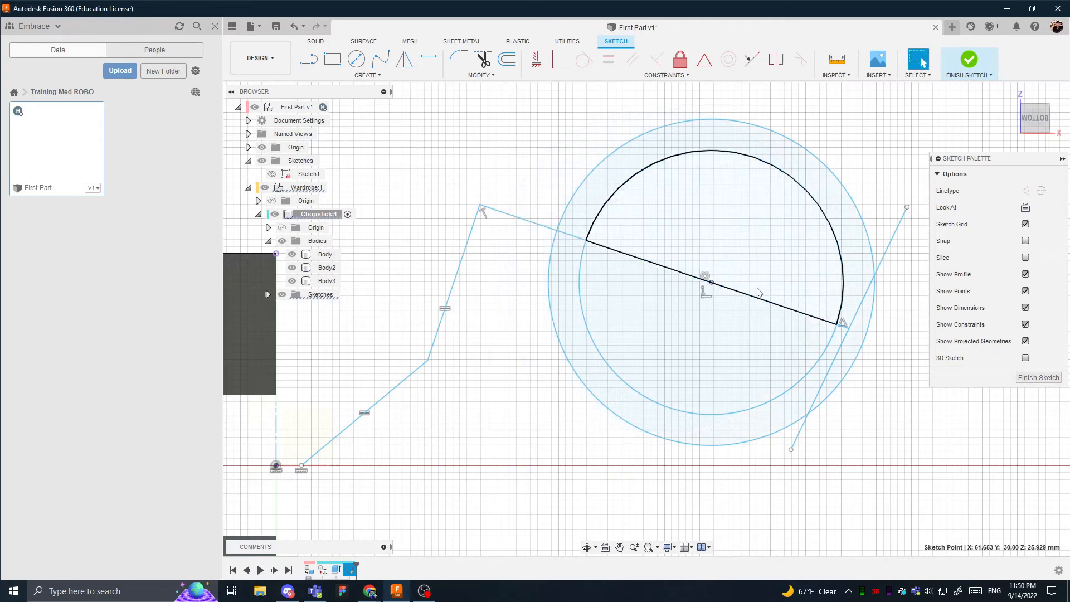
- Examine the coincident and concentric constraints at the circles' center and the perpendicular and equal constraints on the line chain
click(704, 295)
click(705, 276)
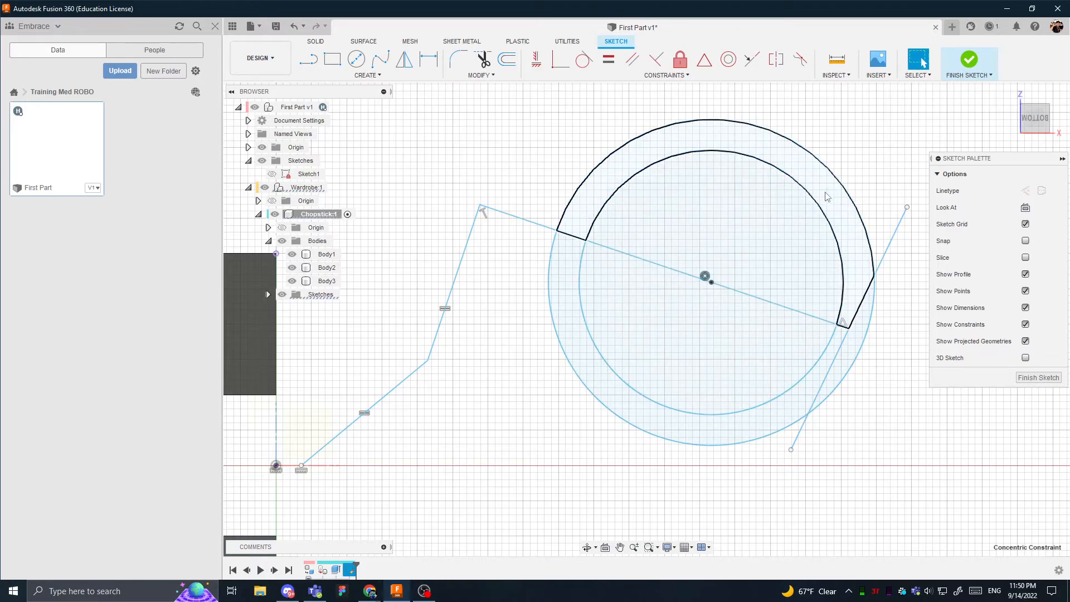
click(497, 227)
click(484, 218)
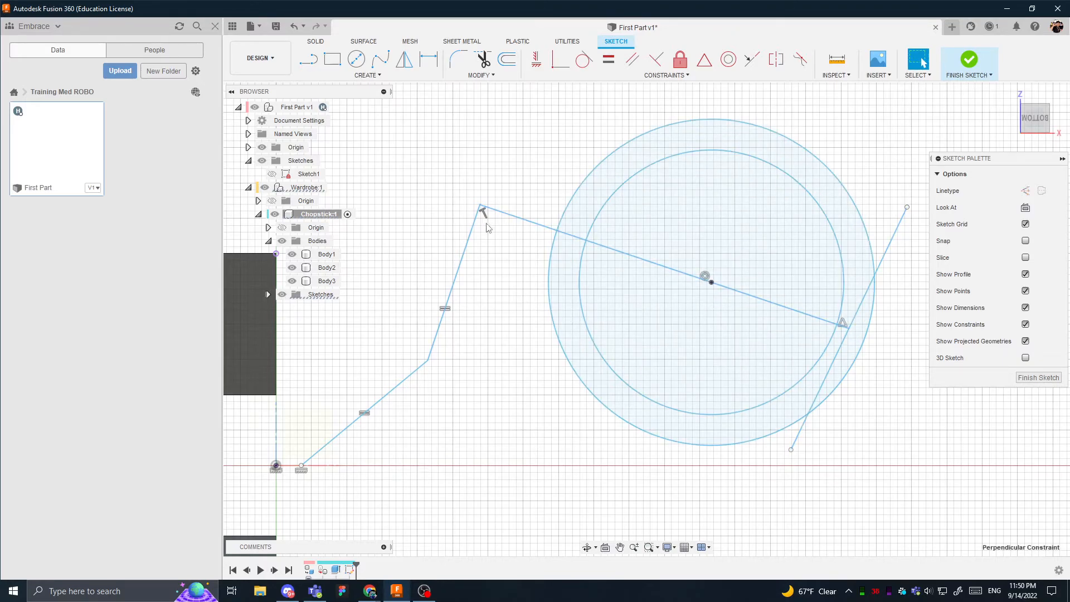
click(449, 308)
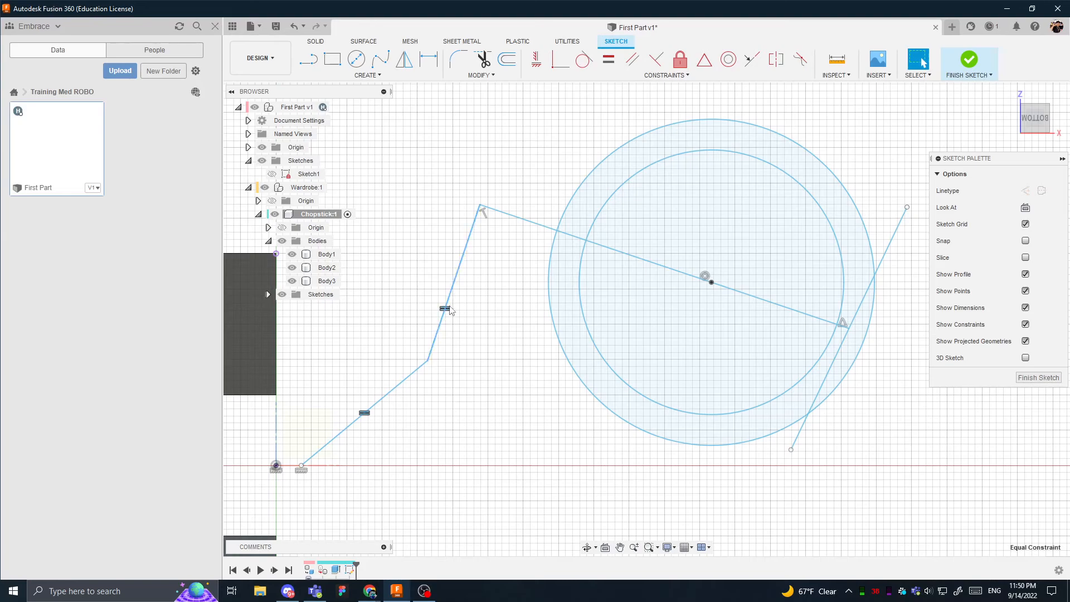
- Shift the line chain's lower corner and open end, and join that end to the origin with the Coincident constraint
mouse_move(428, 361)
mouse_down()
mouse_move(459, 405)
mouse_move(434, 399)
mouse_up()
mouse_move(305, 471)
mouse_down()
mouse_move(342, 469)
mouse_move(276, 466)
mouse_move(320, 467)
mouse_up()
click(276, 467)
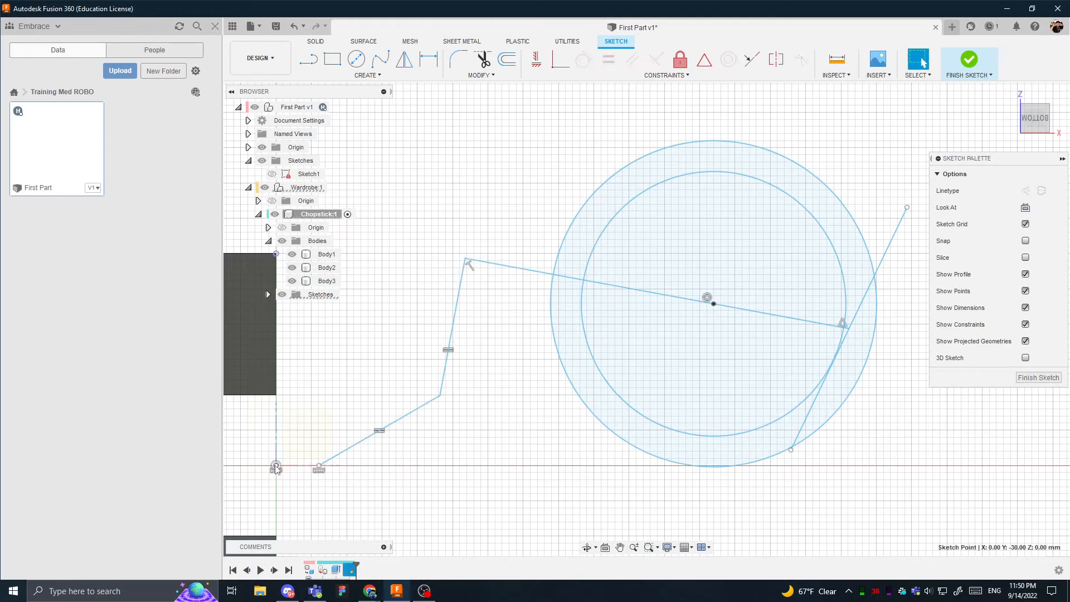
click(560, 58)
key(Escape)
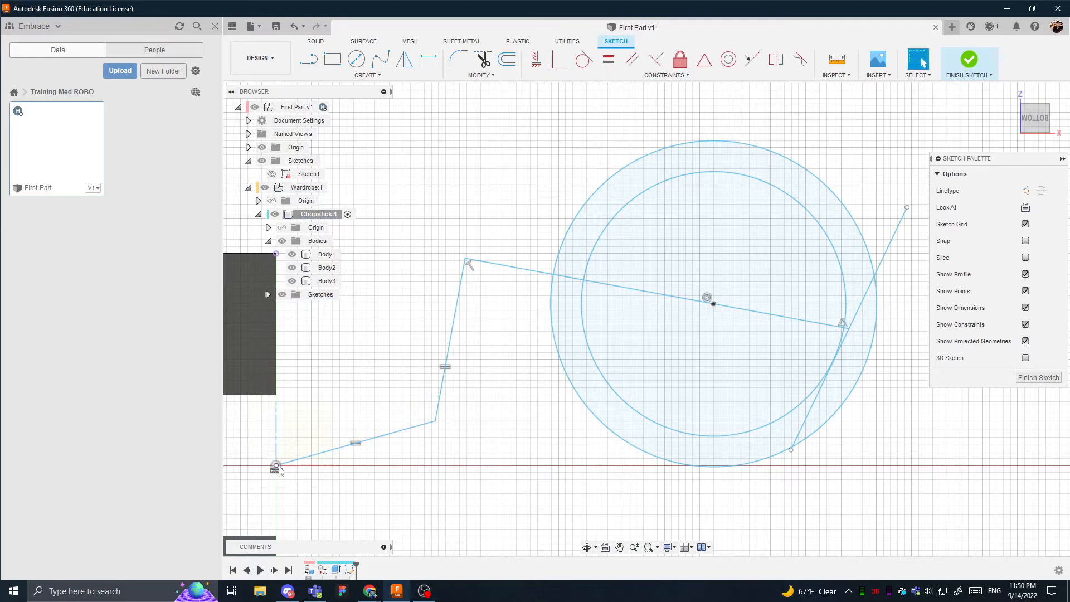
- Reposition the line chain's lower corner and slide the circles' center farther along the long line
mouse_move(277, 467)
mouse_down()
mouse_move(376, 427)
mouse_move(389, 361)
mouse_move(454, 403)
mouse_up()
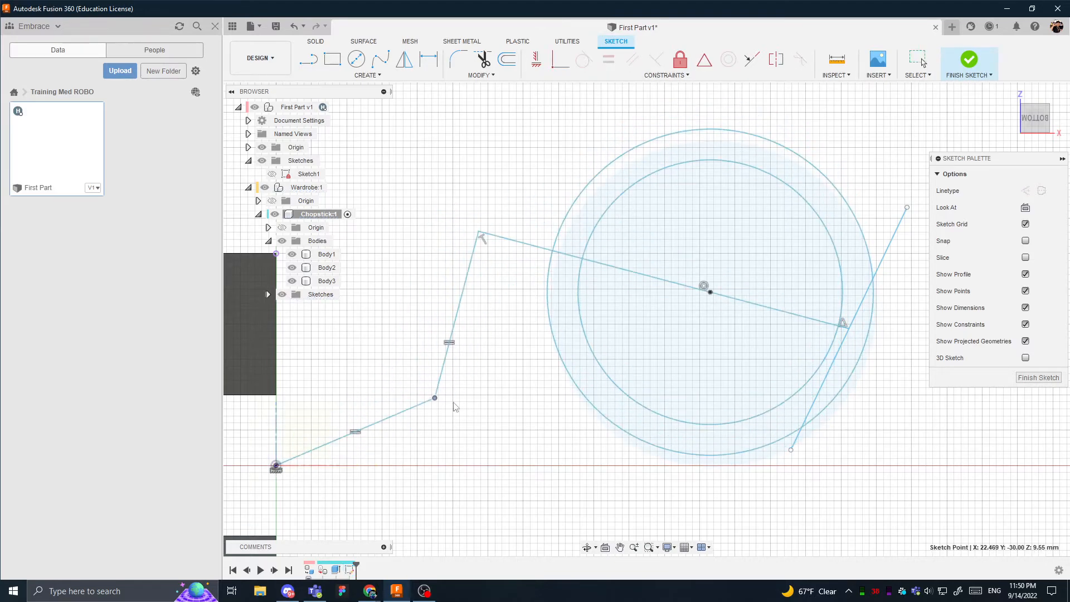
drag(710, 293, 736, 306)
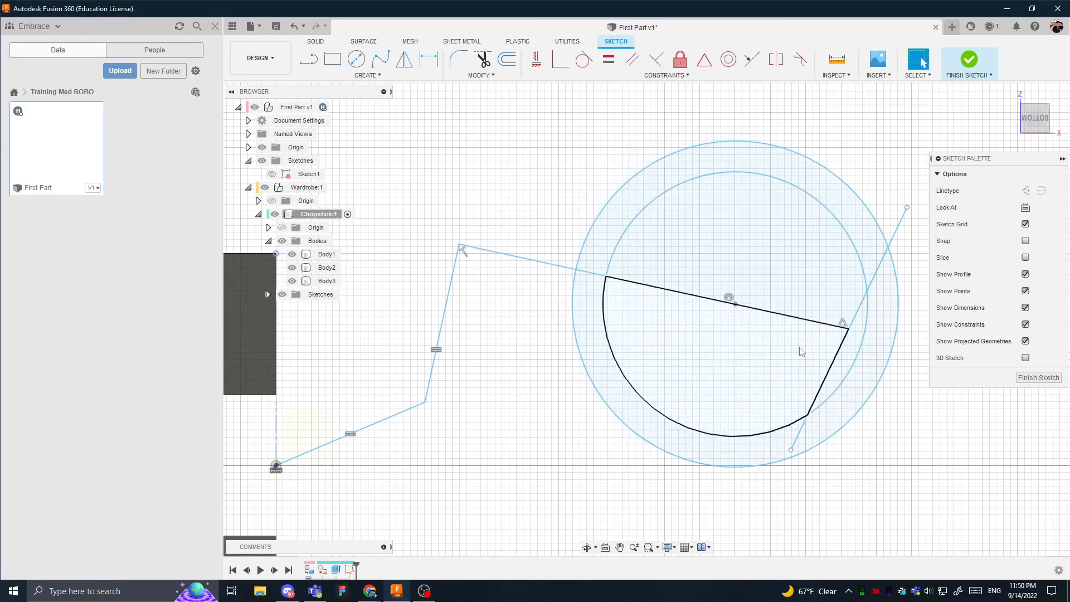
- Dimension the distance from the circles' center to the long line's lower end as 15 mm
click(421, 63)
click(848, 328)
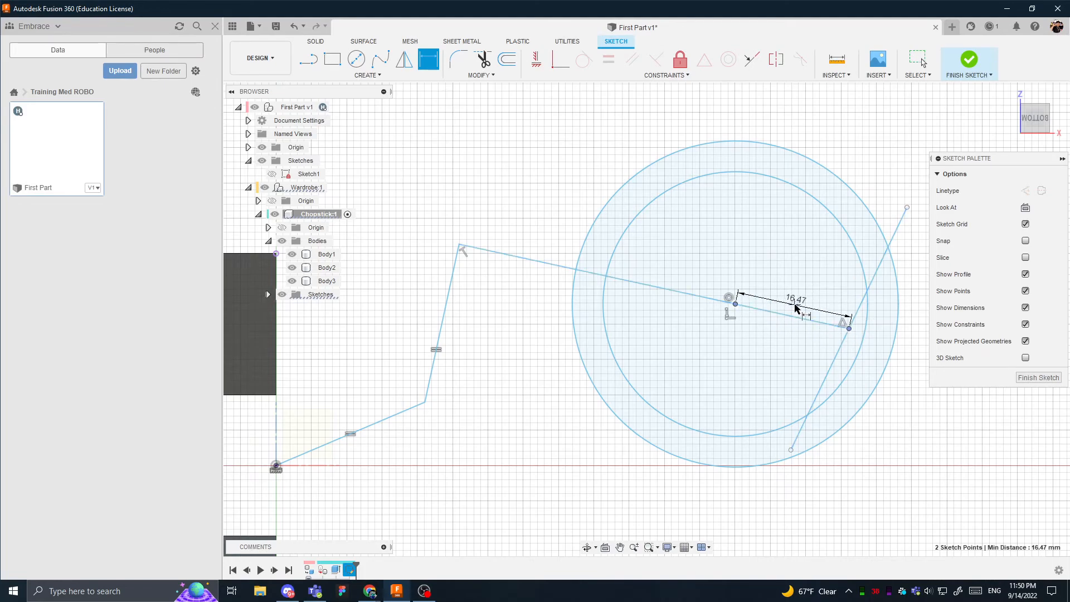
click(796, 306)
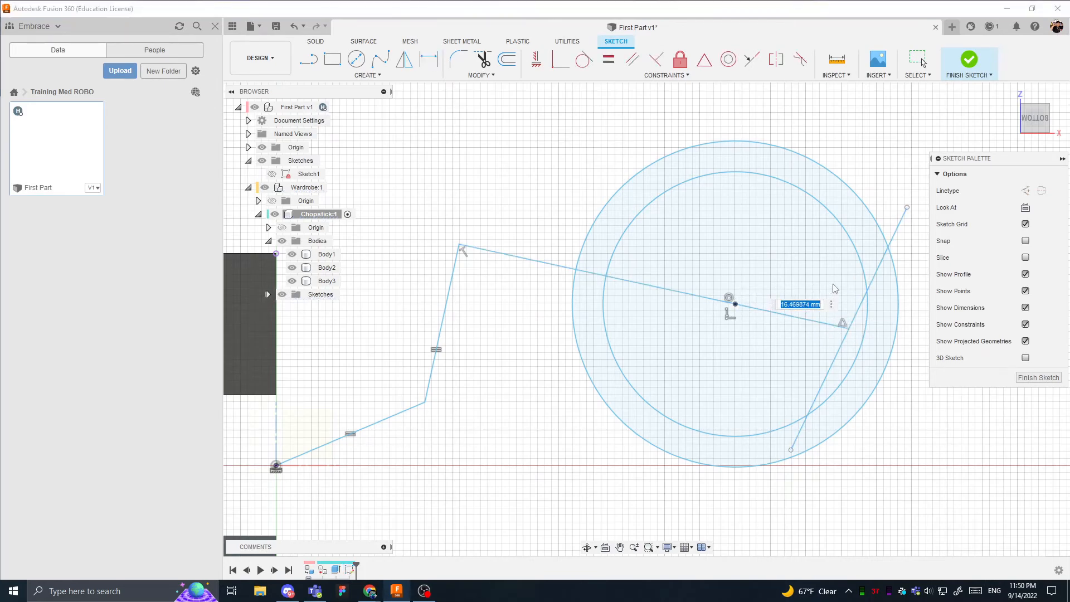
text(15)
key(Return)
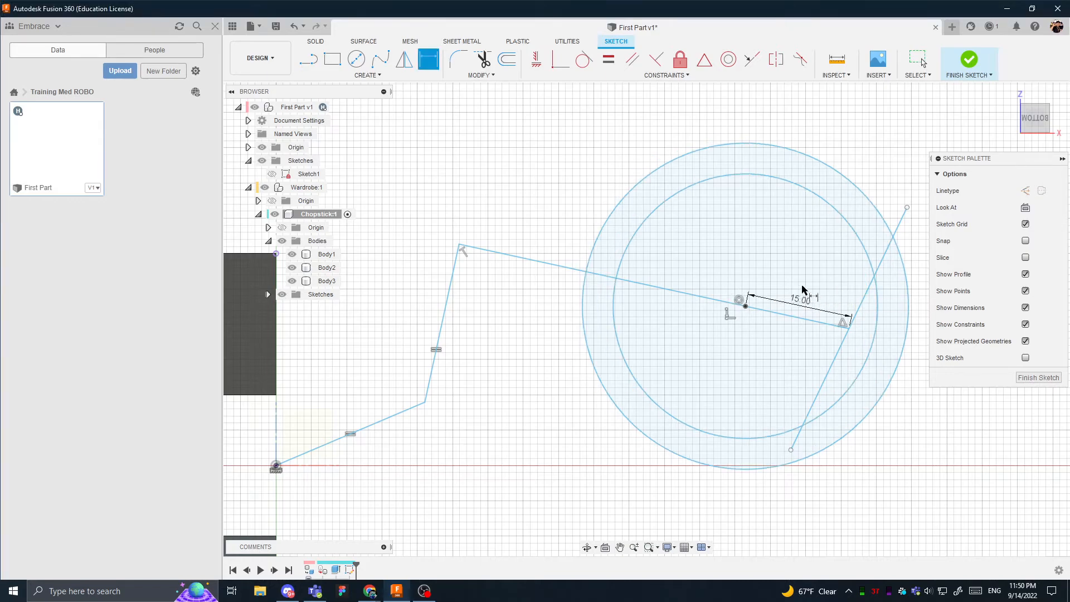
- Dimension the inner circle's diameter as 15 mm
click(853, 229)
click(754, 246)
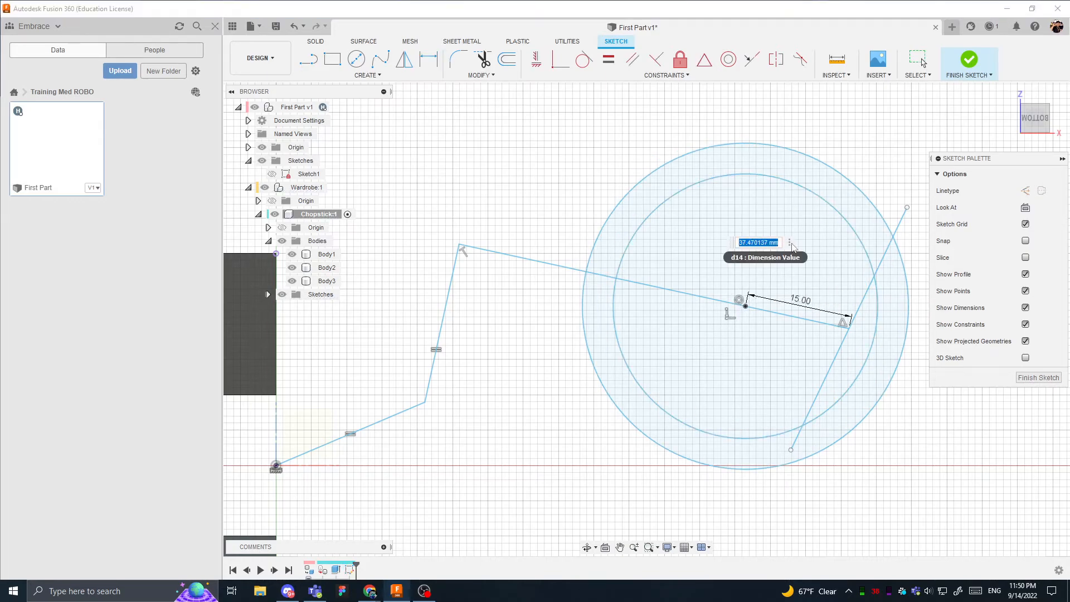
text(15)
key(Return)
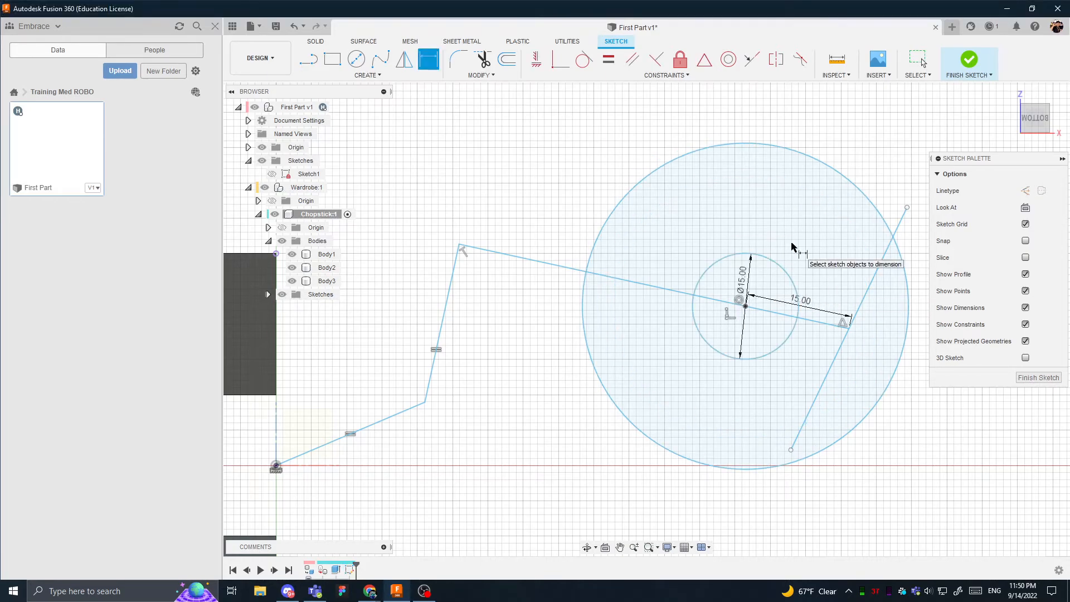
- Dimension the radial gap between the two circles as 5 mm, and shift the circles by their center
click(860, 191)
click(767, 259)
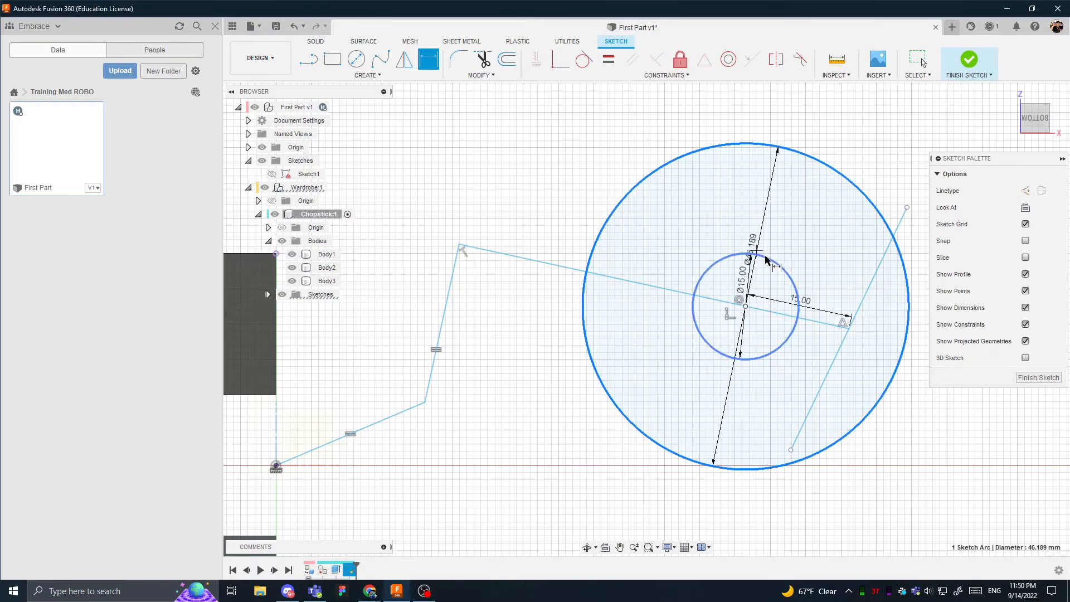
click(807, 229)
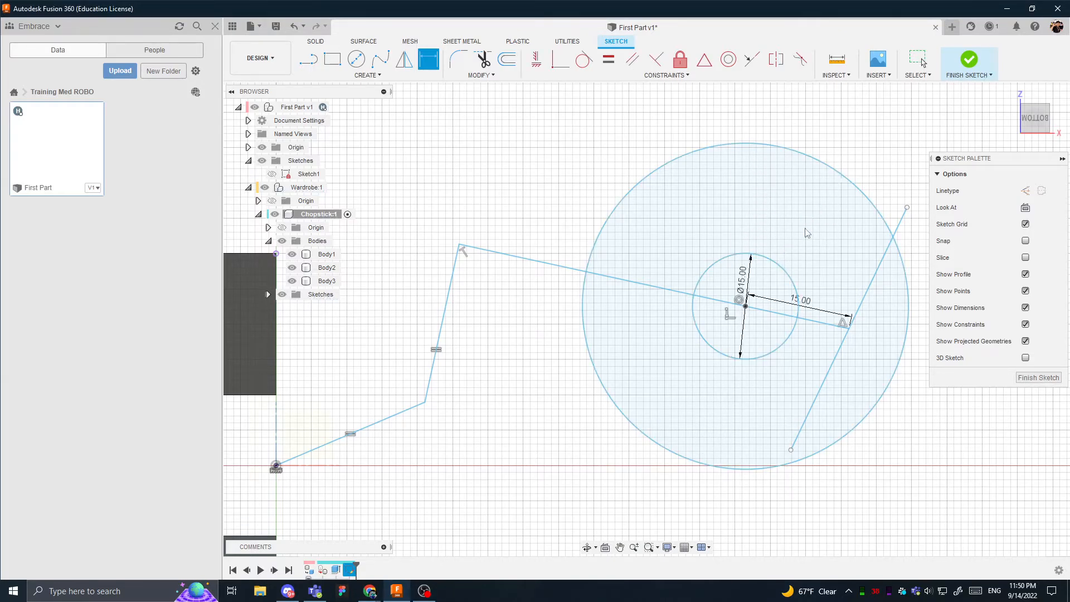
text(5)
key(Return)
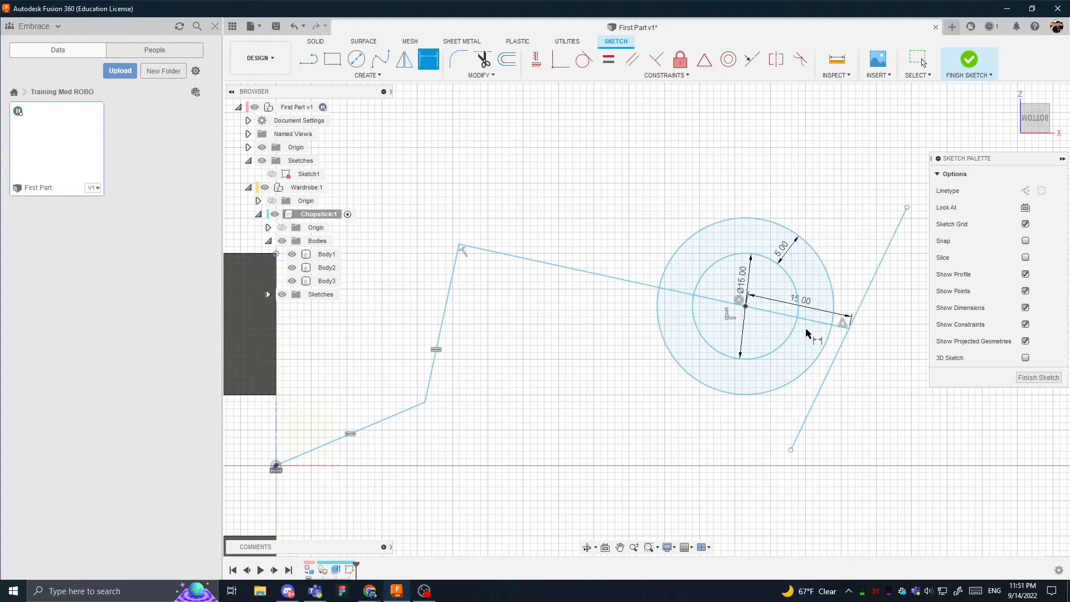
drag(726, 257, 730, 280)
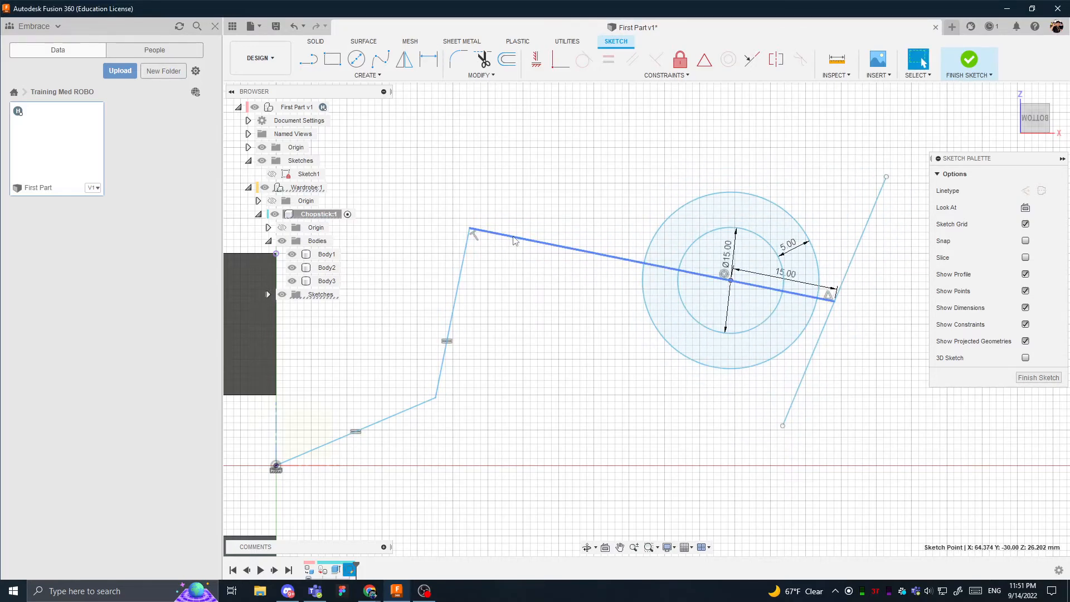
- Add a horizontal dimension of 50 mm between the ends of the long slanted line
click(475, 230)
click(638, 205)
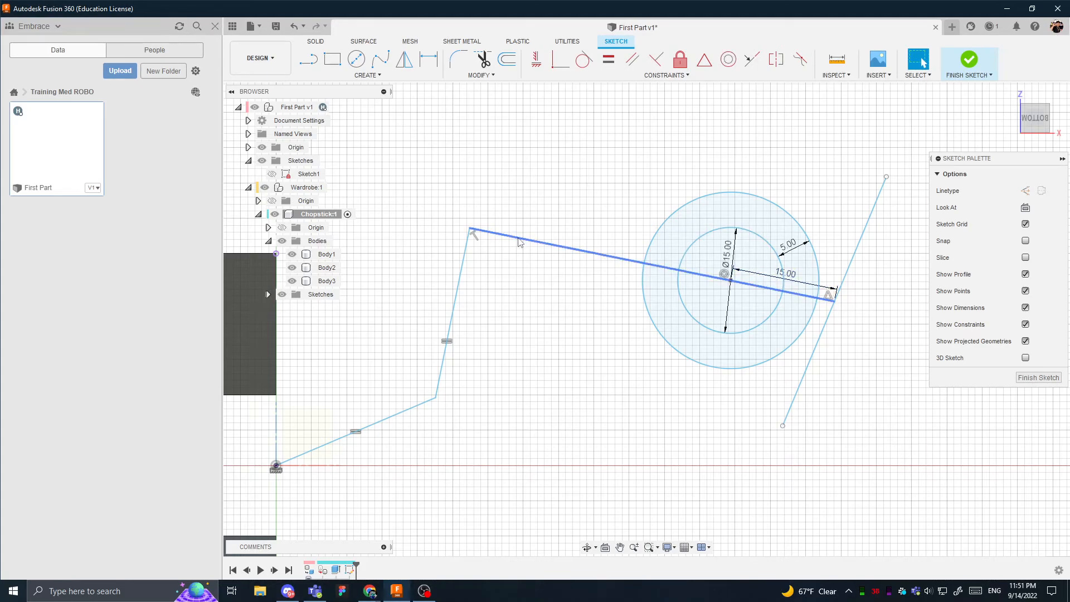
click(516, 237)
key(d)
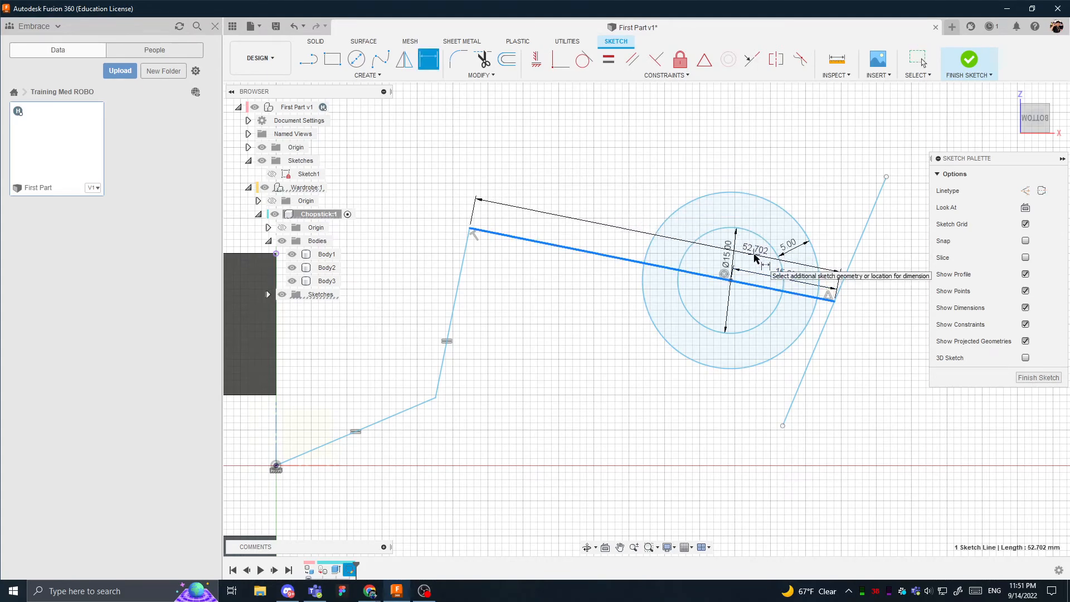
click(609, 149)
text(50)
key(Return)
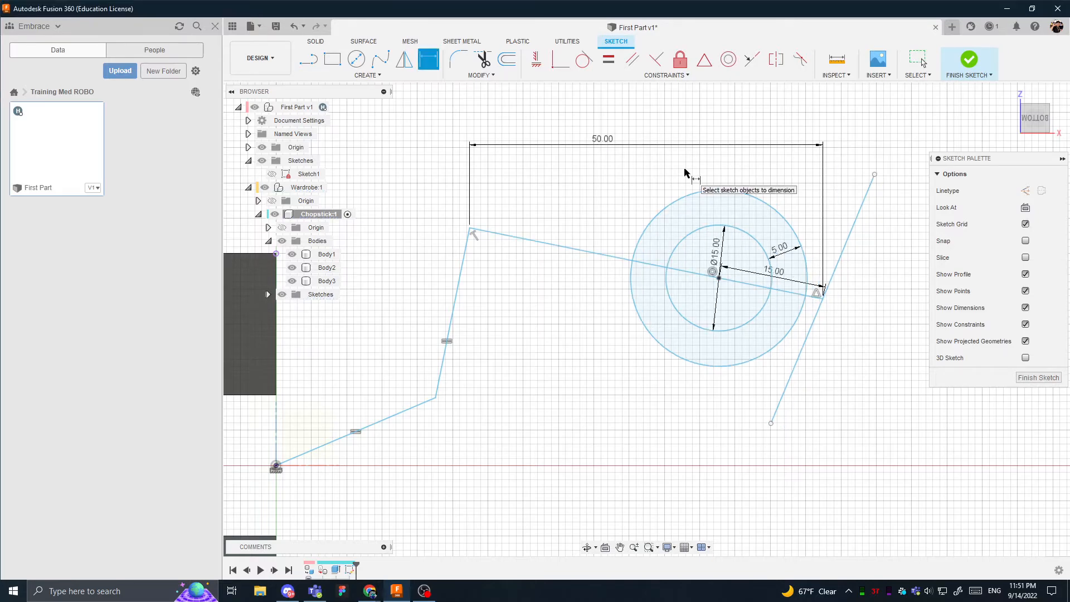
- Test the sketch's movement, undo back past the 50 mm value, and delete the long line's horizontal dimension
mouse_move(819, 293)
mouse_down()
mouse_move(786, 334)
mouse_move(701, 249)
mouse_move(780, 299)
mouse_move(737, 223)
mouse_move(789, 237)
mouse_move(735, 215)
mouse_move(808, 230)
mouse_up()
click(859, 291)
key(ctrl+z)
key(ctrl+z)
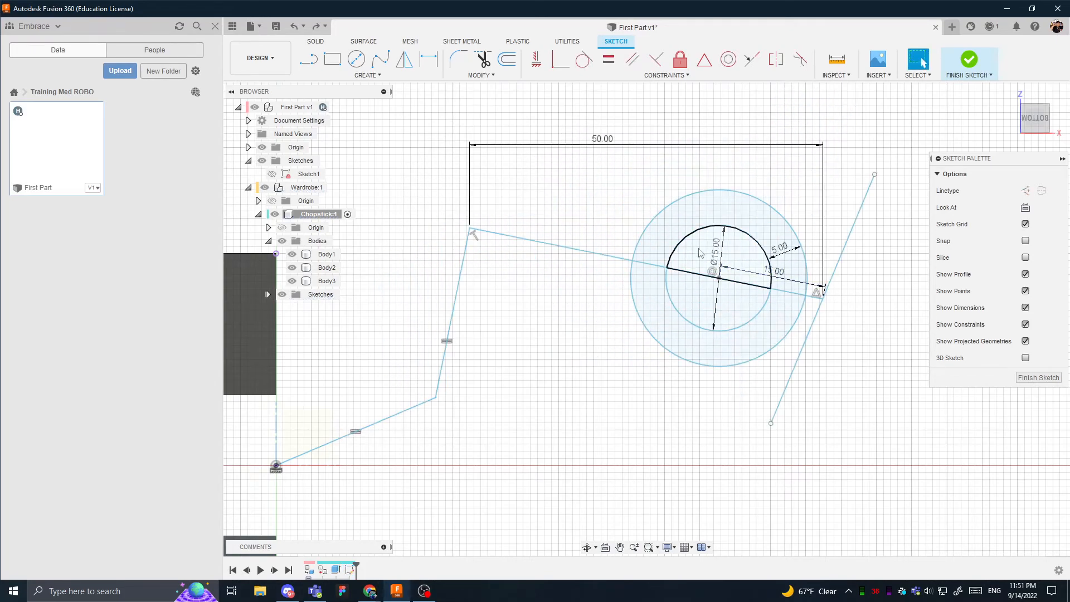
click(606, 147)
key(Delete)
- Dimension the long slanted line's aligned length as 50 mm
key(d)
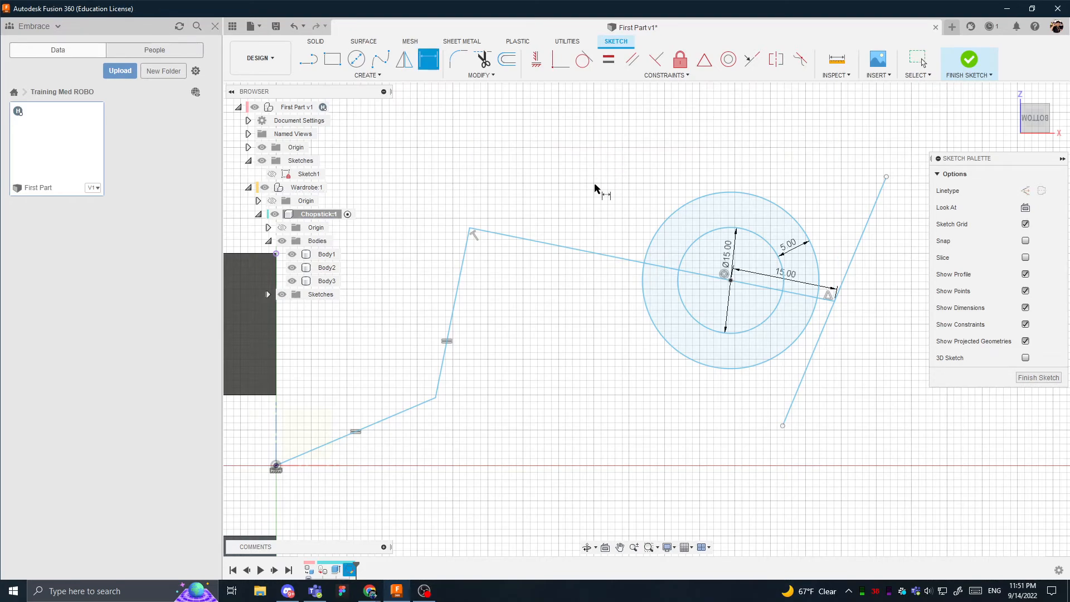
click(574, 249)
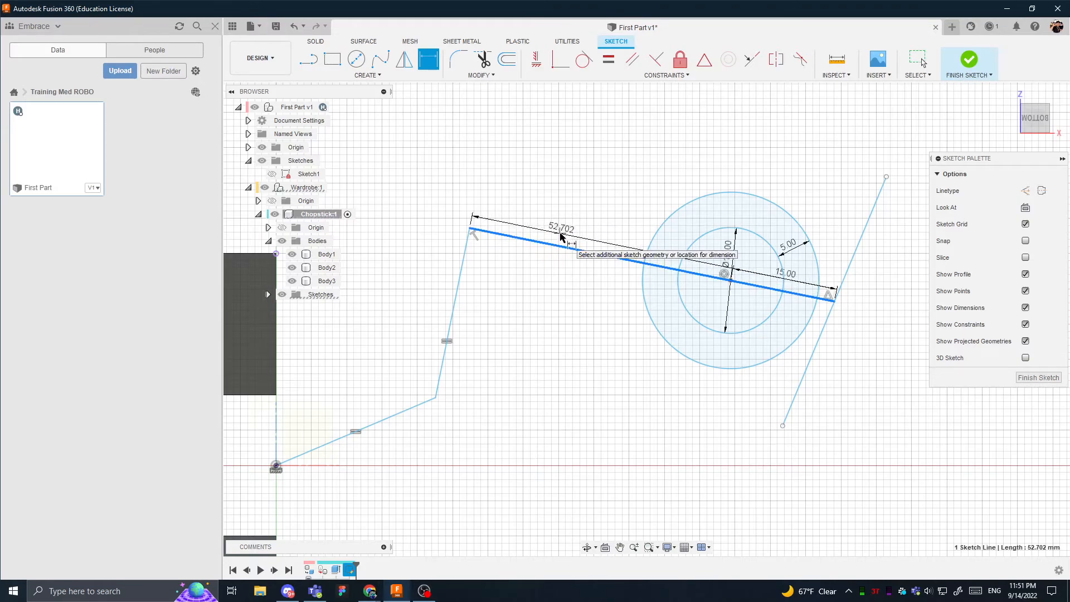
click(561, 237)
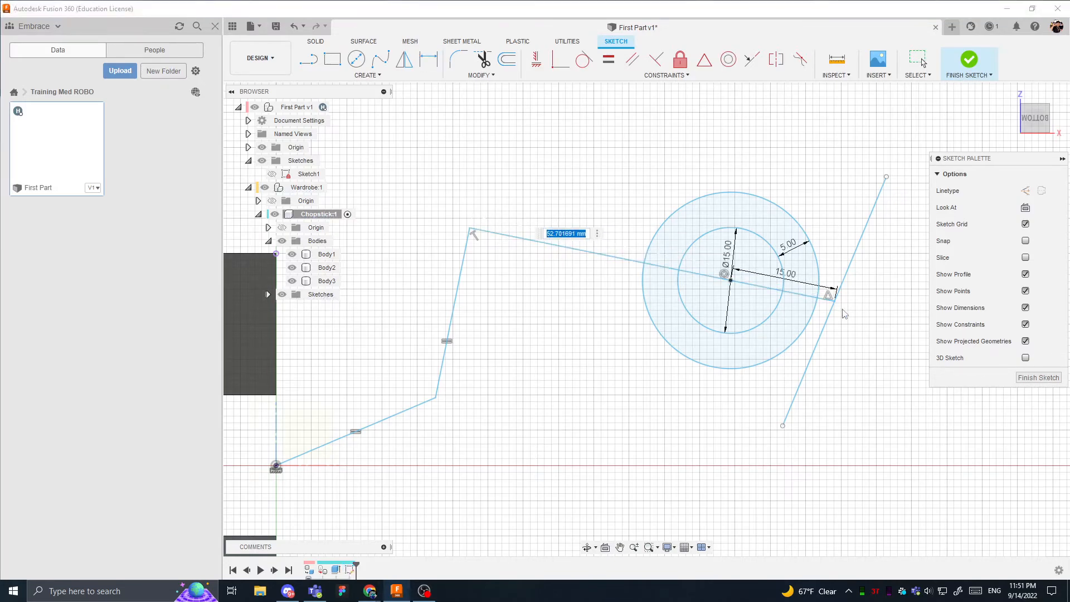
text(50)
key(Return)
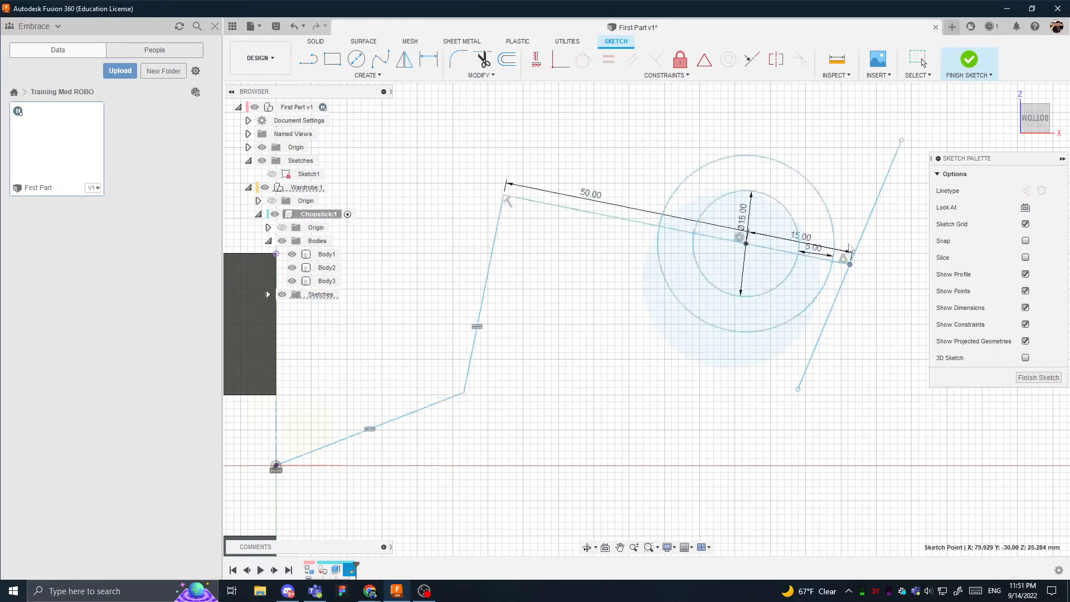
- Reposition the sketch's free points so the first line lies almost flat and the second line stands nearly upright
mouse_move(849, 246)
mouse_down()
mouse_move(855, 303)
mouse_move(834, 208)
mouse_move(845, 282)
mouse_move(844, 266)
mouse_up()
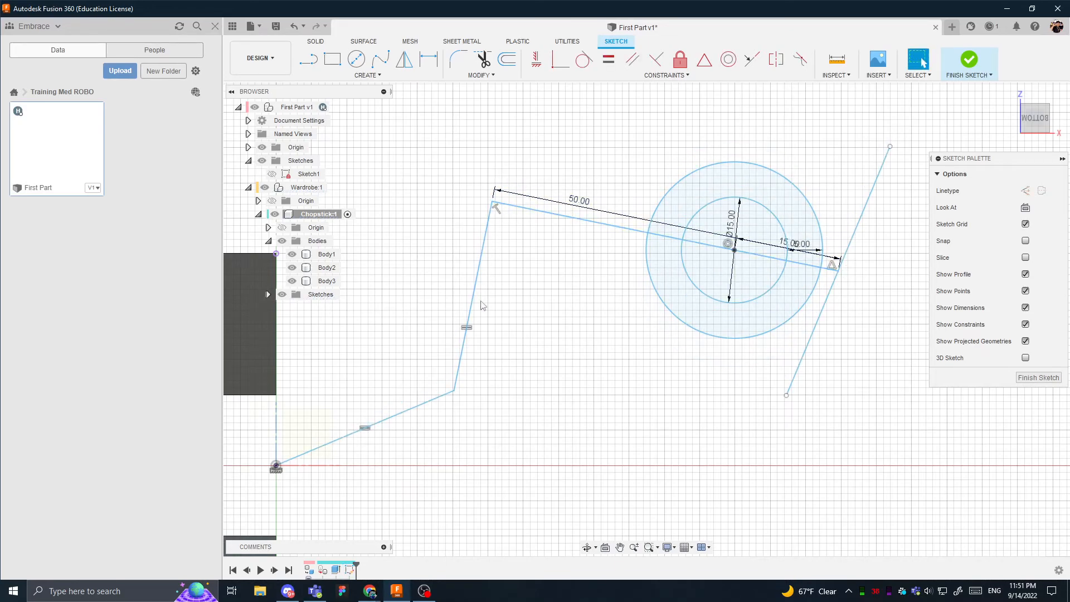
mouse_move(444, 400)
mouse_down()
mouse_move(554, 433)
mouse_move(666, 434)
mouse_move(627, 433)
mouse_move(584, 453)
mouse_move(560, 496)
mouse_move(435, 459)
mouse_move(484, 467)
mouse_up()
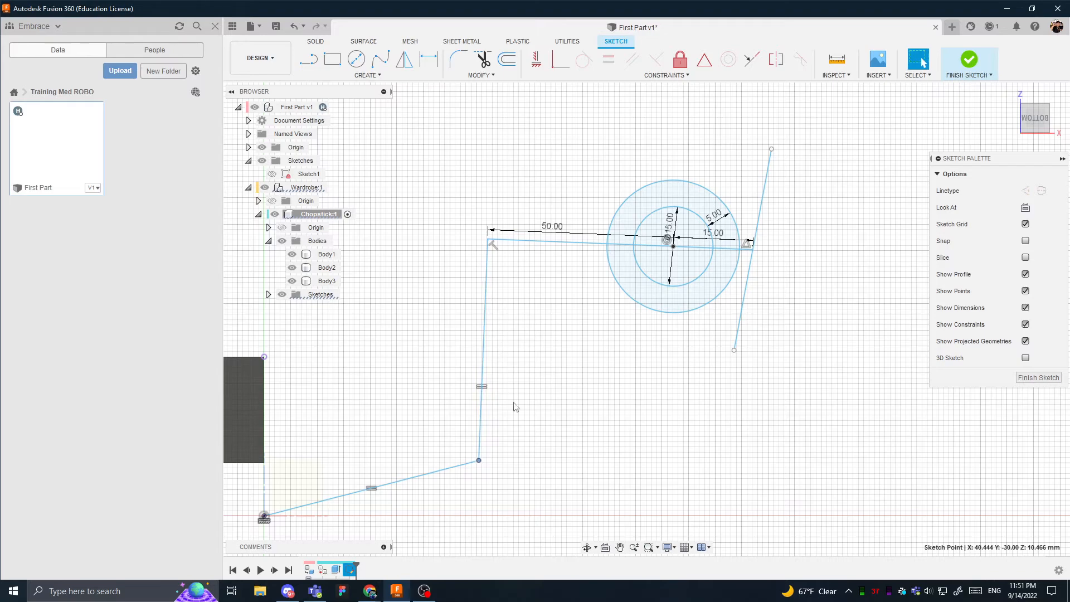
mouse_move(771, 160)
mouse_down()
mouse_move(748, 157)
mouse_move(836, 175)
mouse_move(719, 170)
mouse_move(819, 194)
mouse_move(649, 198)
mouse_move(862, 220)
mouse_move(650, 198)
mouse_move(786, 220)
mouse_up()
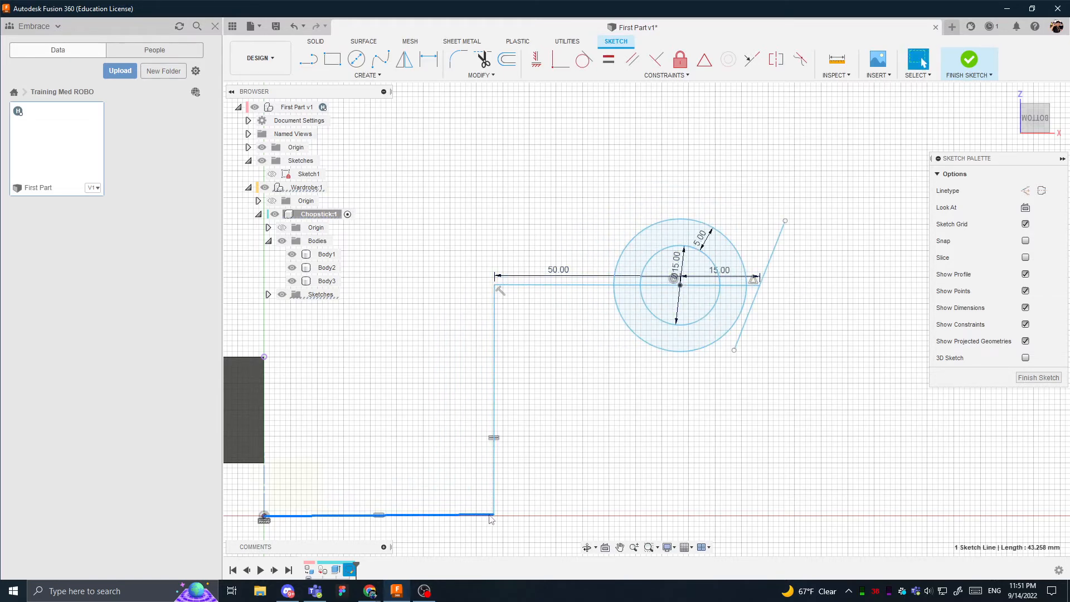
- Add a vertical dimension of 0.5 mm between the origin and the corner joining the first two lines
scroll(493, 514, down, 2)
key(d)
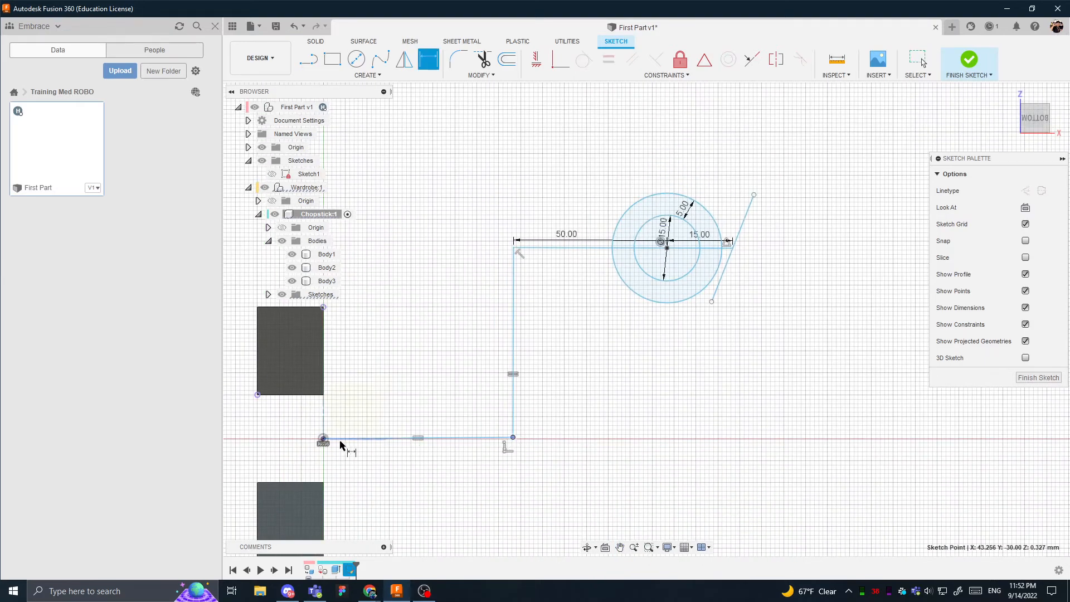
click(321, 441)
scroll(545, 439, up, 5)
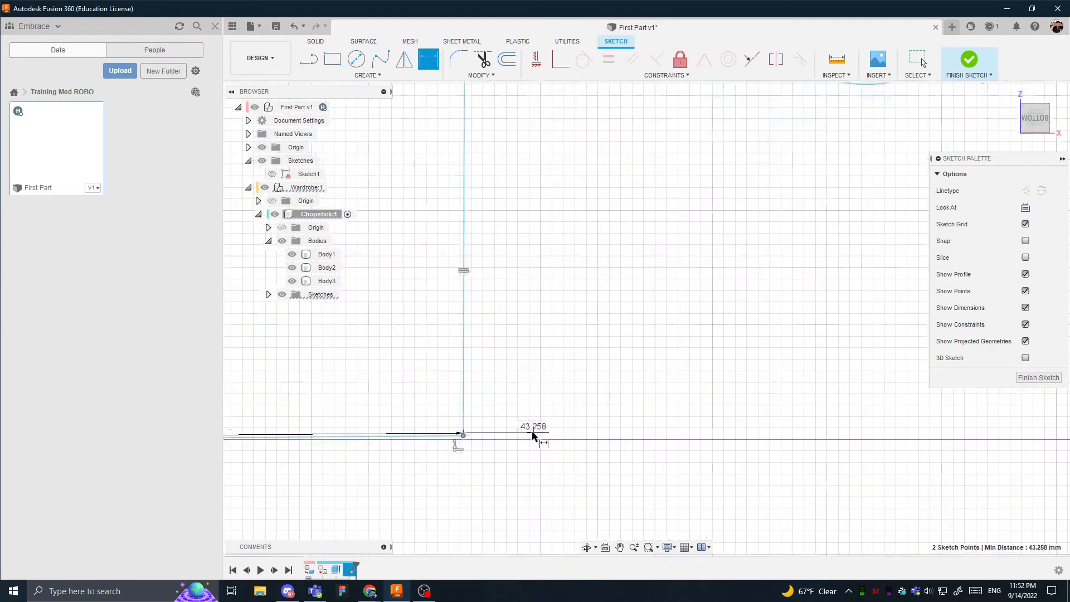
click(484, 441)
scroll(491, 443, up, 3)
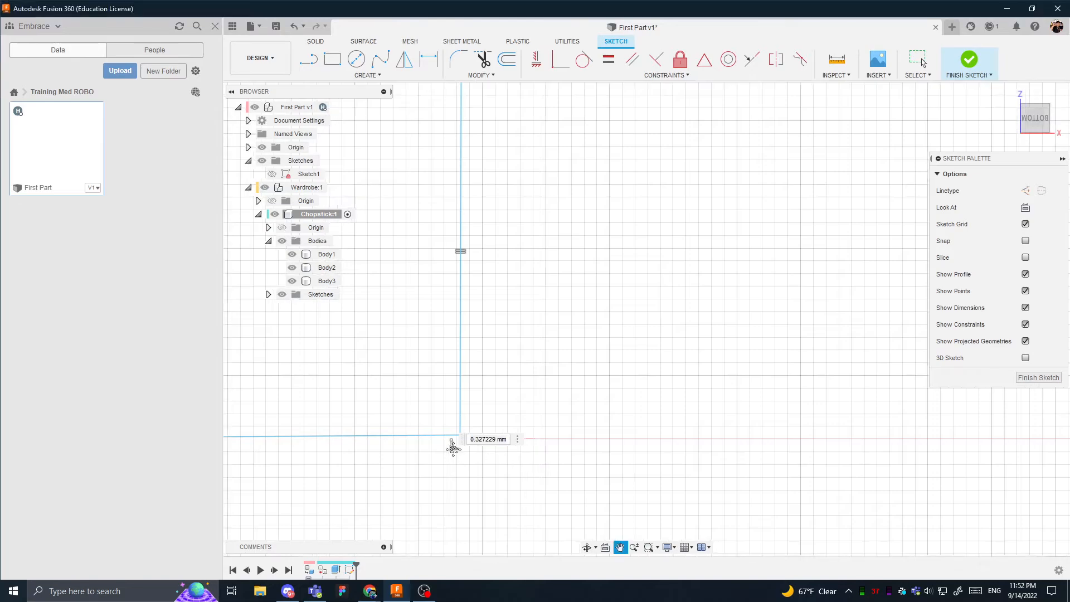
scroll(493, 439, up, 2)
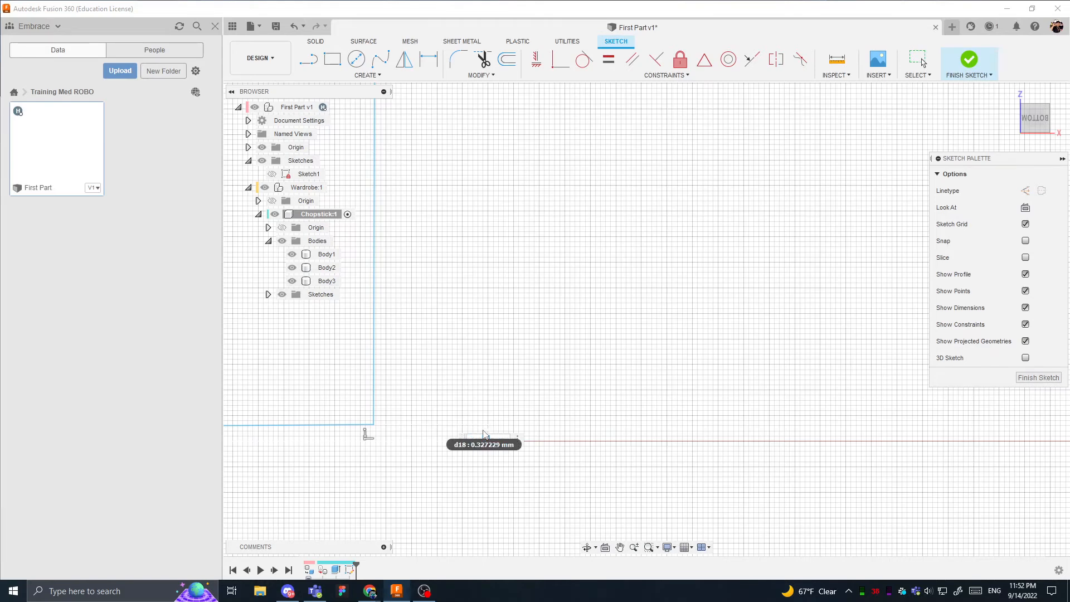
key(Return)
scroll(490, 435, up, 5)
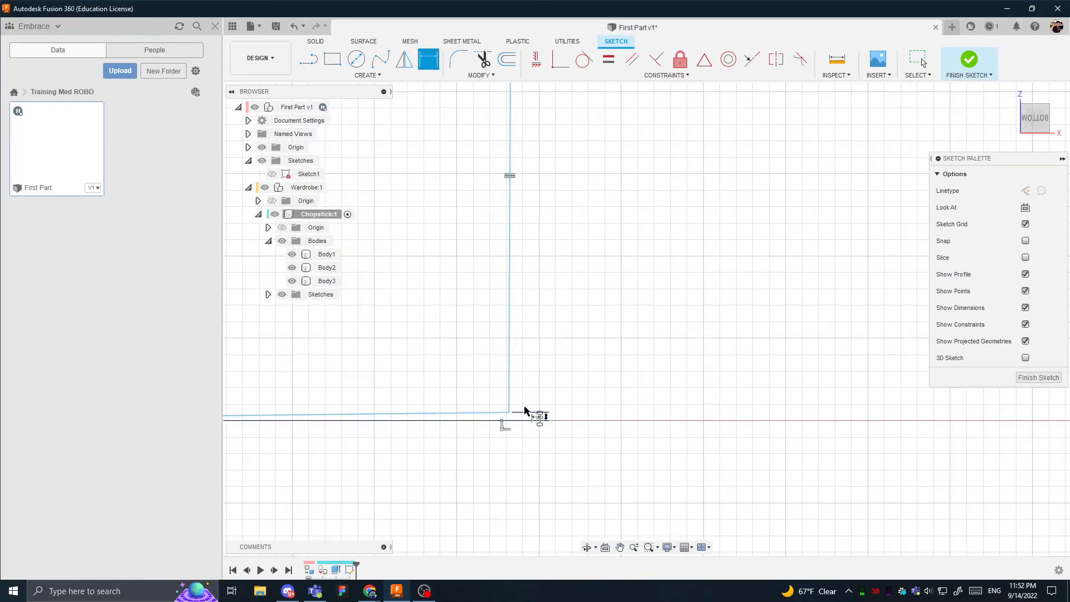
- Add a horizontal dimension of 0.25 mm between the origin and the corner of the first two lines
scroll(456, 391, down, 5)
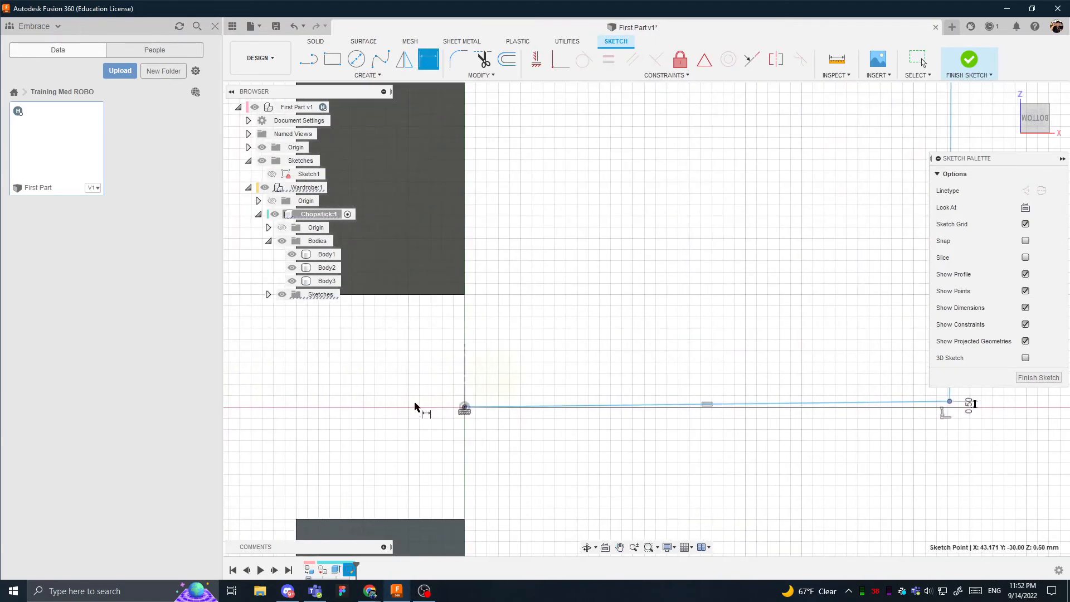
click(462, 409)
click(571, 358)
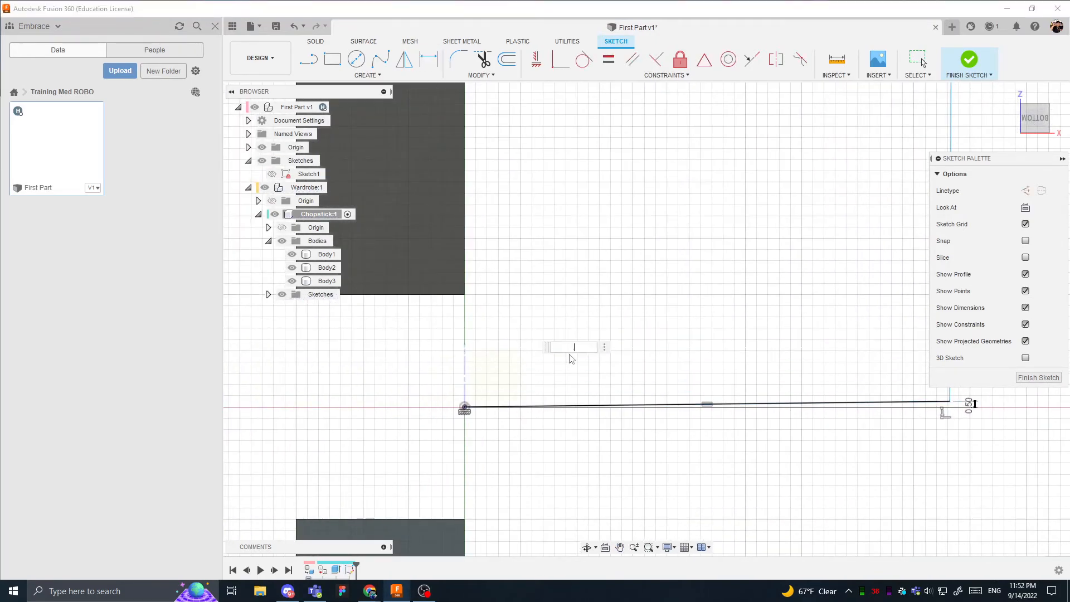
mouse_move(575, 359)
middle_down()
mouse_move(600, 353)
mouse_move(586, 345)
middle_up()
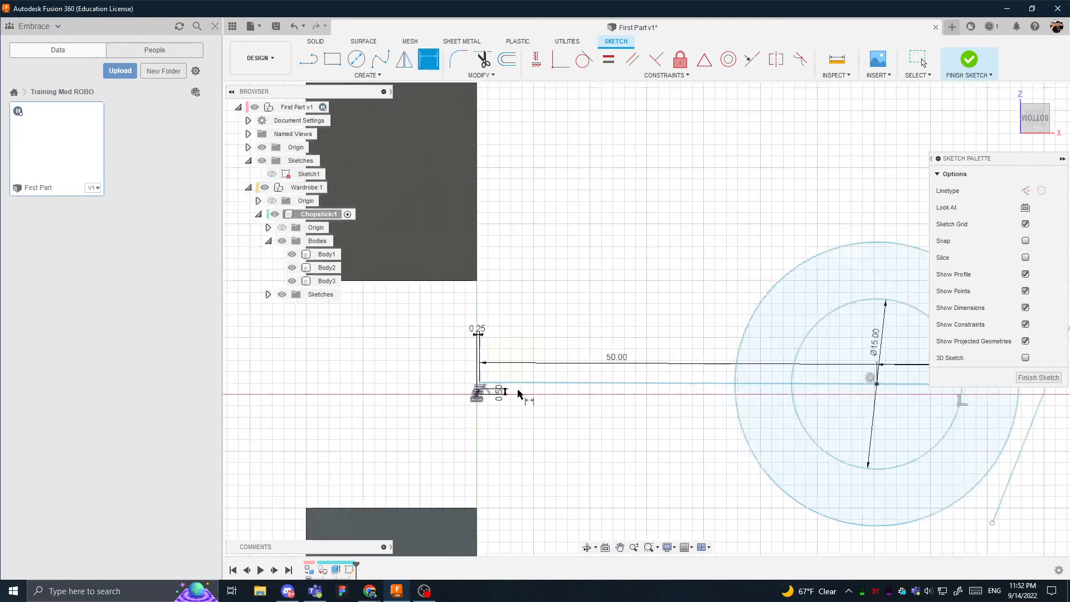
scroll(499, 388, up, 5)
scroll(421, 385, up, 3)
scroll(462, 398, down, 3)
key(Escape)
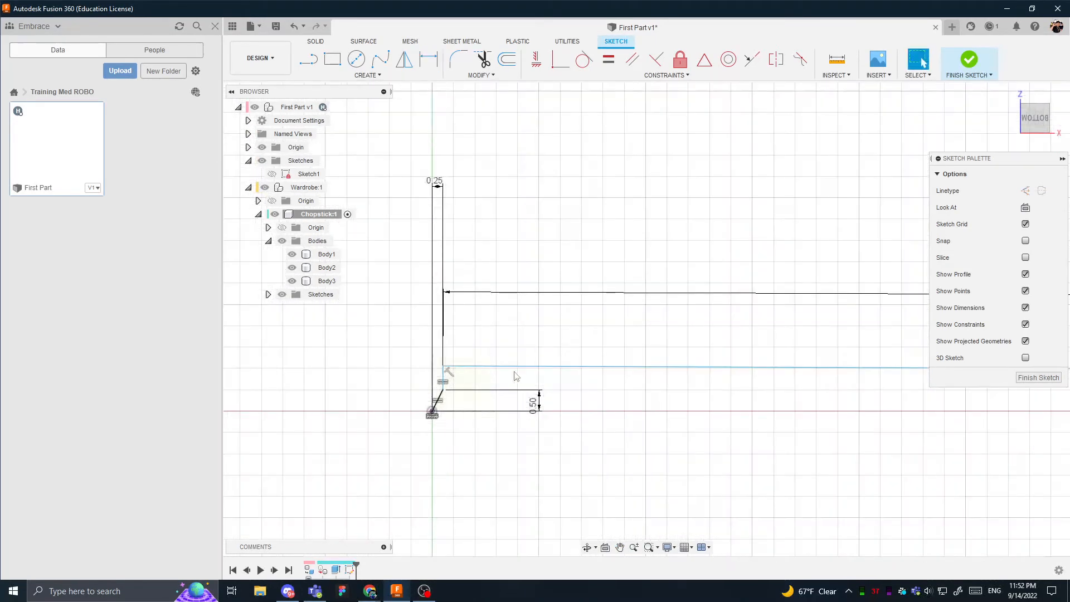
- Set the horizontal dimension between the origin and the first corner to 2 mm
double_click(434, 181)
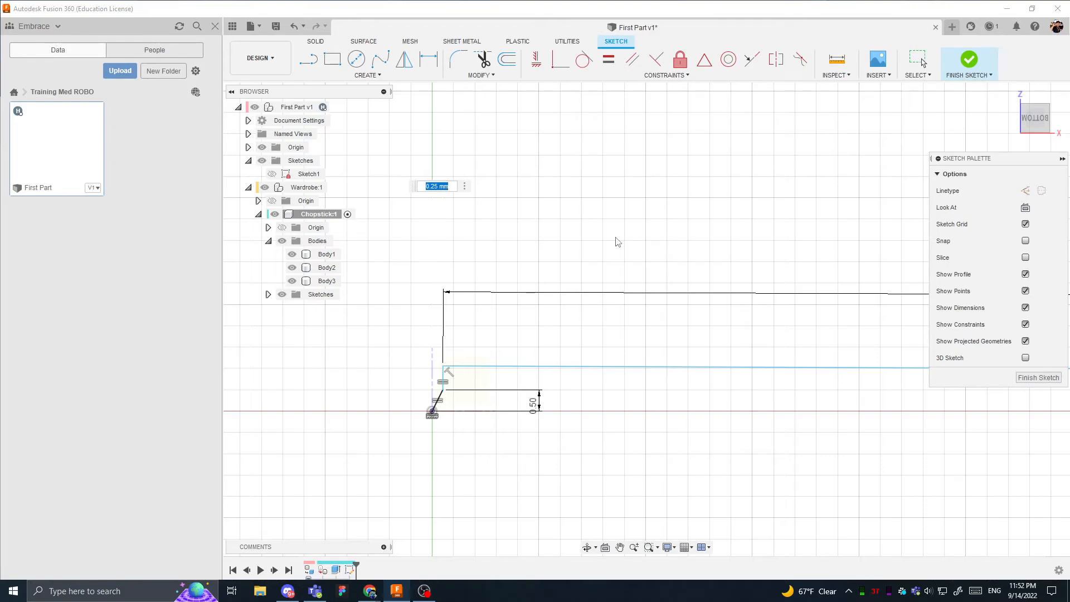
text(2)
key(Return)
scroll(584, 327, down, 5)
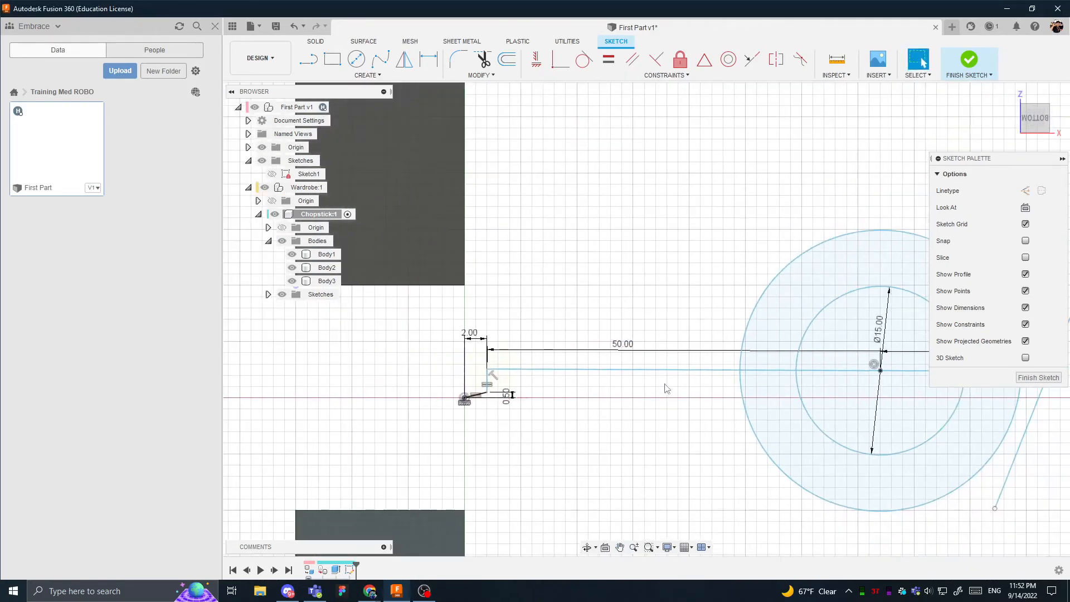
scroll(483, 408, up, 3)
scroll(466, 407, up, 3)
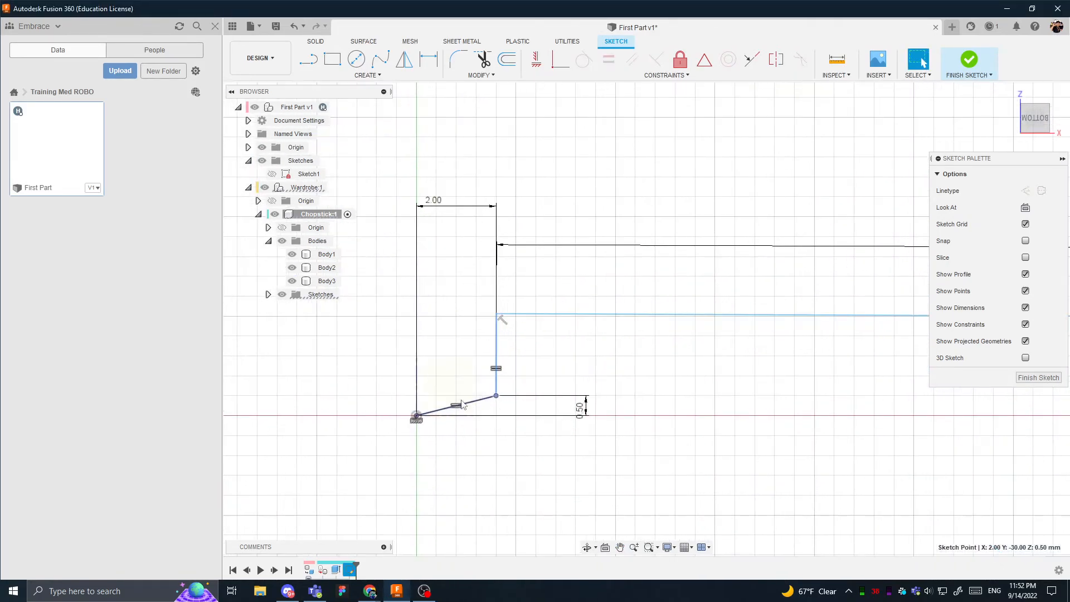
- Place the 2 mm dimension below the first short line and bring the 0.5 mm dimension closer to the corner
drag(434, 200, 478, 434)
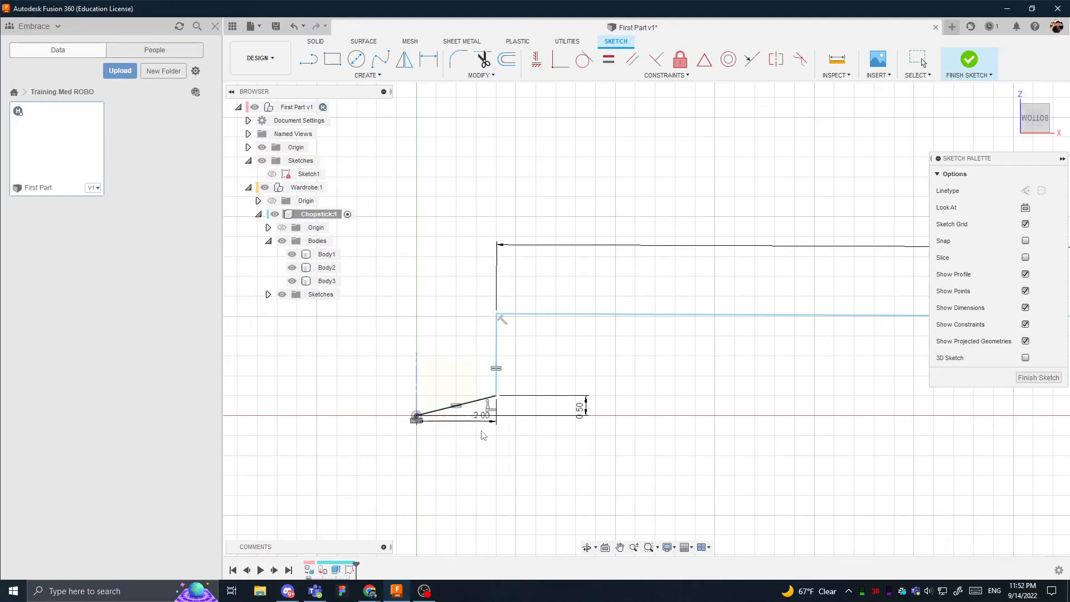
drag(580, 415, 537, 412)
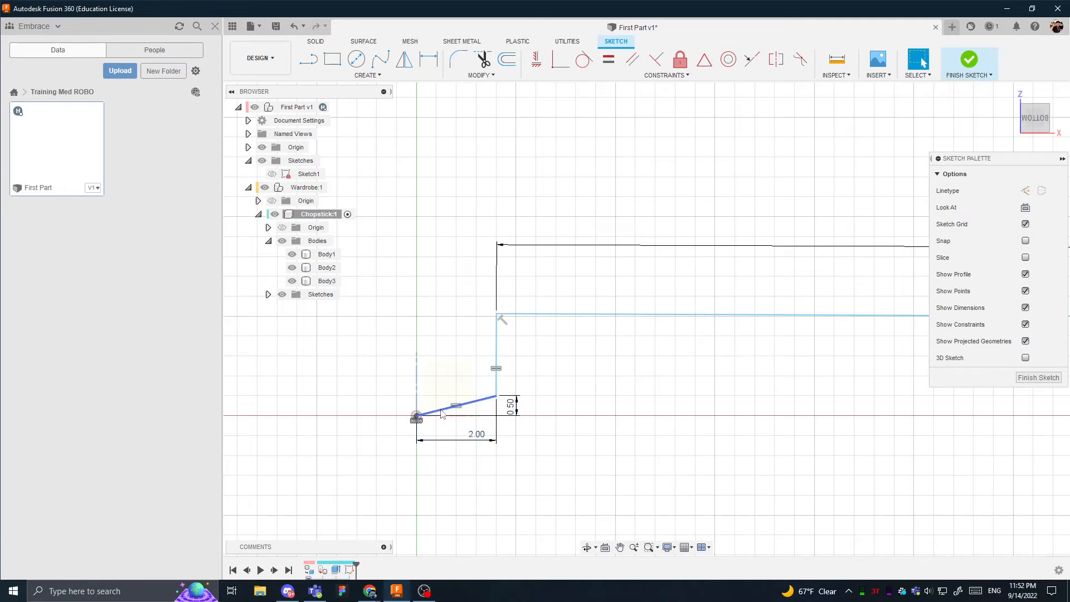
click(496, 397)
click(538, 365)
- Tilt the second short line and dimension the angle between the two short lines as 120 degrees
middle_drag(506, 333, 426, 363)
scroll(426, 364, down, 1)
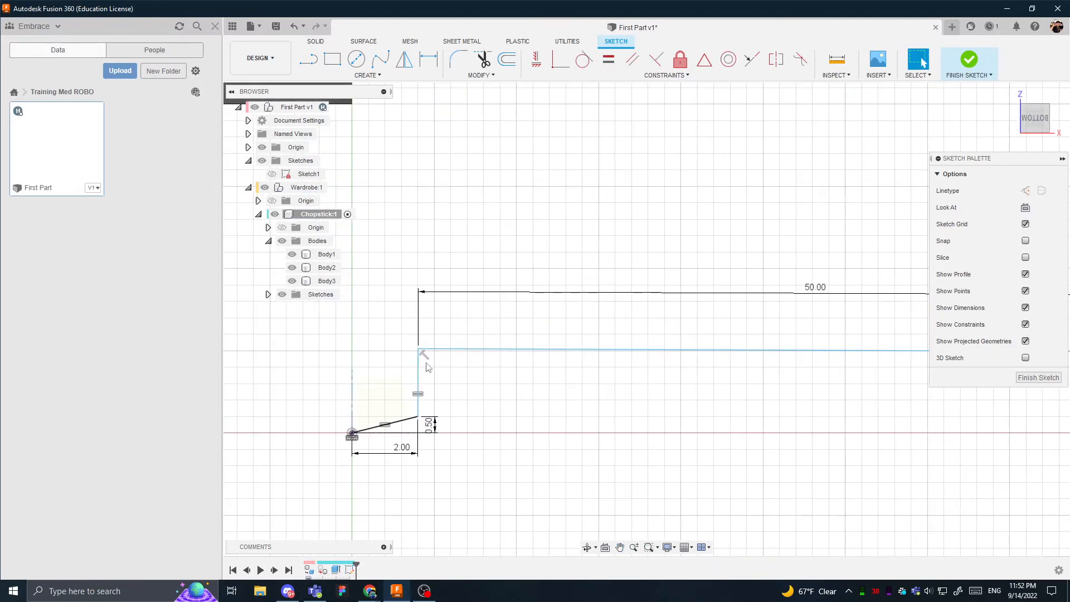
mouse_move(419, 350)
mouse_down()
mouse_move(490, 362)
mouse_move(423, 357)
mouse_move(445, 379)
mouse_up()
key(d)
click(428, 382)
click(399, 422)
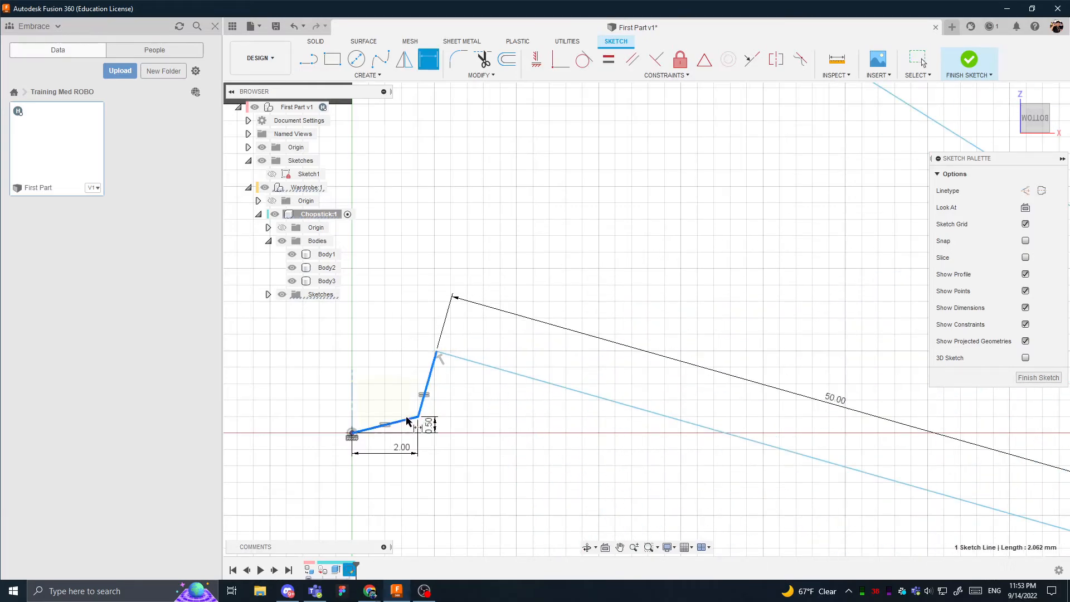
click(388, 380)
text(120)
key(Return)
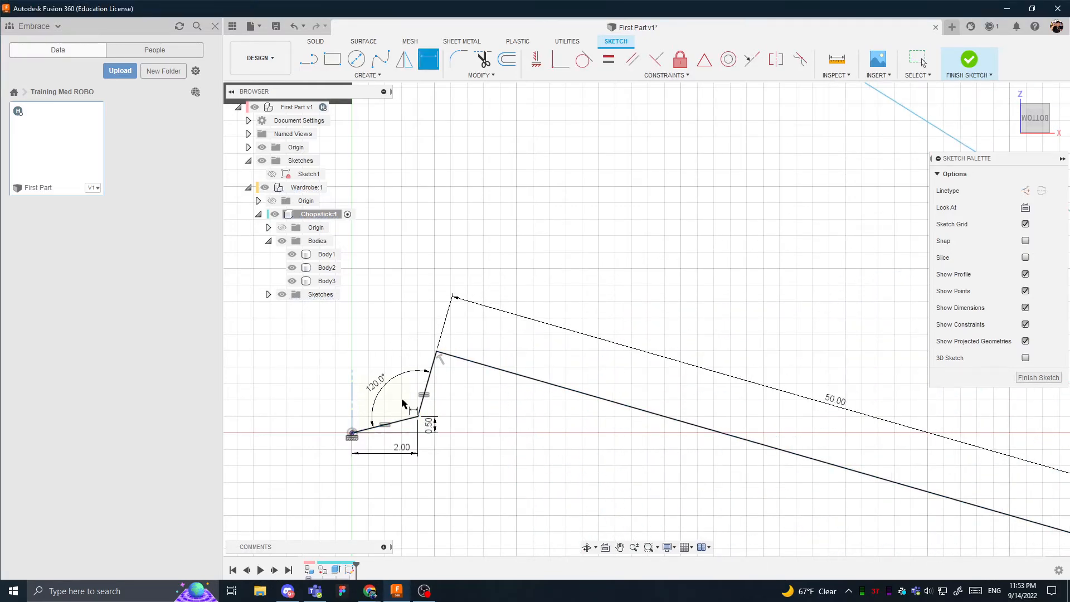
scroll(410, 342, down, 2)
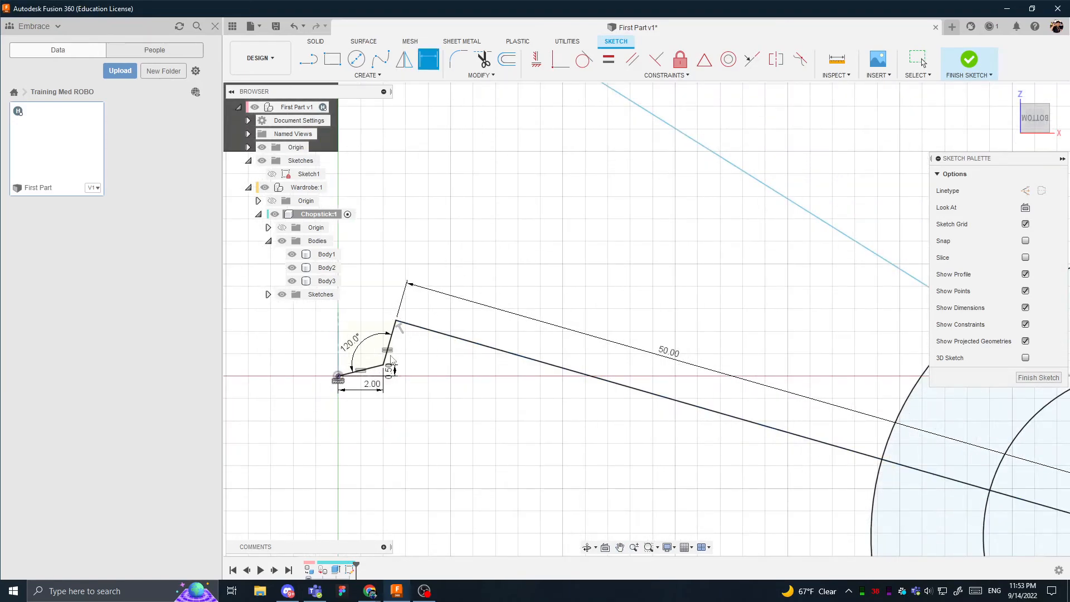
- Check whether the two short lines can still move, and inspect their relations and the long line's 50 mm dimension
click(923, 60)
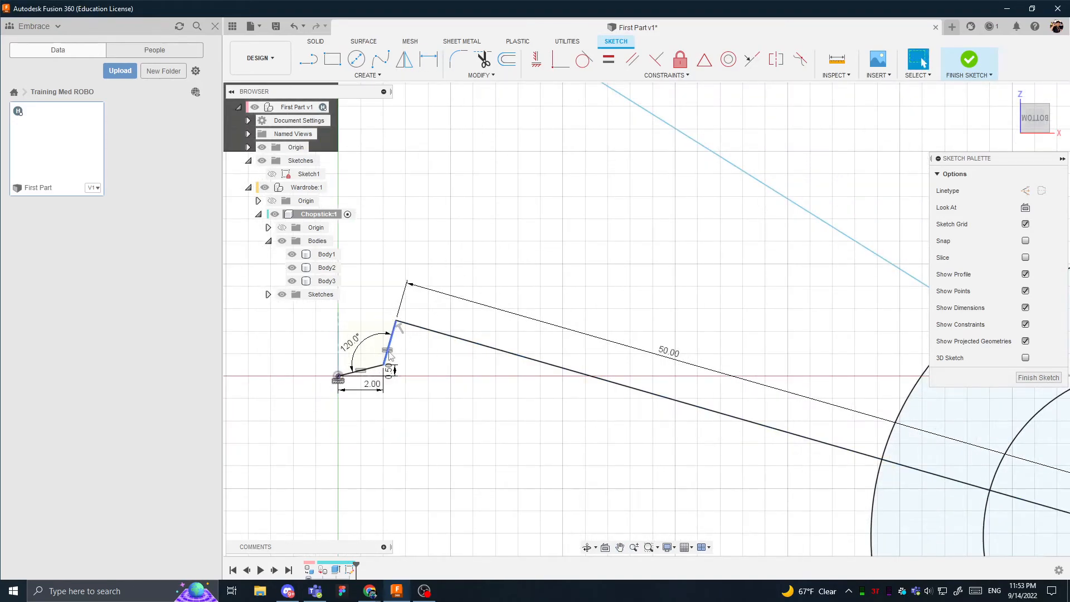
click(389, 353)
drag(396, 321, 409, 293)
scroll(446, 361, down, 1)
middle_drag(446, 361, 429, 309)
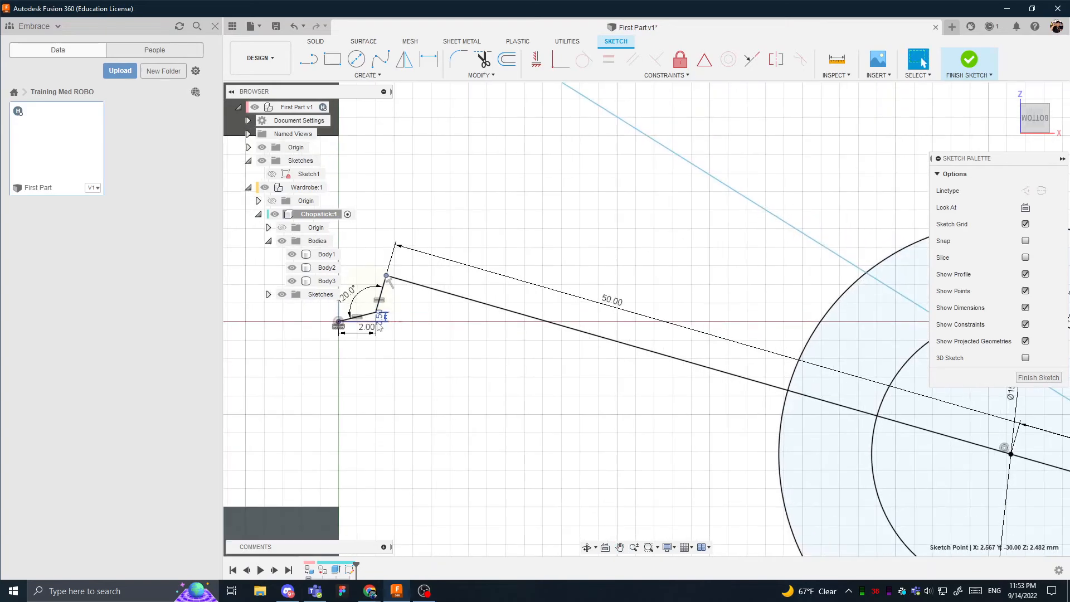
click(366, 317)
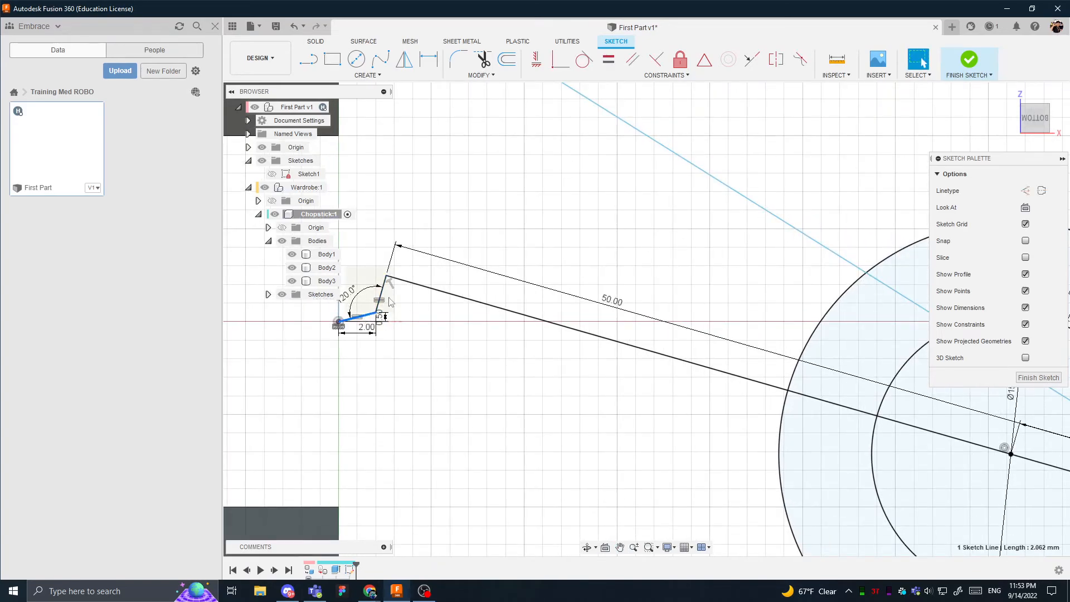
click(384, 297)
click(426, 303)
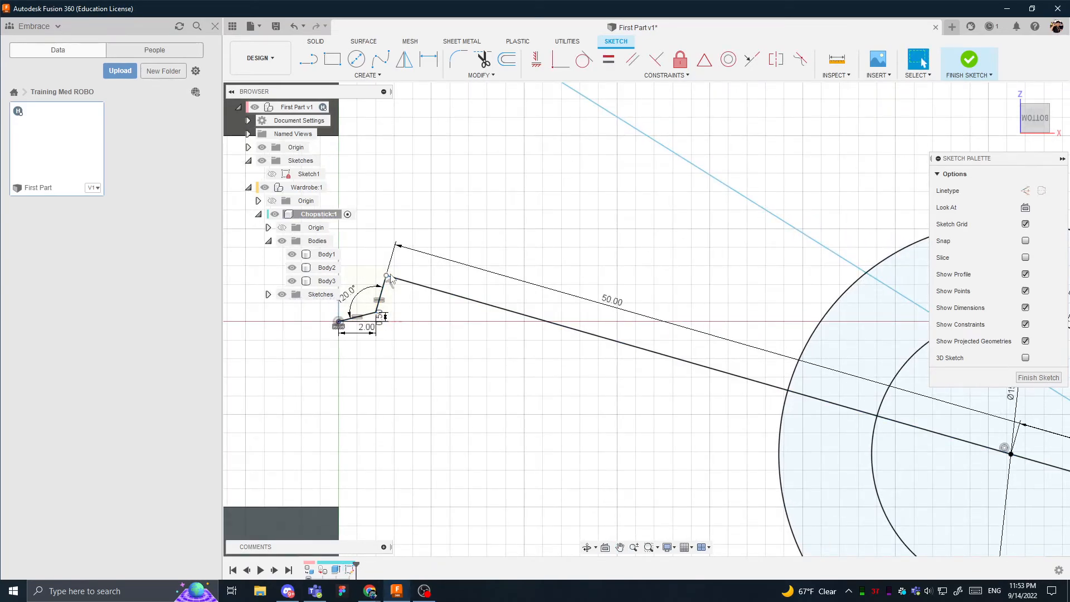
click(613, 307)
scroll(473, 240, down, 8)
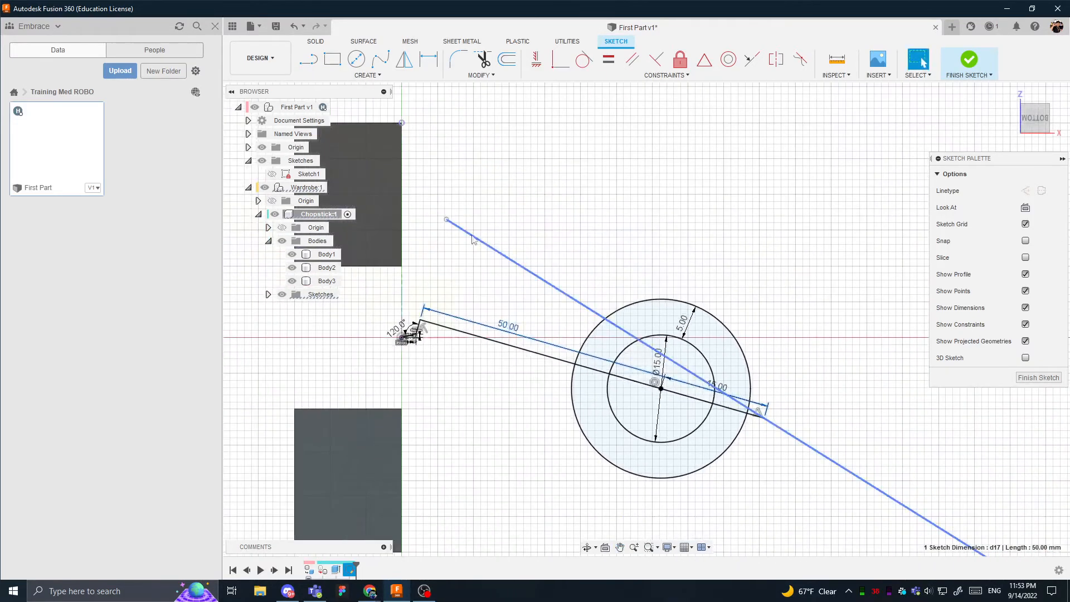
- Swing the free line at the long line's far end to a steep slant and pull its lower endpoint closer
drag(447, 220, 813, 247)
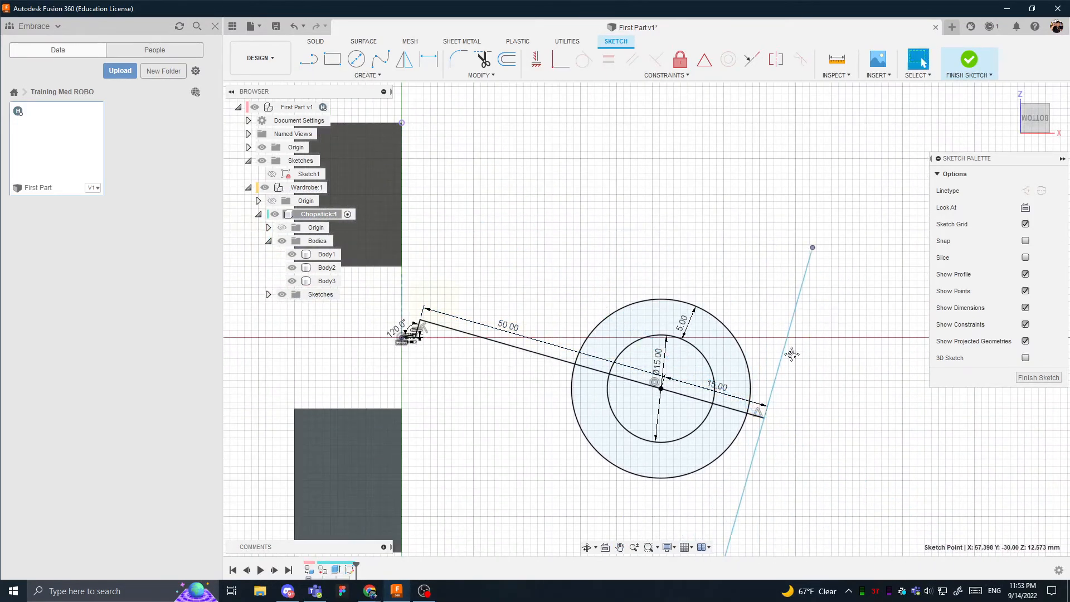
middle_drag(792, 354, 777, 256)
scroll(776, 257, down, 1)
click(717, 448)
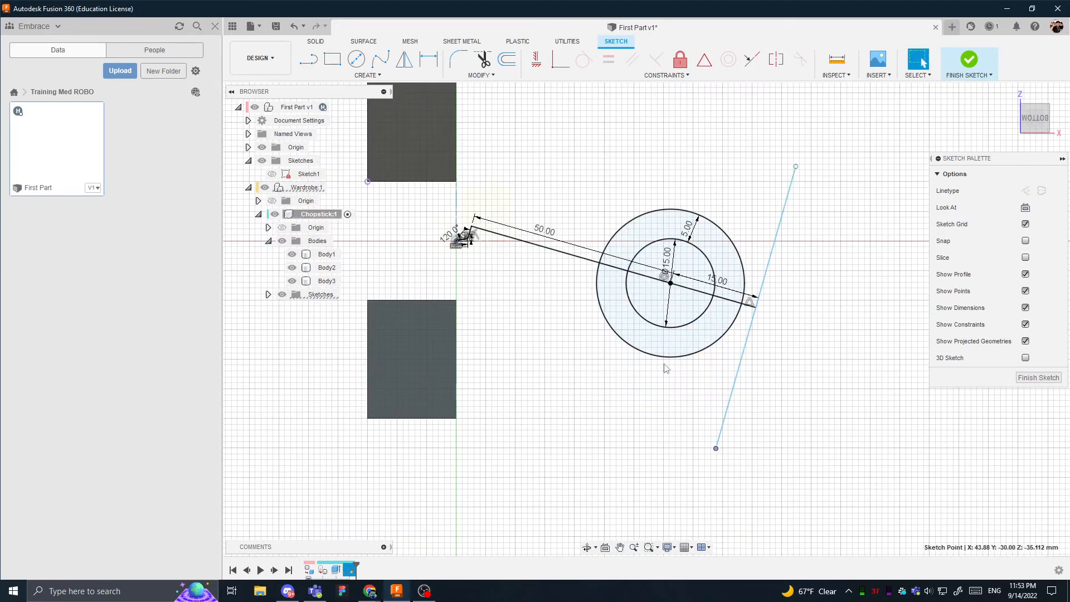
- Draw a line from the origin to the lower endpoint of the steep free line
click(541, 326)
key(l)
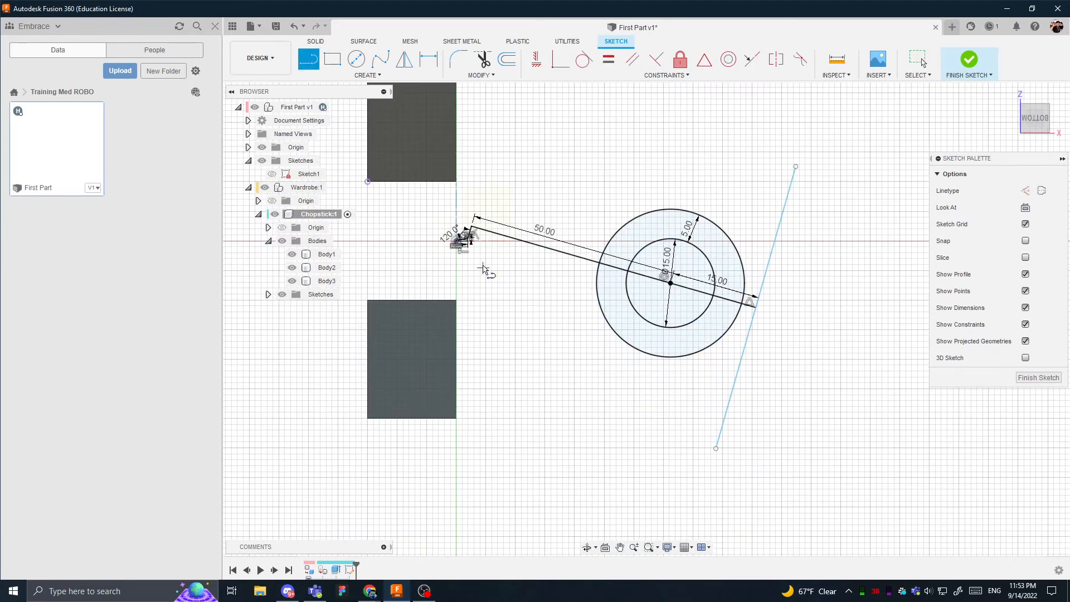
click(456, 242)
click(717, 449)
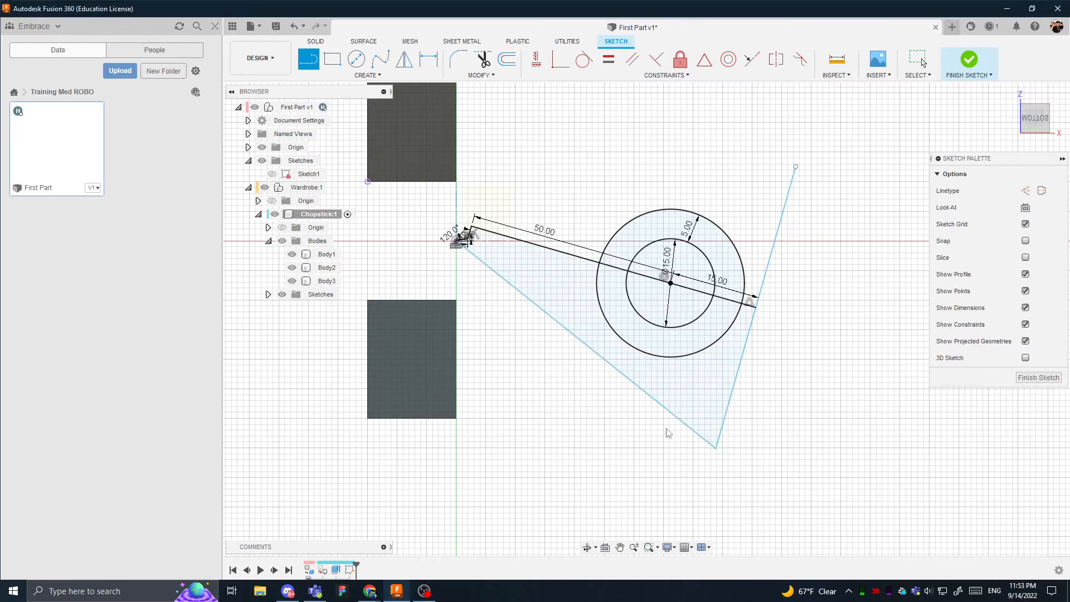
- Add an aligned length dimension to the new line running from the origin to the free line's lower end
key(d)
click(677, 417)
click(639, 422)
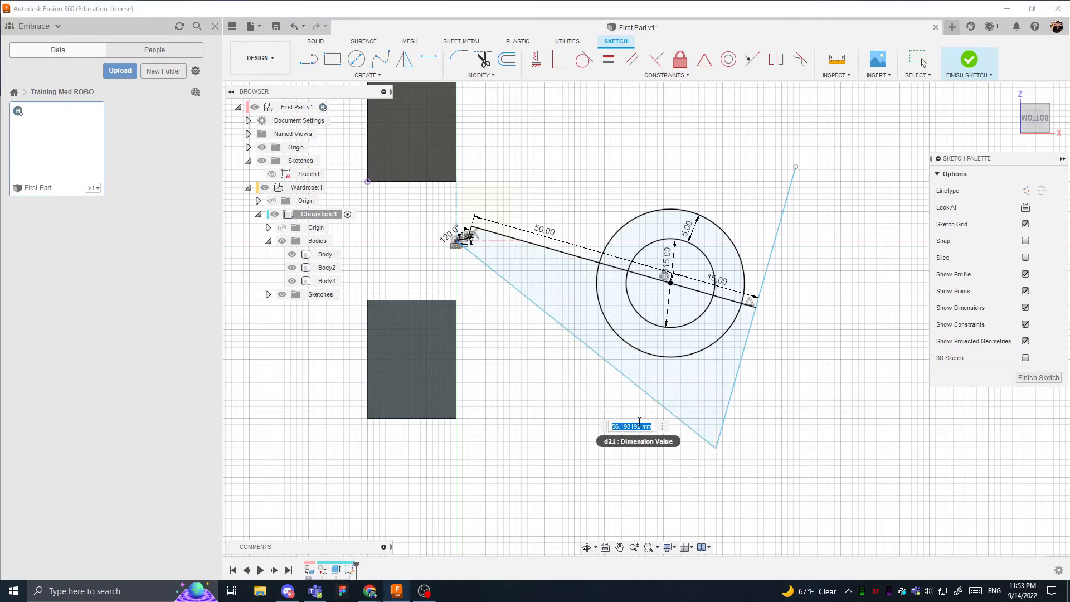
text(57)
key(Return)
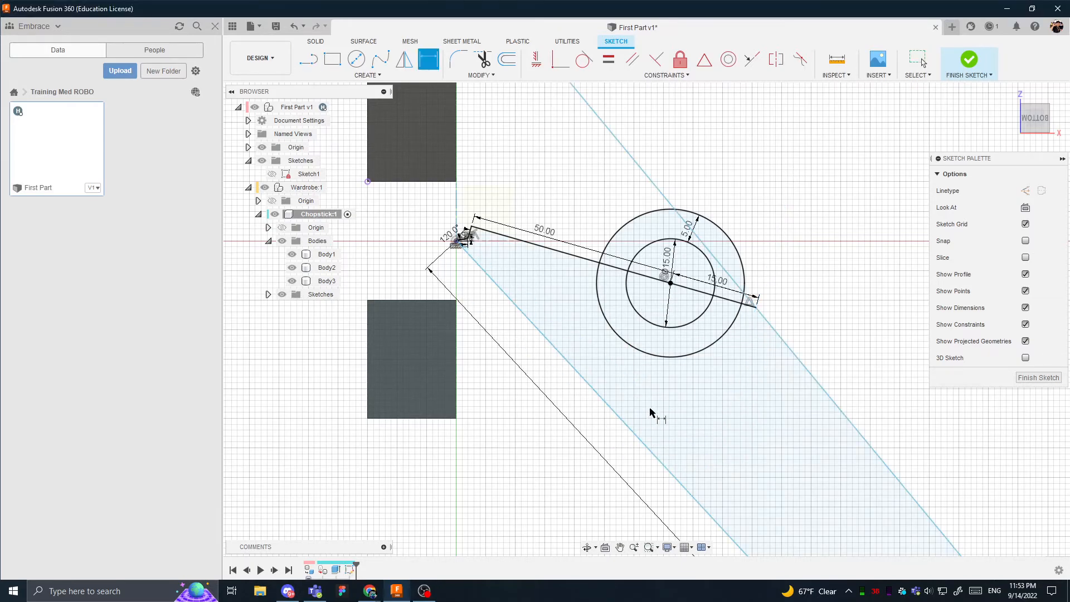
- Set the length of the line running from the origin to the free line's lower end to 25 mm
middle_drag(589, 436, 507, 266)
scroll(661, 434, down, 4)
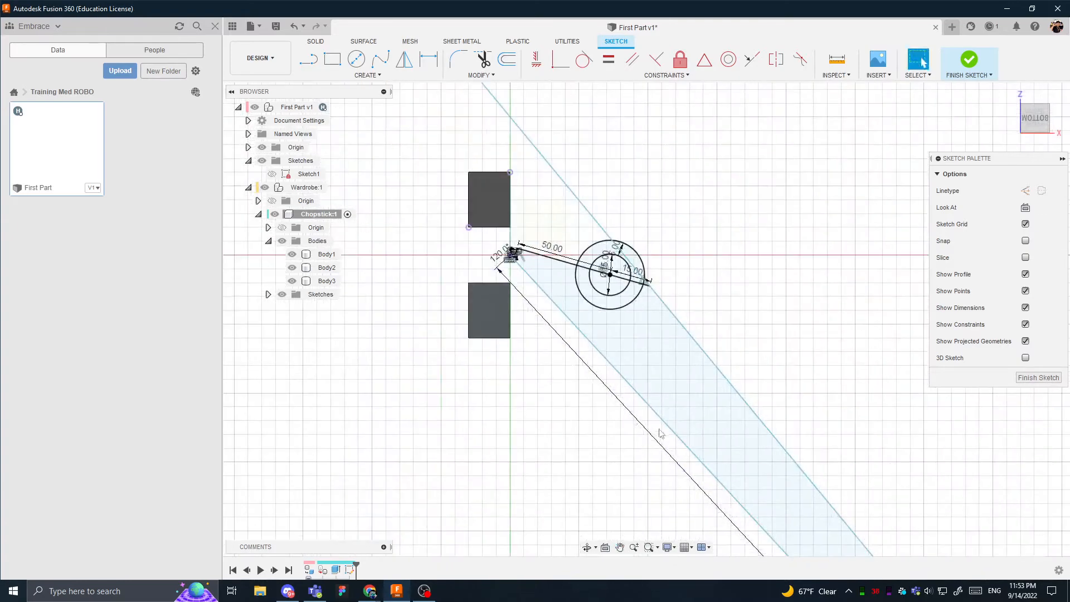
double_click(670, 460)
middle_drag(596, 327, 554, 258)
scroll(555, 258, down, 3)
click(668, 428)
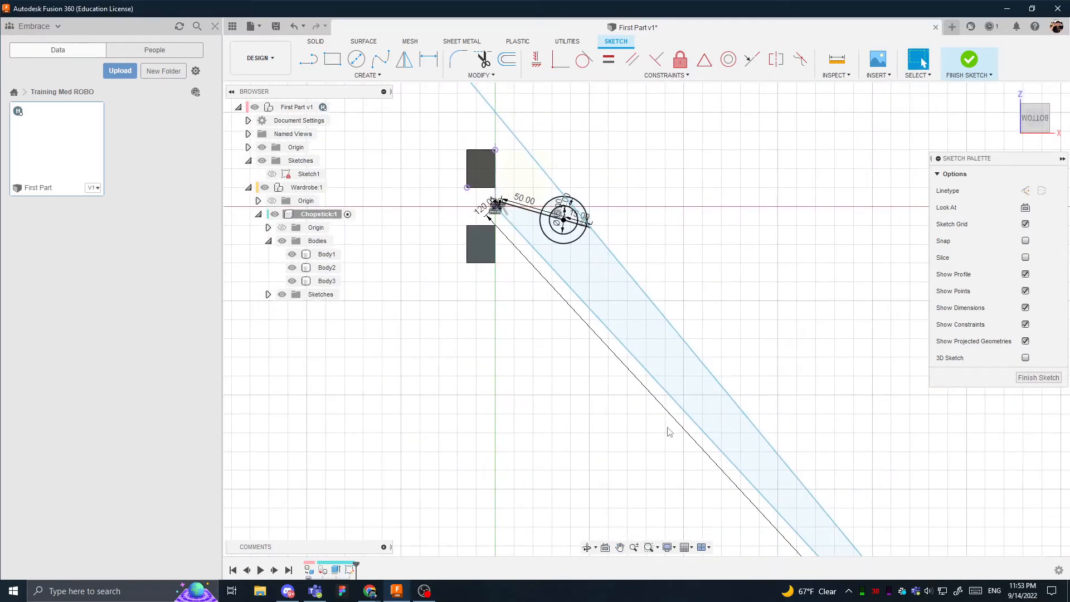
double_click(552, 266)
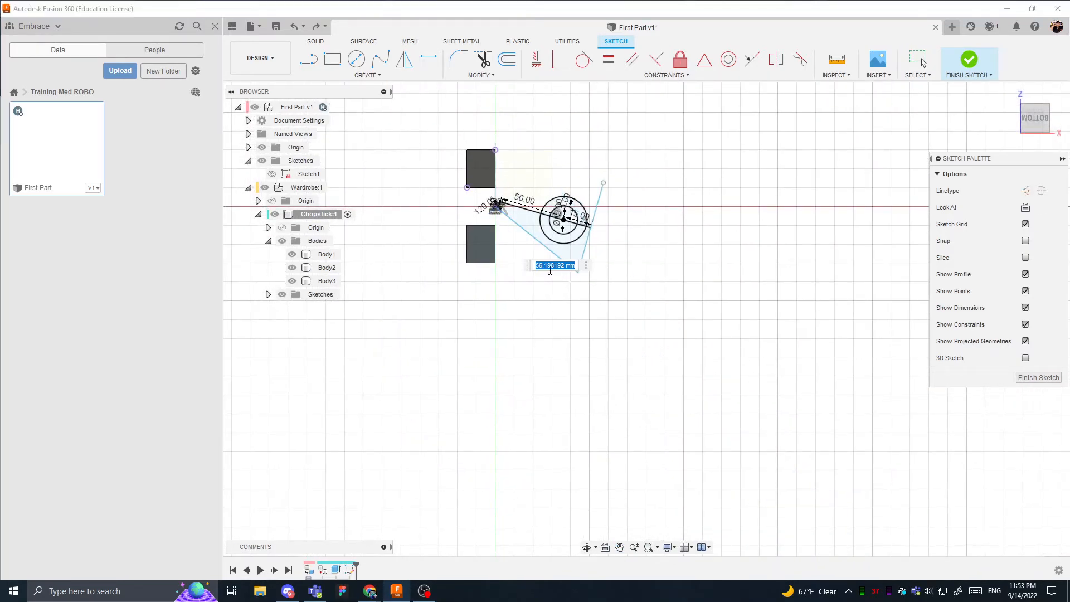
text(25)
key(Return)
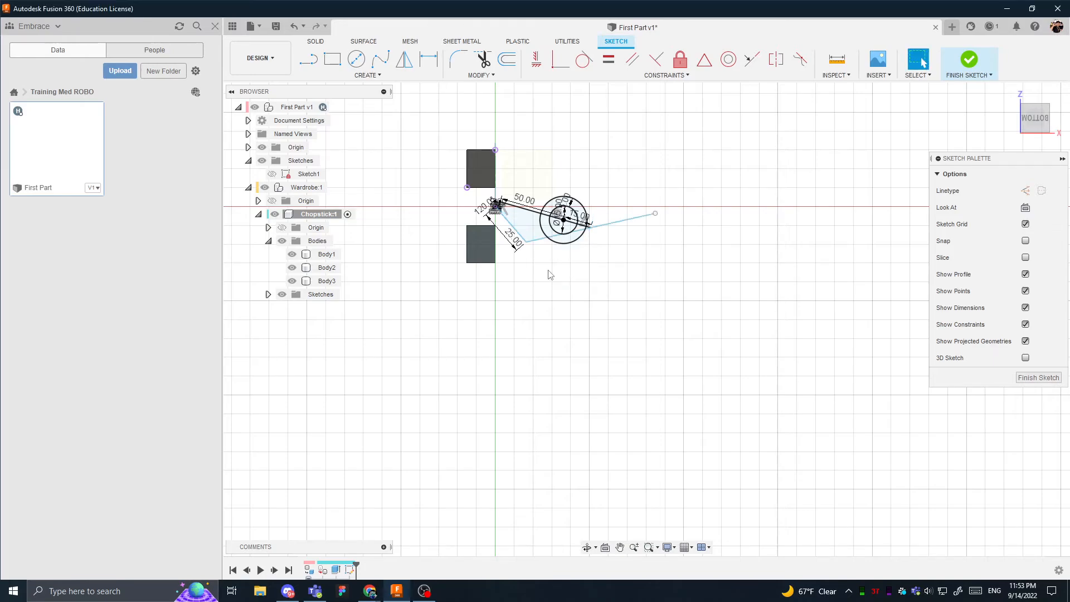
- Test how the slanted free line and its endpoints can still move with the 25 mm length in place
scroll(547, 276, down, 1)
mouse_move(608, 215)
middle_down()
mouse_move(602, 301)
mouse_move(637, 310)
middle_up()
scroll(636, 311, up, 6)
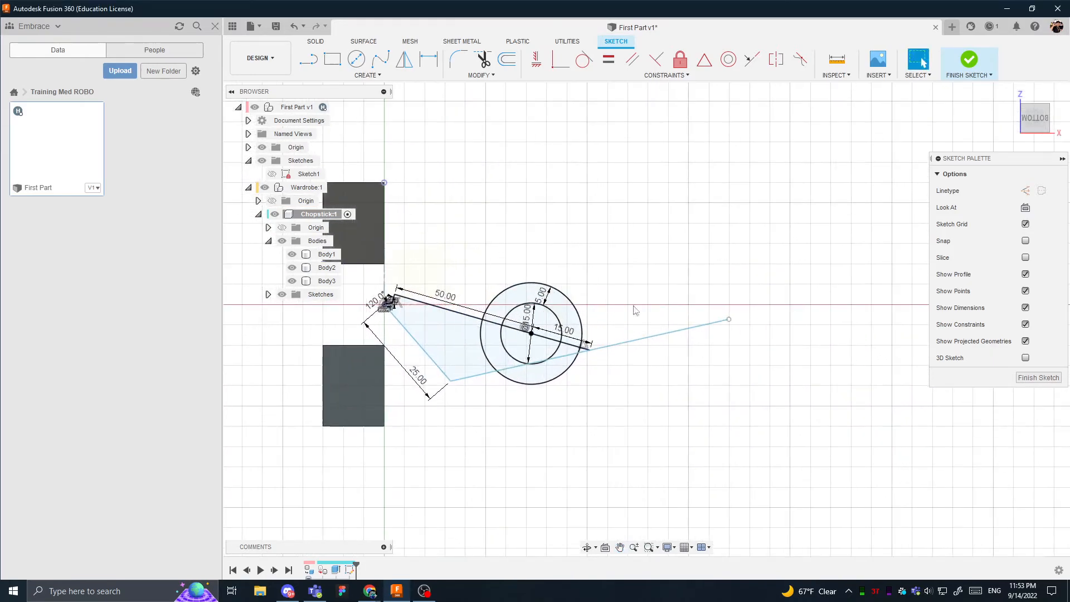
click(729, 321)
mouse_move(706, 327)
mouse_down()
mouse_move(612, 340)
mouse_move(488, 379)
mouse_move(471, 370)
mouse_move(478, 405)
mouse_up()
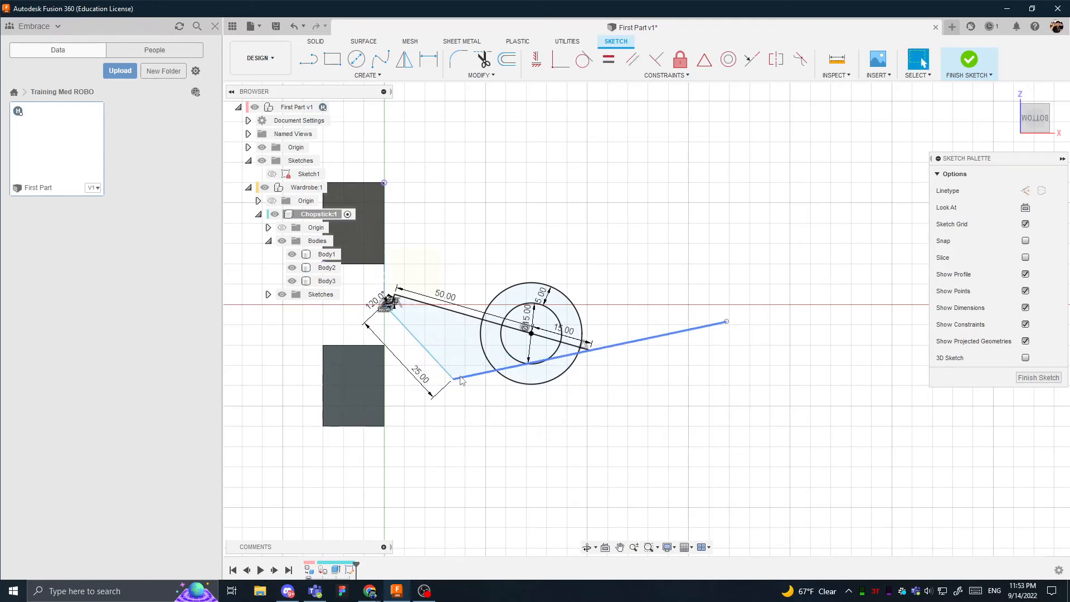
scroll(474, 346, up, 5)
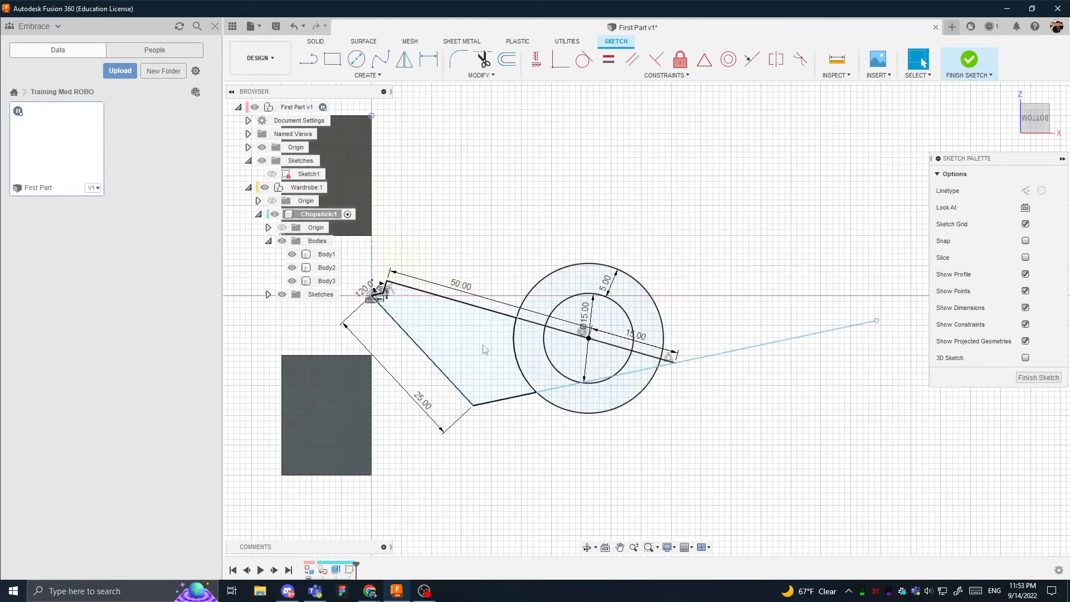
- Check the closed profile bounded by the 50 mm line, the 25 mm line, the free line and the outer circle
scroll(499, 351, down, 2)
middle_drag(499, 351, 699, 357)
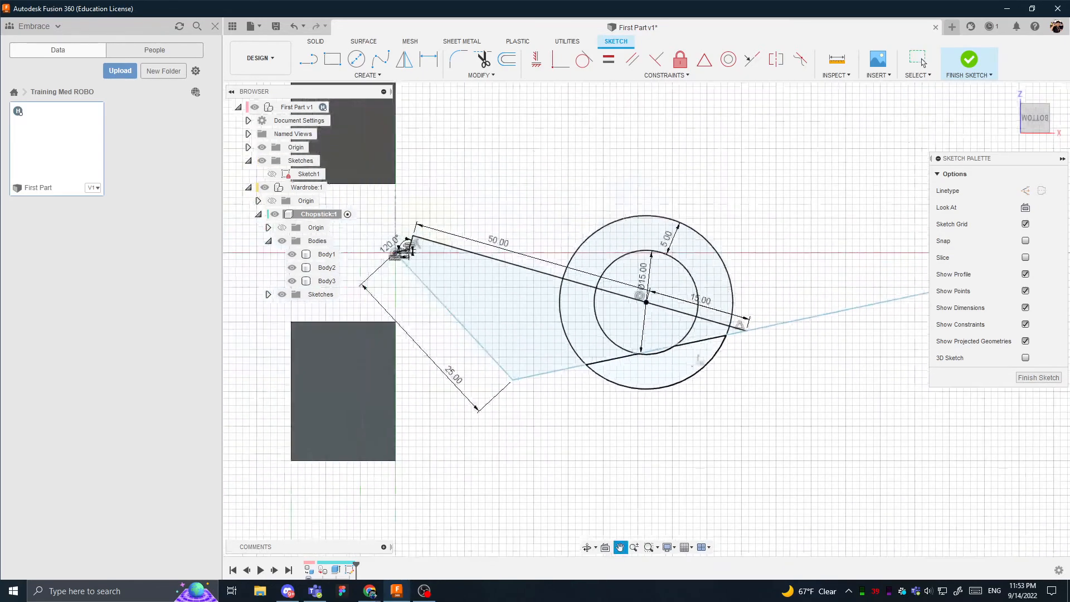
click(470, 311)
click(625, 445)
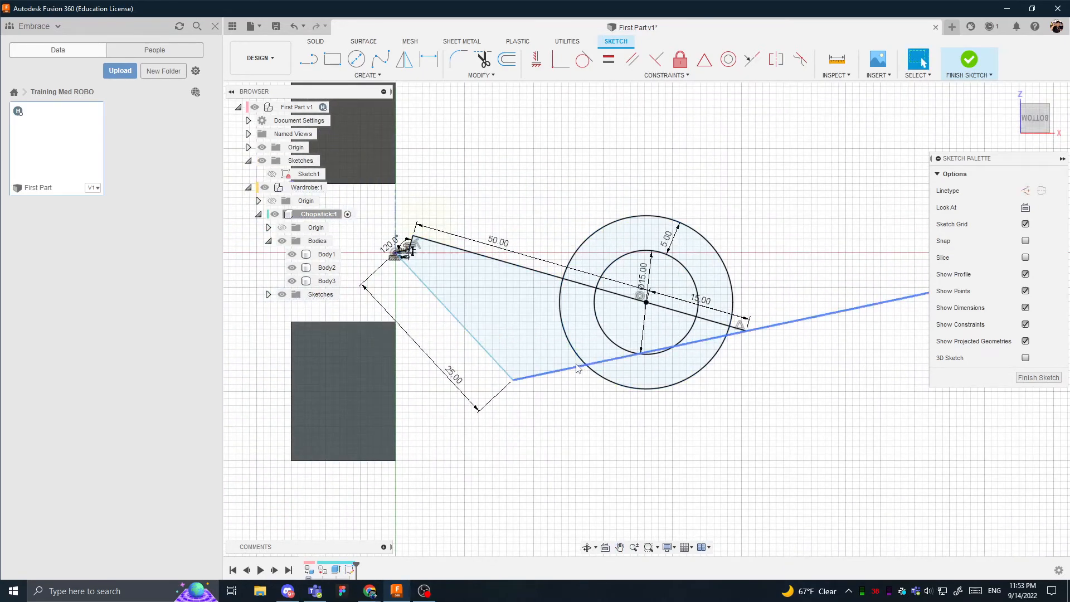
click(514, 303)
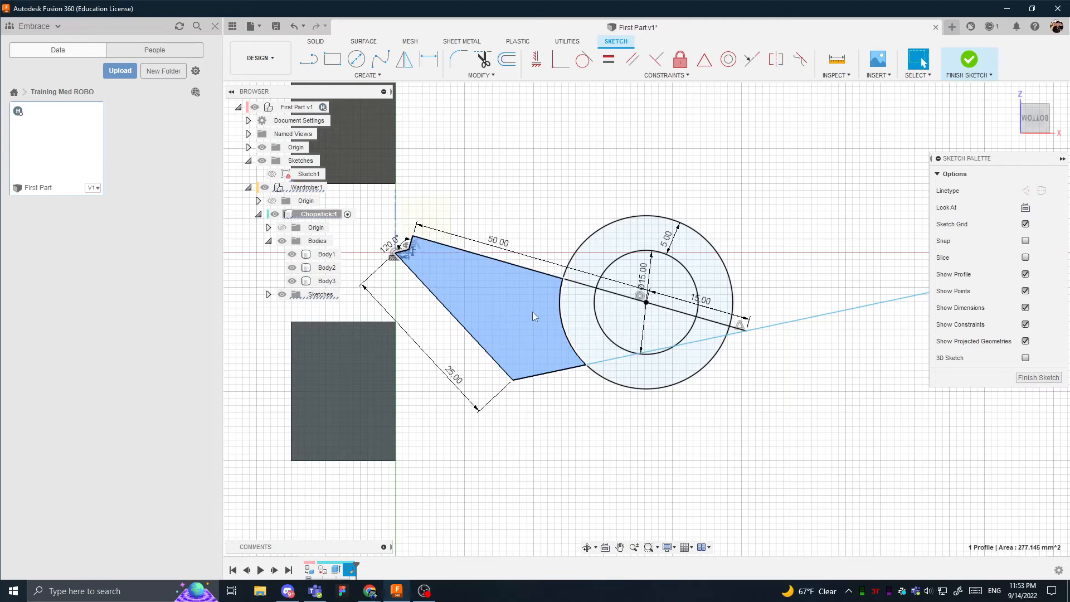
click(807, 302)
- Draw a circle centred on the free line's far endpoint, slightly larger than the existing outer circle
scroll(870, 249, down, 2)
middle_drag(869, 249, 744, 269)
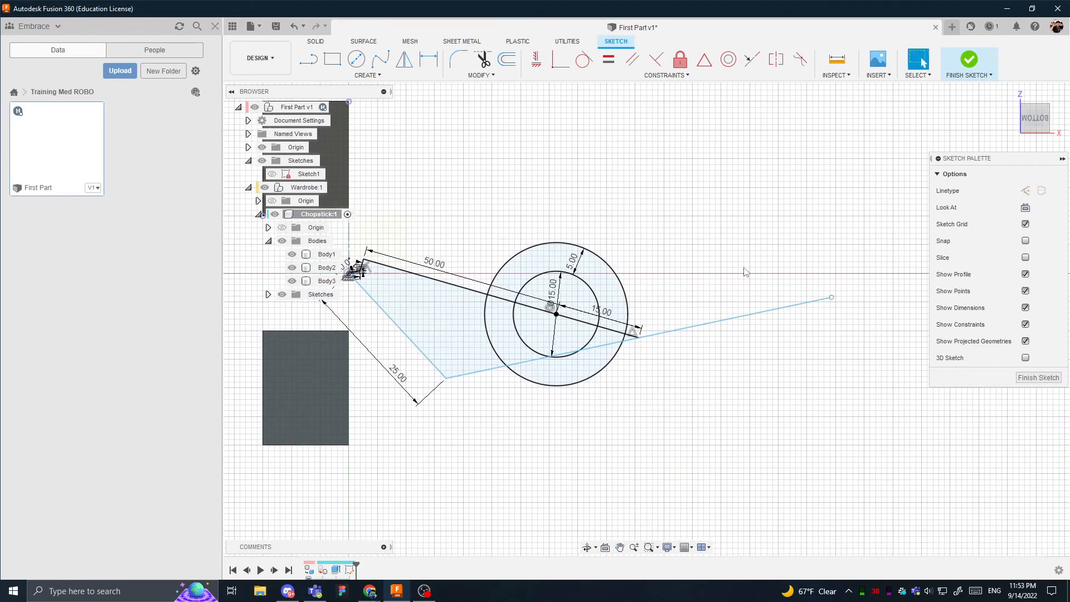
drag(675, 304, 893, 242)
click(798, 246)
key(c)
click(832, 297)
click(882, 240)
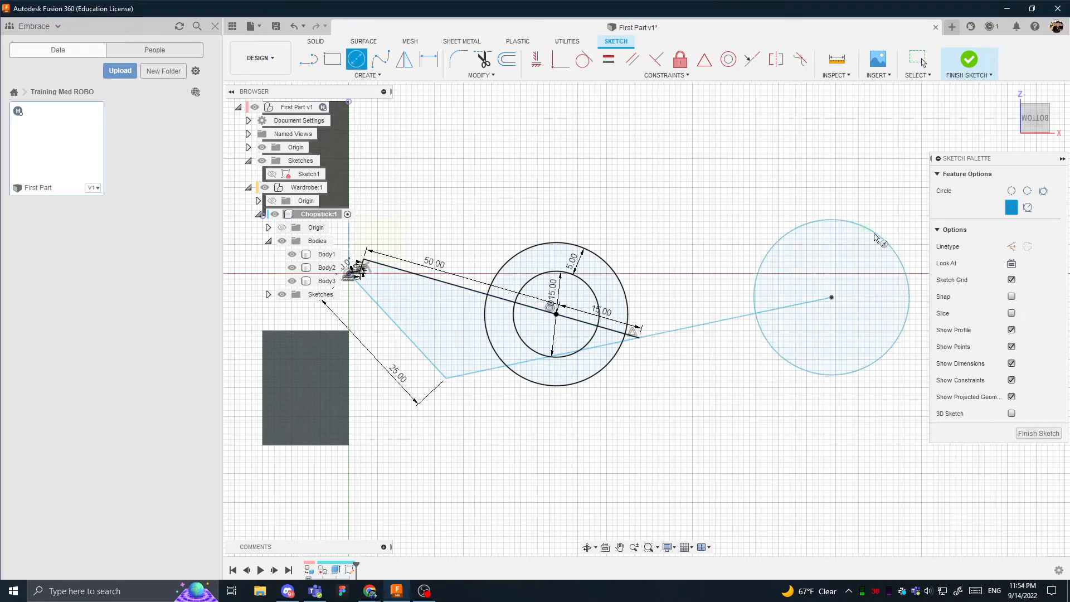
key(Escape)
- Inspect the new circle's profile from an angle and finish the sketch
click(814, 333)
mouse_move(814, 332)
shift+middle_down()
mouse_move(766, 272)
mouse_move(595, 230)
shift+middle_up()
scroll(606, 253, up, 5)
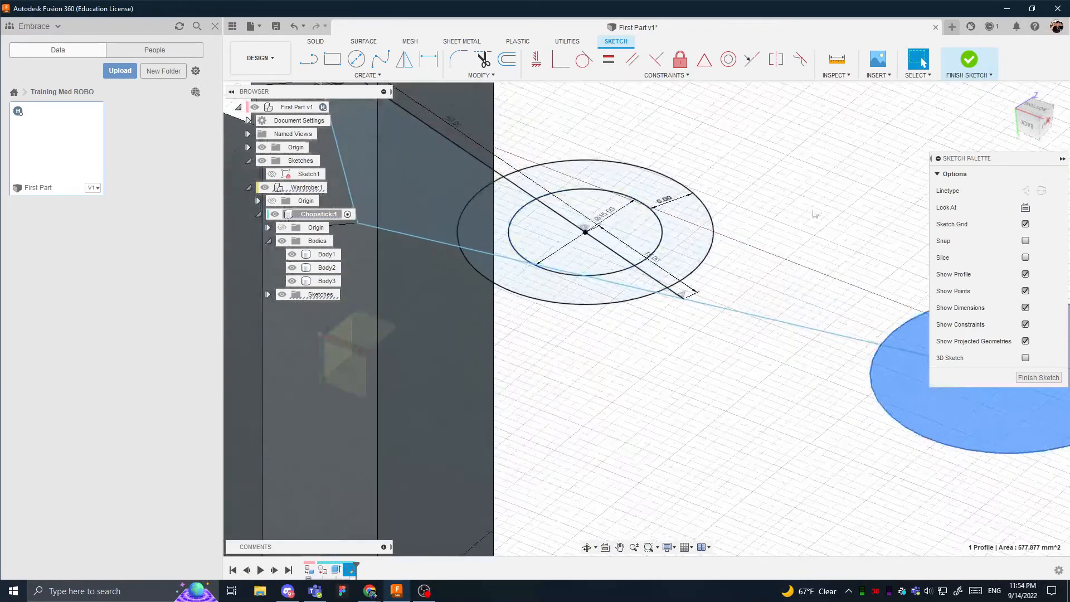
mouse_move(658, 167)
shift+middle_down()
mouse_move(663, 187)
mouse_move(717, 212)
shift+middle_up()
scroll(717, 211, down, 3)
click(974, 65)
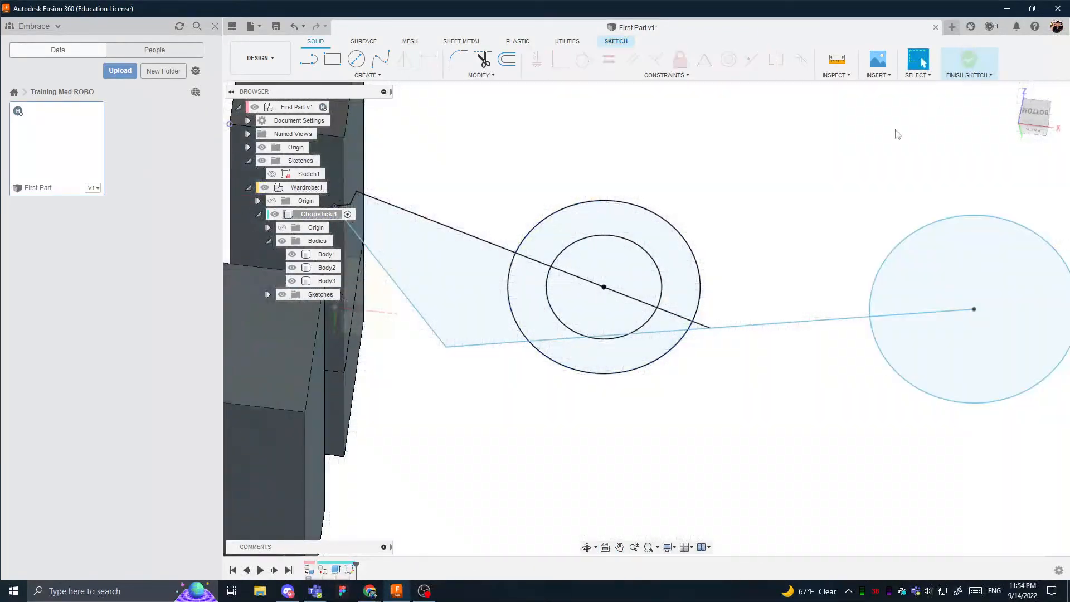
- Start extruding the lower segment of the inner circle to a distance of -47 mm
scroll(594, 339, down, 1)
middle_drag(594, 339, 677, 353)
scroll(677, 353, down, 3)
click(673, 344)
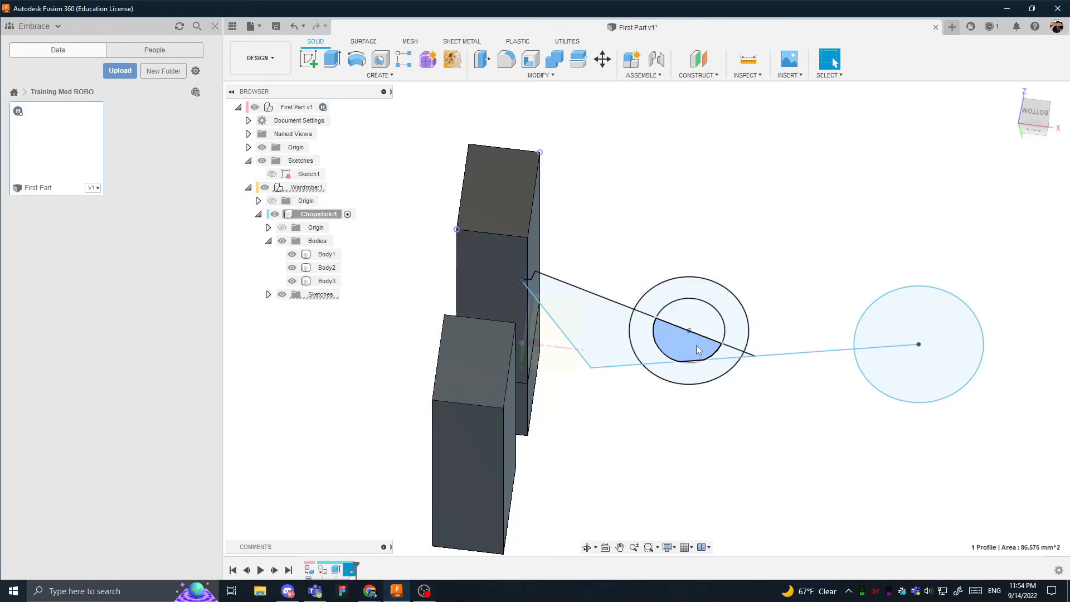
key(e)
scroll(683, 340, up, 3)
drag(681, 332, 681, 524)
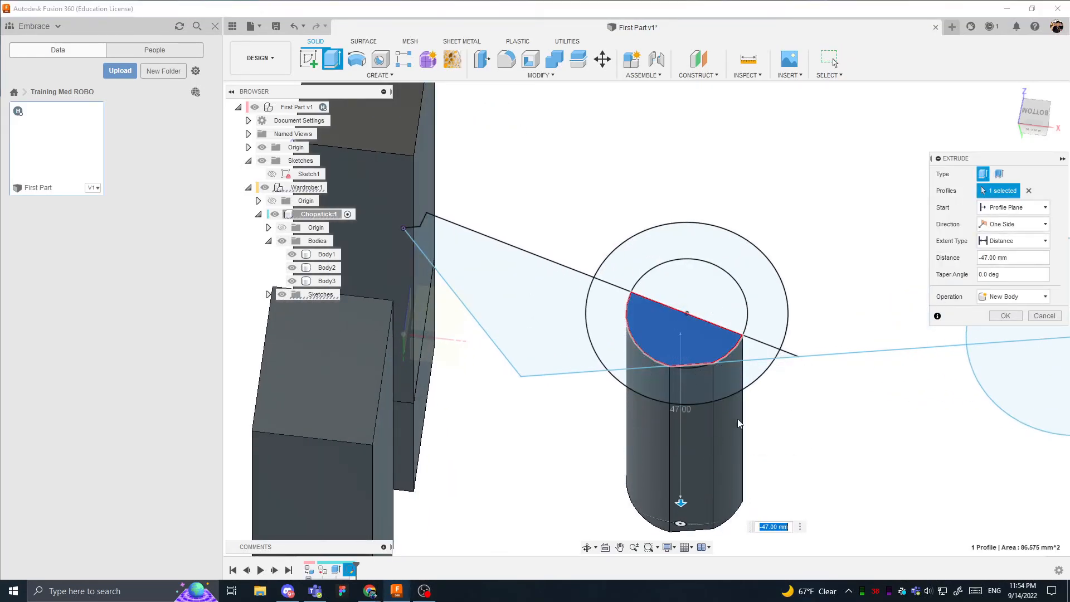
- Compare the extrusion's operation options against the existing bodies, and create the extrusion as a New Component
click(986, 300)
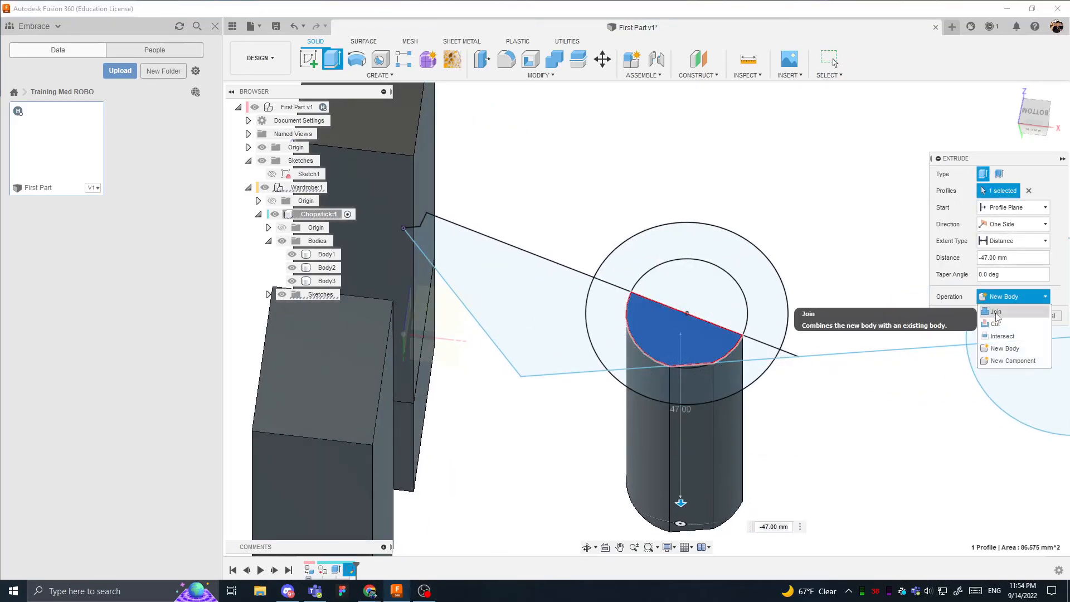
click(1005, 348)
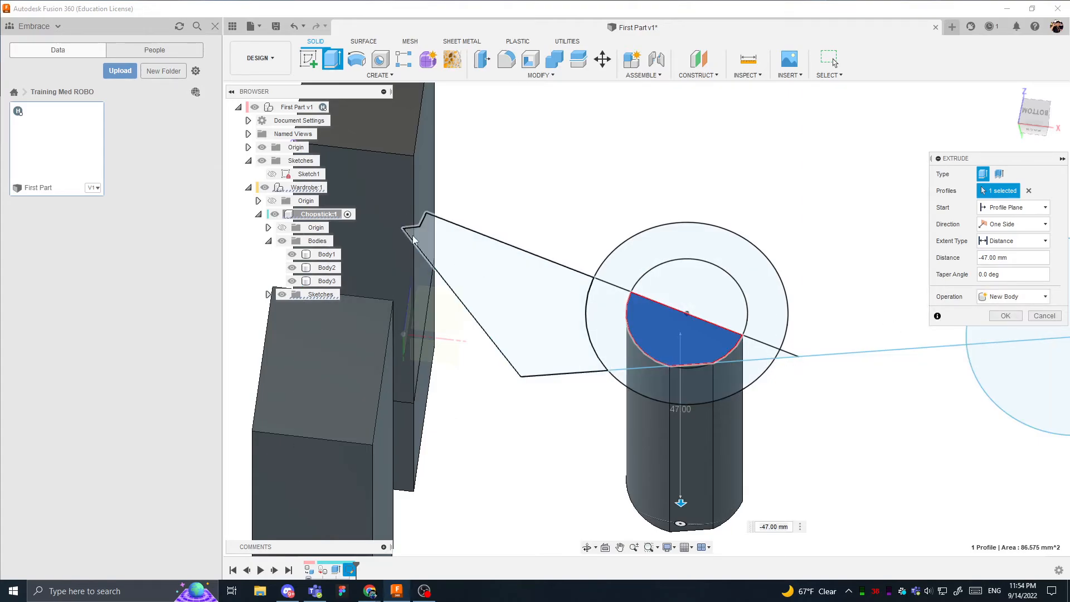
shift+middle_drag(425, 496, 418, 427)
scroll(453, 477, down, 2)
middle_drag(452, 478, 451, 373)
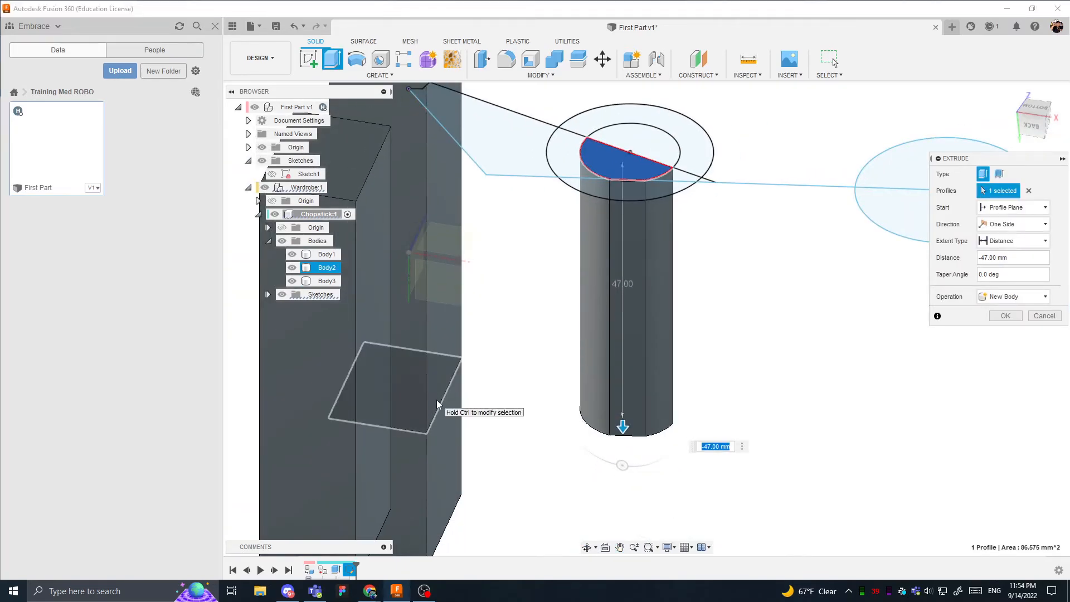
scroll(440, 150, down, 1)
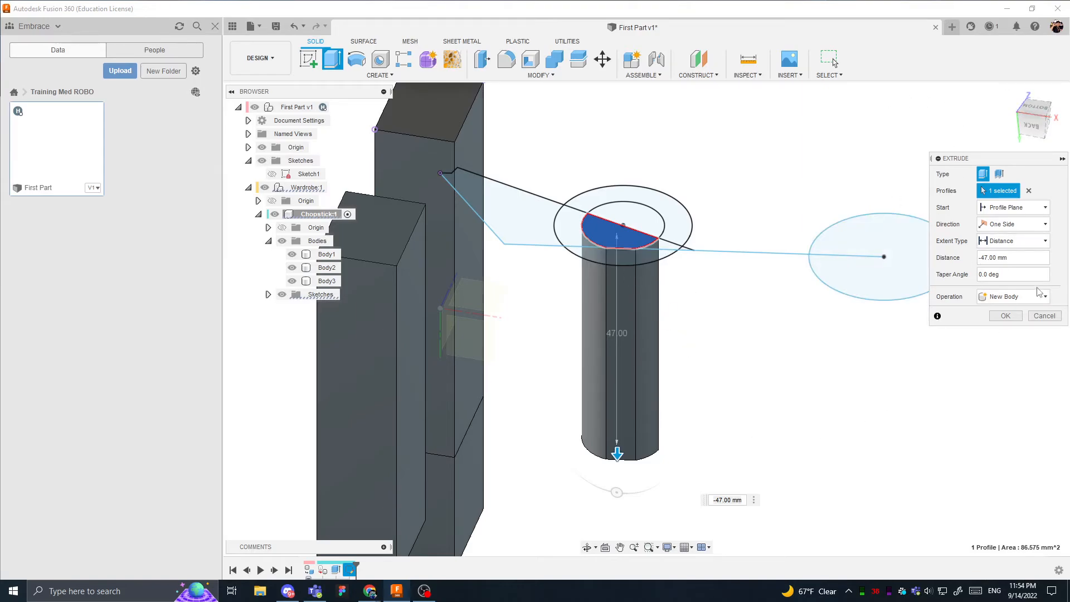
click(1028, 298)
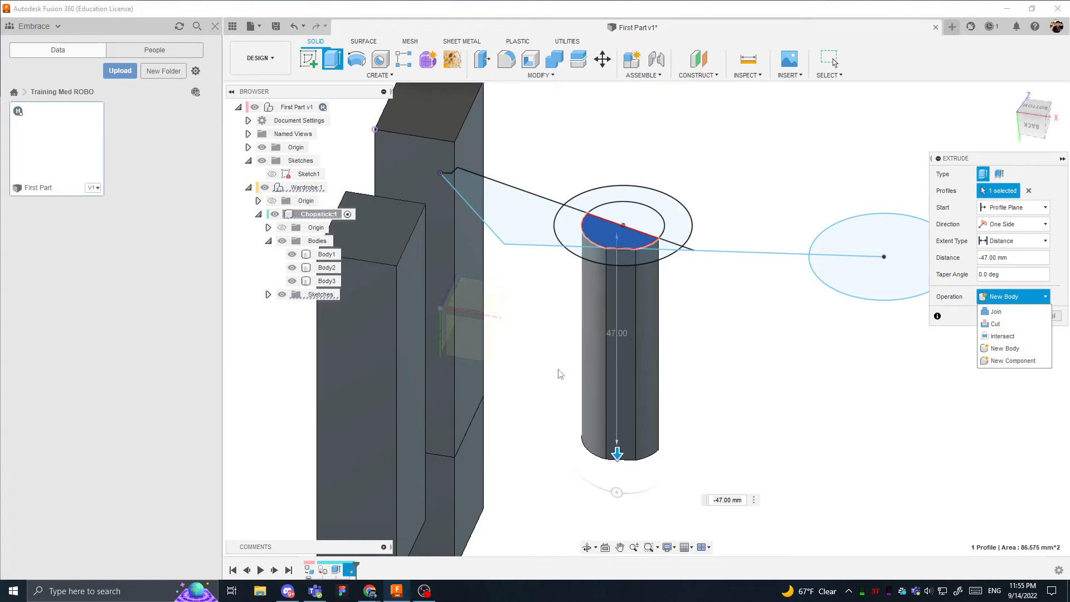
click(997, 361)
click(1003, 316)
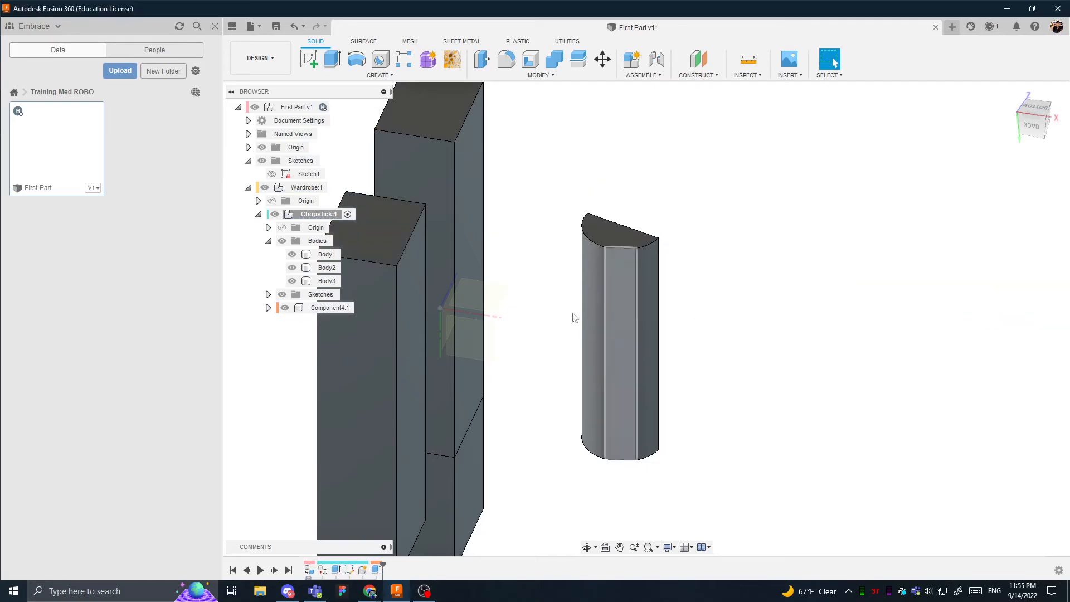
- Collapse the Chopstick component's bodies and rename its new subcomponent Splinter
click(268, 241)
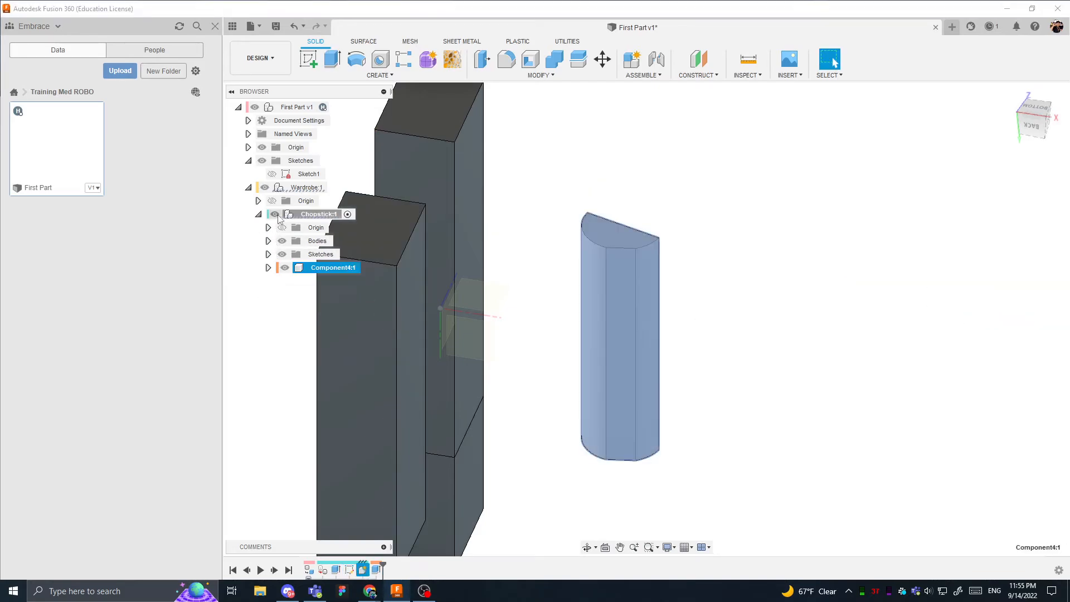
key(Escape)
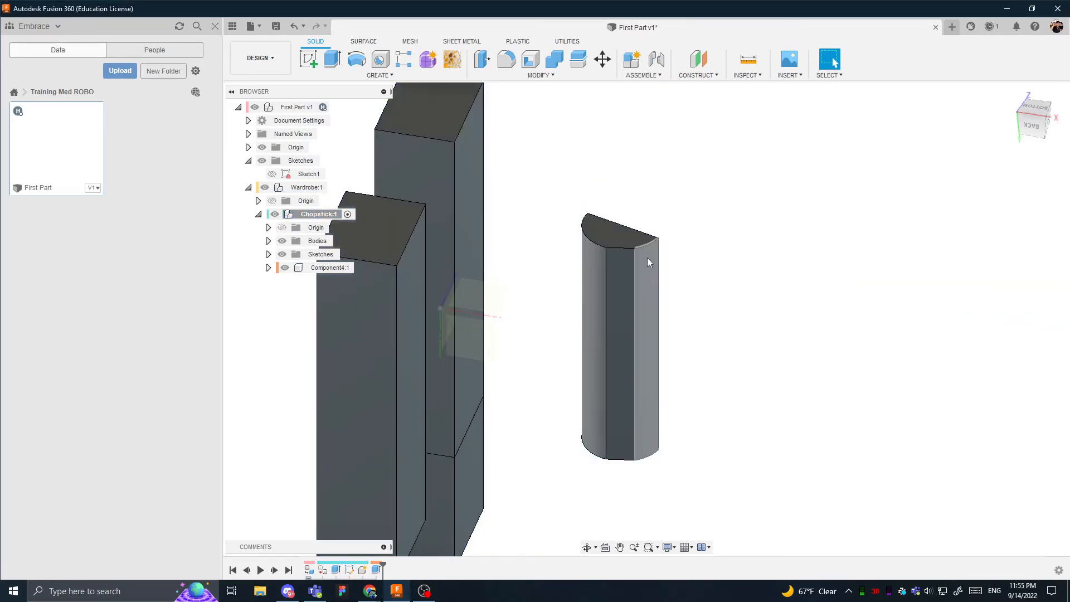
shift+middle_drag(647, 258, 574, 275)
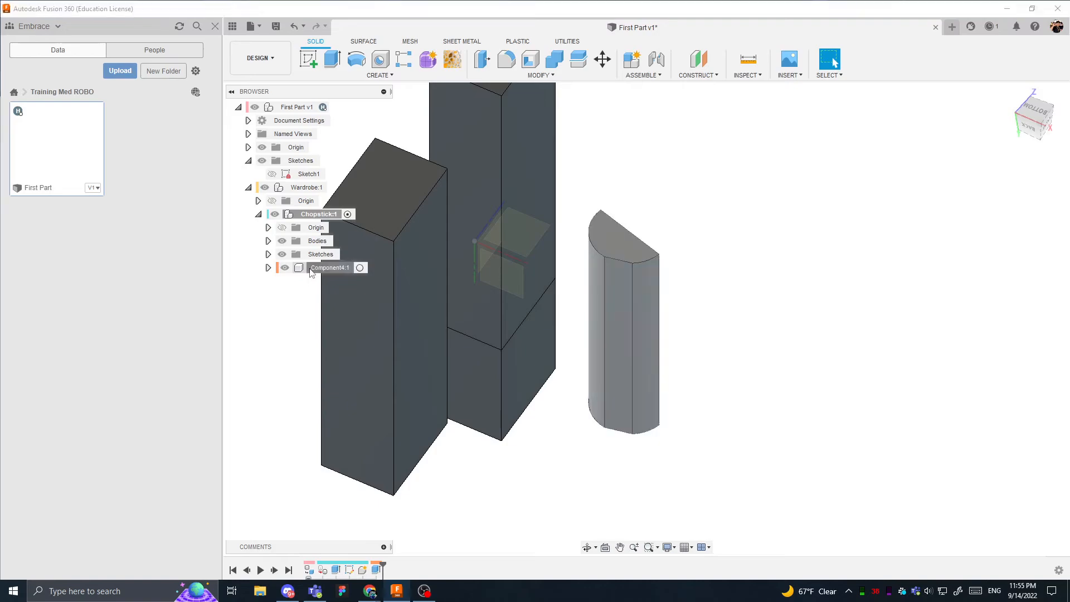
click(321, 268)
click(332, 269)
text(s)
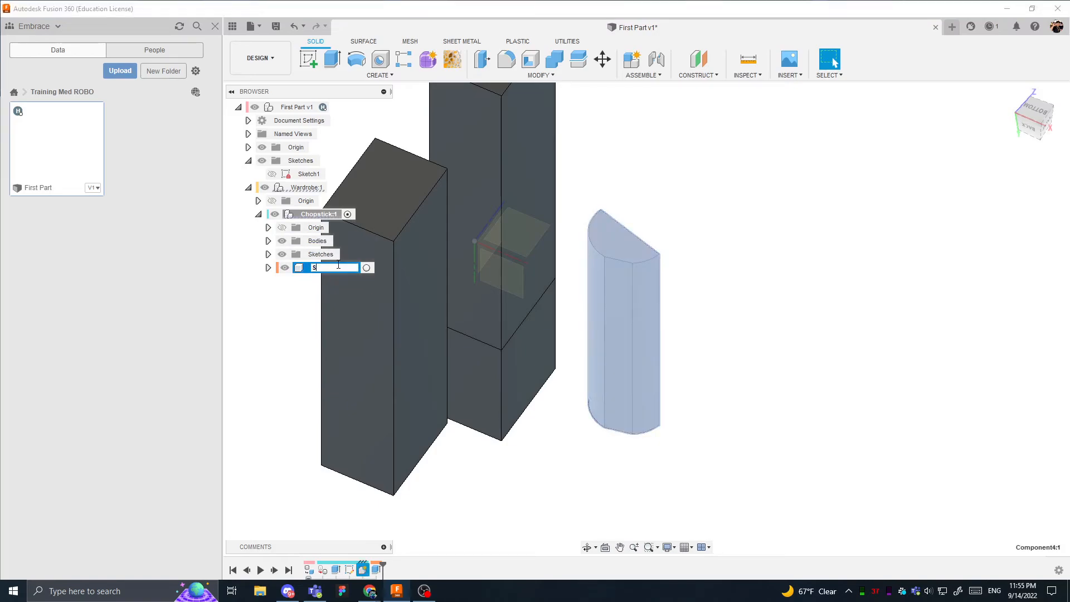
key(Return)
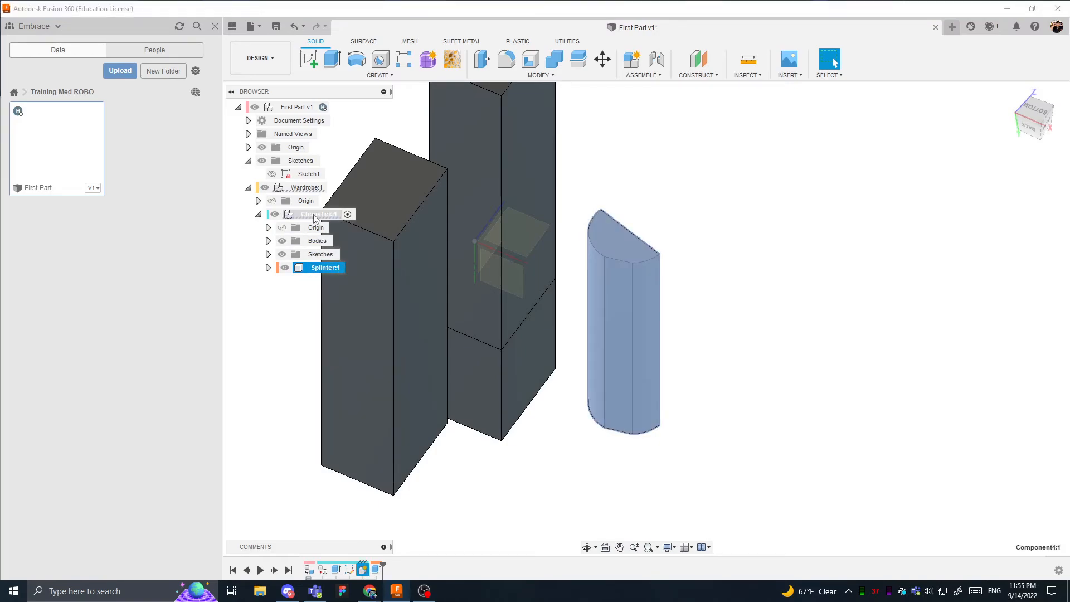
click(651, 225)
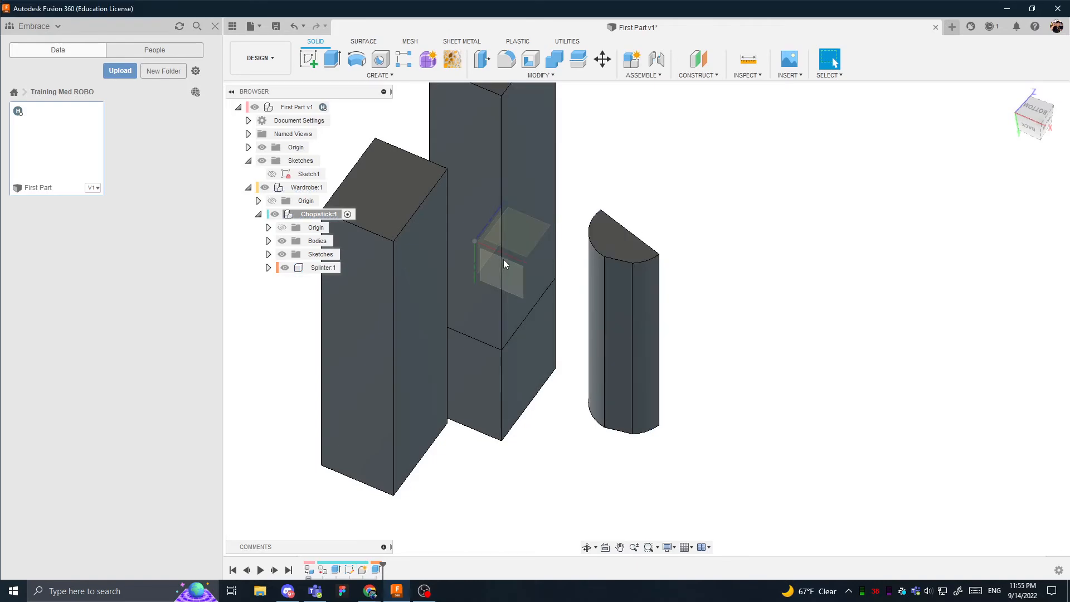
- Compare Chopstick's own bodies, Body1 to Body3, with the separate Splinter component by selecting each in turn
shift+middle_drag(503, 259, 545, 258)
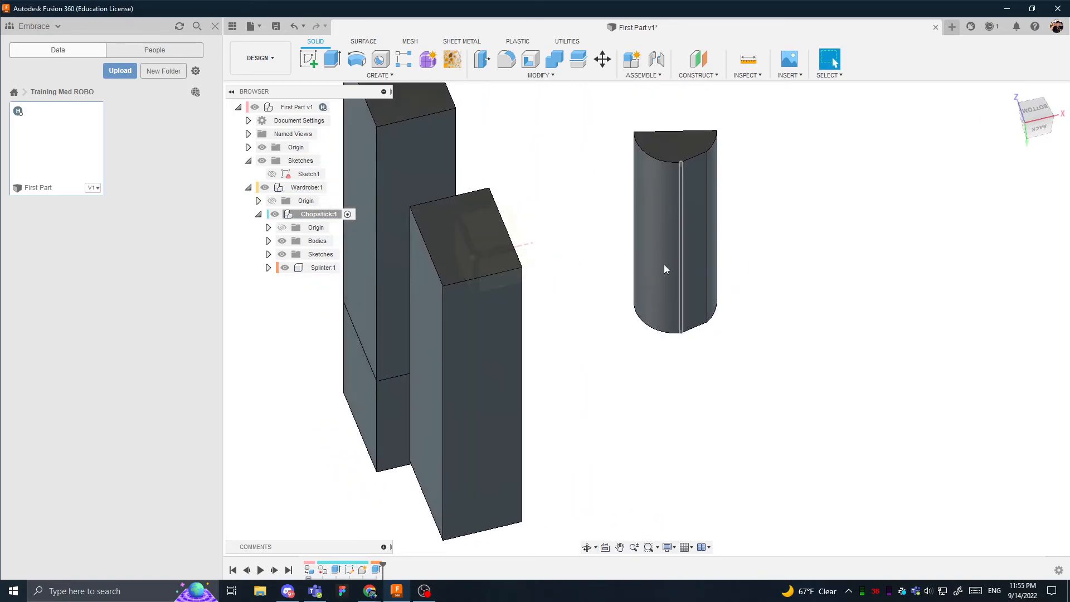
shift+middle_drag(634, 270, 502, 332)
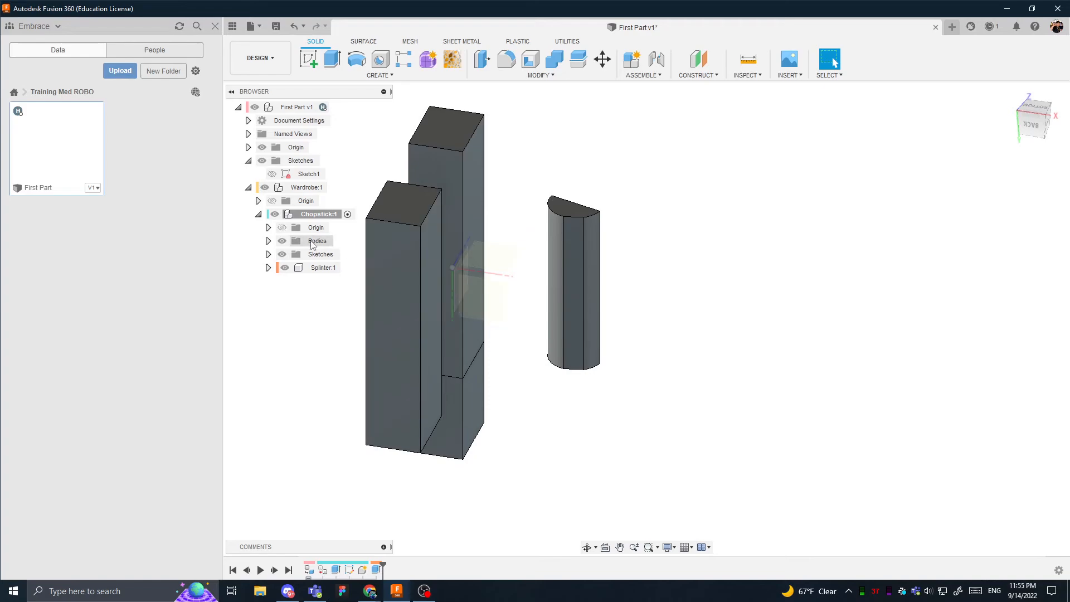
click(268, 241)
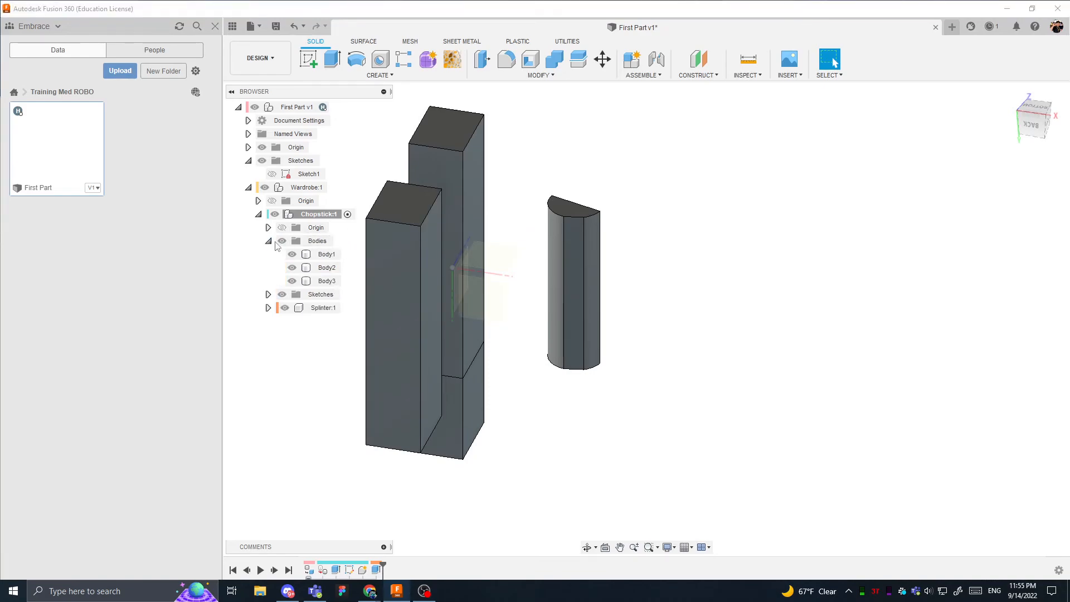
click(327, 255)
shift+click(327, 268)
shift+click(337, 281)
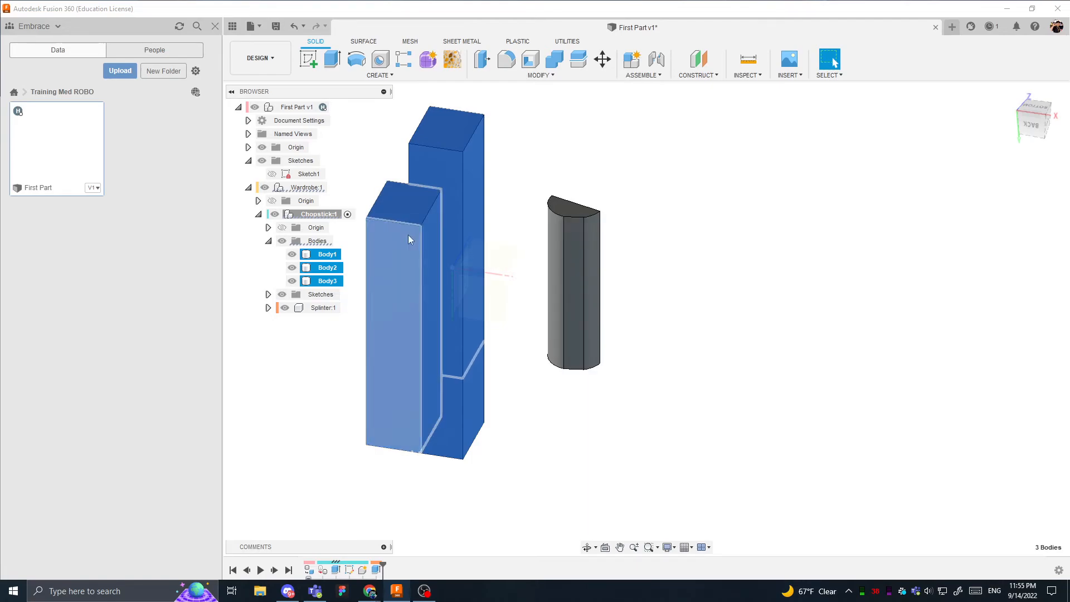
click(630, 284)
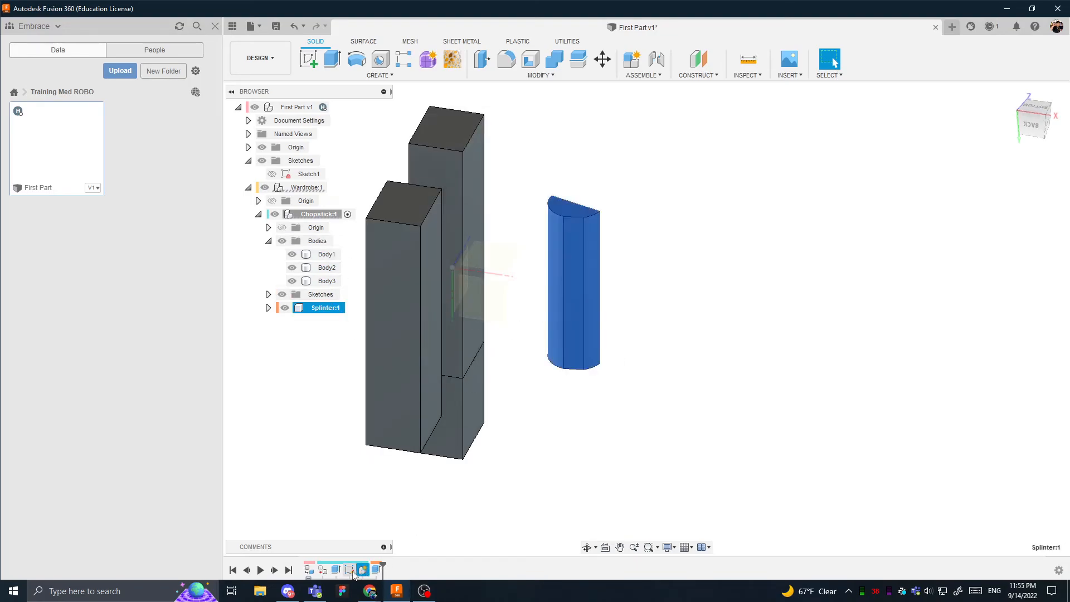
- Reopen the sketch behind the Splinter extrusion for a look, finish it unchanged, and view the bodies from other sides
double_click(362, 570)
shift+middle_drag(535, 268, 622, 337)
scroll(623, 337, down, 3)
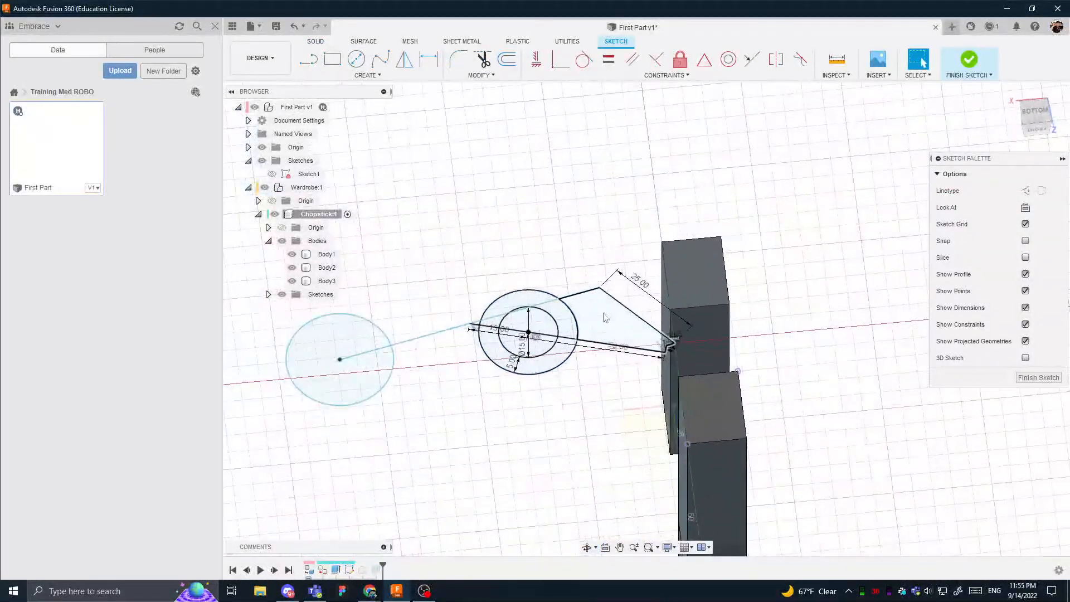
click(970, 59)
shift+middle_drag(764, 265, 574, 248)
middle_drag(574, 248, 383, 264)
shift+middle_drag(777, 220, 676, 225)
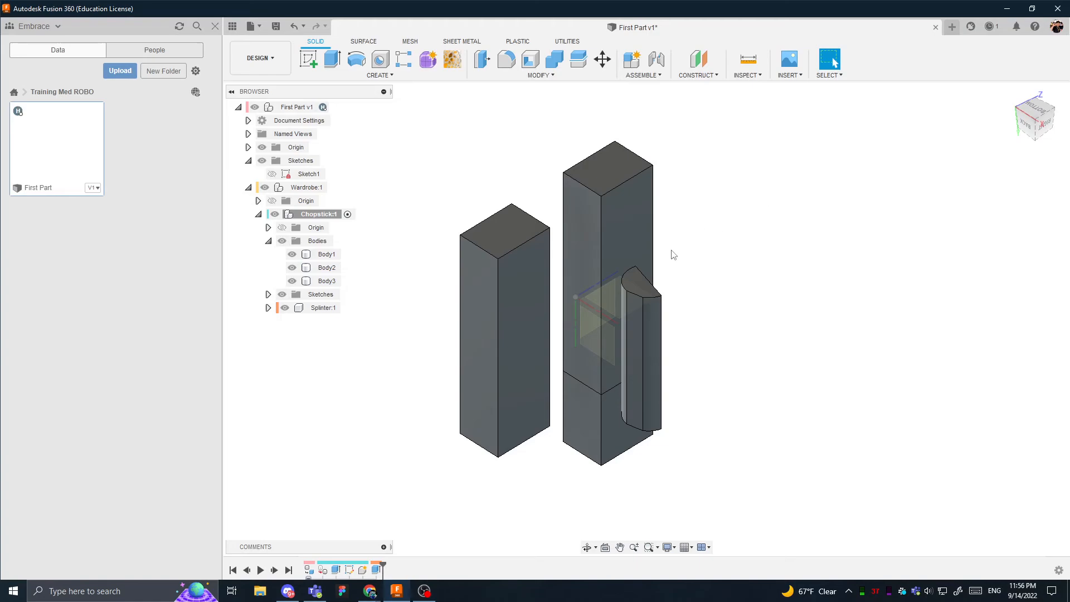
- Create a sketch on the horizontal XZ origin plane, view the bodies from the front, and finish the sketch without drawing anything
shift+middle_drag(527, 252, 690, 230)
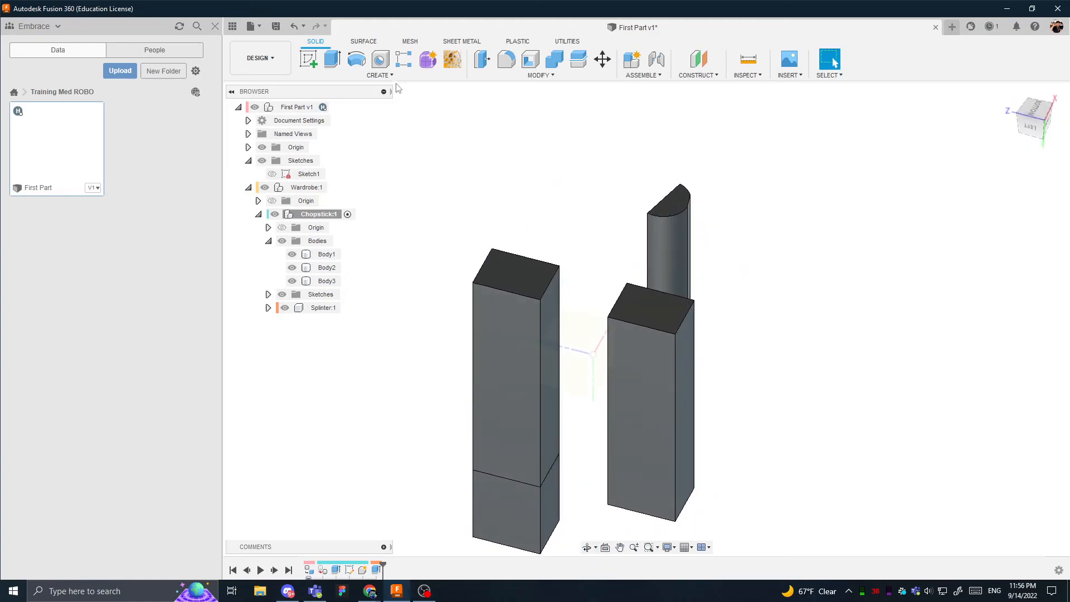
click(308, 58)
click(582, 342)
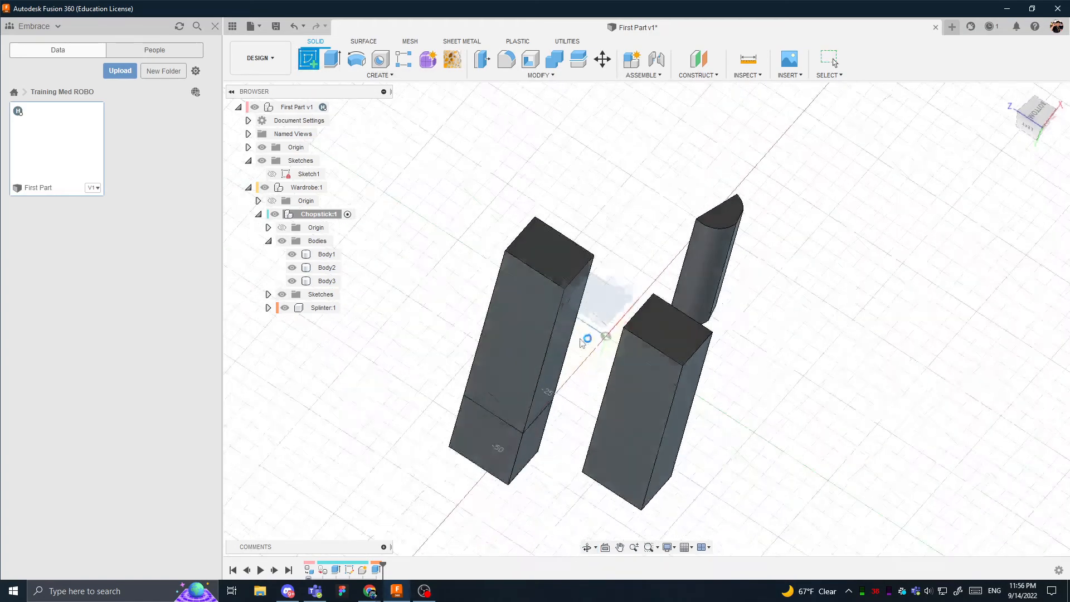
click(1045, 126)
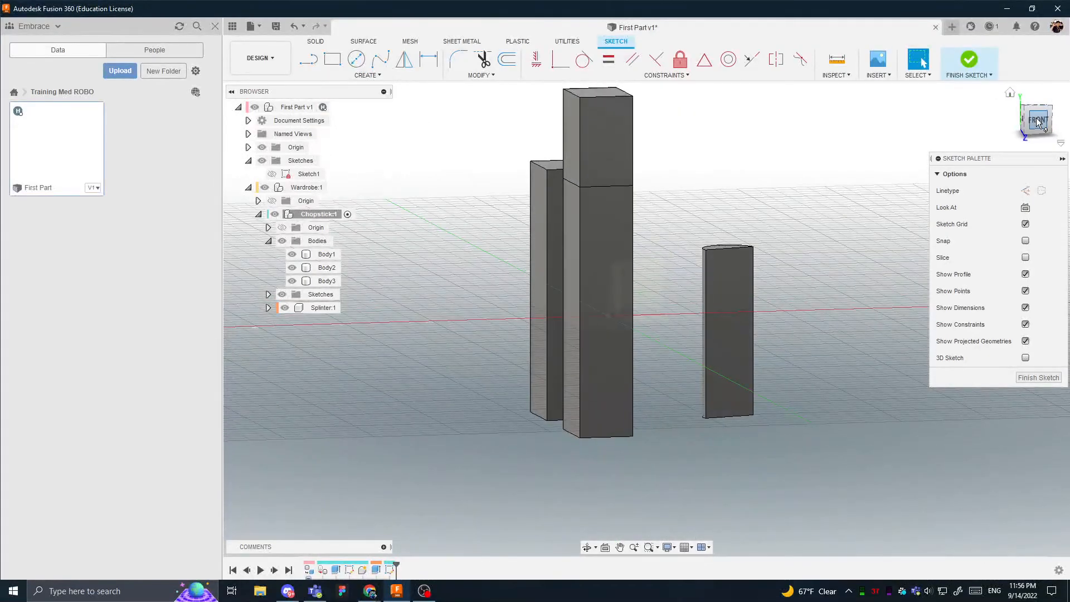
click(1039, 121)
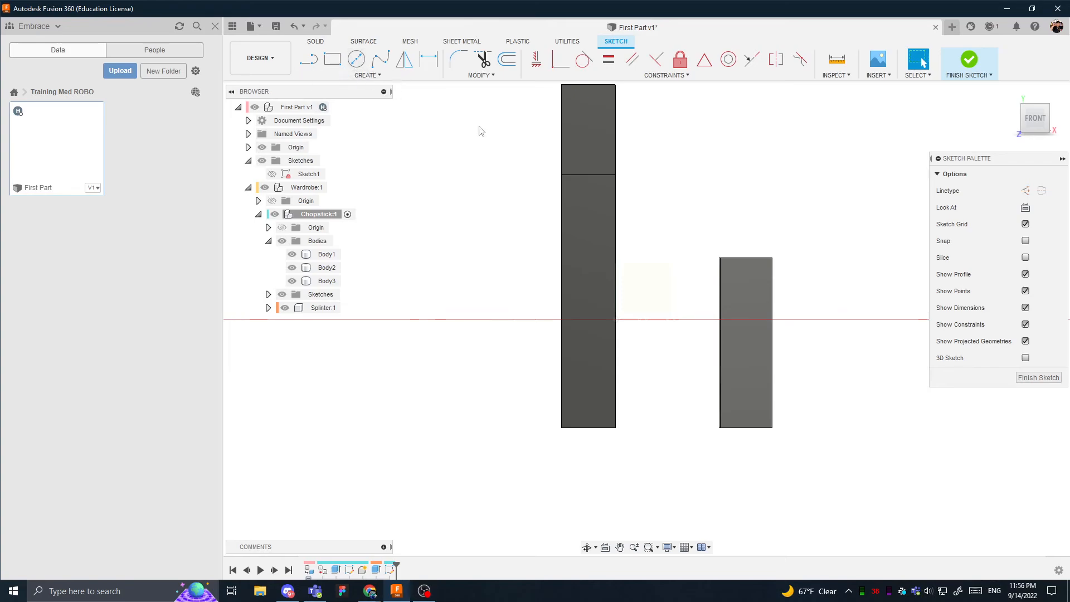
click(970, 61)
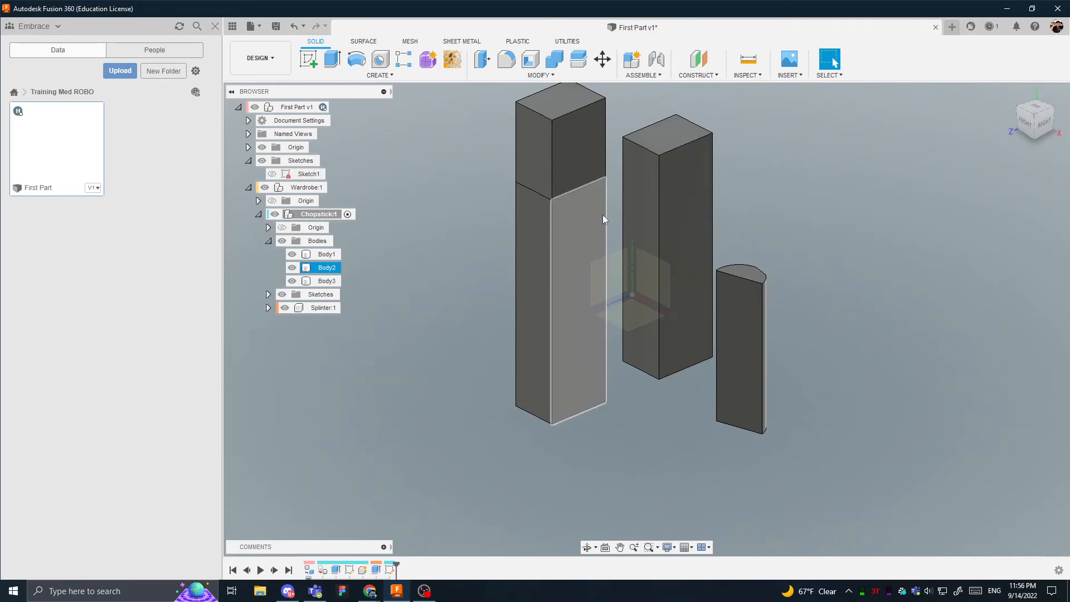
- Start a new sketch on the horizontal XZ origin plane and draw a circle about 20.5 mm in diameter beside the blocks
scroll(446, 212, down, 3)
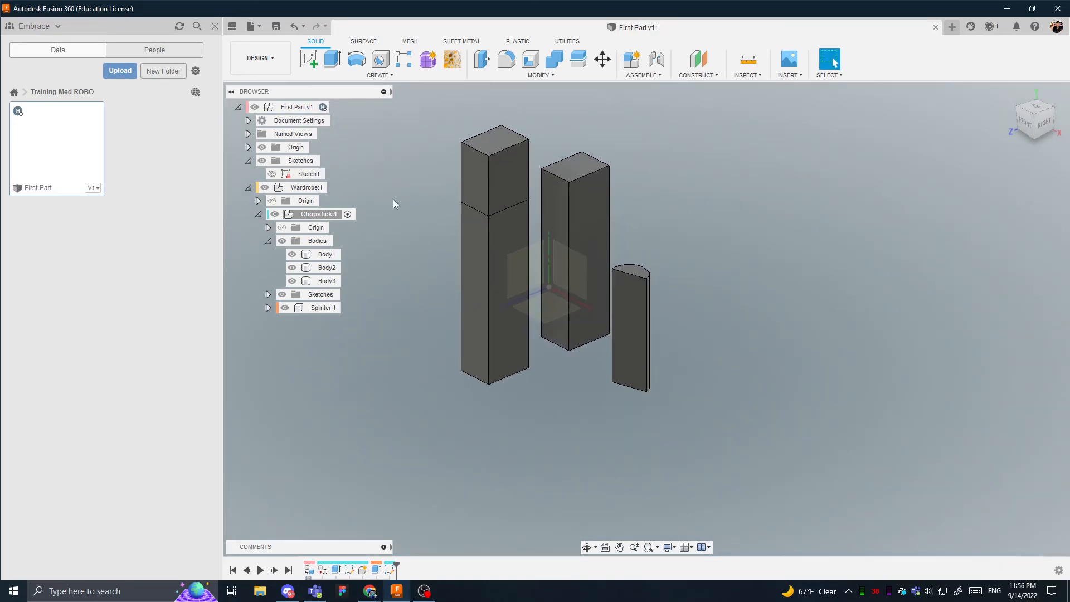
click(309, 59)
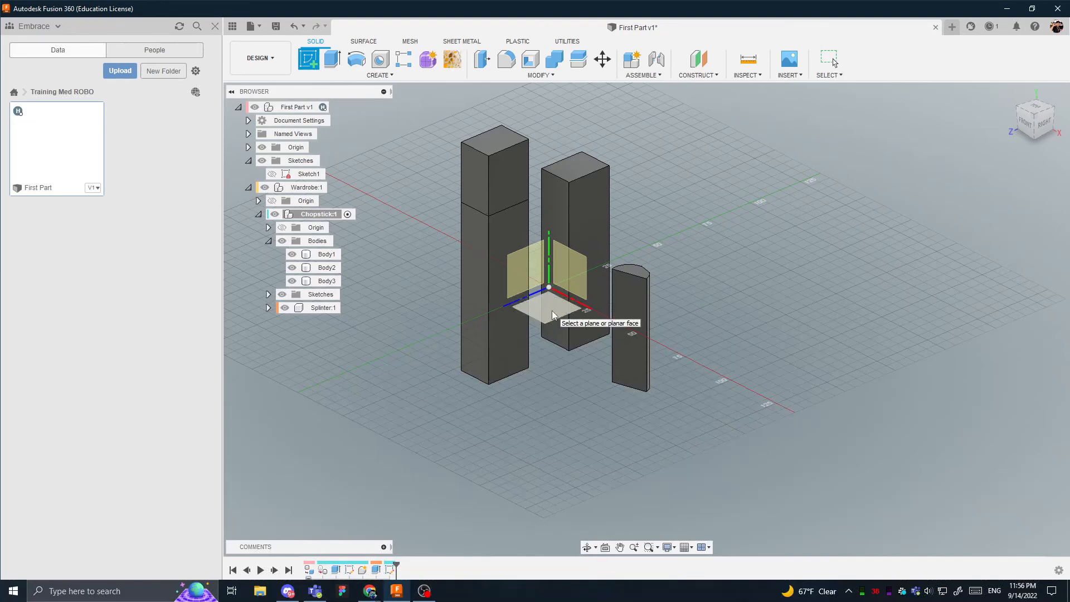
click(553, 314)
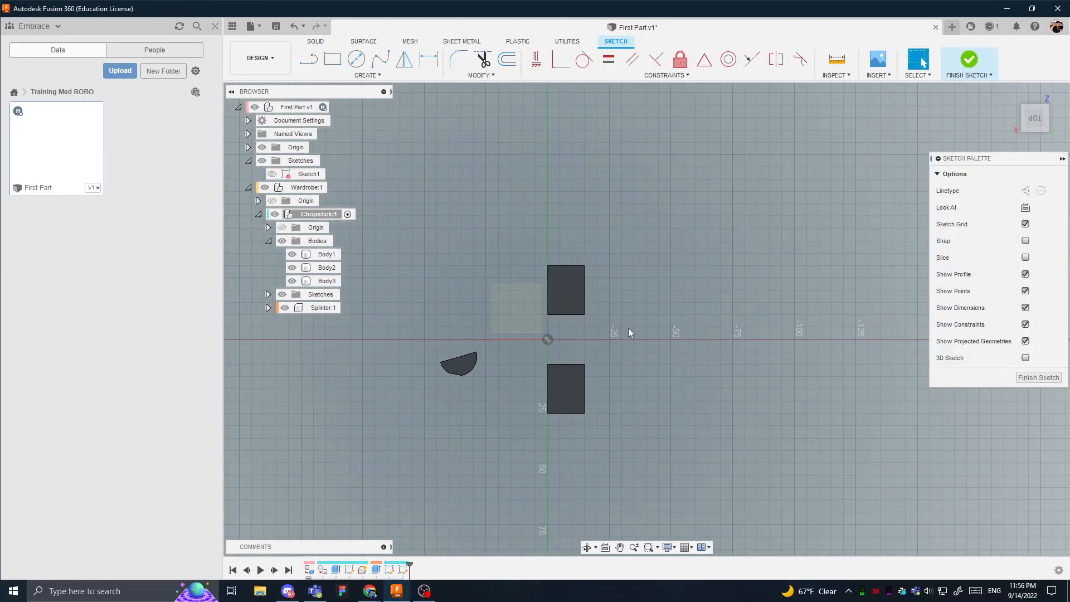
shift+middle_drag(627, 329, 601, 332)
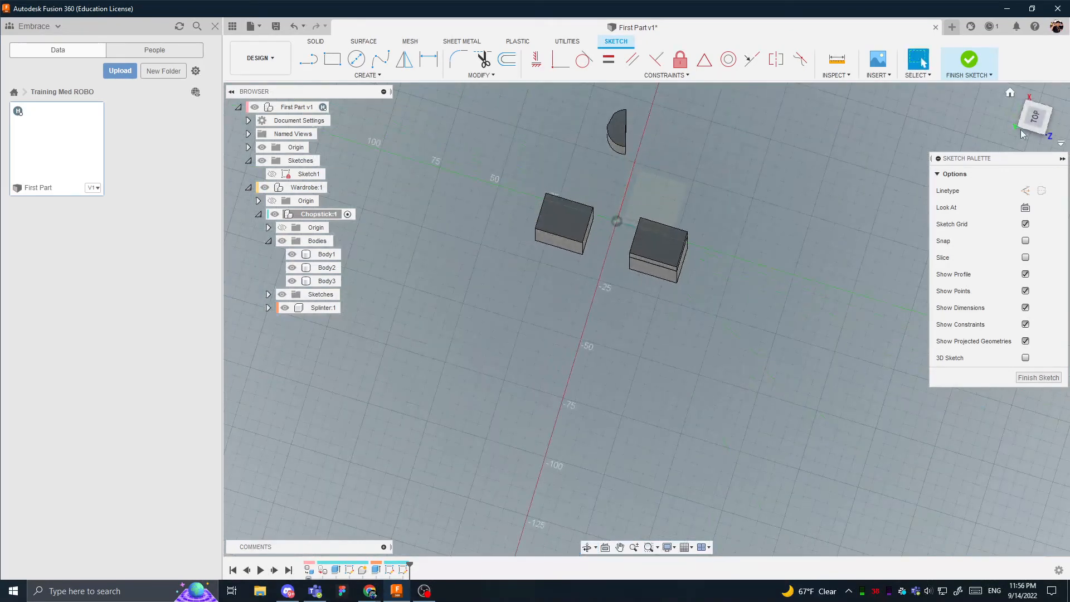
click(1032, 120)
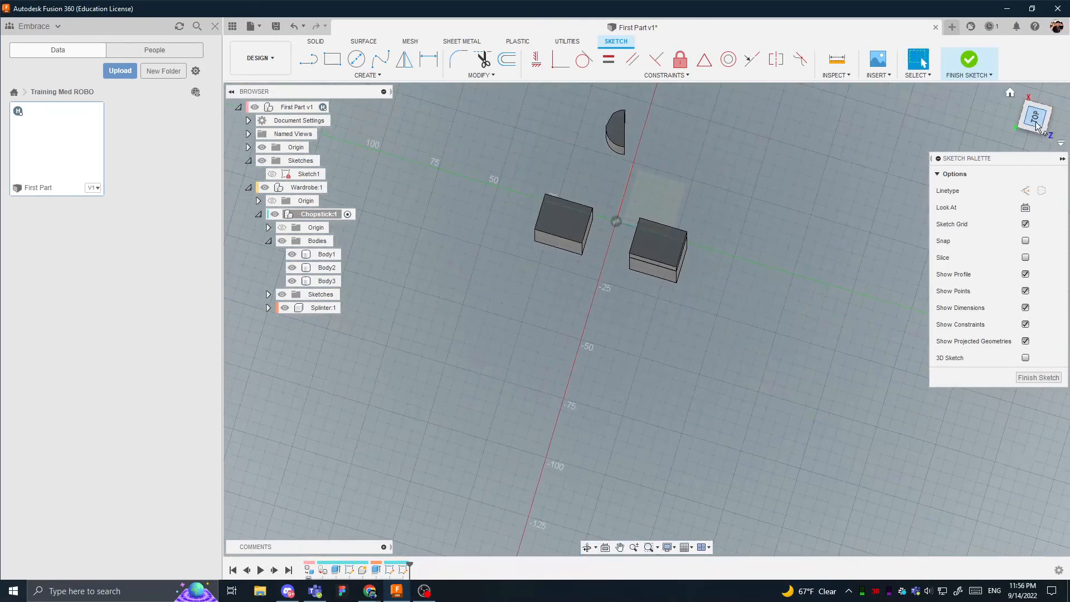
click(357, 59)
click(529, 282)
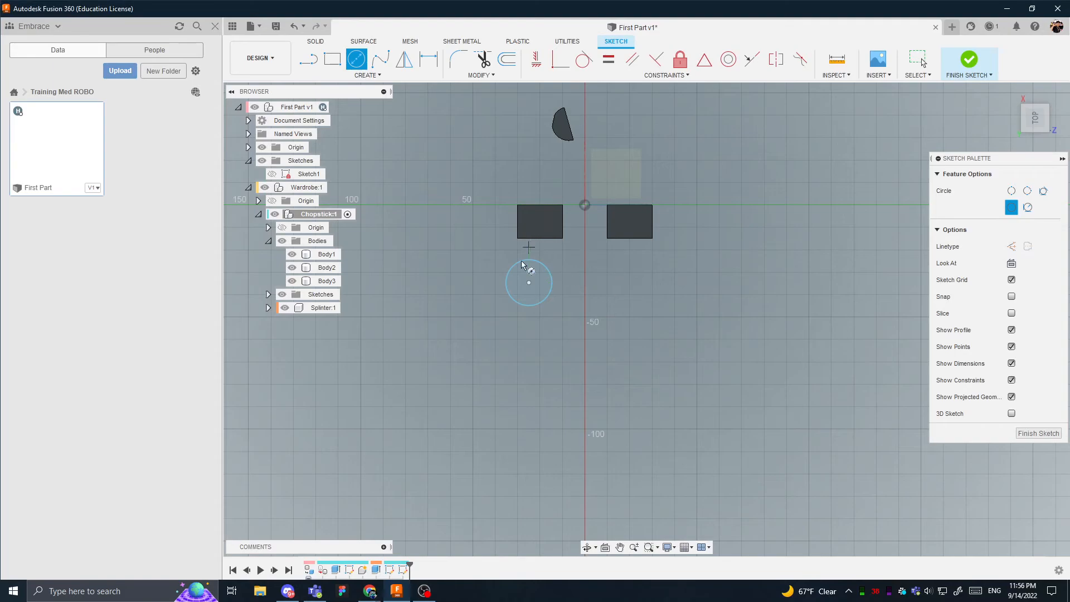
- Draw a vertical construction line about 83 mm long from the origin and test its vertical constraint by moving its free end
key(l)
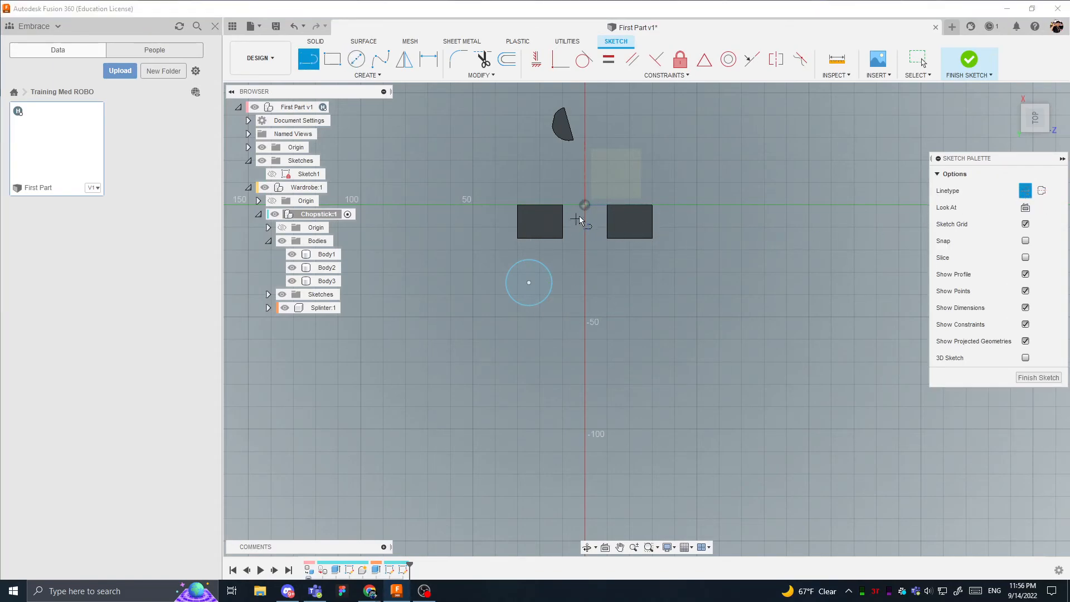
click(585, 208)
click(586, 393)
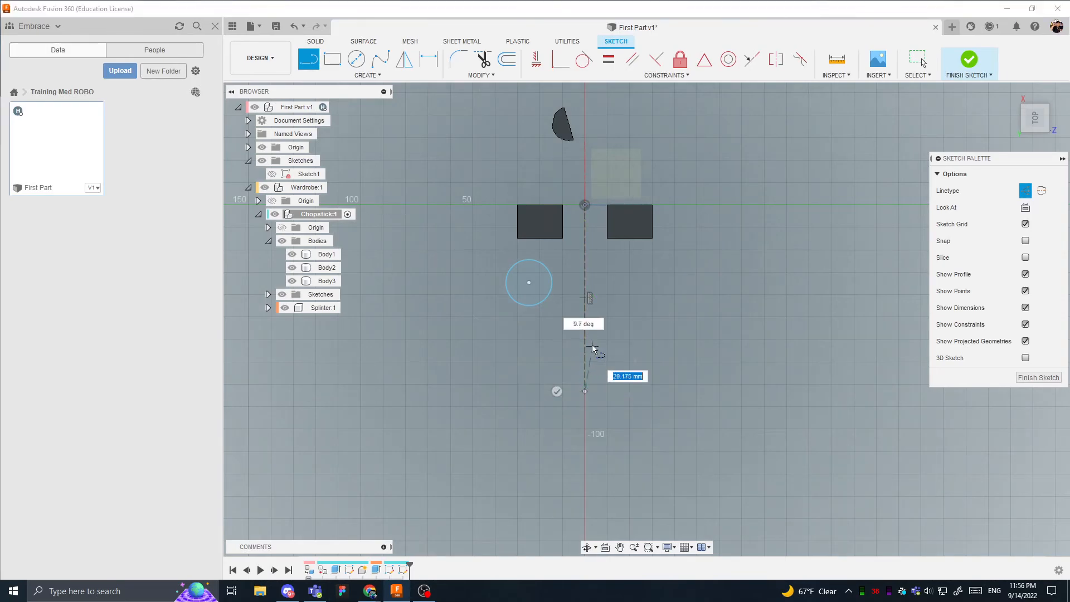
click(588, 301)
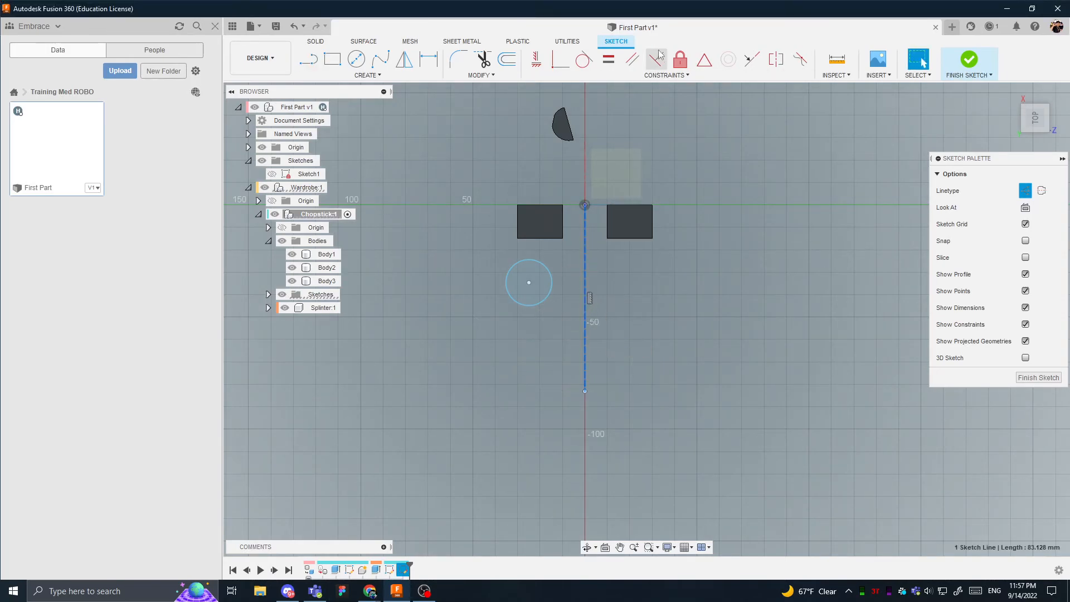
click(537, 60)
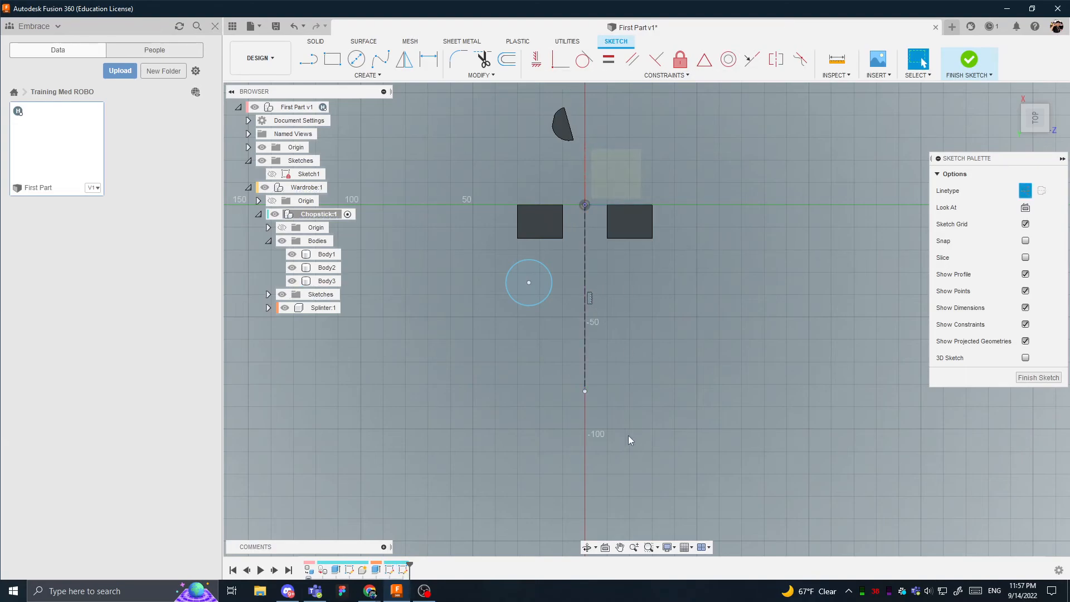
mouse_move(588, 390)
mouse_down()
mouse_move(525, 379)
mouse_move(639, 395)
mouse_up()
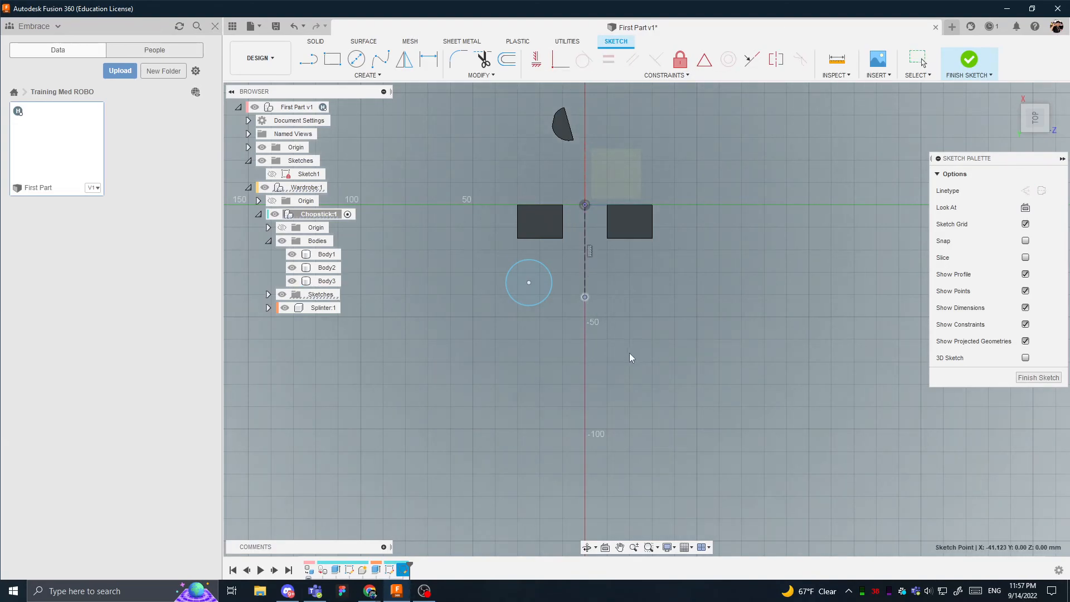
drag(630, 353, 620, 400)
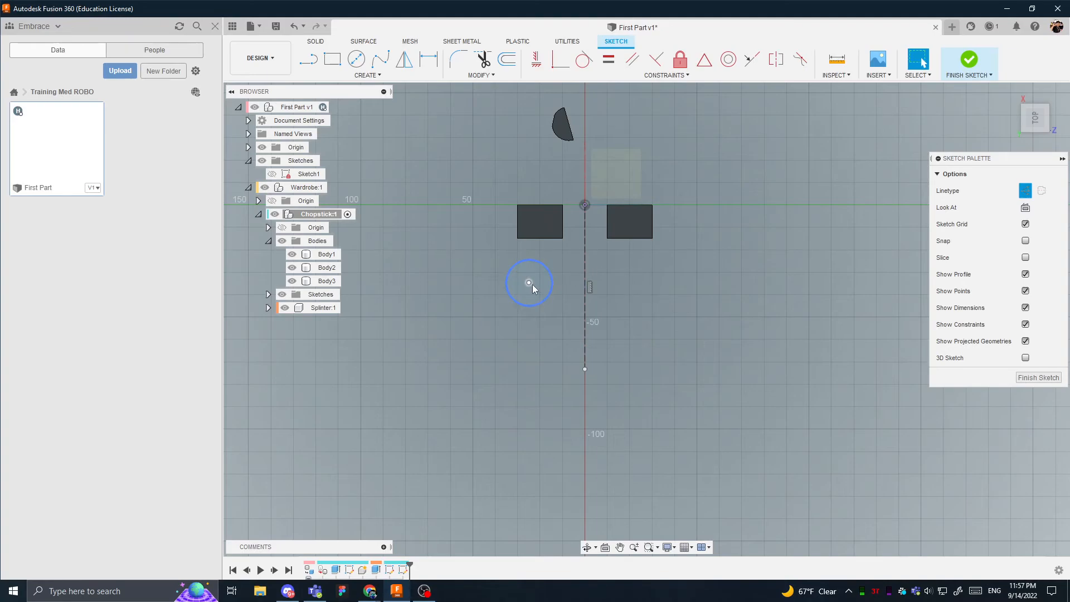
- Delete the circle and draw a vertical line about 11.1 mm long in its place, with normal instead of construction linetype
click(553, 287)
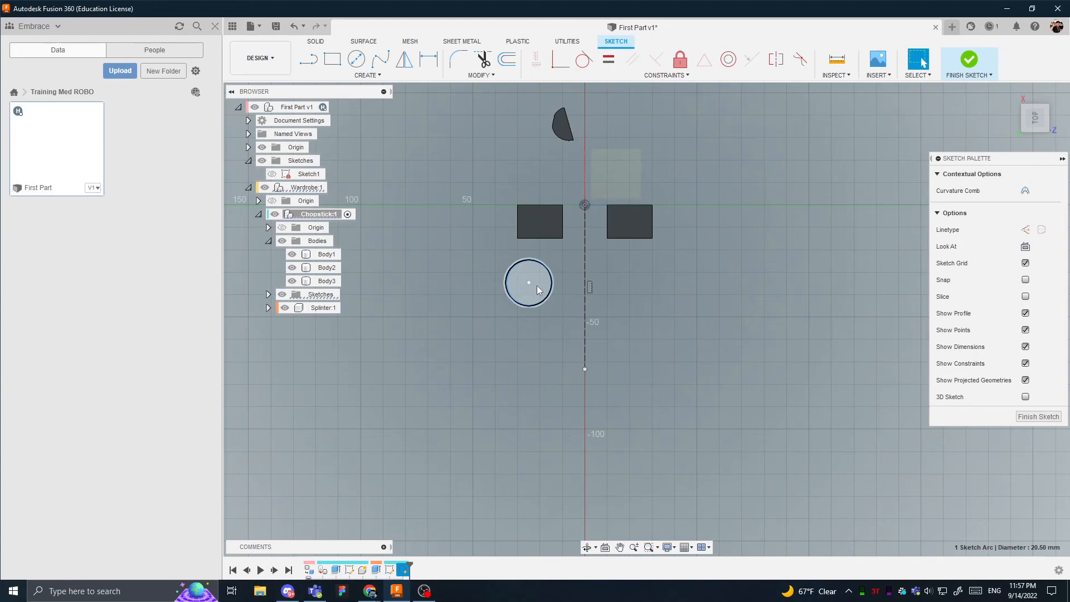
key(Delete)
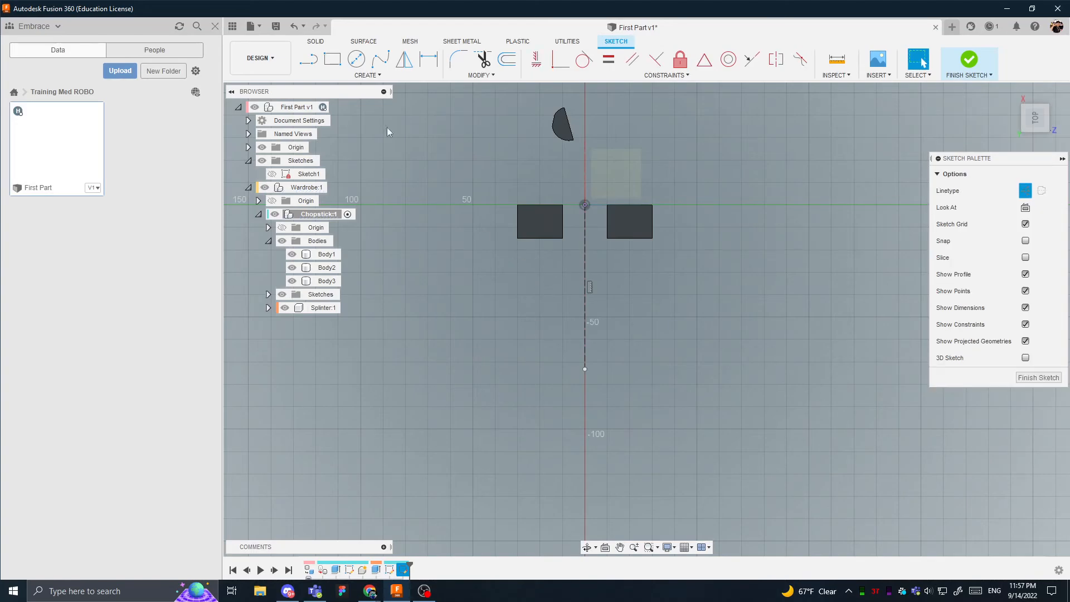
click(309, 58)
scroll(527, 321, up, 3)
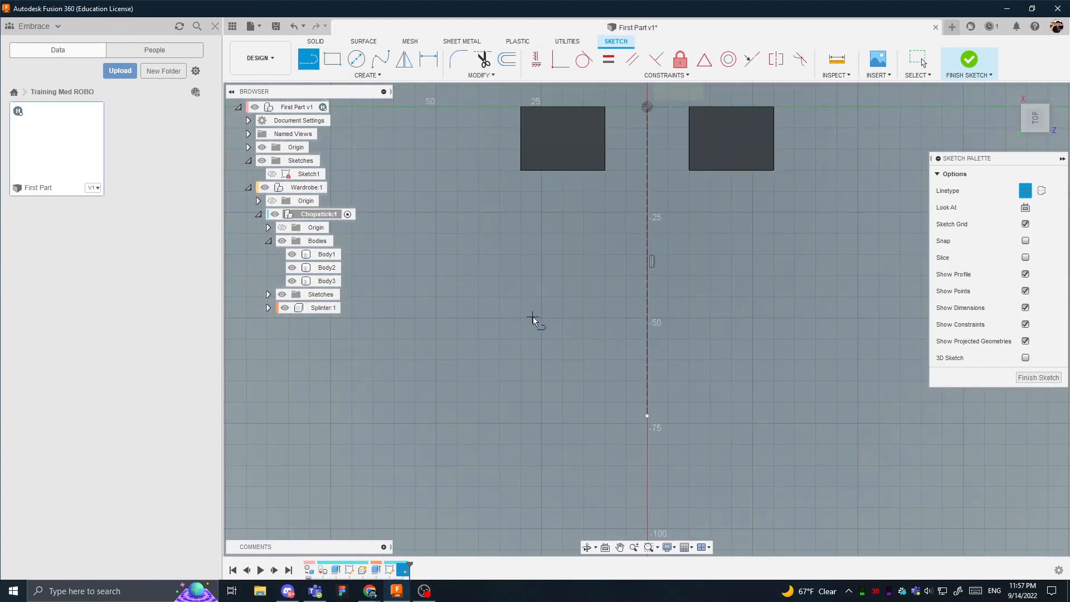
click(533, 318)
click(533, 271)
key(Escape)
click(533, 291)
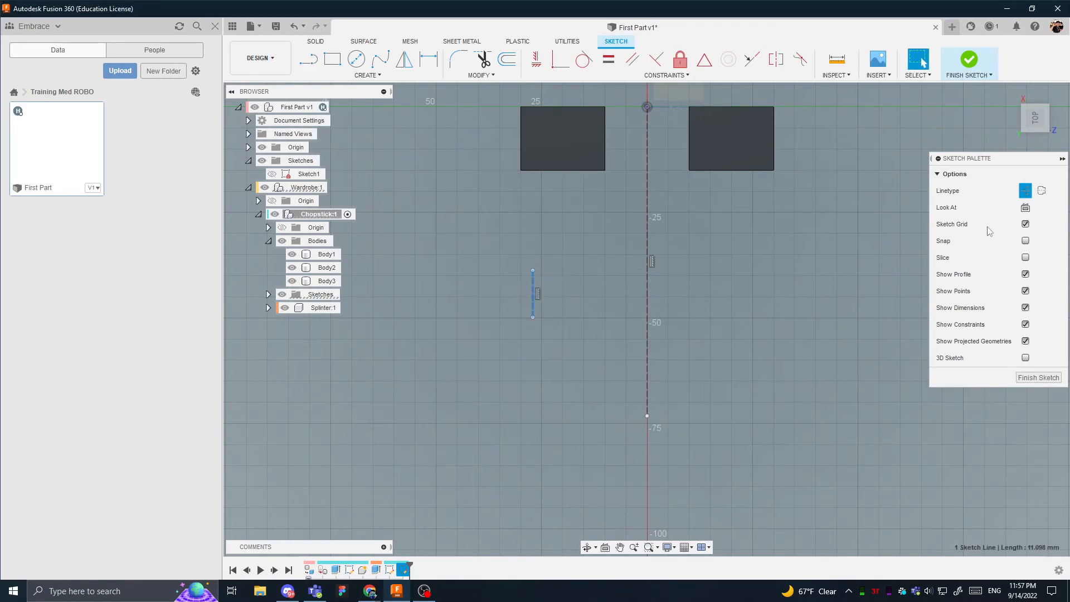
click(1028, 195)
click(868, 282)
- Complete a closed slot outline from the short line with a tangent arc, a parallel line and two tangent arcs at the lower end
click(308, 59)
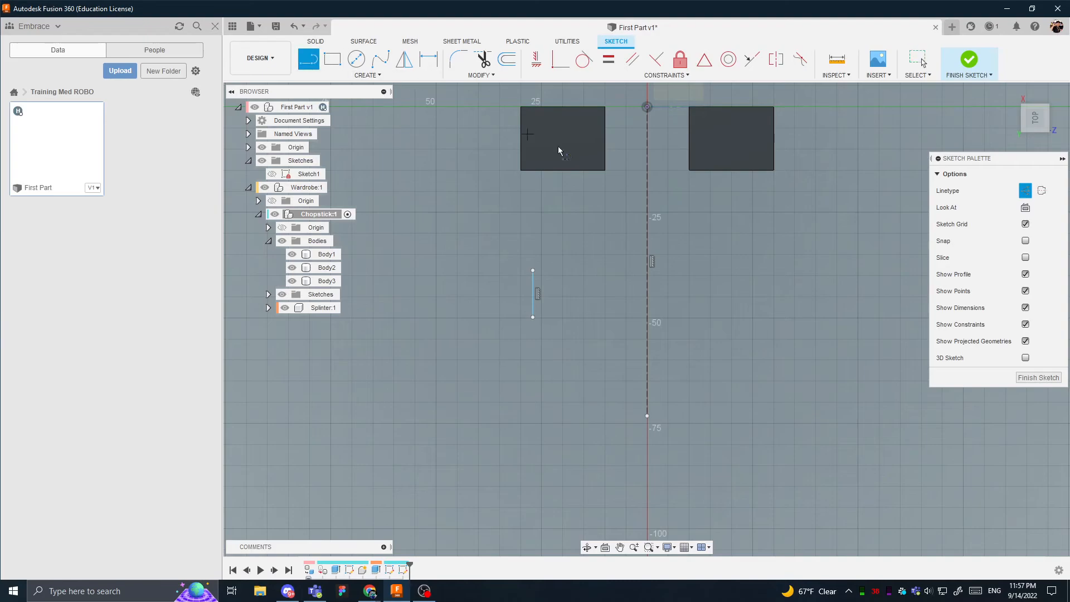
click(1026, 192)
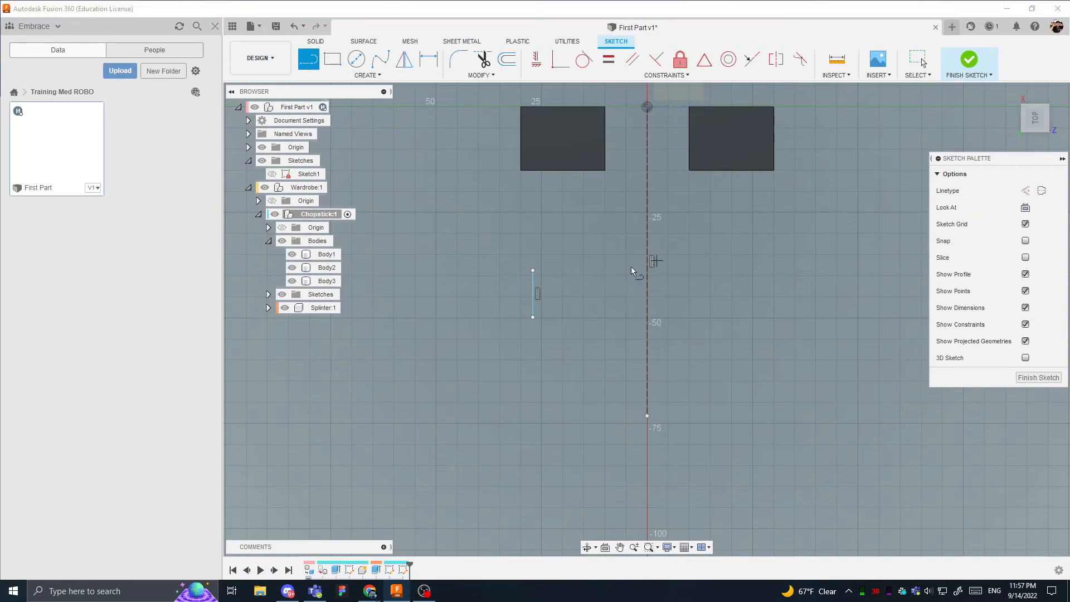
drag(534, 272, 608, 273)
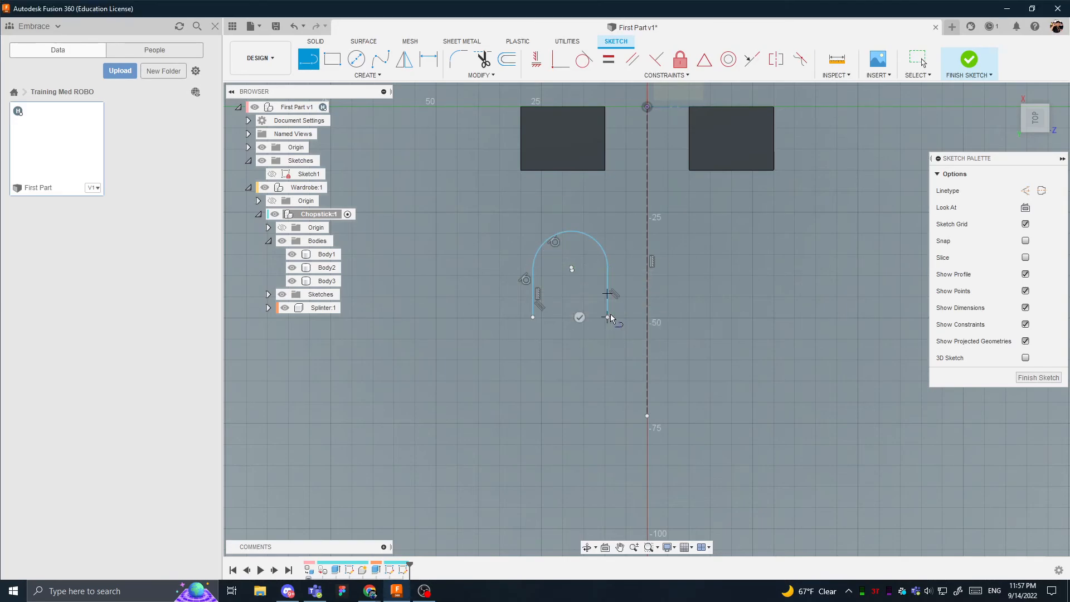
drag(608, 317, 576, 357)
key(Escape)
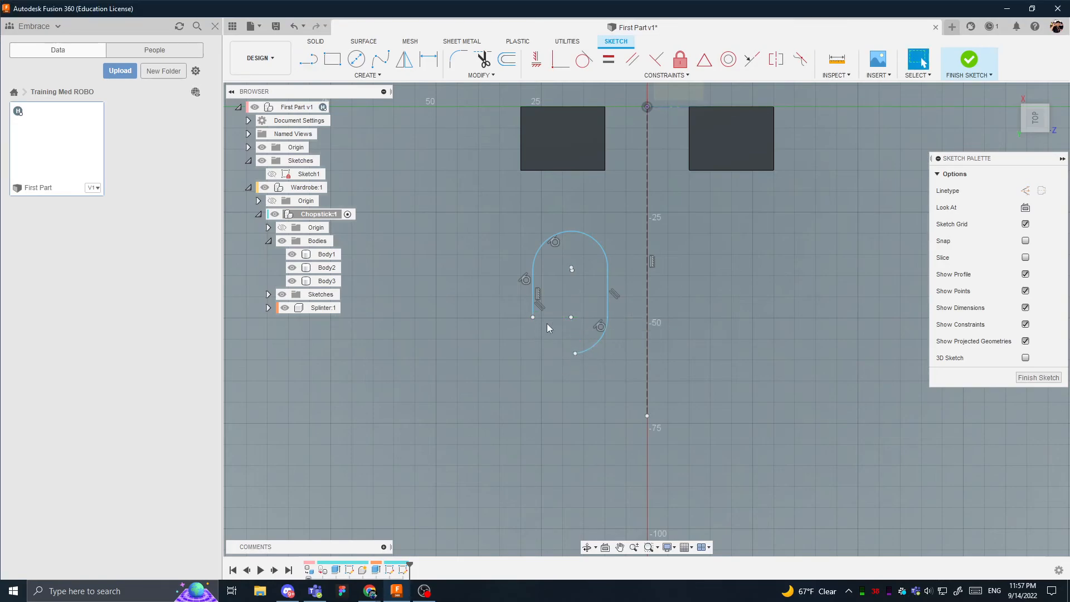
key(l)
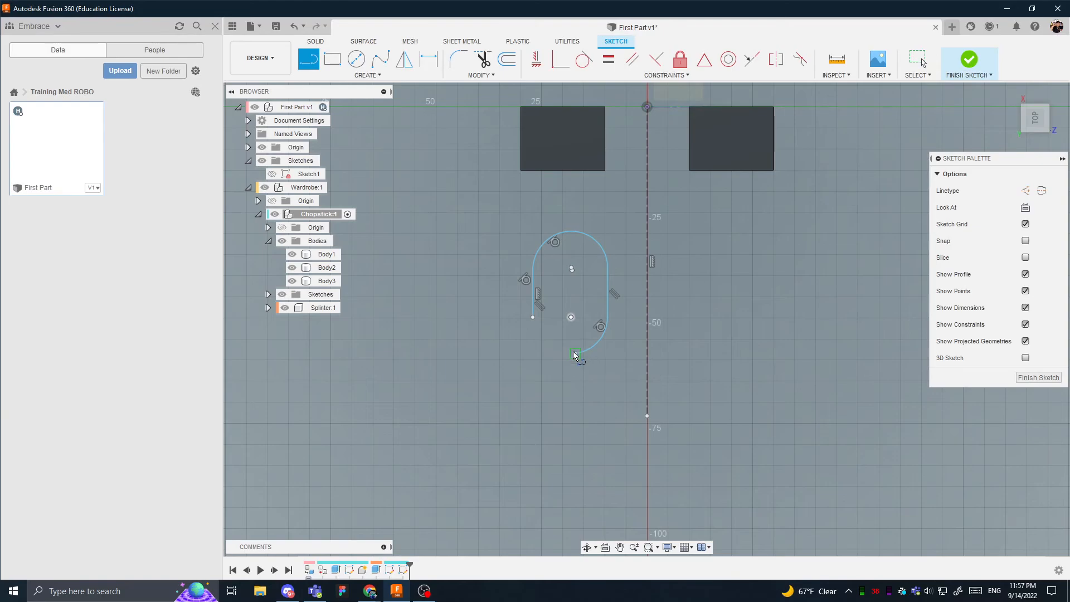
mouse_move(575, 354)
mouse_down()
mouse_move(517, 313)
mouse_move(533, 317)
mouse_up()
key(Escape)
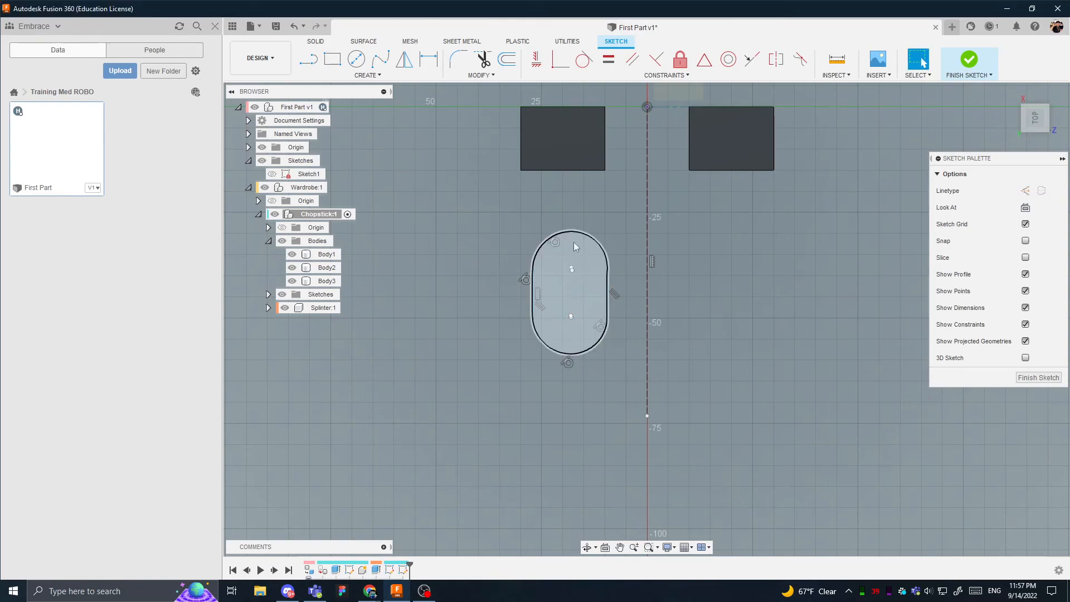
- Apply Horizontal/Vertical constraints to align the slot's upper and lower arc points vertically and the side lines' matching endpoints horizontally
click(563, 233)
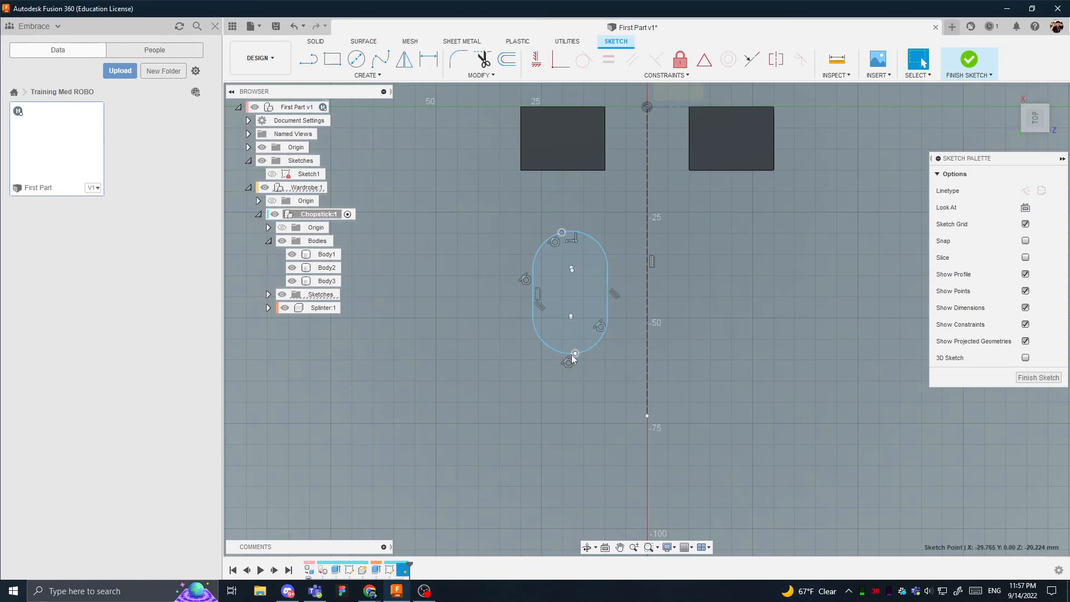
click(574, 354)
click(536, 59)
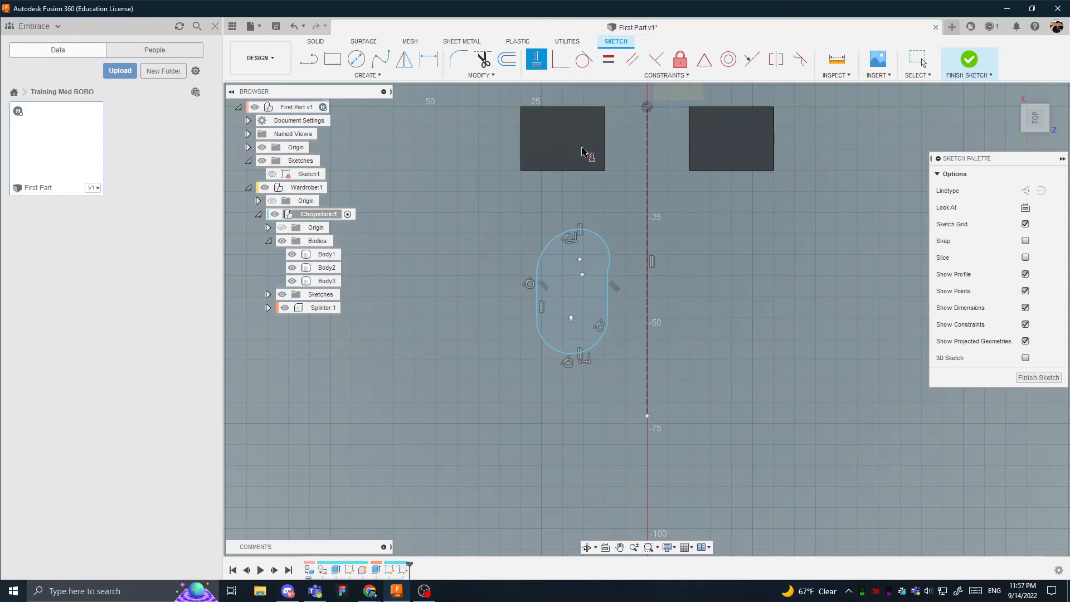
click(607, 285)
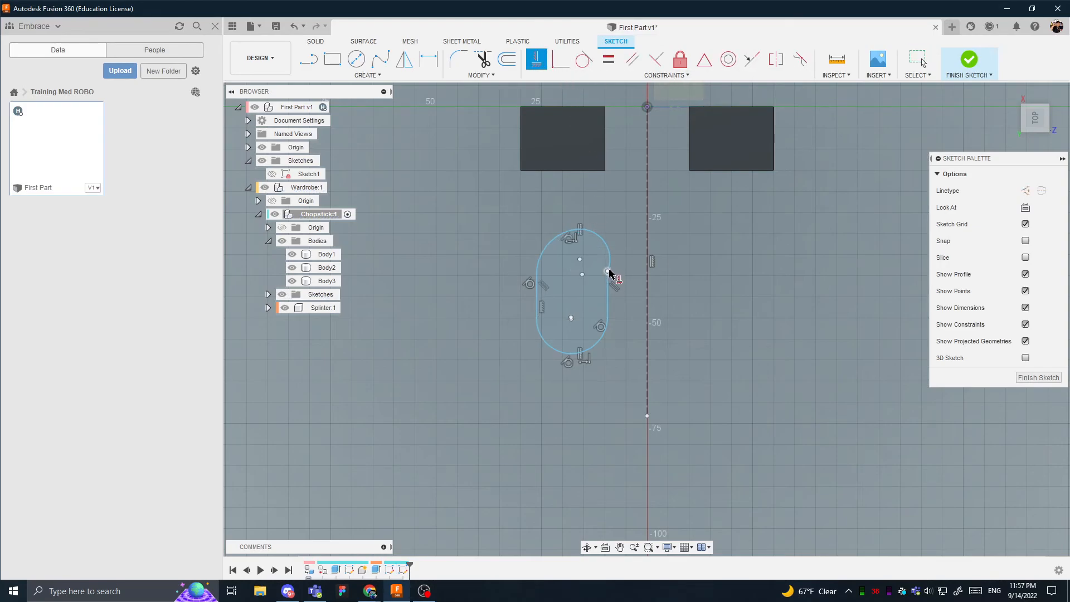
click(536, 276)
click(607, 318)
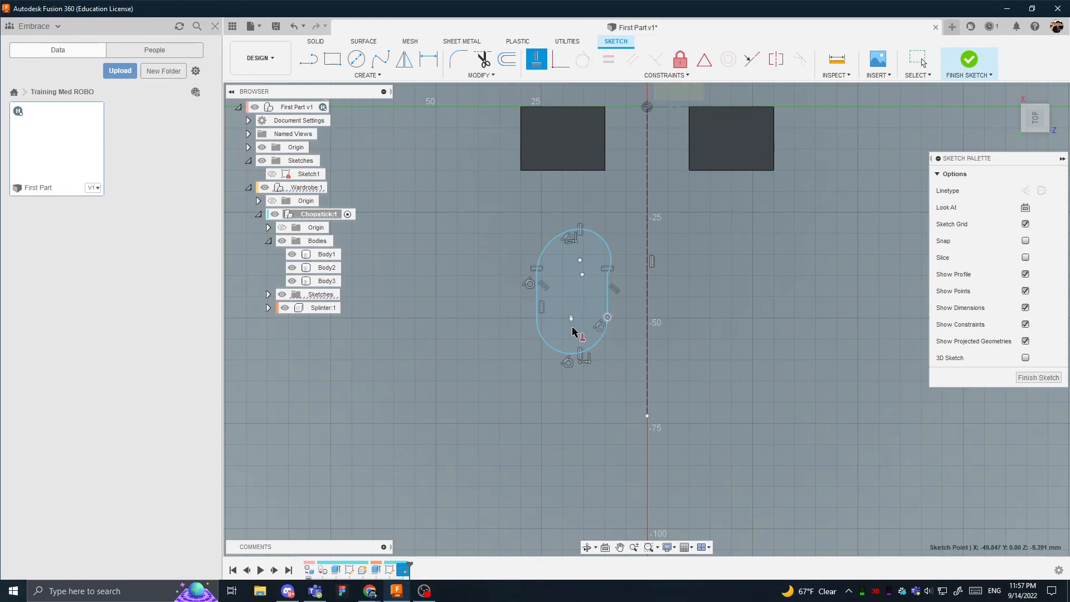
click(536, 318)
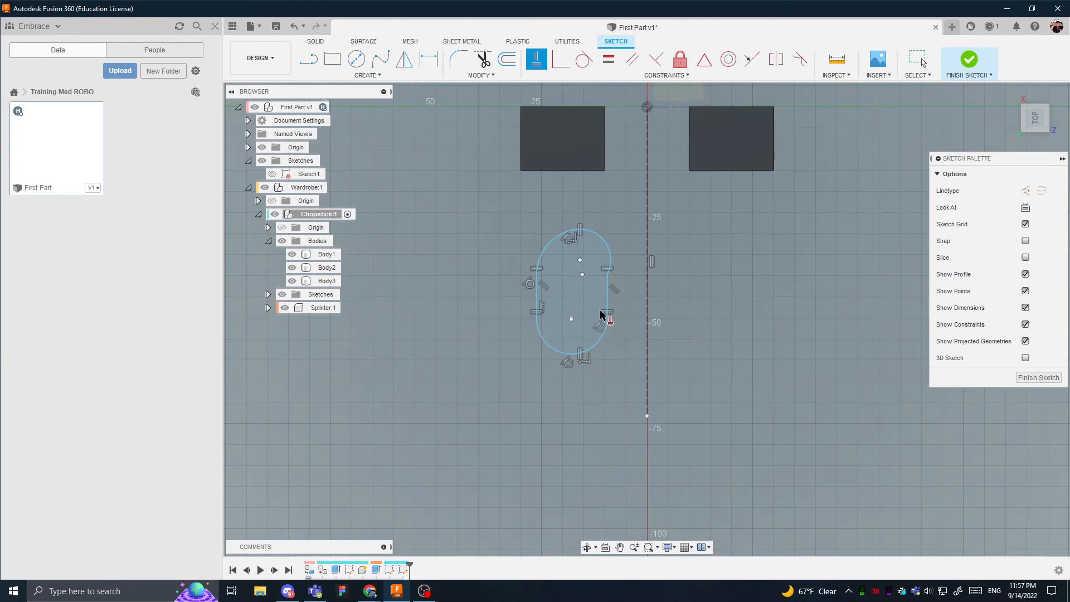
key(Escape)
- Try to make the slot's two upper arcs equal with the Equal constraint
click(610, 248)
shift+click(567, 238)
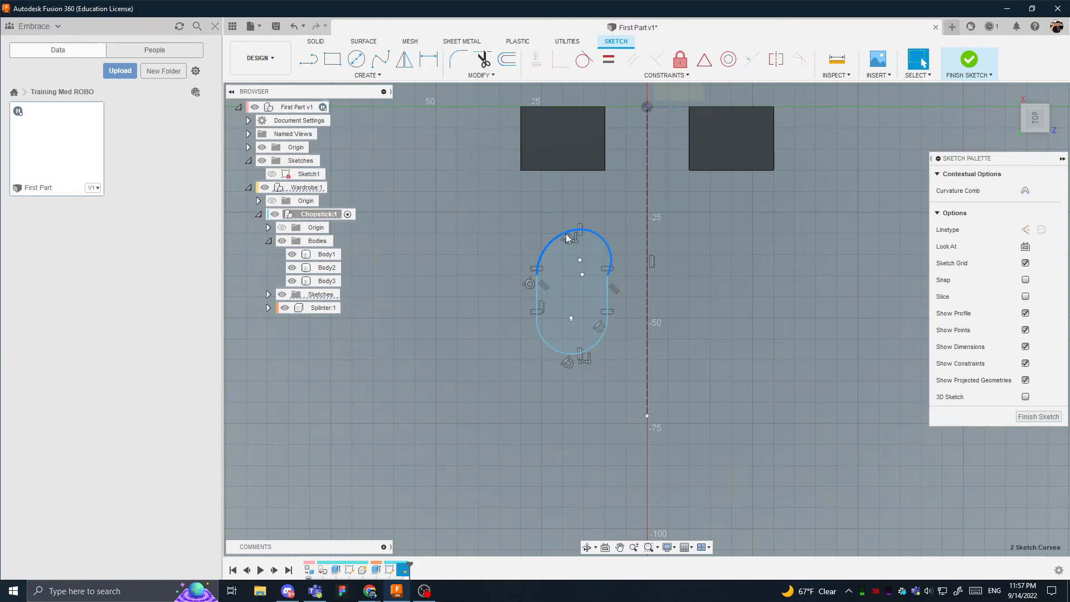
click(609, 59)
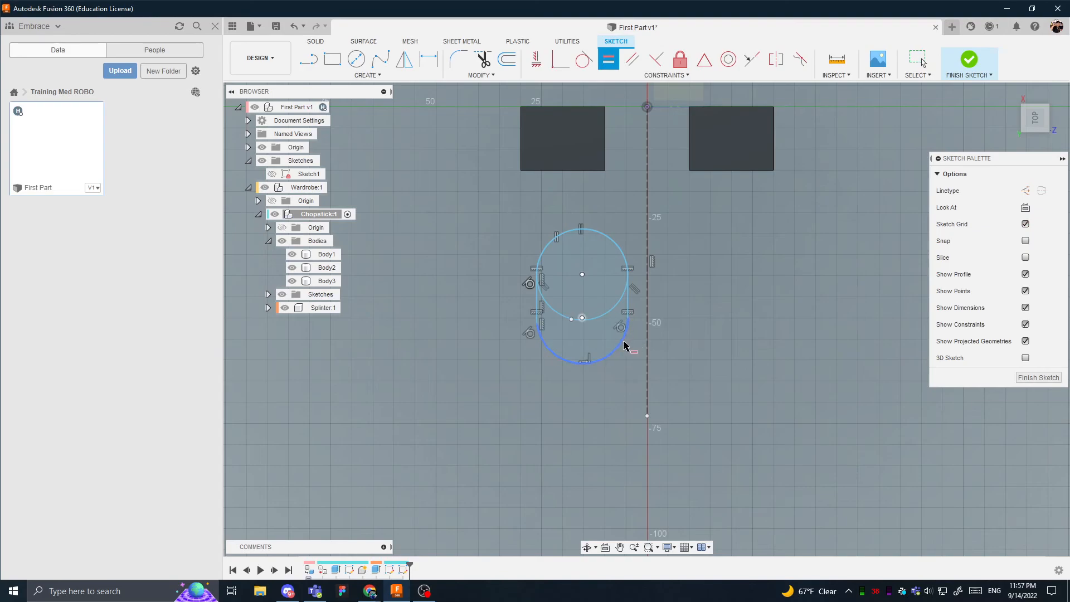
key(Escape)
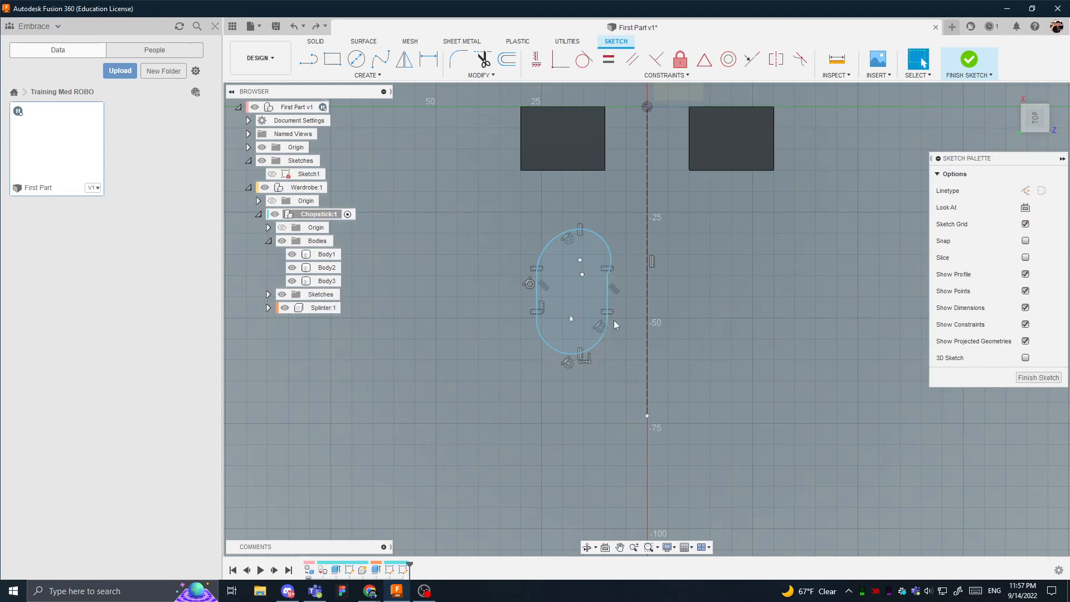
- Make the centre points of the slot's two upper arcs coincident, and likewise those of its two lower arcs
drag(601, 243, 579, 289)
click(582, 287)
shift+click(580, 273)
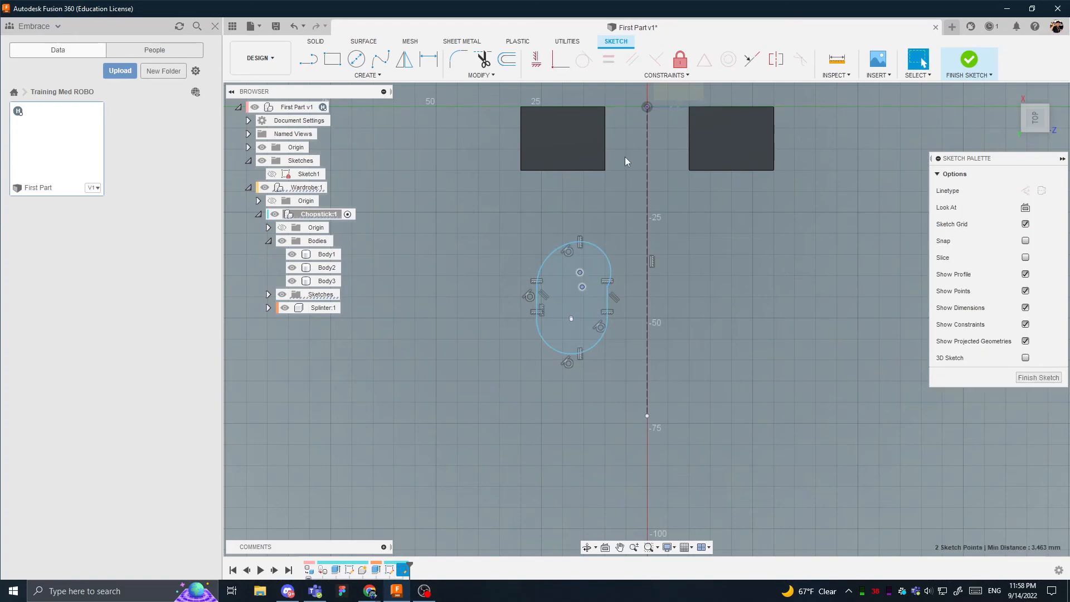
click(560, 60)
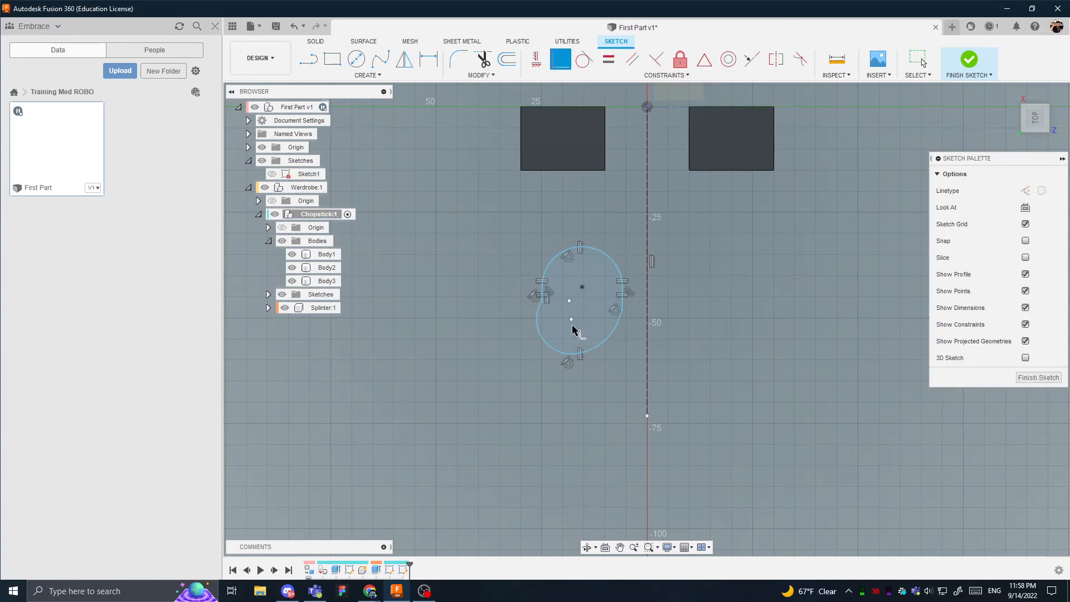
click(569, 301)
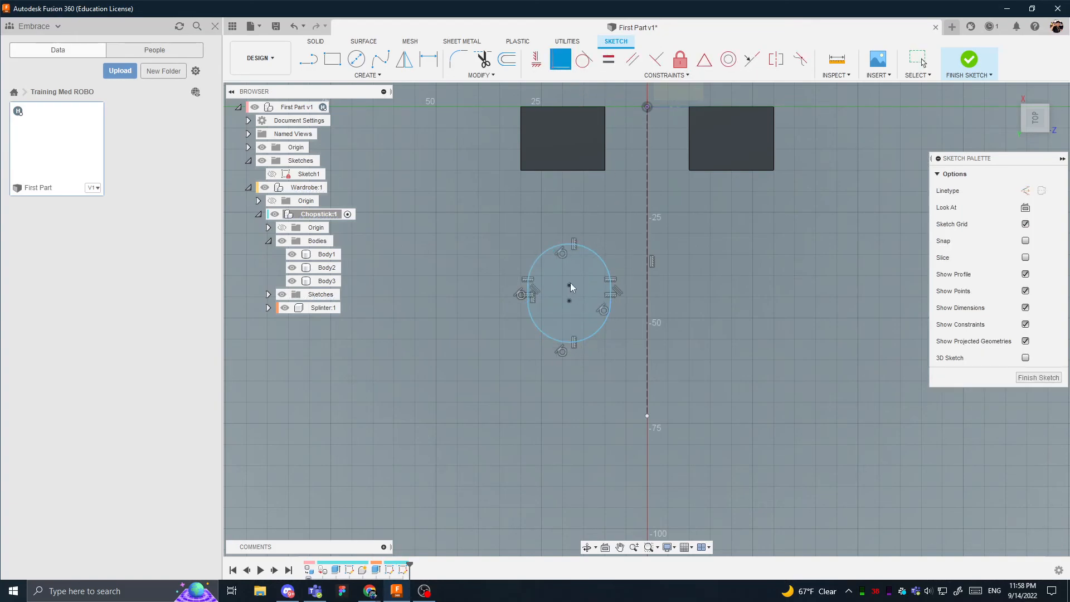
key(Escape)
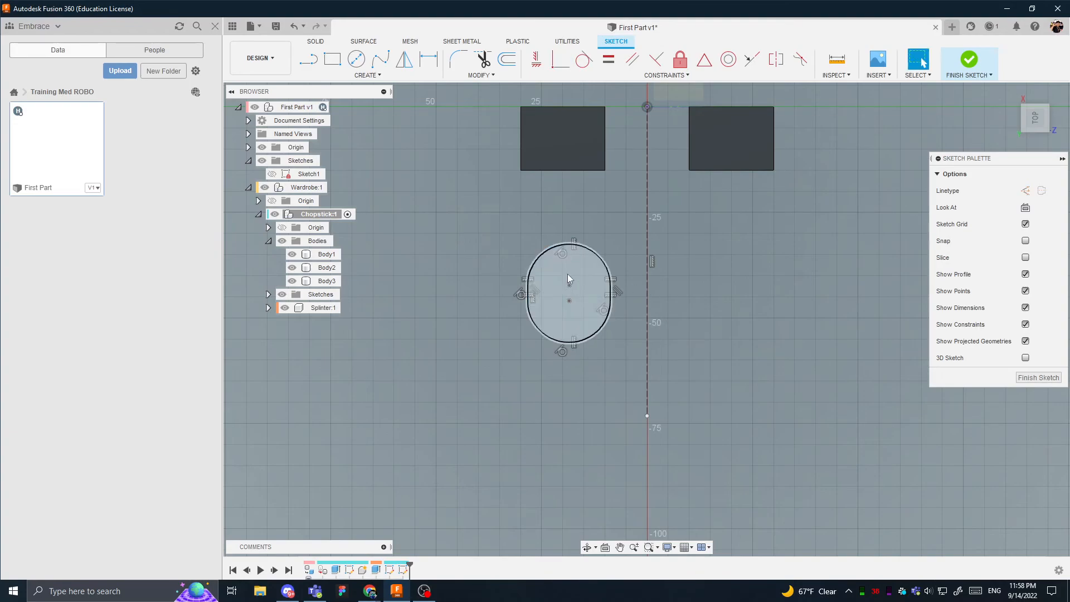
- Dimension the vertical distance between the slot's upper and lower arc centres as 5 mm
click(570, 286)
shift+click(570, 301)
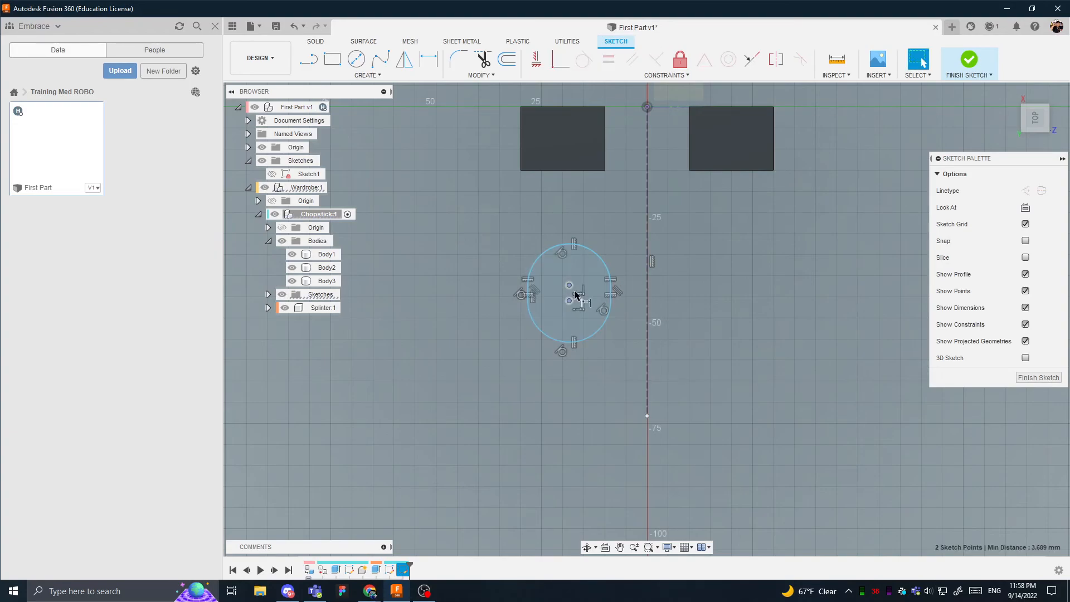
key(d)
click(651, 295)
text(5)
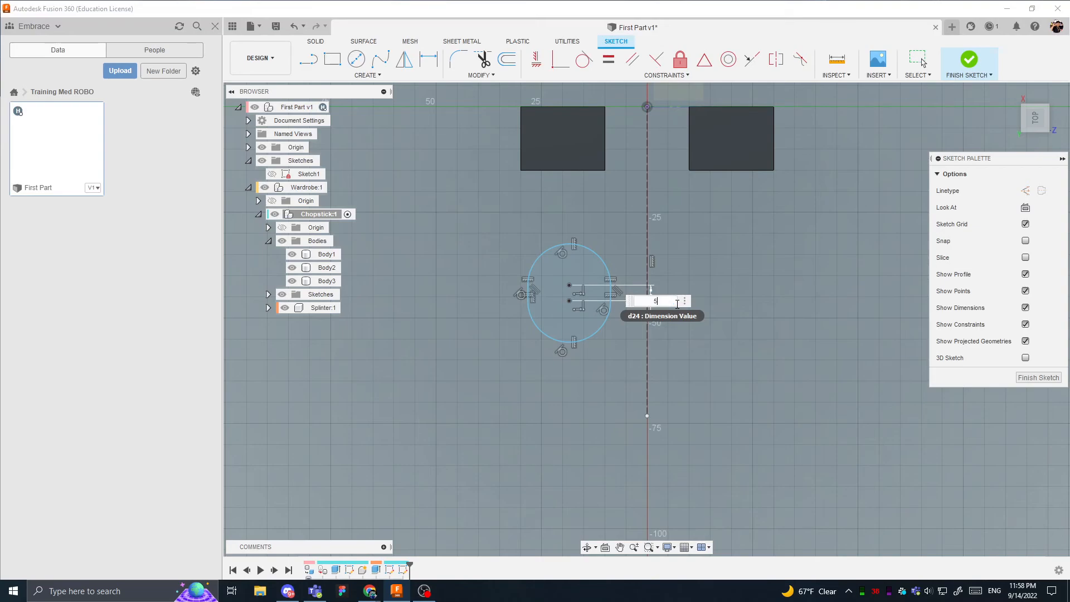
key(Return)
key(Escape)
- Dimension the radius of the slot's upper arc as 5 mm
key(d)
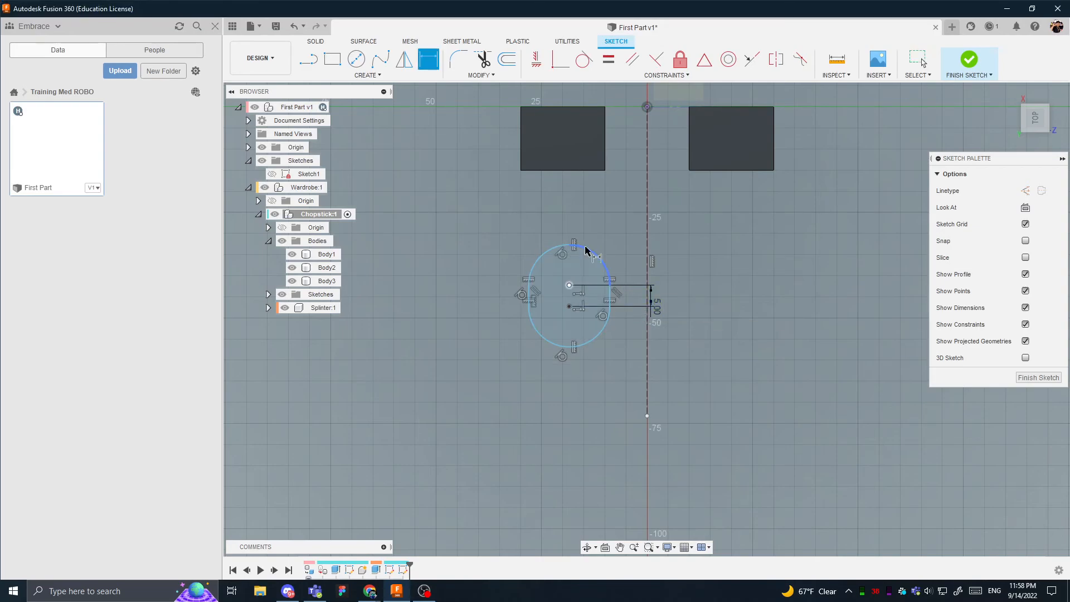
click(587, 249)
click(617, 213)
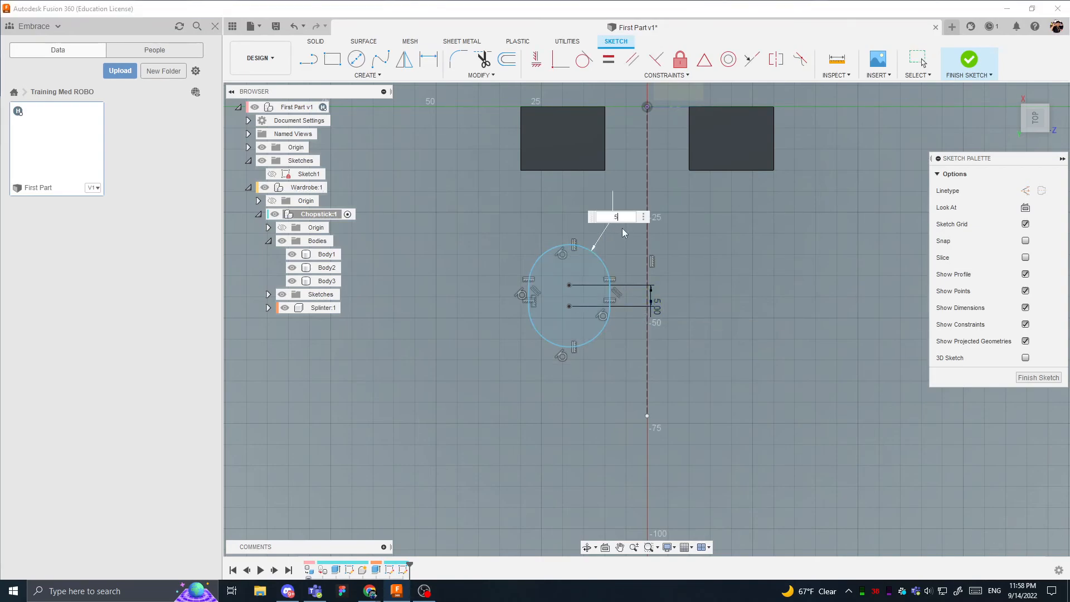
key(Return)
- Try to add a radius dimension to the slot's lower arc
click(584, 317)
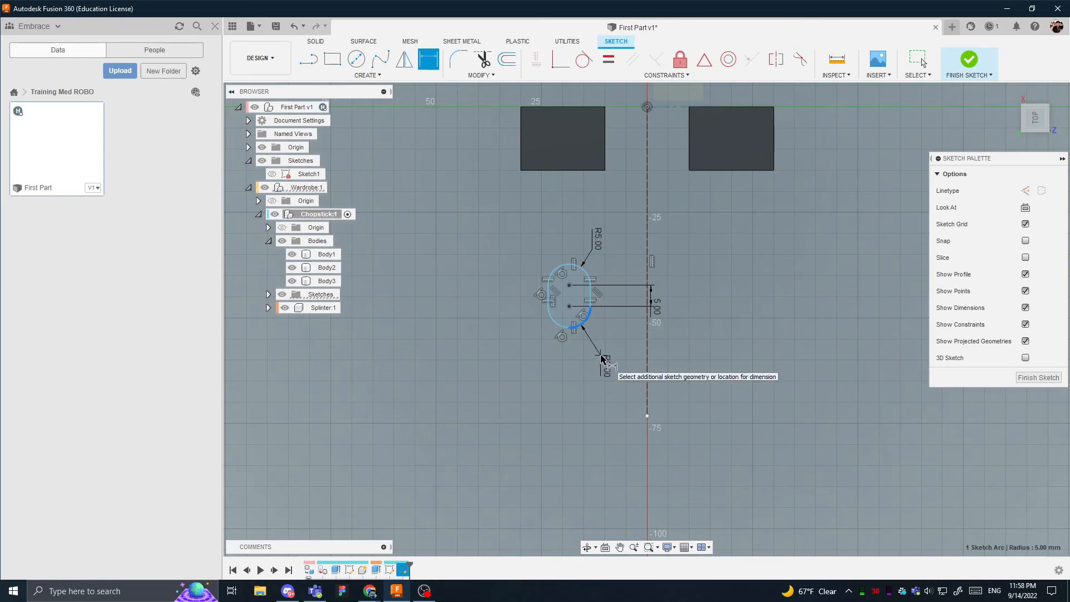
click(616, 361)
click(612, 335)
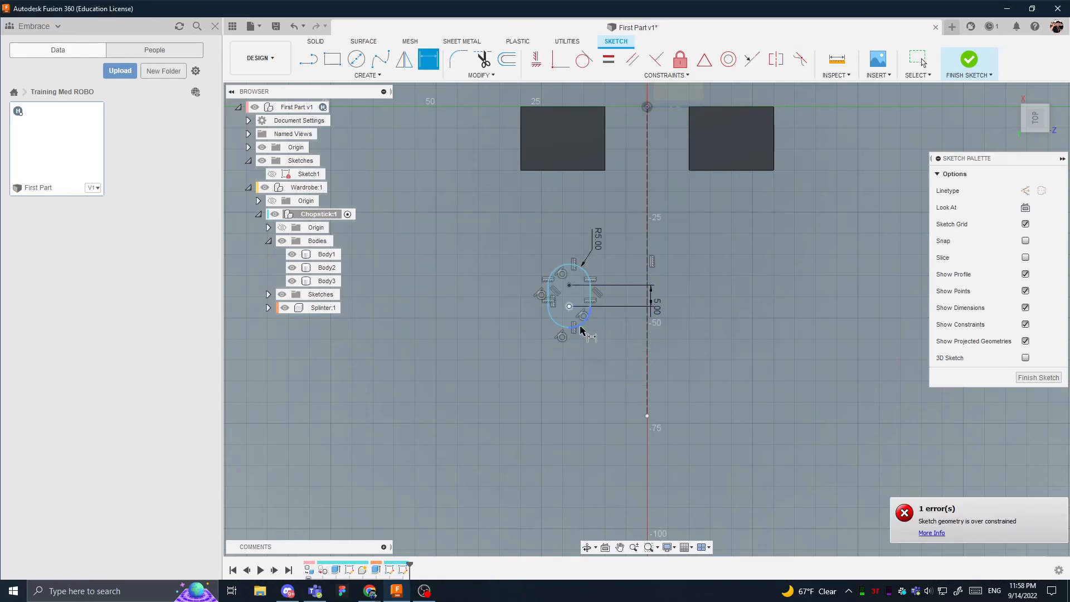
key(Escape)
scroll(577, 280, up, 3)
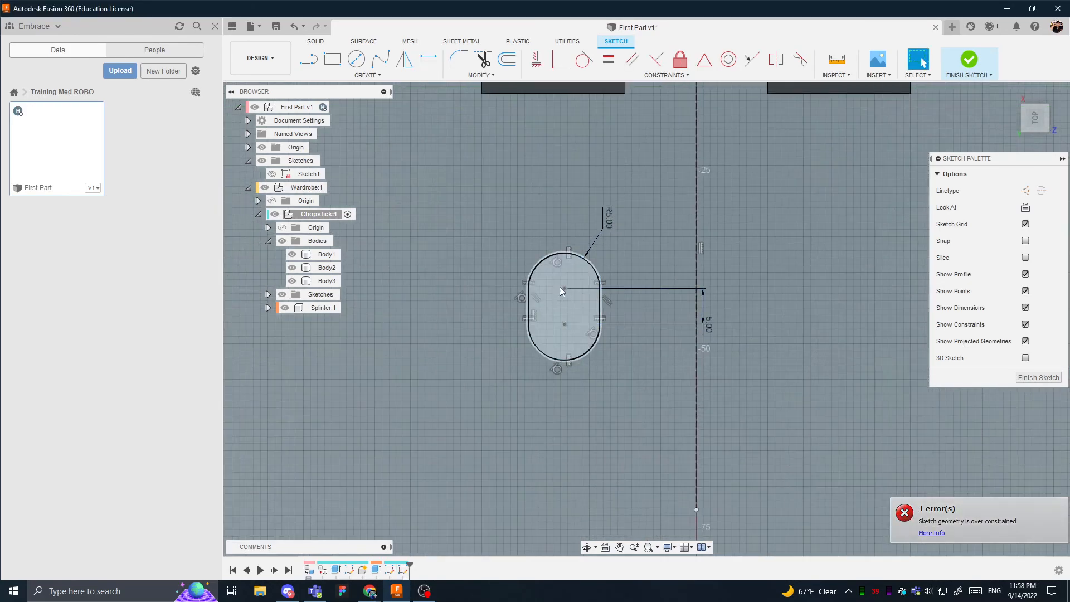
- Dimension the vertical distance from the slot's upper centre point to the origin as 36 mm
scroll(558, 326, down, 3)
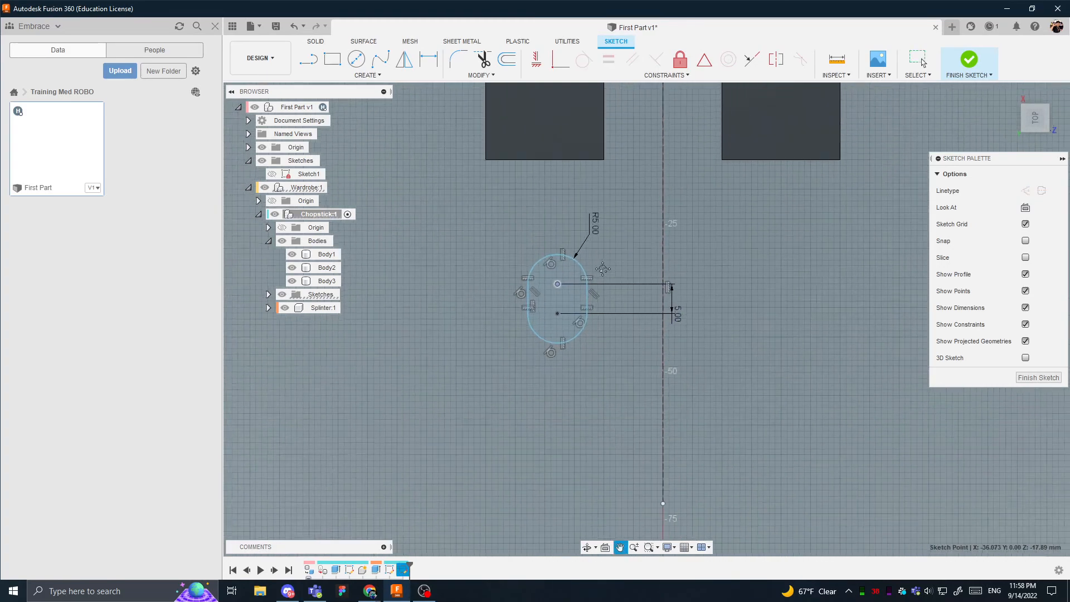
key(d)
click(537, 333)
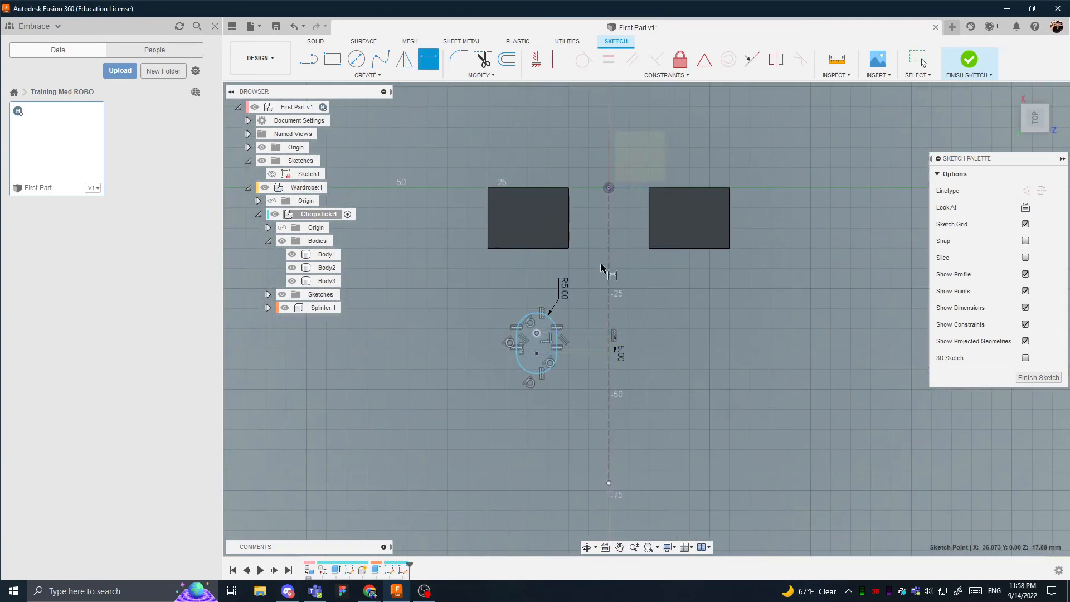
click(609, 188)
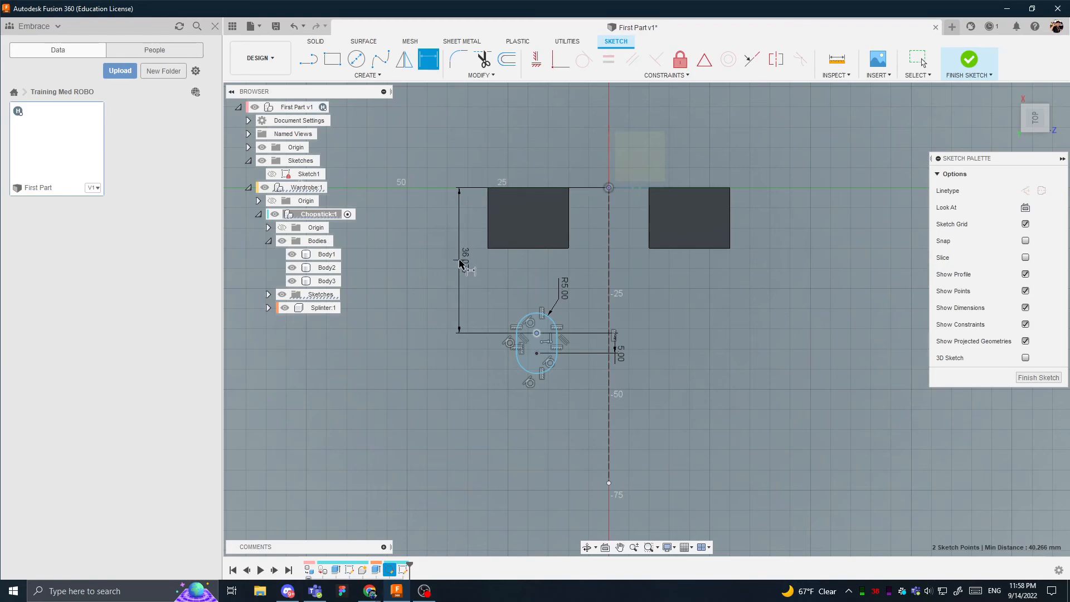
click(461, 260)
key(Return)
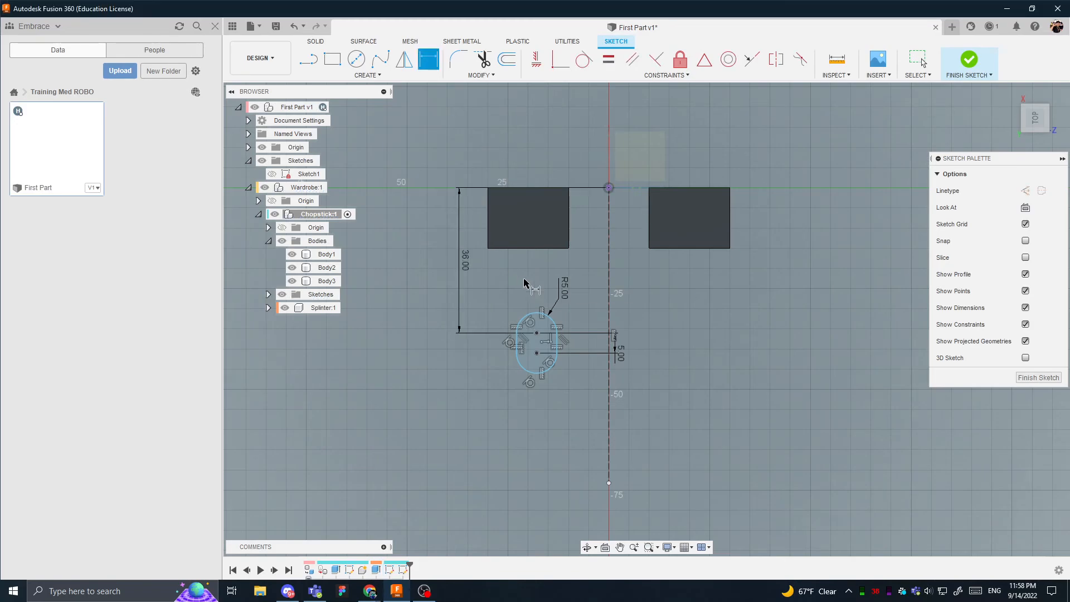
- Dimension the horizontal distance from the slot's upper centre point to the origin as 15 mm
click(537, 333)
click(609, 188)
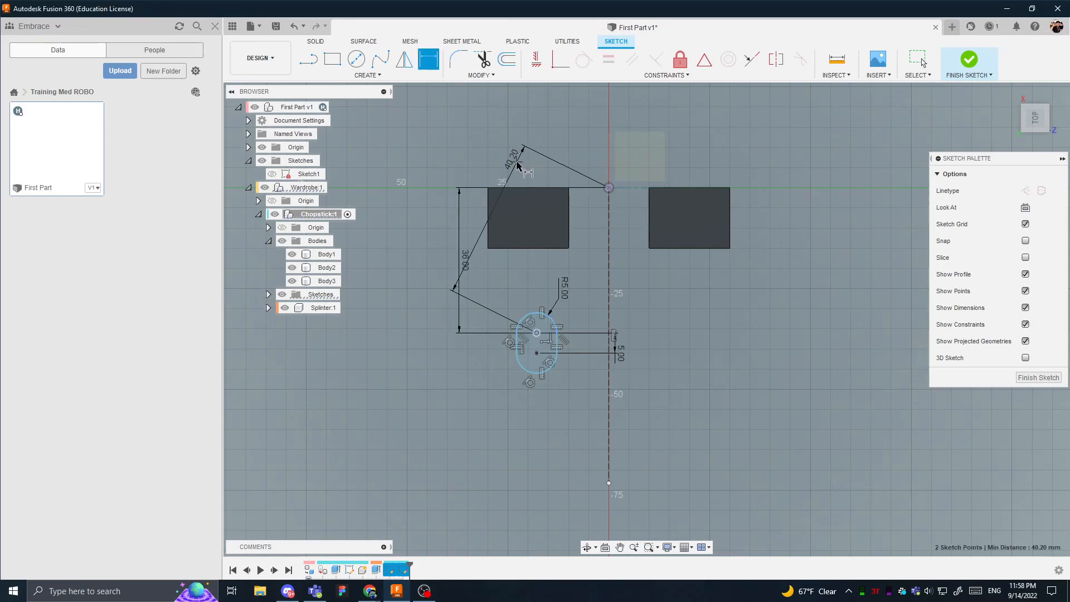
click(572, 165)
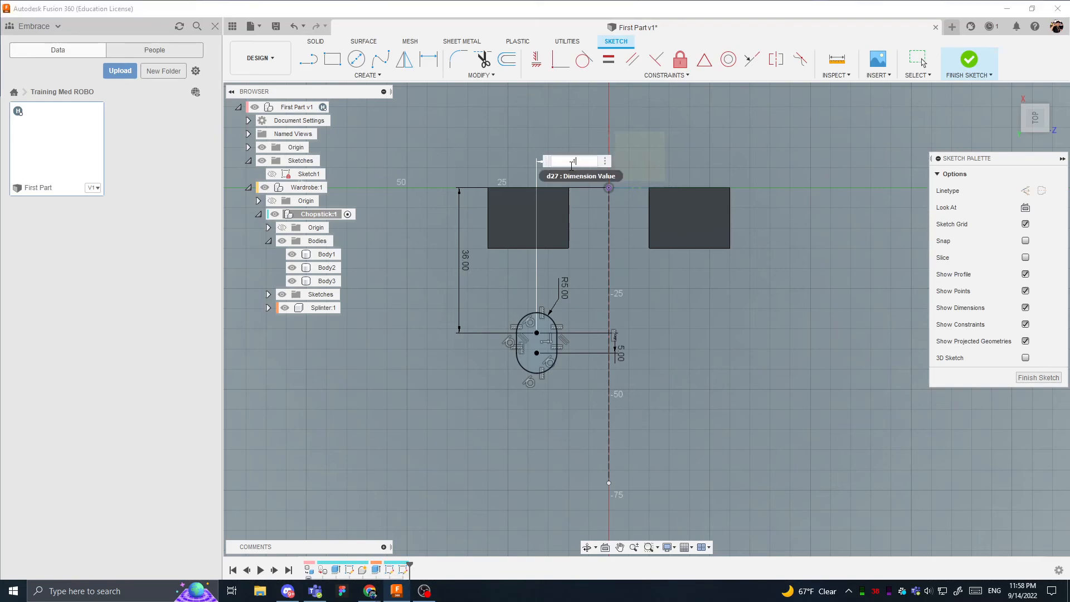
text(15)
key(Return)
key(Escape)
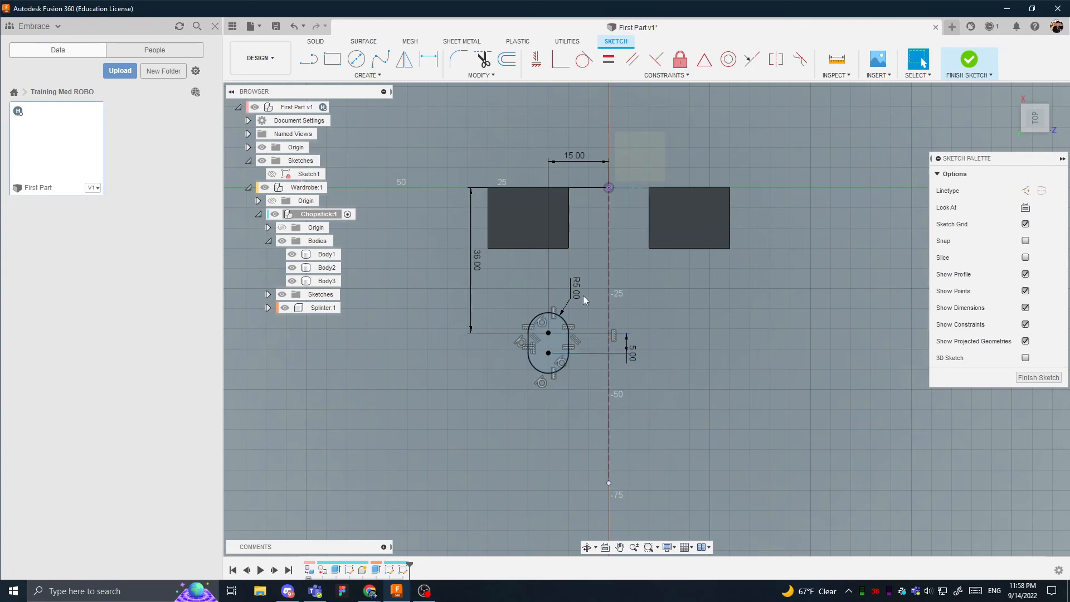
- Mirror the whole slot outline and its two centre points across the vertical construction line
double_click(536, 319)
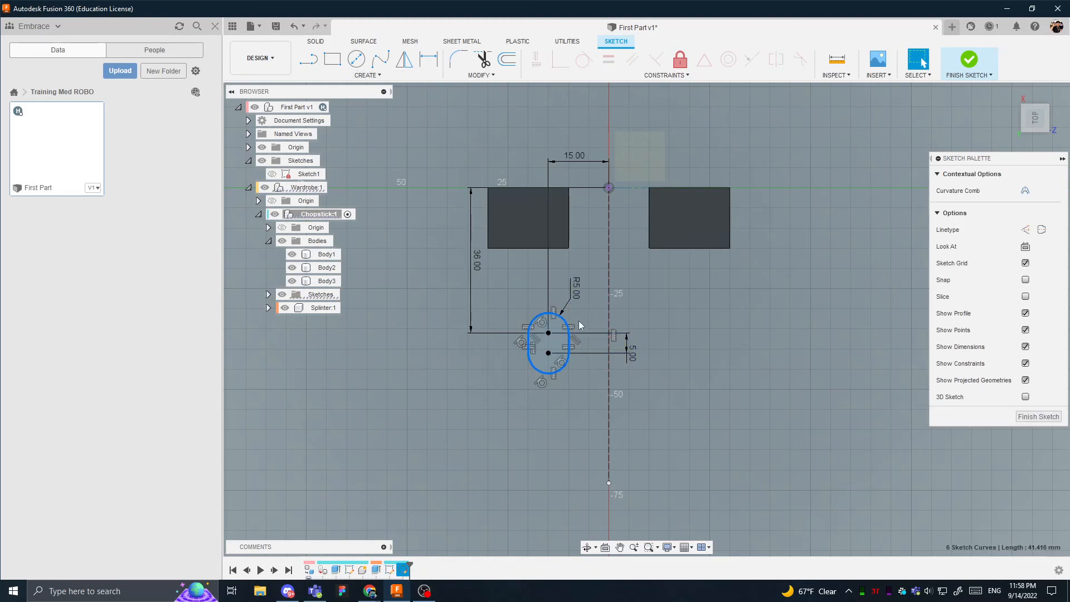
click(404, 76)
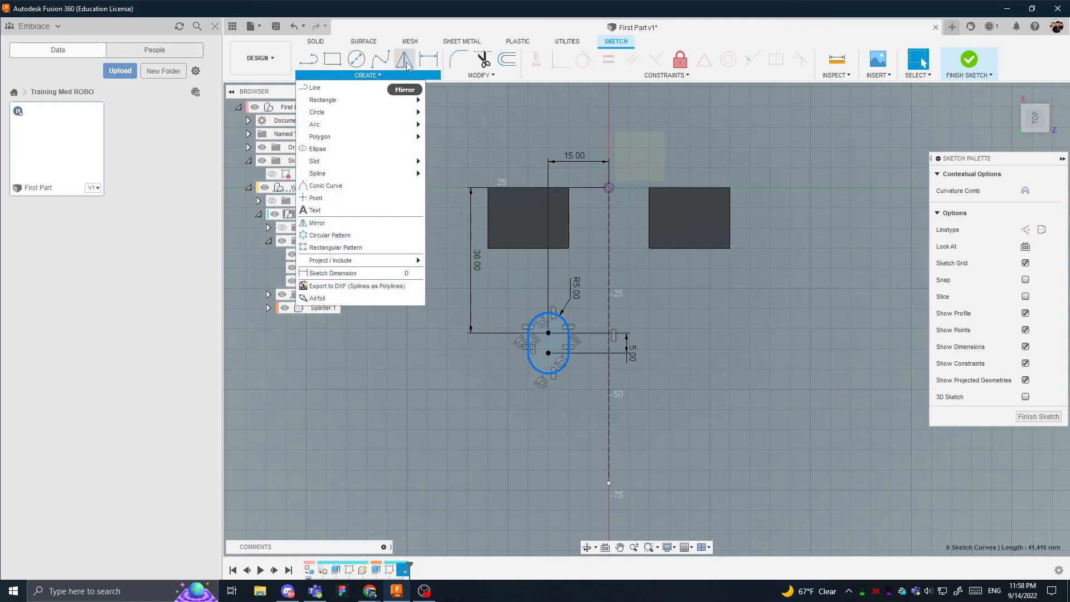
click(406, 62)
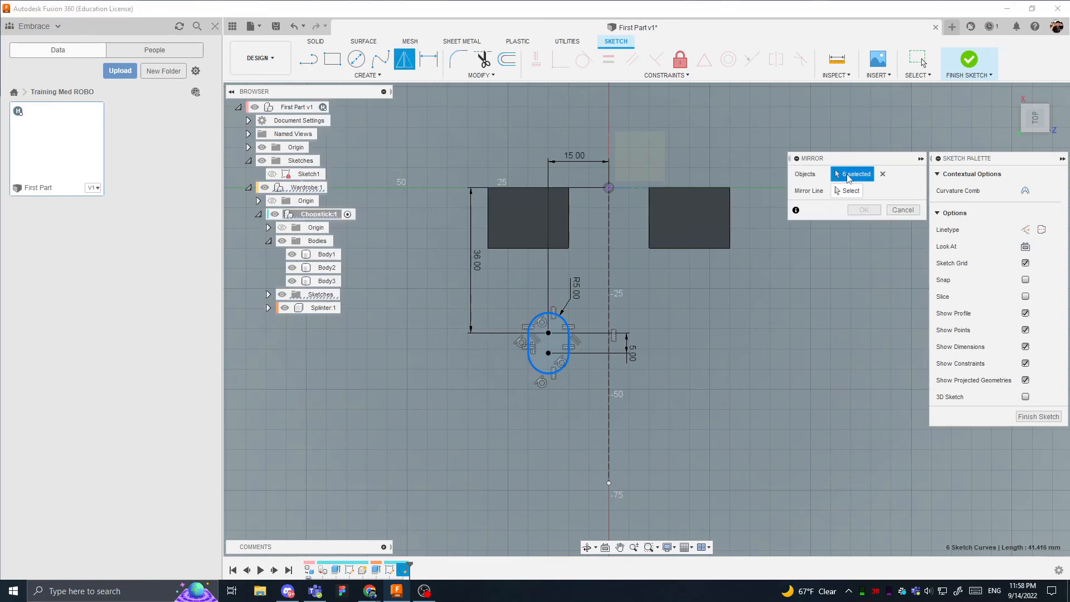
click(548, 332)
click(548, 353)
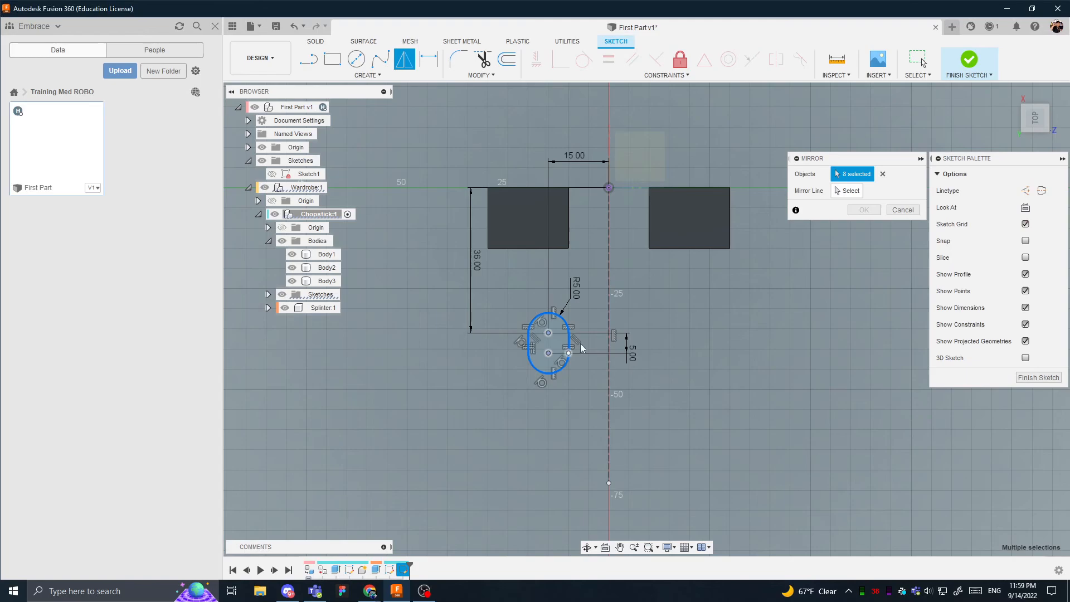
click(850, 191)
click(609, 343)
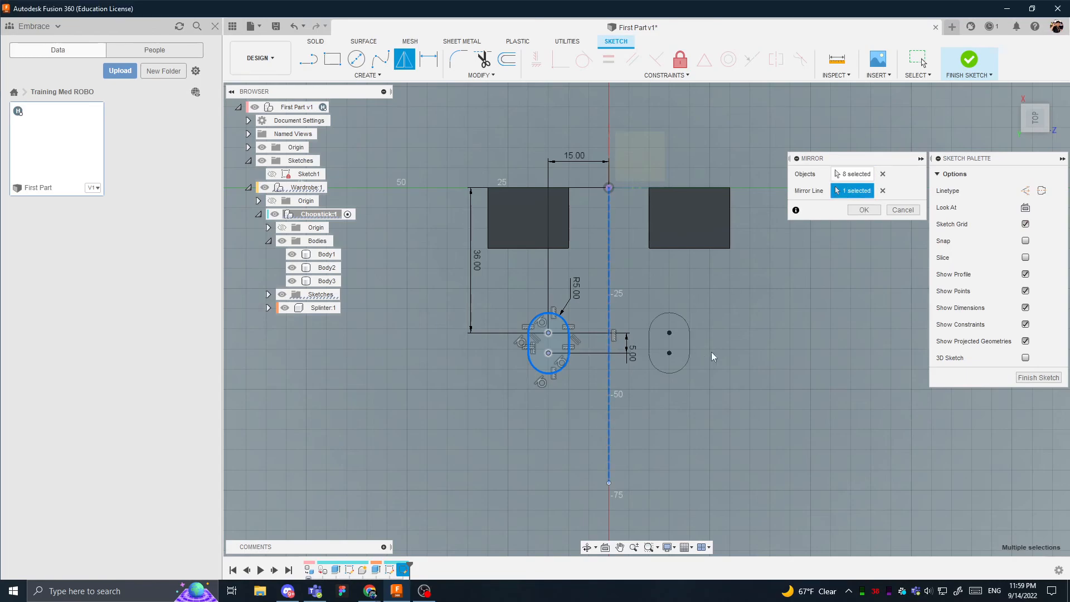
click(850, 212)
- Examine the original and mirrored slots, including their symmetry, tangent and alignment constraints and dimensions
shift+middle_drag(690, 333, 665, 278)
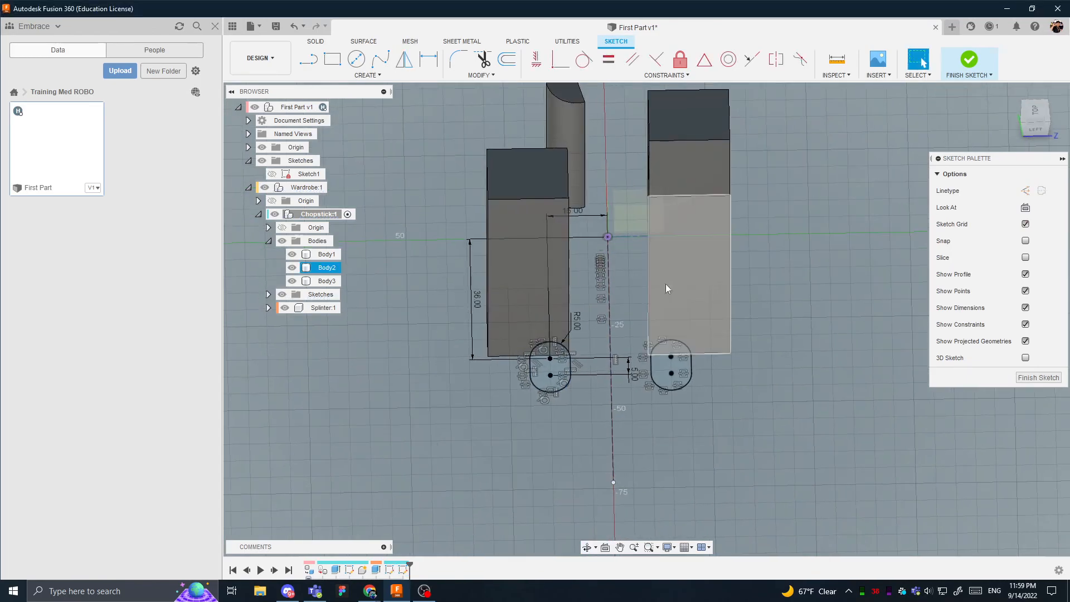
click(643, 359)
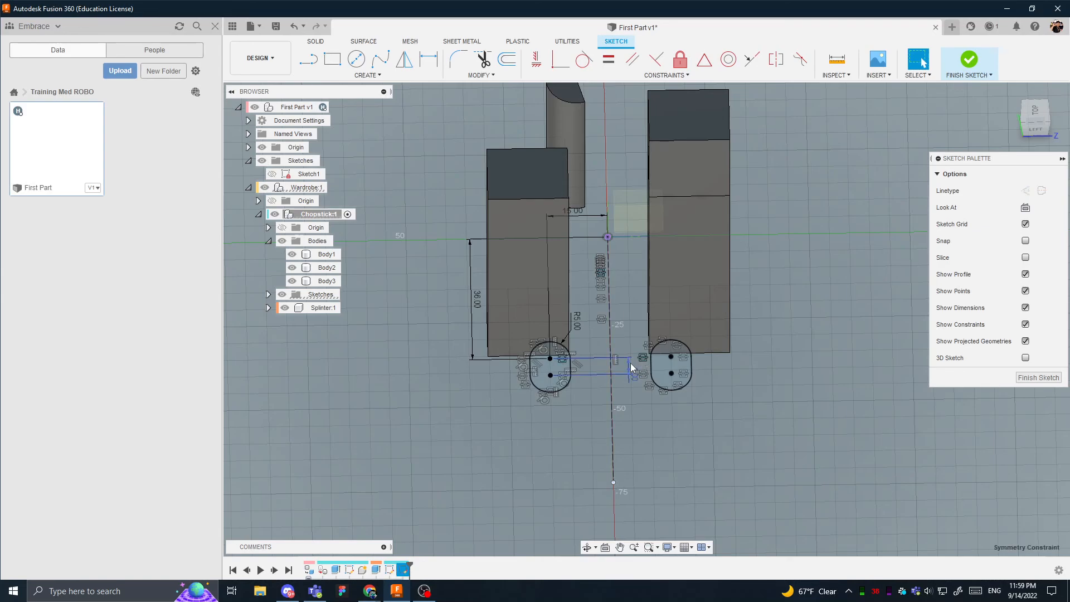
shift+middle_drag(532, 378, 561, 413)
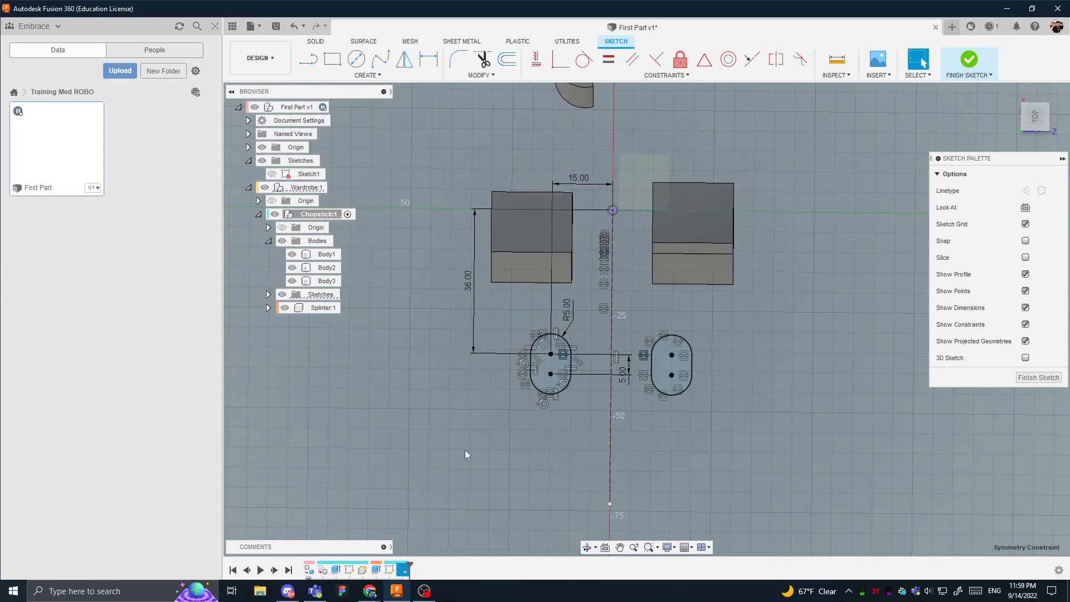
click(544, 436)
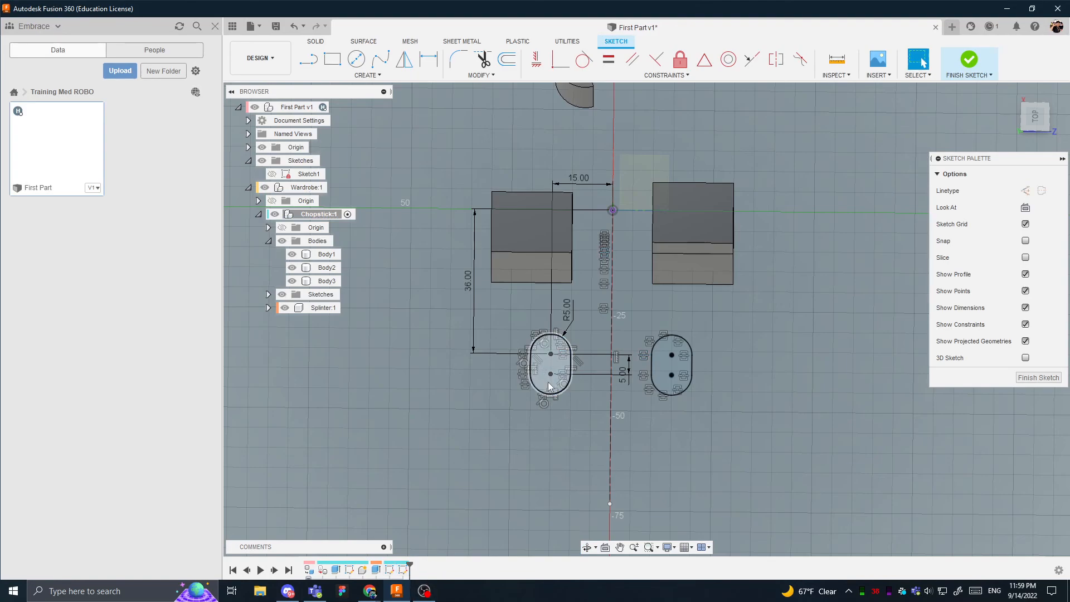
scroll(549, 386, up, 5)
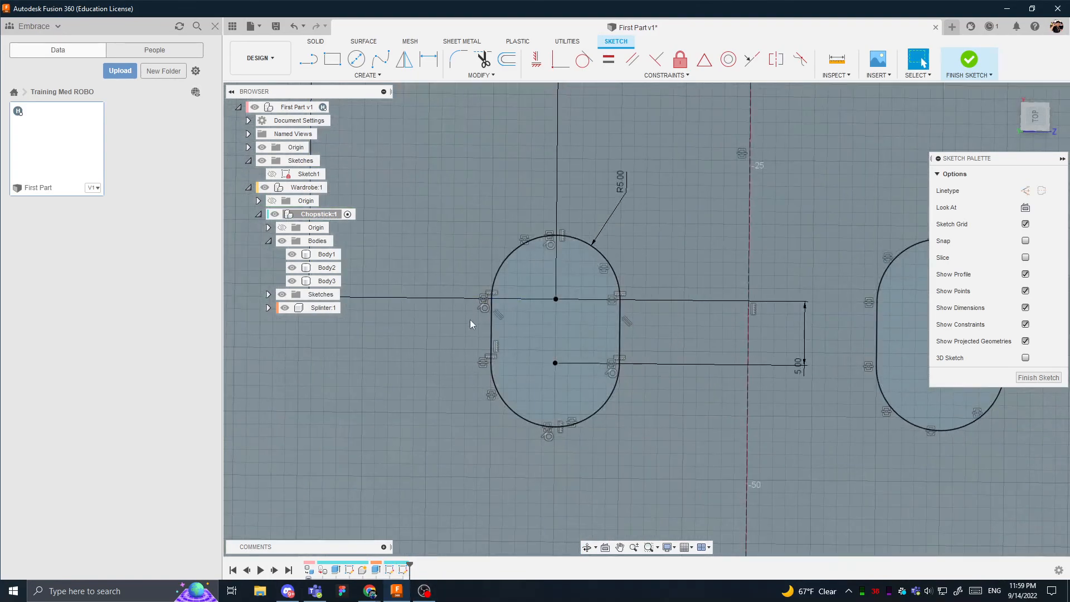
scroll(490, 366, up, 3)
middle_drag(727, 402, 675, 453)
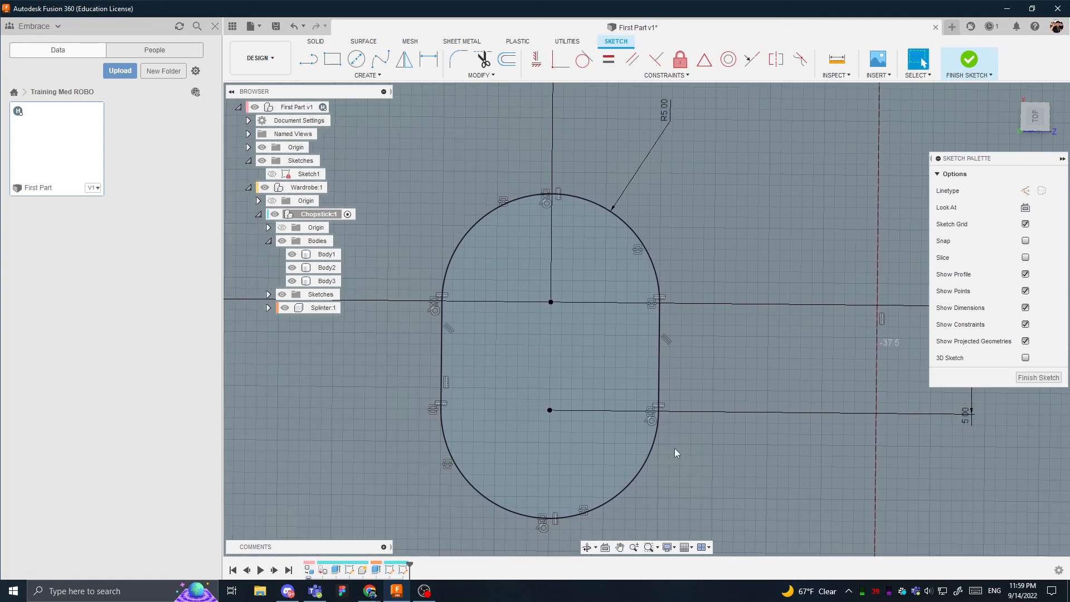
middle_drag(682, 280, 587, 287)
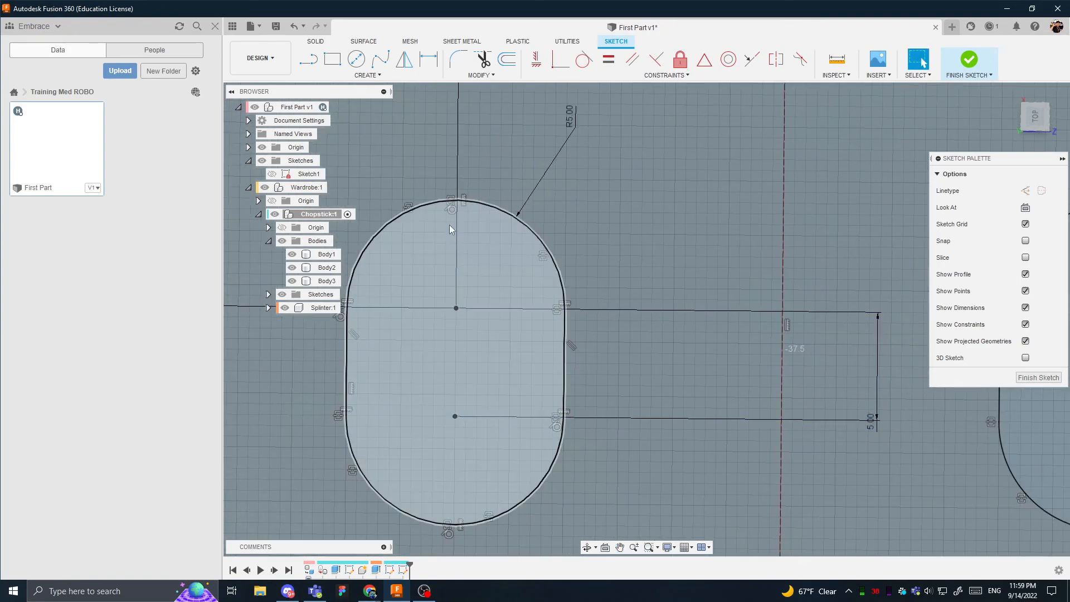
middle_drag(451, 229, 509, 216)
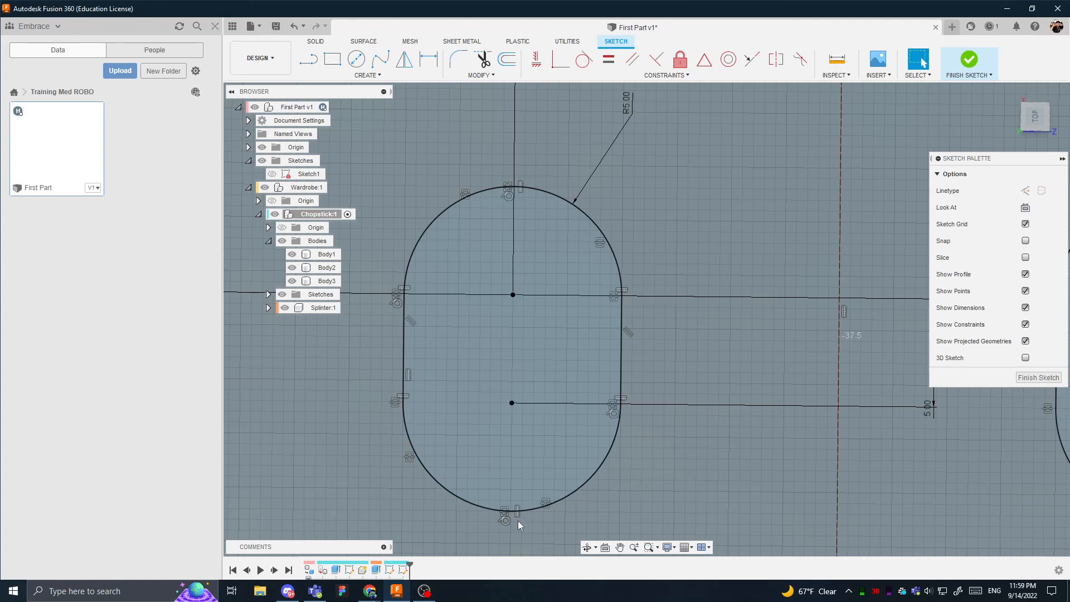
scroll(574, 470, down, 5)
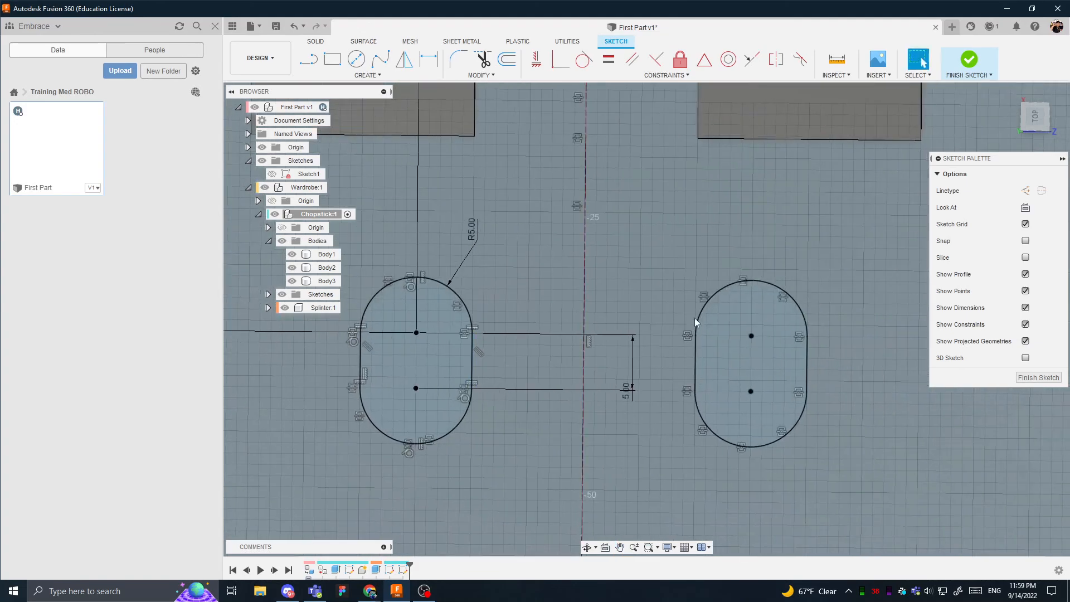
scroll(606, 284, down, 3)
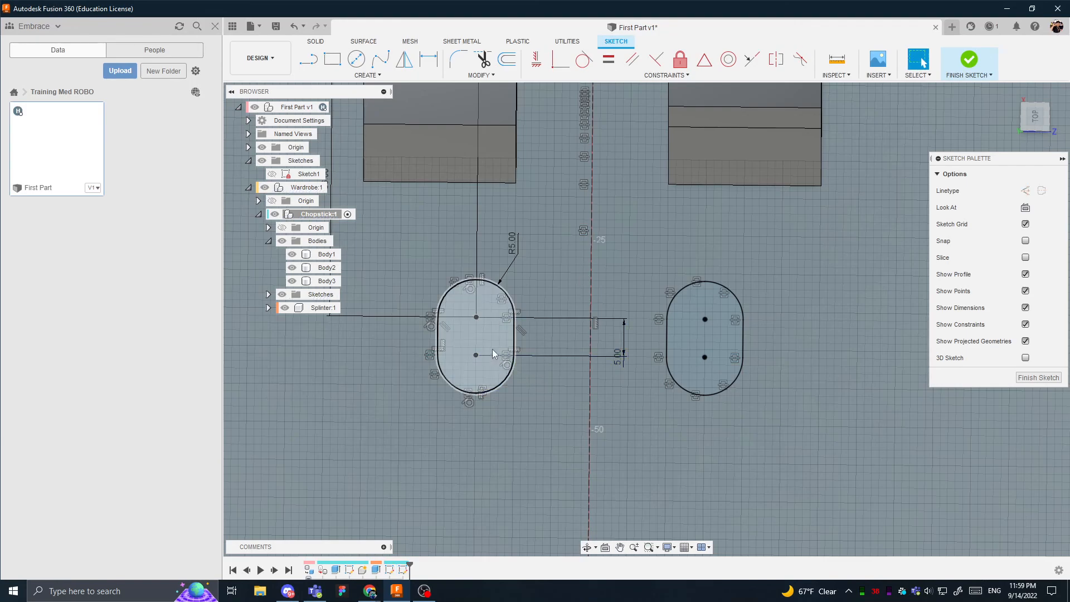
- Start extruding both slot profiles together, trying the Two Sides direction before setting a one-sided distance of -25 mm
shift+middle_drag(721, 339, 690, 318)
click(690, 318)
shift+click(528, 245)
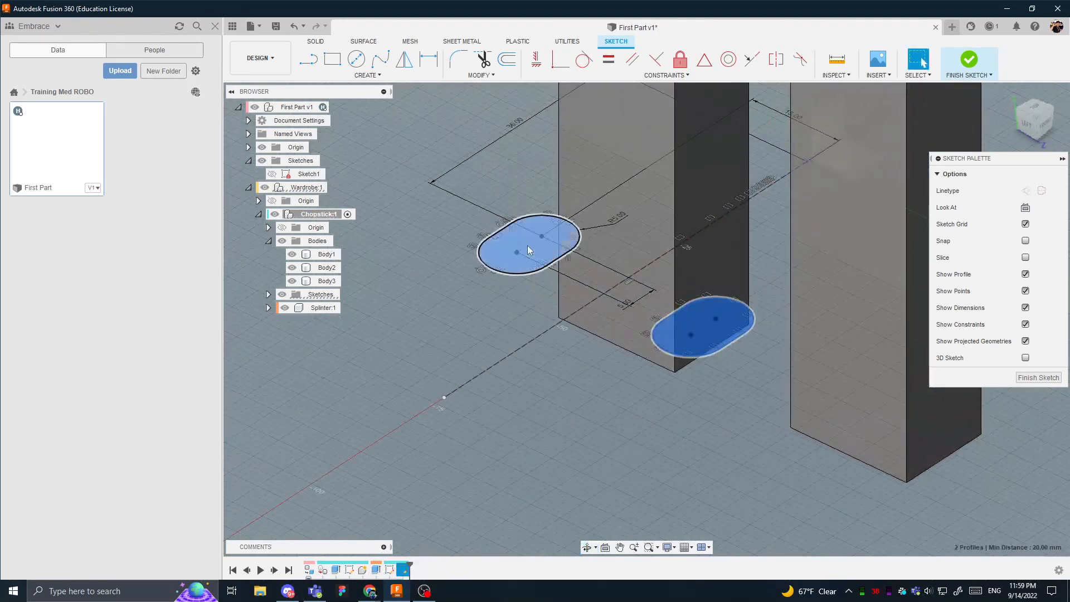
scroll(613, 313, down, 8)
key(e)
scroll(616, 300, up, 4)
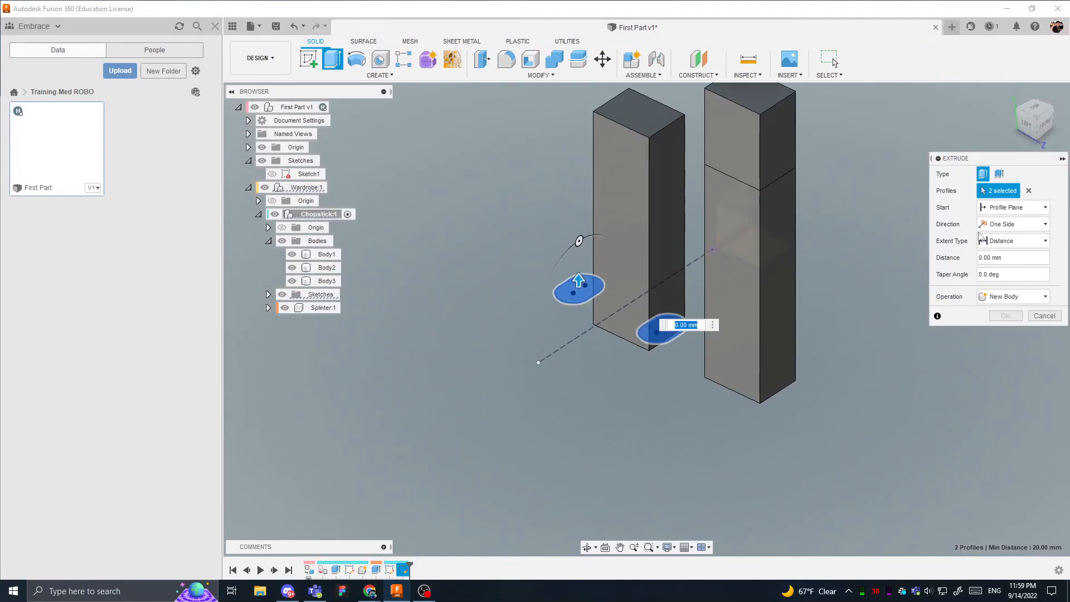
click(1009, 224)
click(1003, 249)
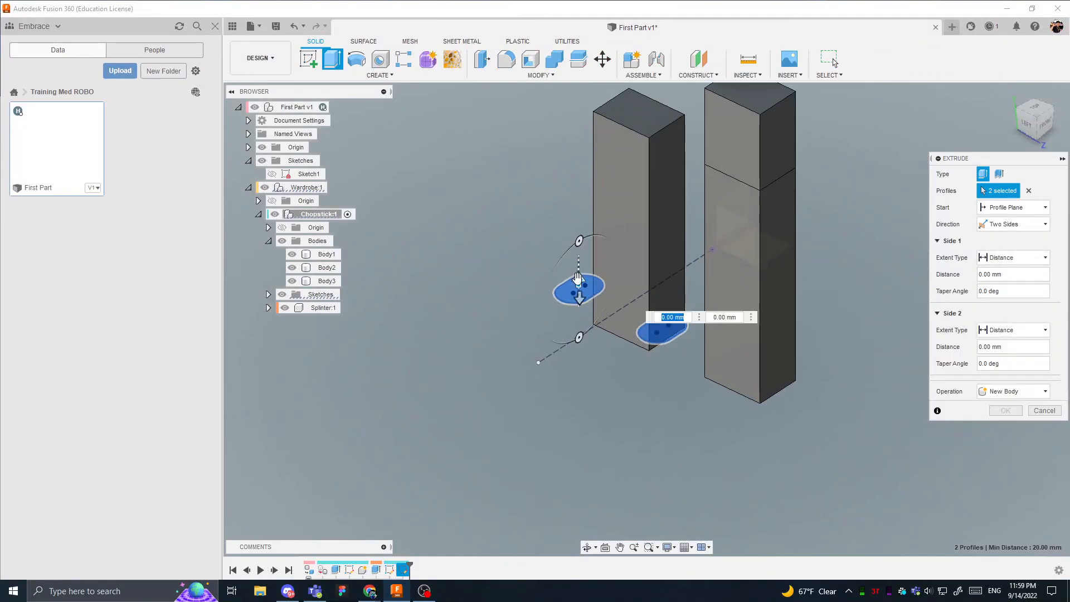
click(996, 226)
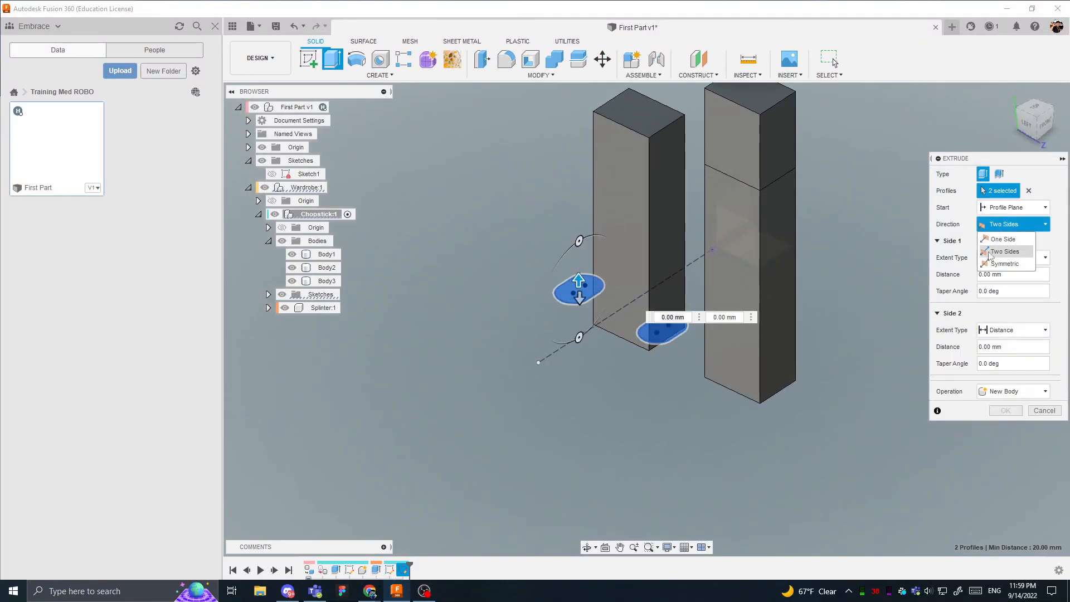
click(1002, 237)
drag(578, 279, 579, 373)
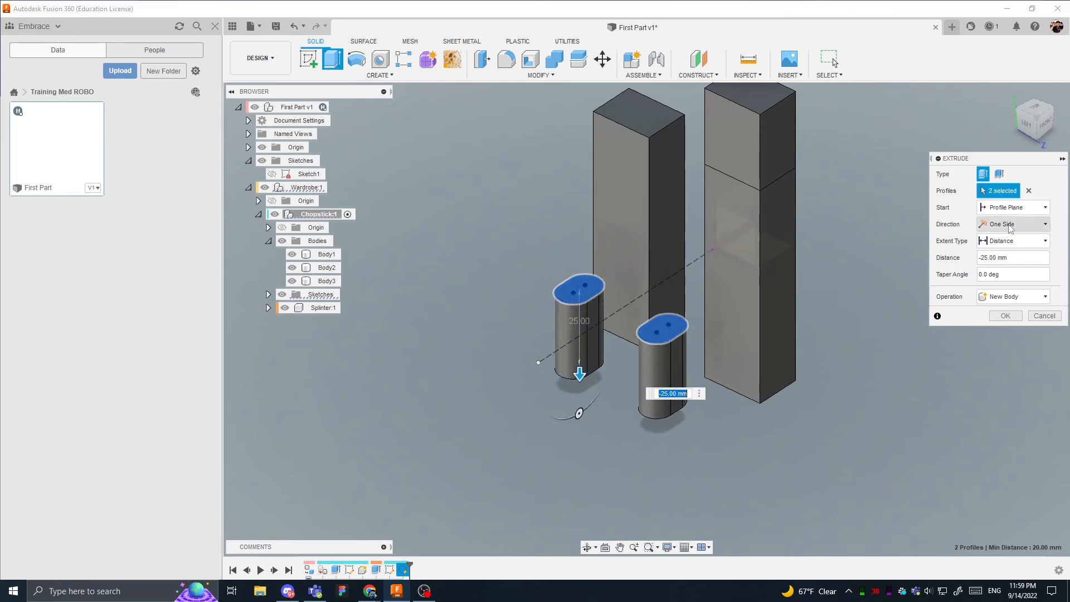
- Switch the slot extrusion to Two Sides and extend Side 2 upward to -45 mm
click(1014, 224)
click(997, 252)
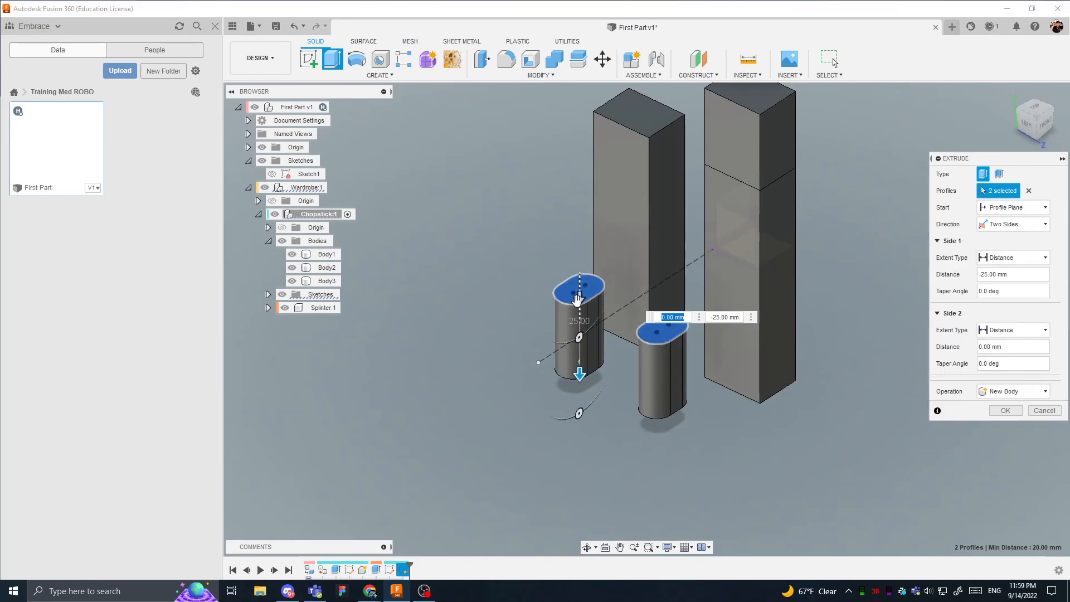
drag(581, 297, 599, 165)
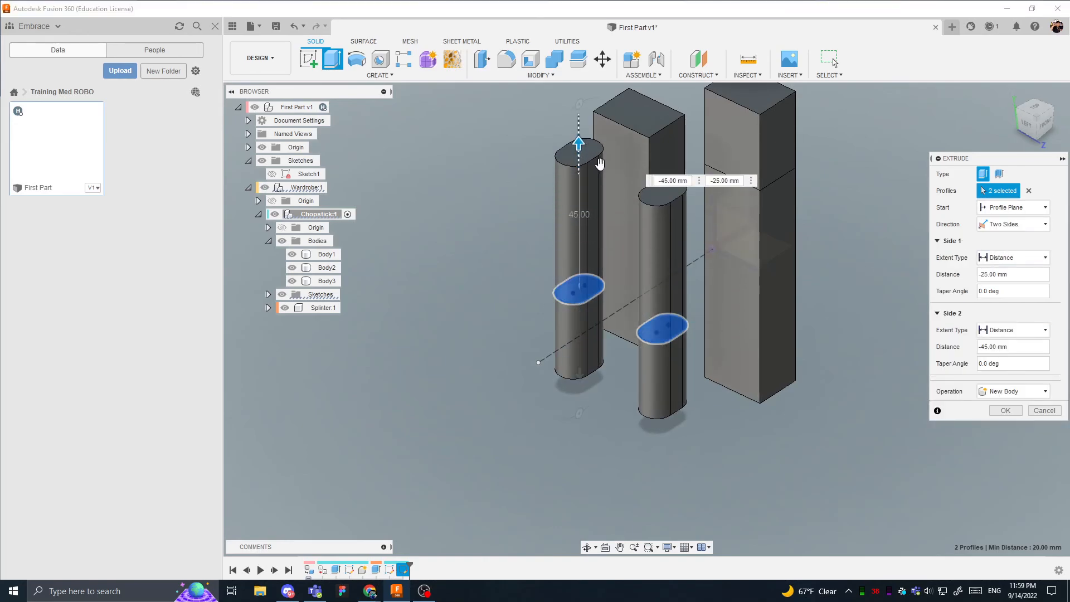
mouse_move(581, 375)
shift+middle_down()
mouse_move(676, 257)
mouse_move(587, 363)
shift+middle_up()
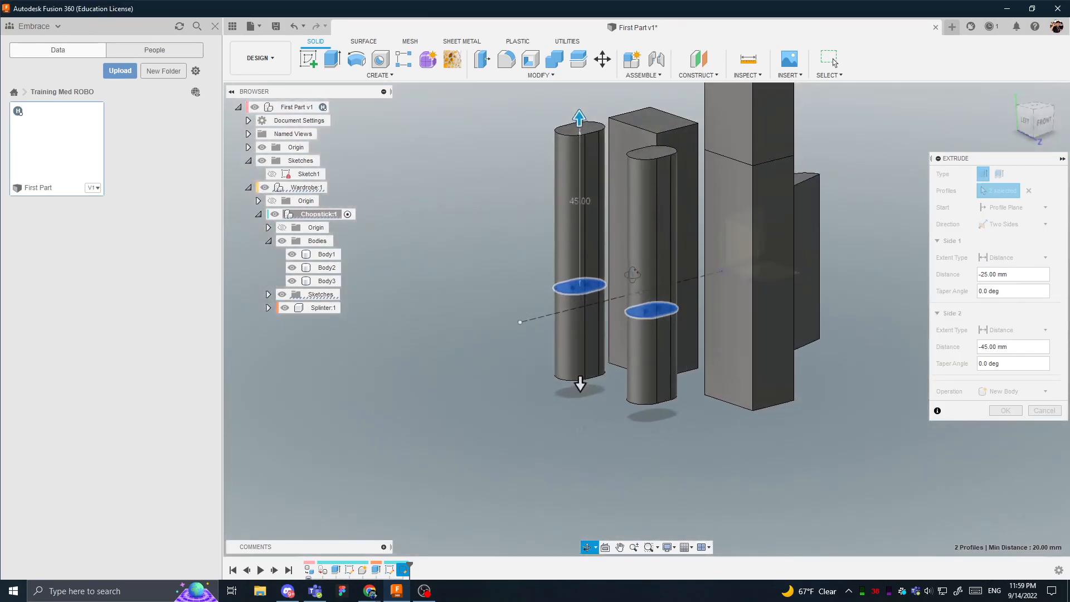
- Adjust the two-sided slot extrusion to -30 mm on Side 1 and -40 mm on Side 2
click(580, 383)
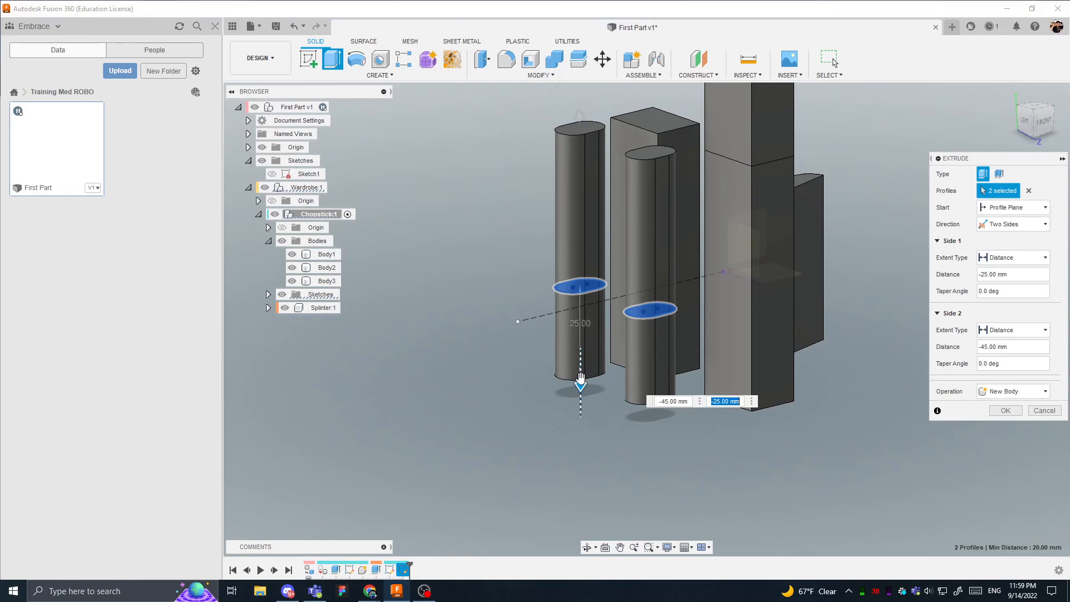
shift+middle_drag(702, 380, 705, 324)
drag(746, 389, 748, 397)
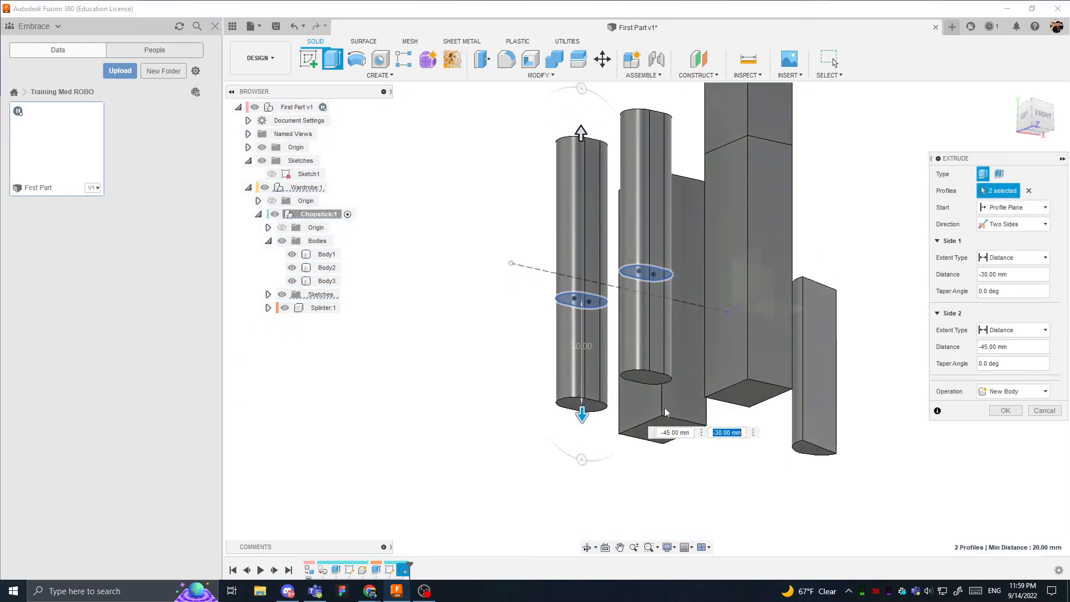
shift+middle_drag(676, 368, 640, 243)
drag(583, 162, 663, 146)
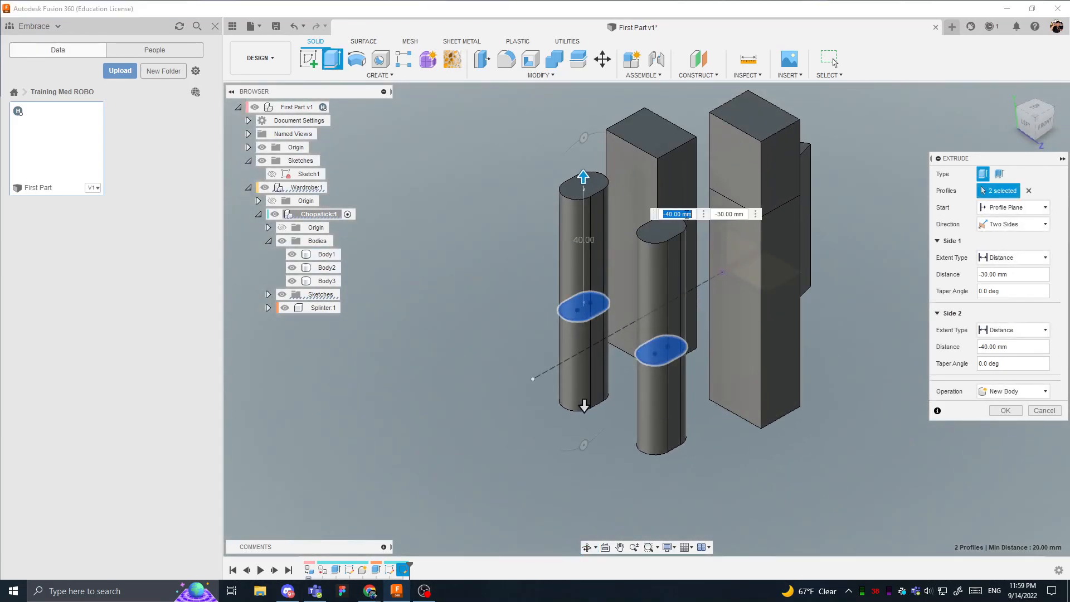
- Set the slot extrusion's operation to New Component and complete the extrusion
shift+middle_drag(615, 251, 621, 224)
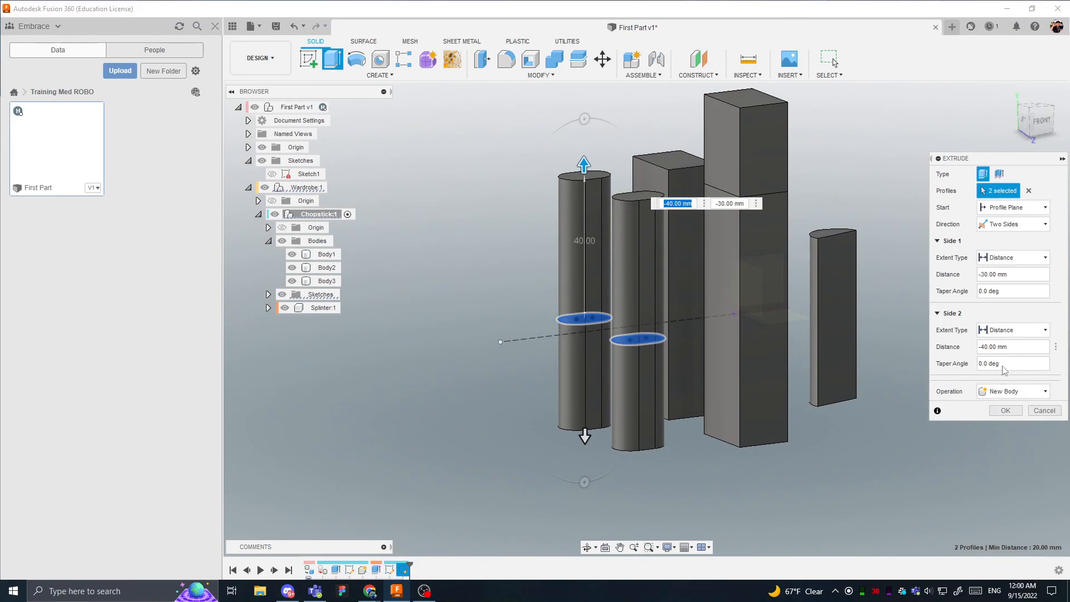
click(983, 392)
click(1012, 456)
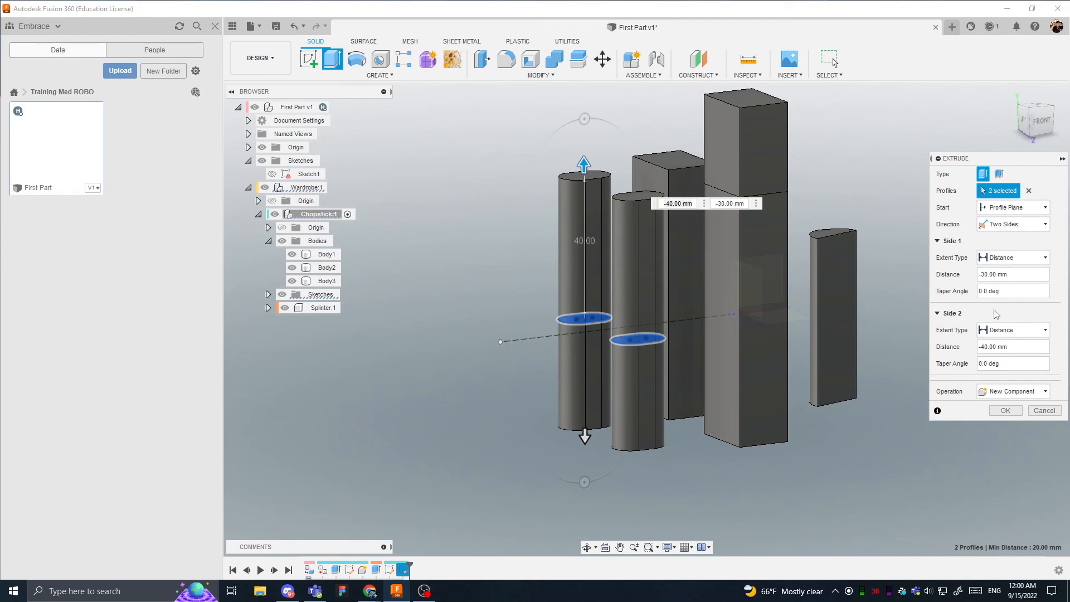
click(1005, 411)
- Rename the new component Better Chopsticks and move it out of Chopstick to the top level of First Part
double_click(325, 320)
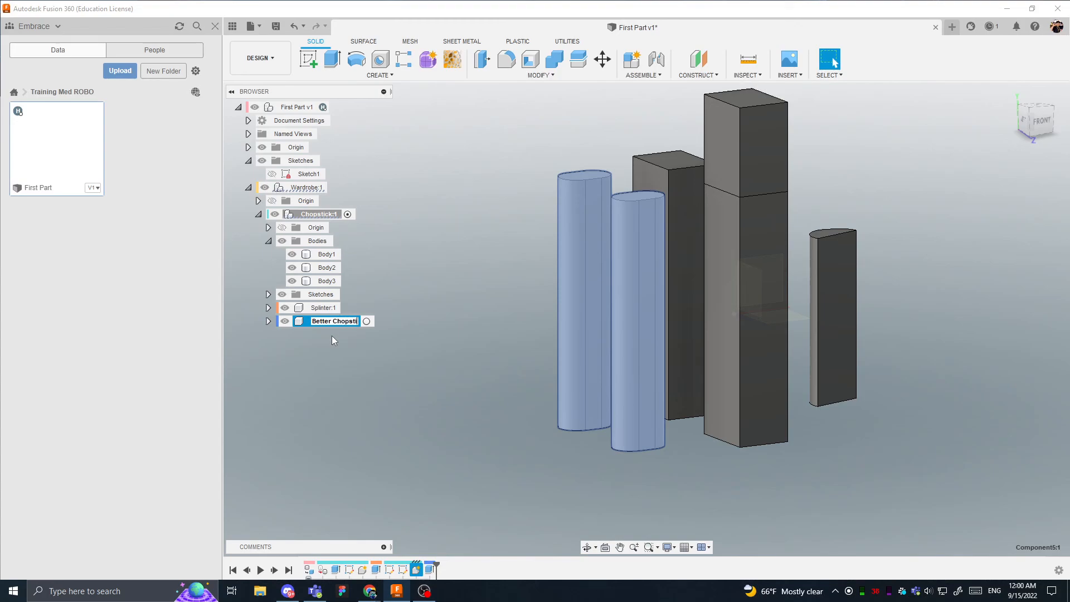
text(Better Chopsticks:1)
key(Return)
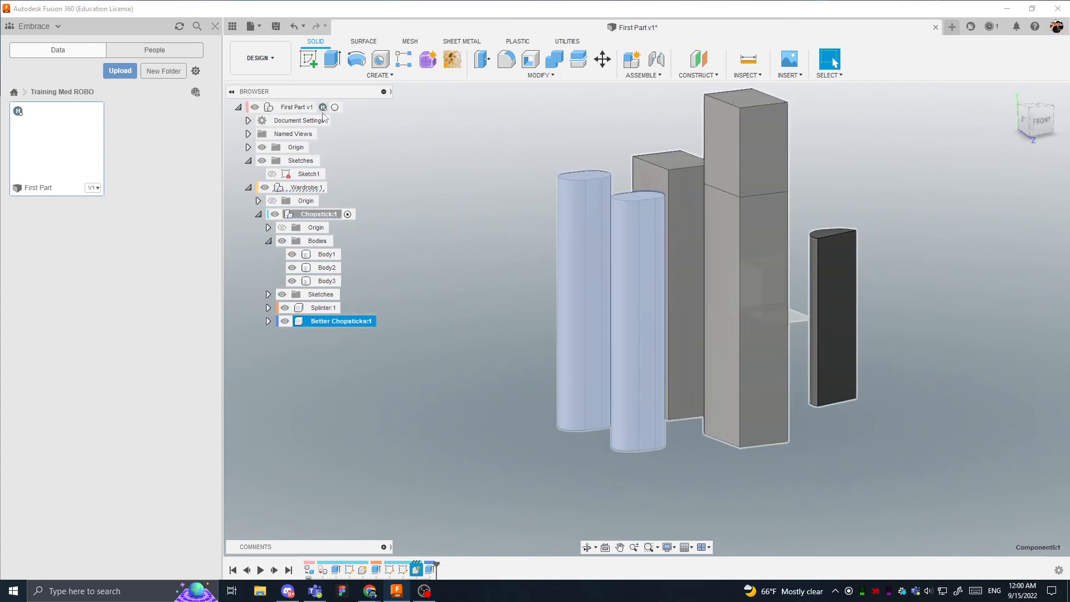
drag(336, 321, 324, 109)
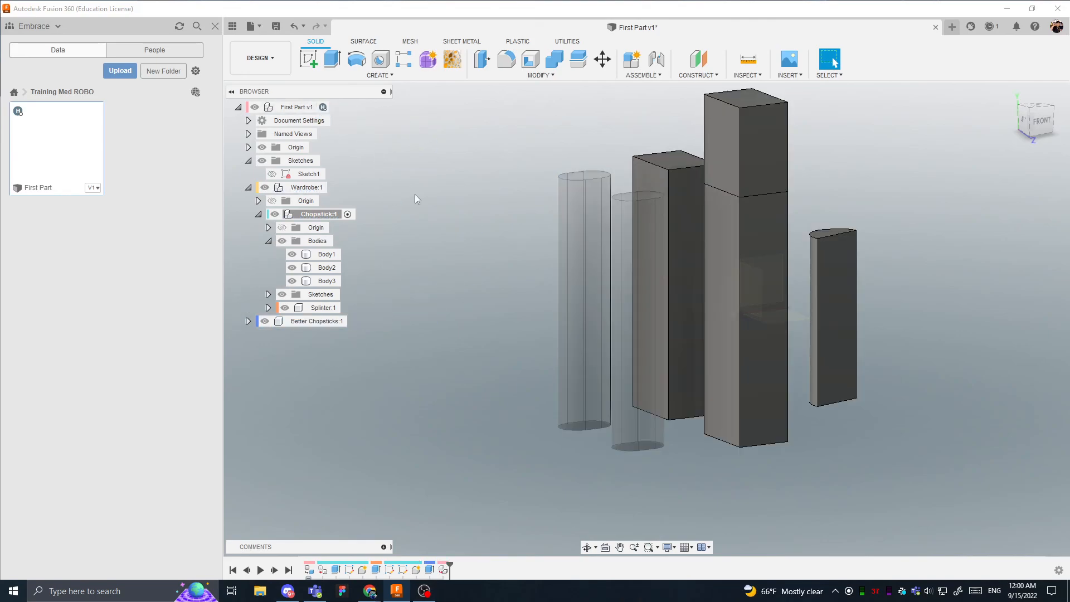
- Collapse the Wardrobe component and compare which bodies belong to Wardrobe and which to Better Chopsticks
click(254, 186)
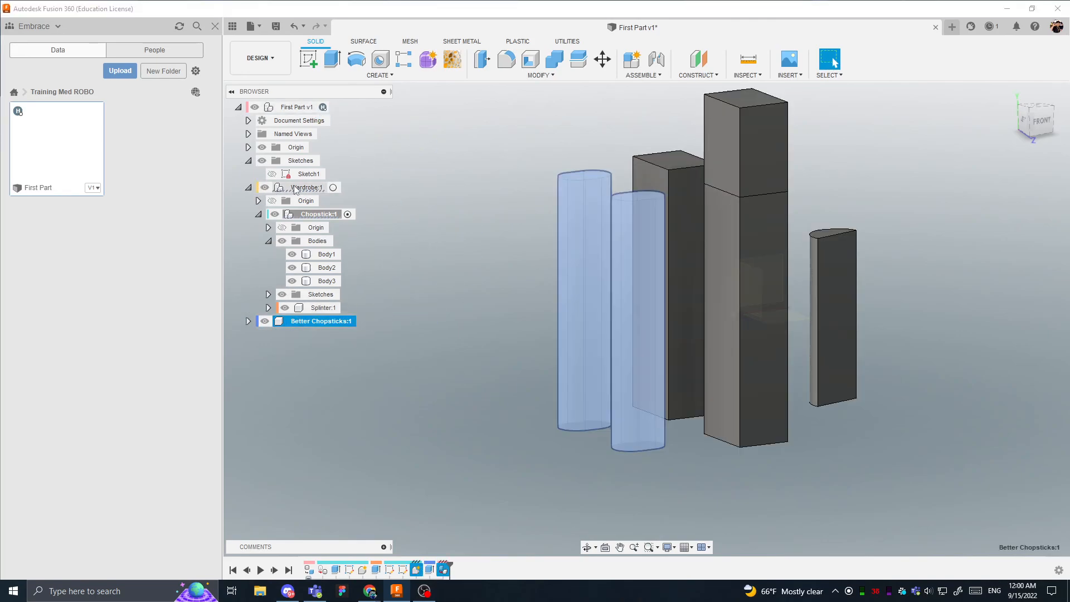
click(332, 212)
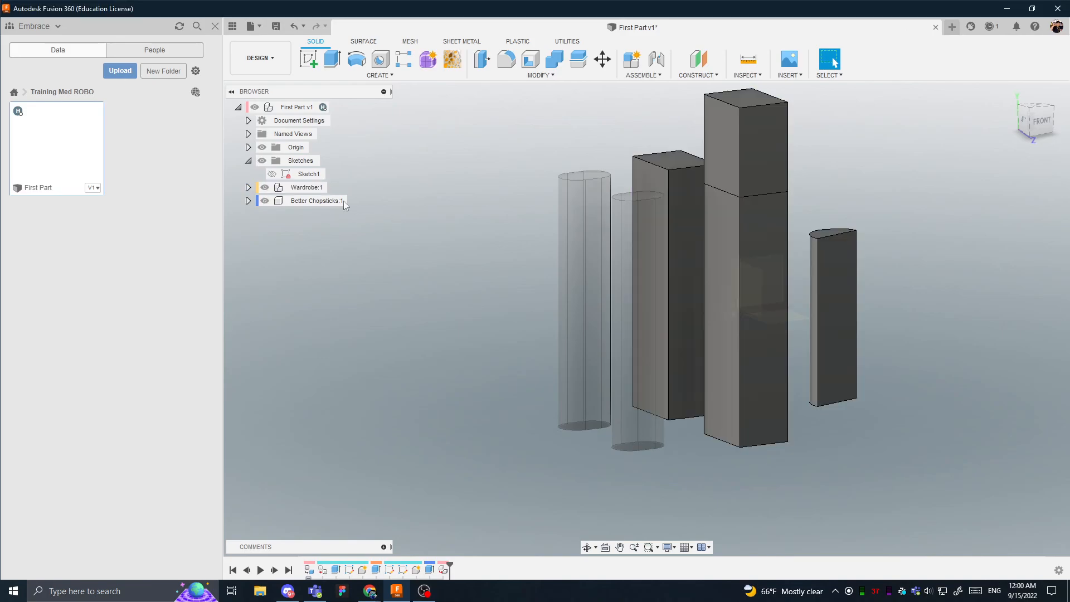
click(308, 187)
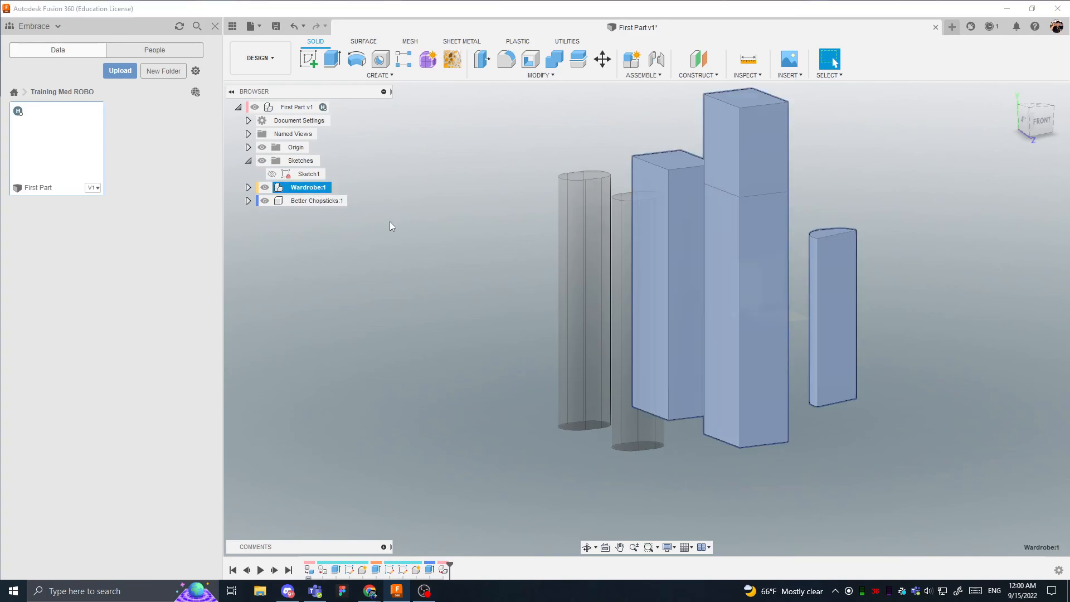
click(310, 202)
click(446, 229)
shift+middle_drag(446, 228, 454, 250)
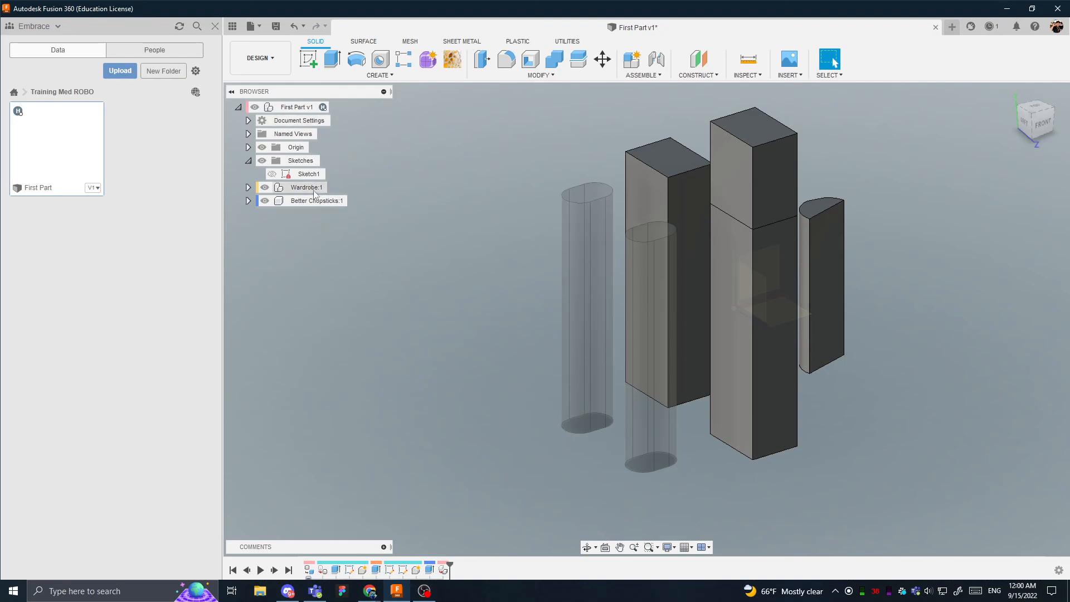
- Examine the Chopstick component nested in Wardrobe, including its contents, active state and visibility
click(248, 187)
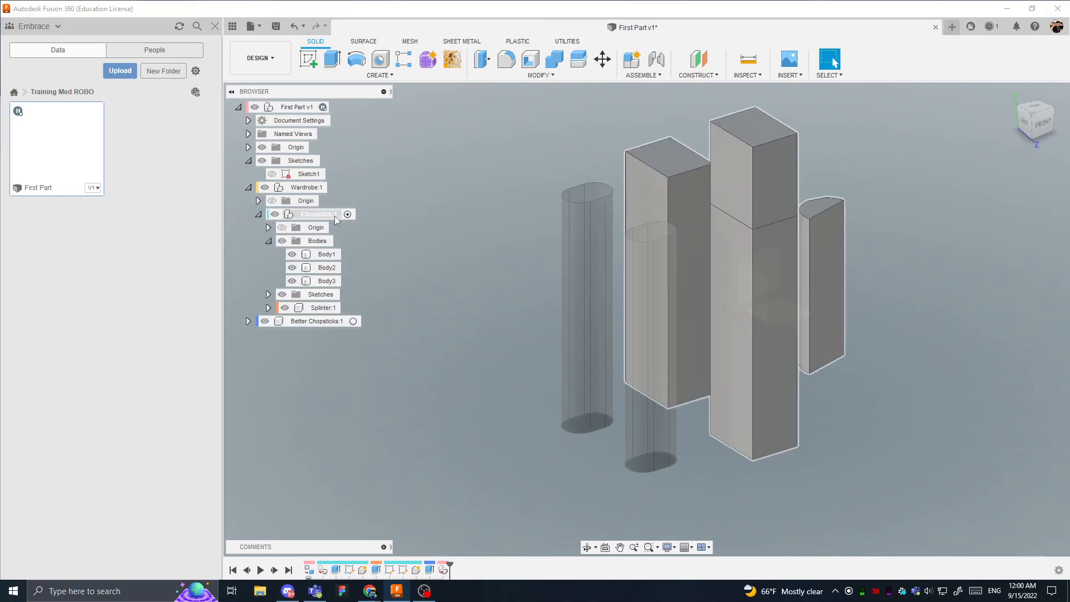
click(278, 232)
click(268, 241)
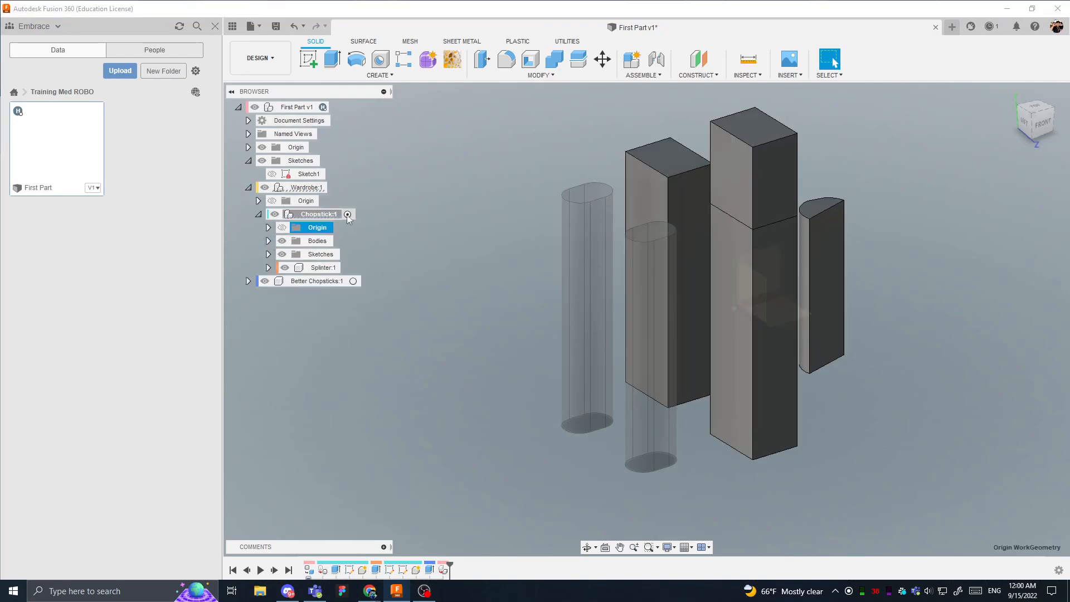
click(258, 214)
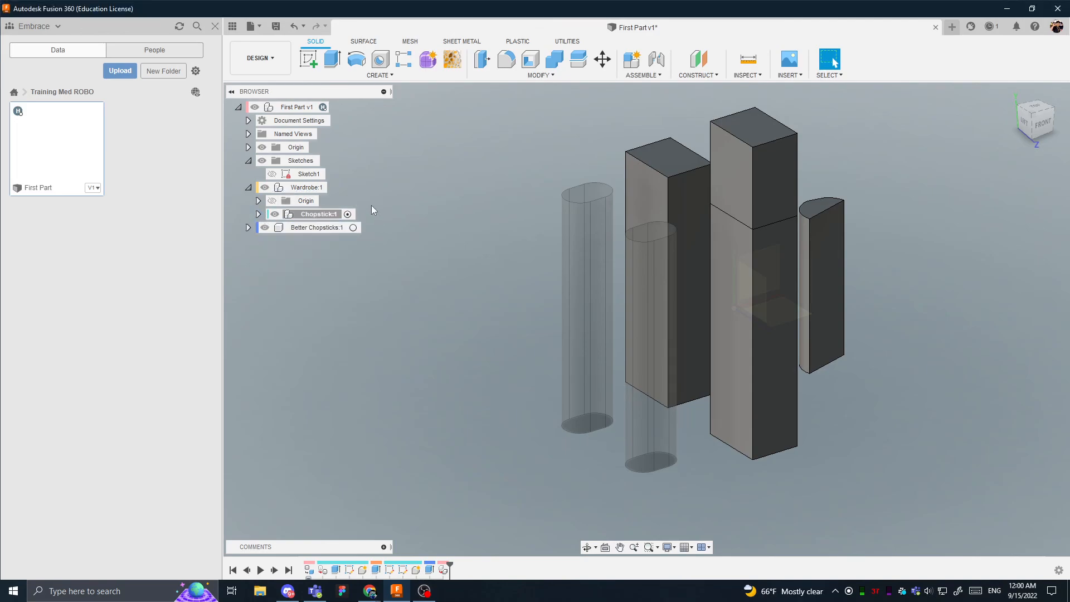
click(258, 214)
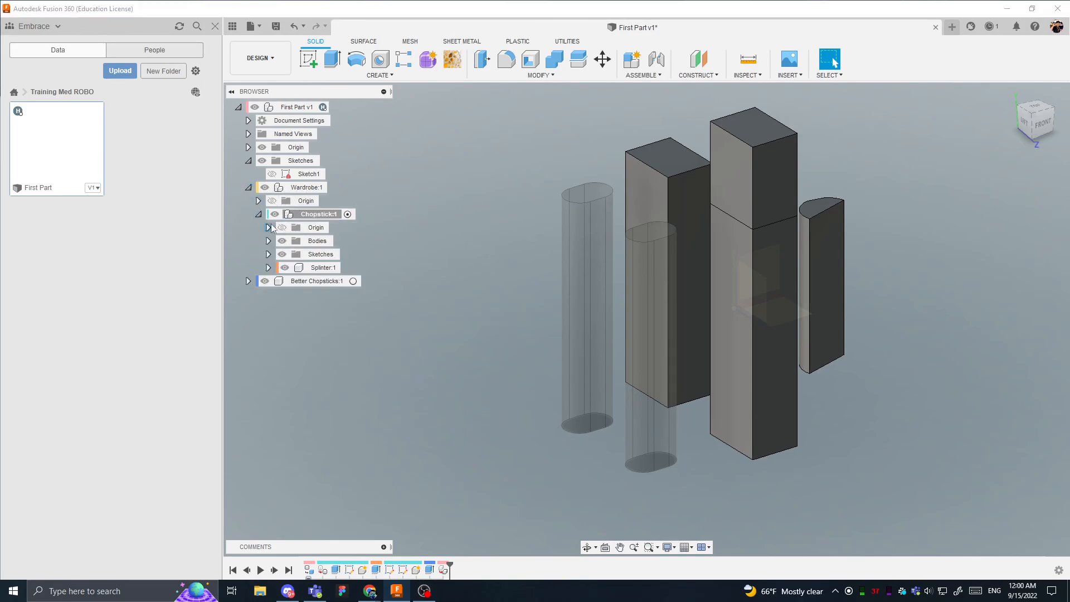
click(276, 219)
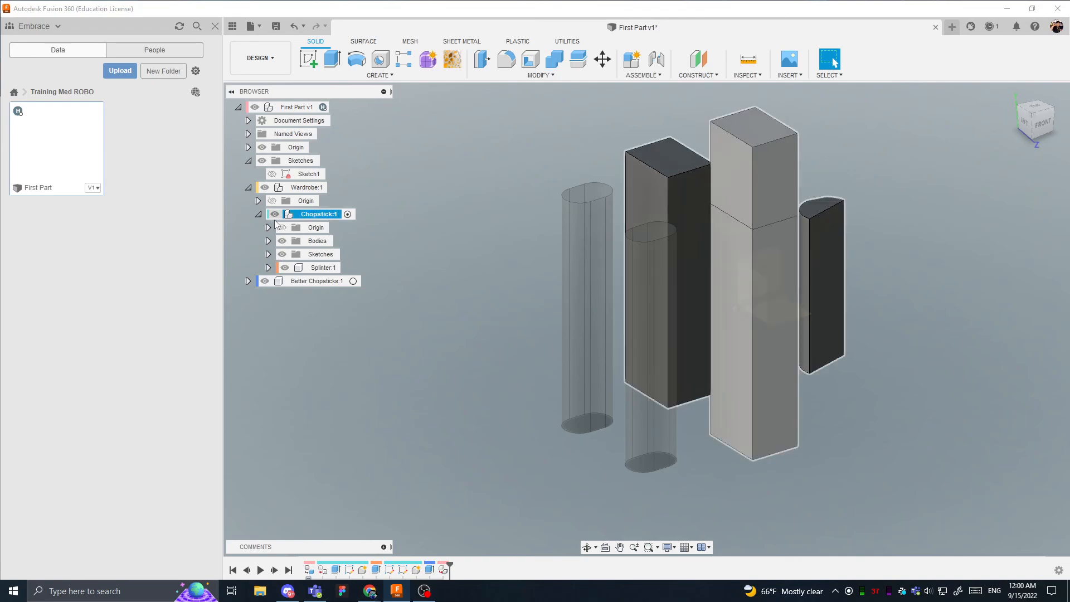
click(274, 215)
click(274, 215)
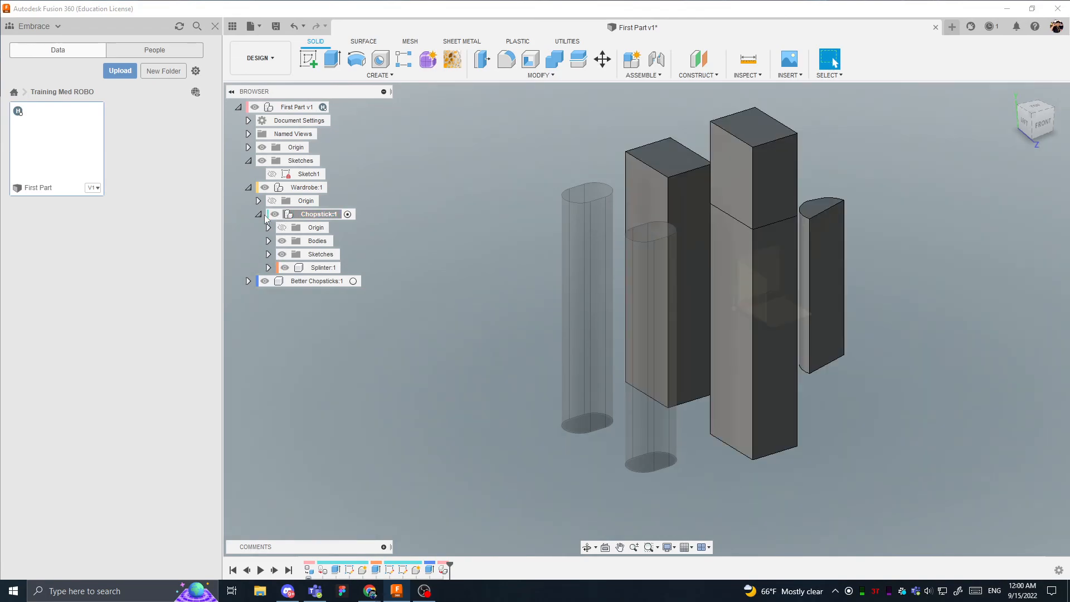
- Collapse Chopstick and Wardrobe, activate the top-level First Part component and hide its origin geometry
click(259, 214)
click(248, 187)
click(338, 108)
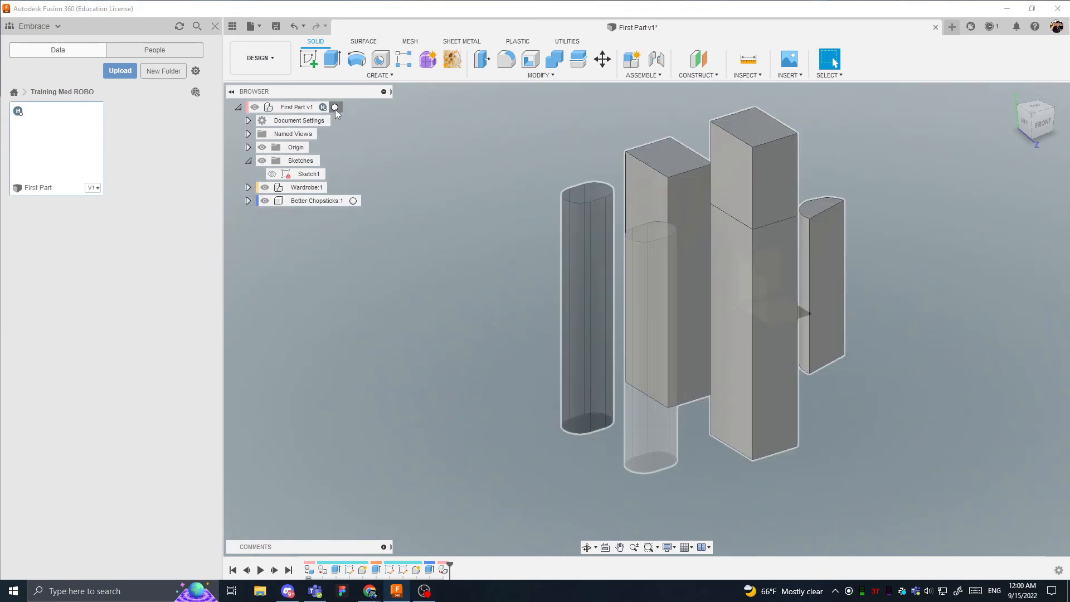
shift+middle_drag(777, 359, 345, 212)
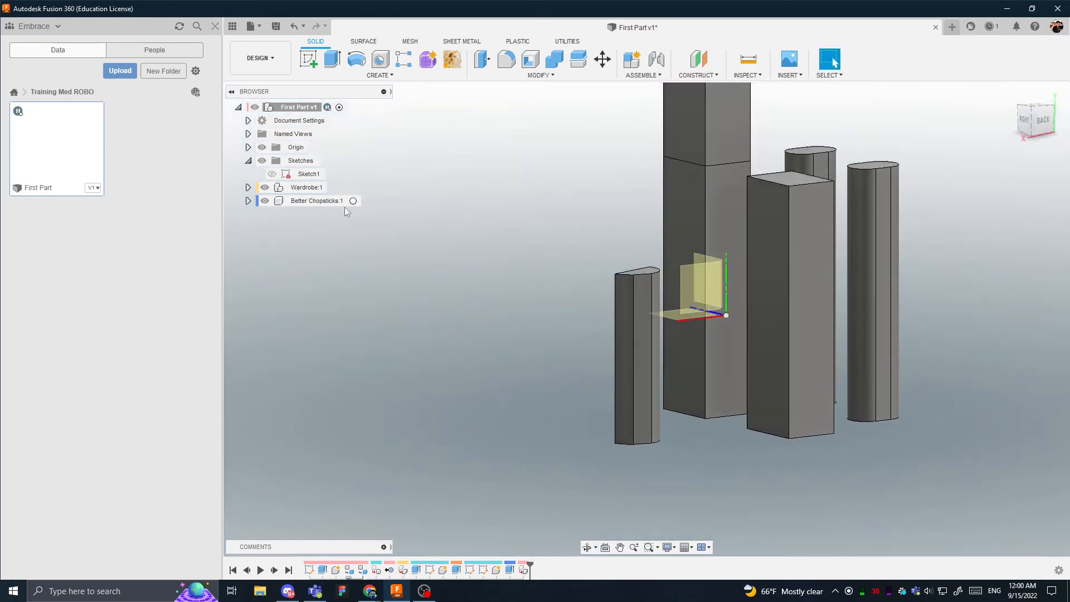
click(248, 147)
click(262, 148)
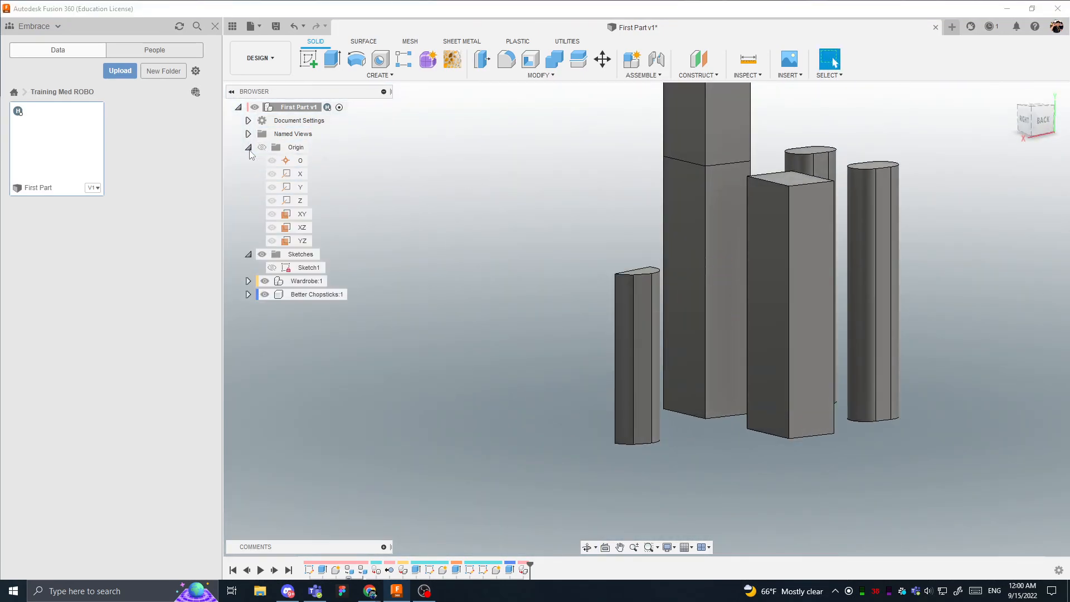
click(248, 147)
- Search the appearance library for wood and apply the Cherry appearance to both Better Chopsticks bodies
shift+middle_drag(621, 292, 661, 352)
scroll(794, 362, down, 2)
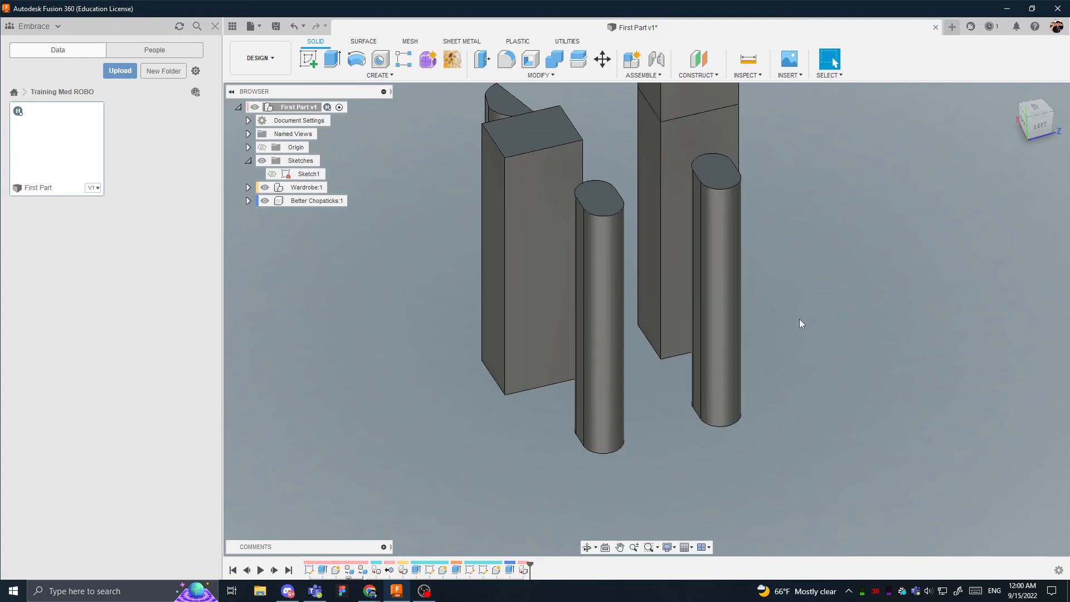
key(a)
click(880, 332)
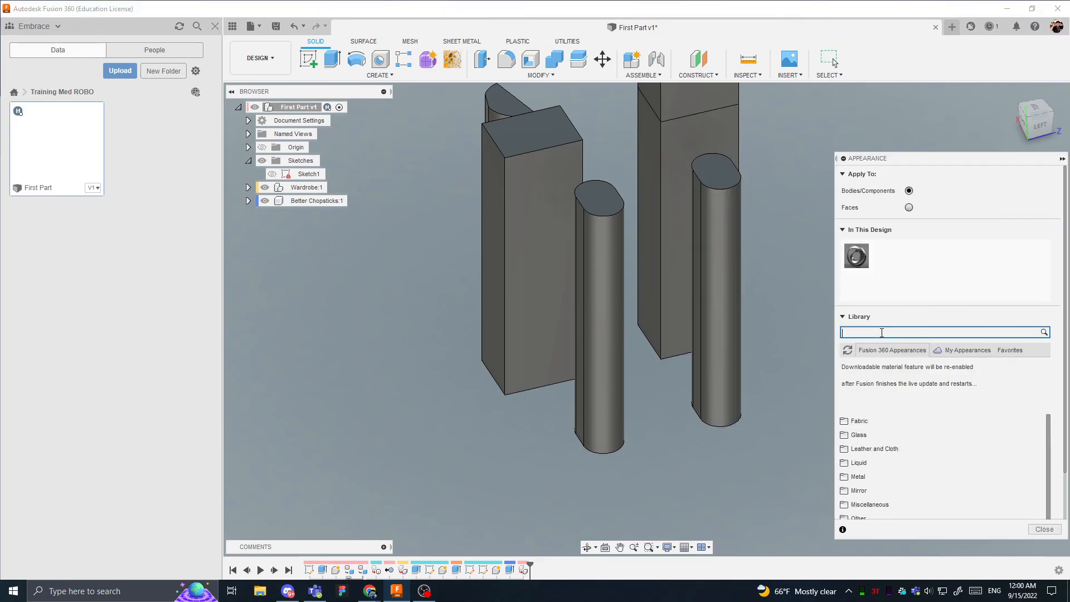
text(wood)
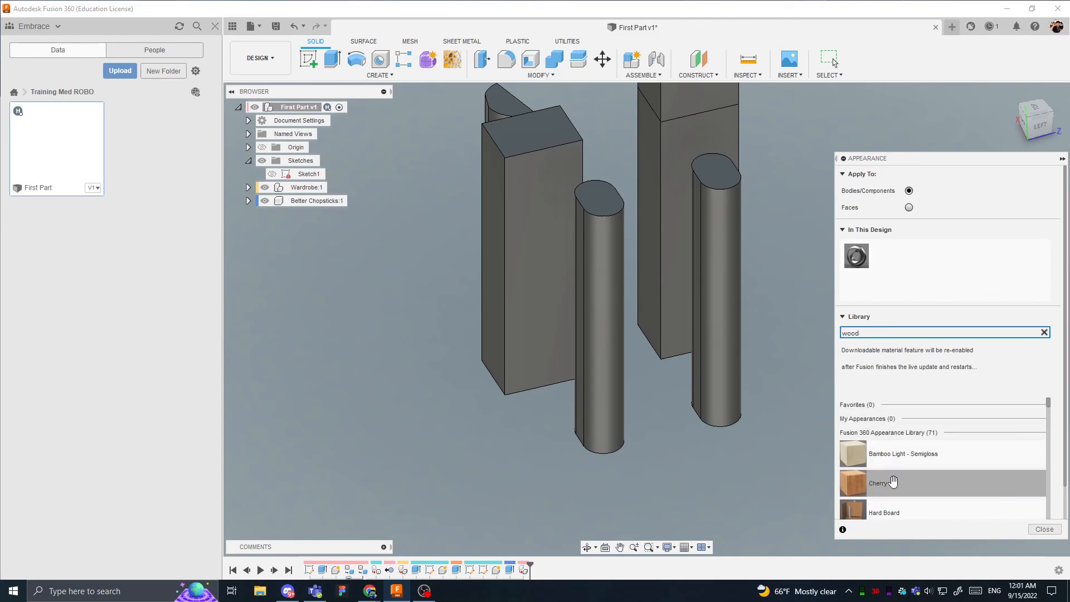
drag(892, 483, 729, 365)
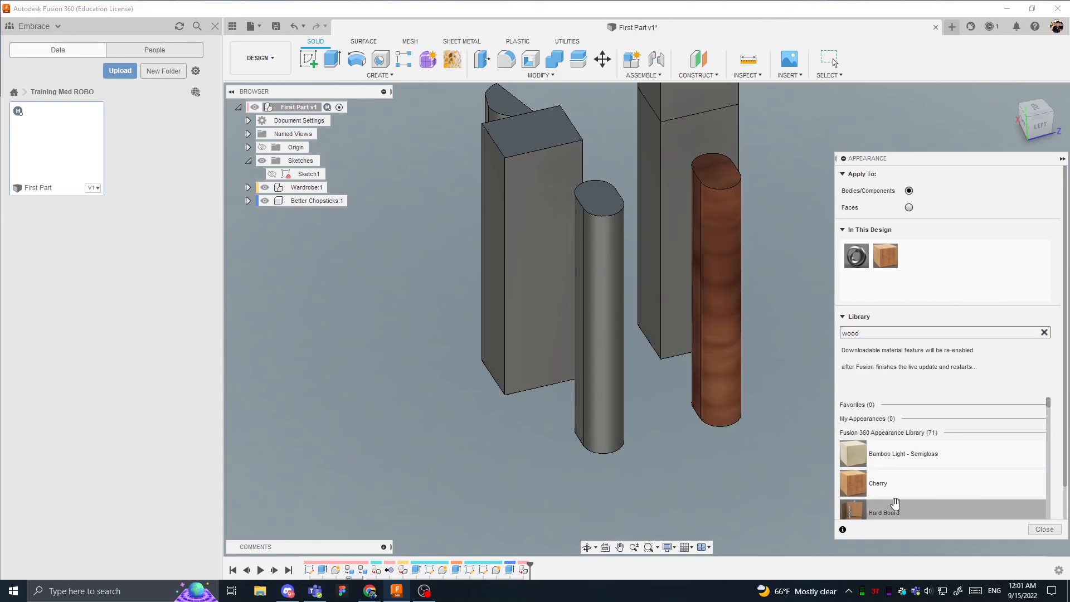
drag(901, 488, 606, 362)
- Reduce the texture scale of the Cherry appearance and finish editing appearances
shift+middle_drag(709, 327, 653, 323)
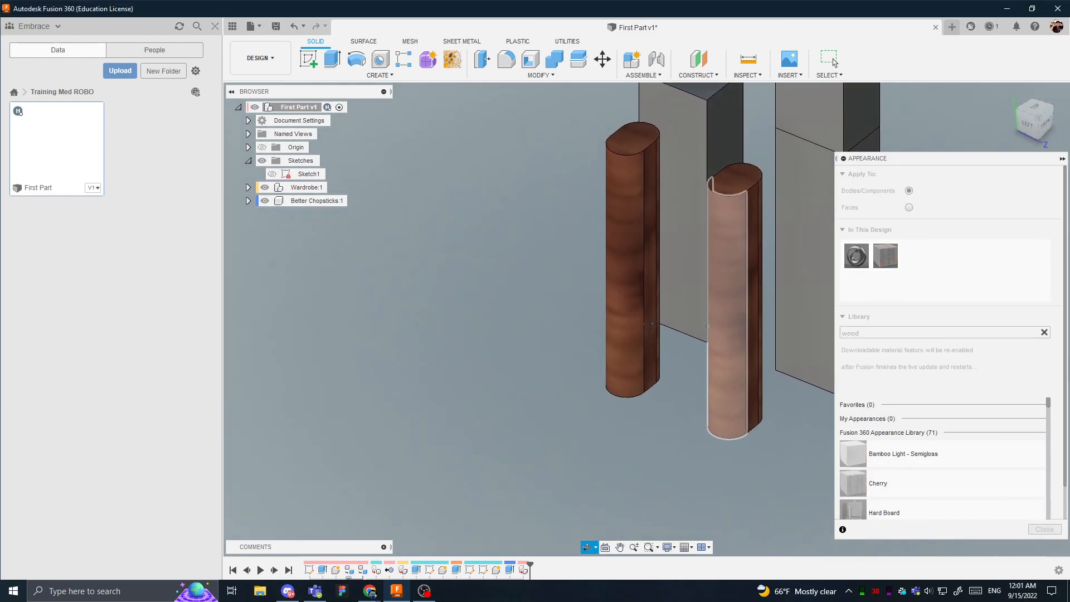
double_click(886, 256)
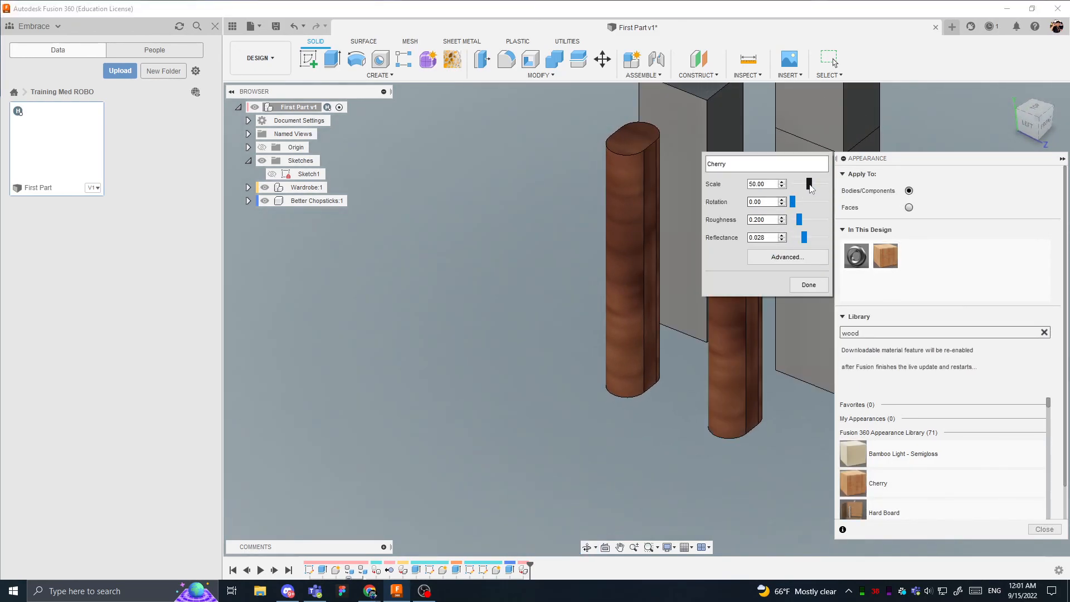
drag(809, 184, 802, 187)
click(809, 285)
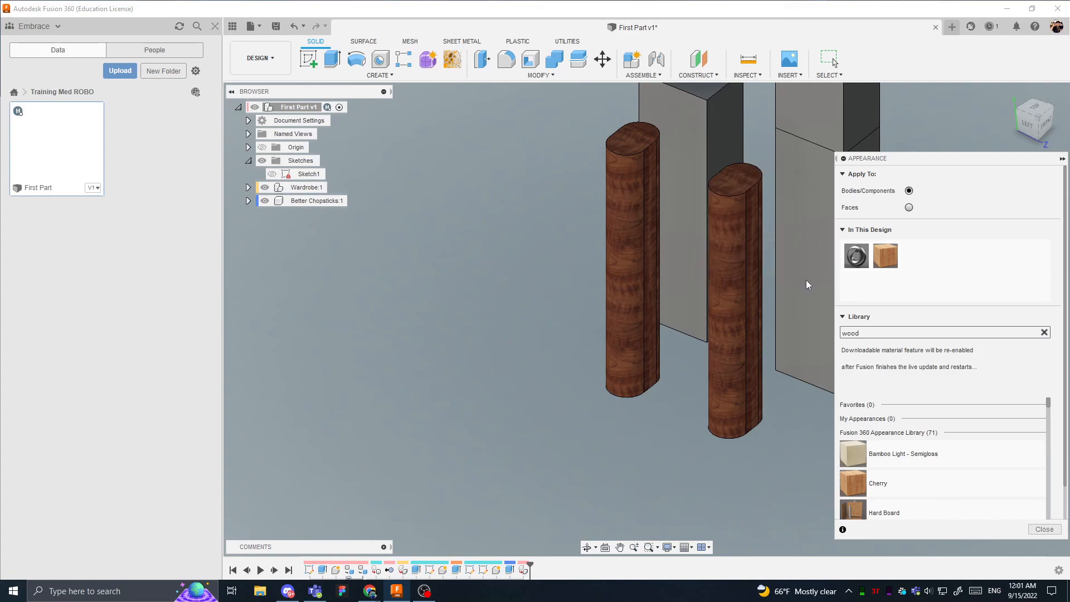
shift+middle_drag(657, 303, 620, 196)
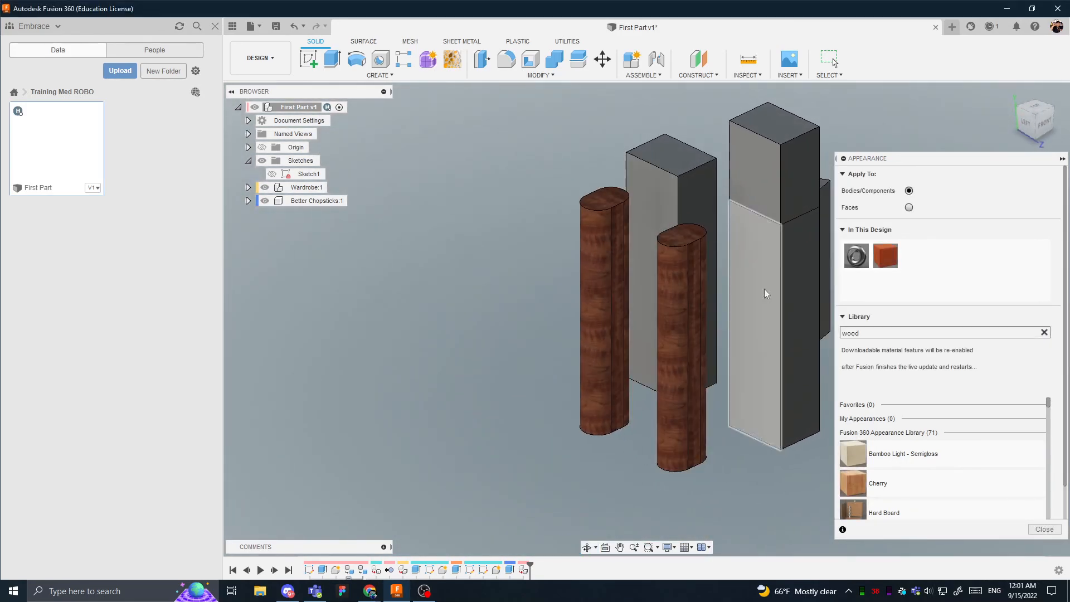
click(1045, 530)
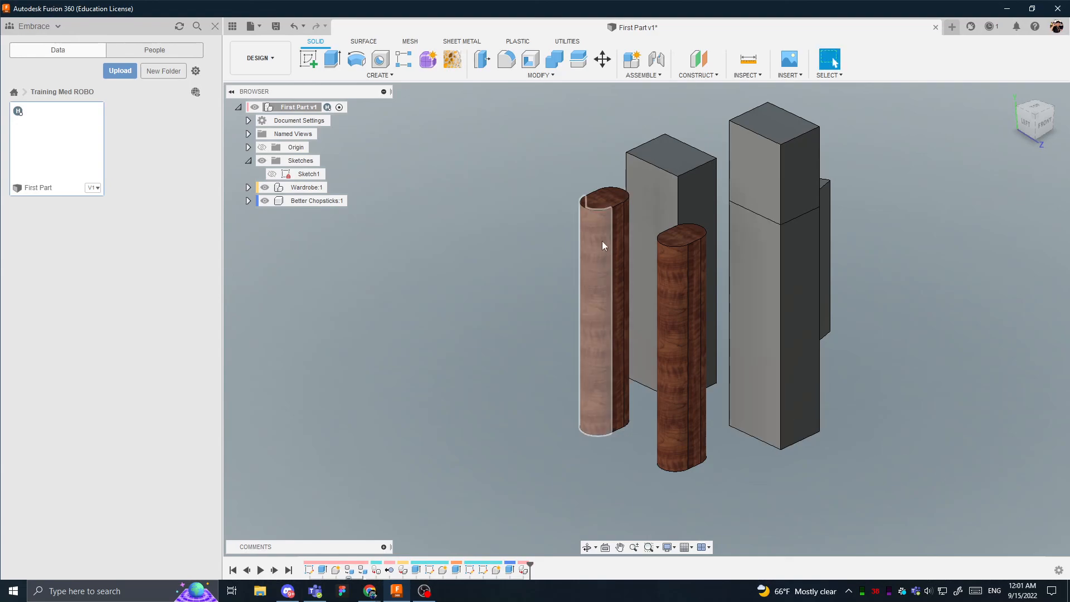